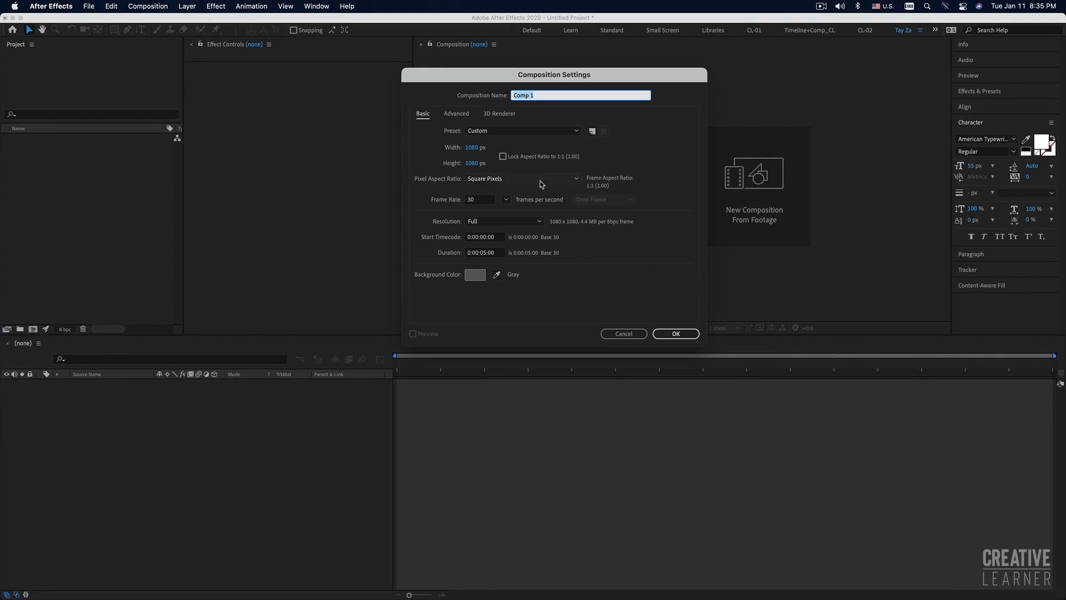
Create a composition named Text Generator with a duration of 0:00:05:00
{"action": "type", "text": "Tw"}
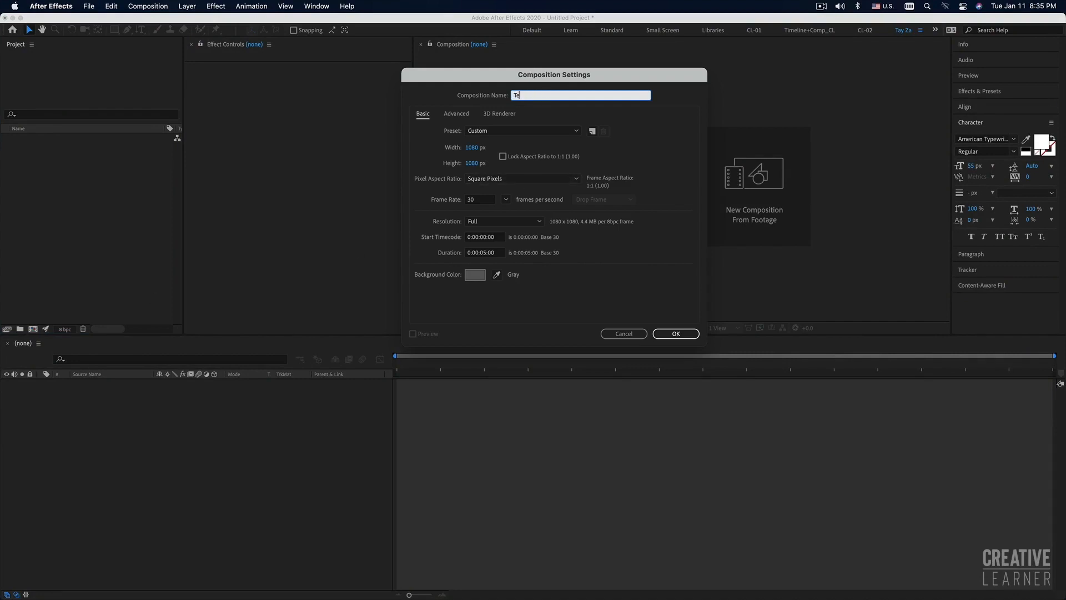
{"action": "type", "text": "xt Generator"}
{"action": "left_click", "coordinate": [482, 253]}
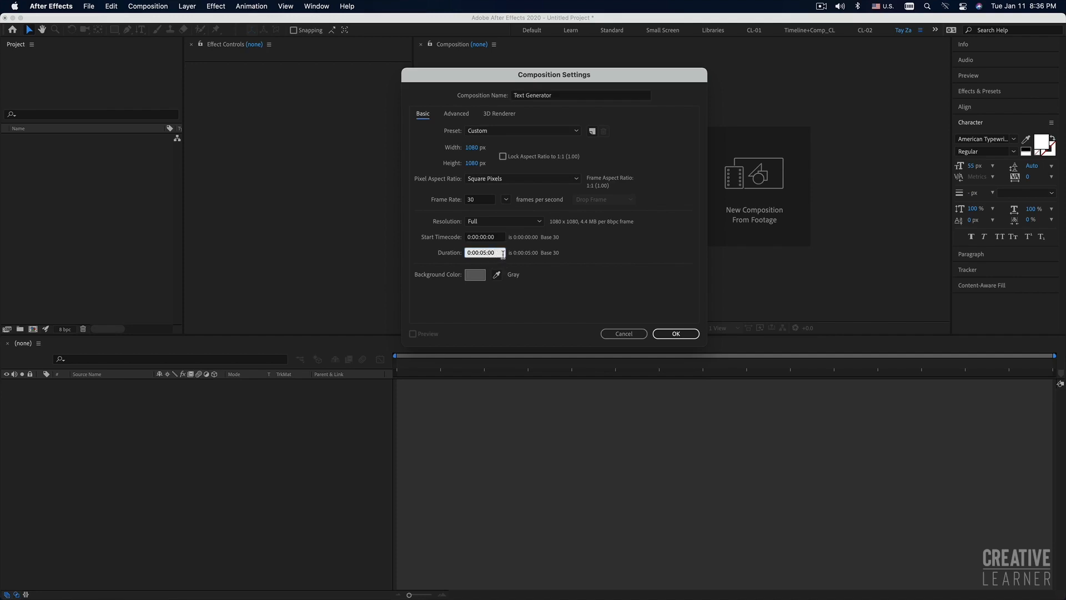
{"action": "left_click", "coordinate": [681, 333]}
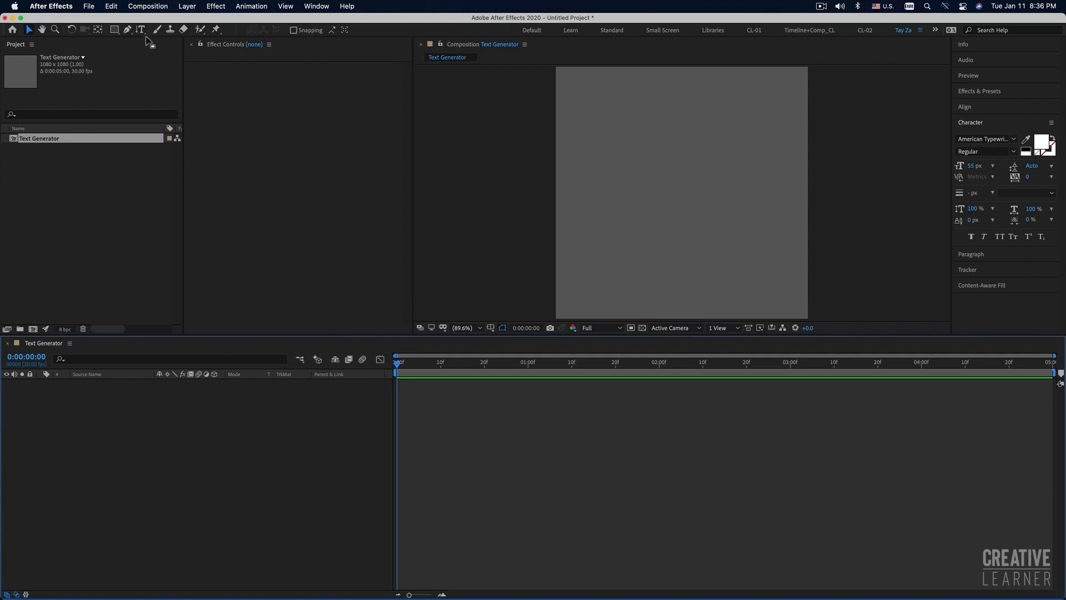
Add a vertical text layer near the upper middle of the composition reading "qwedy457#$%mcbh"
{"action": "left_click_drag", "start_coordinate": [143, 35], "coordinate": [206, 44]}
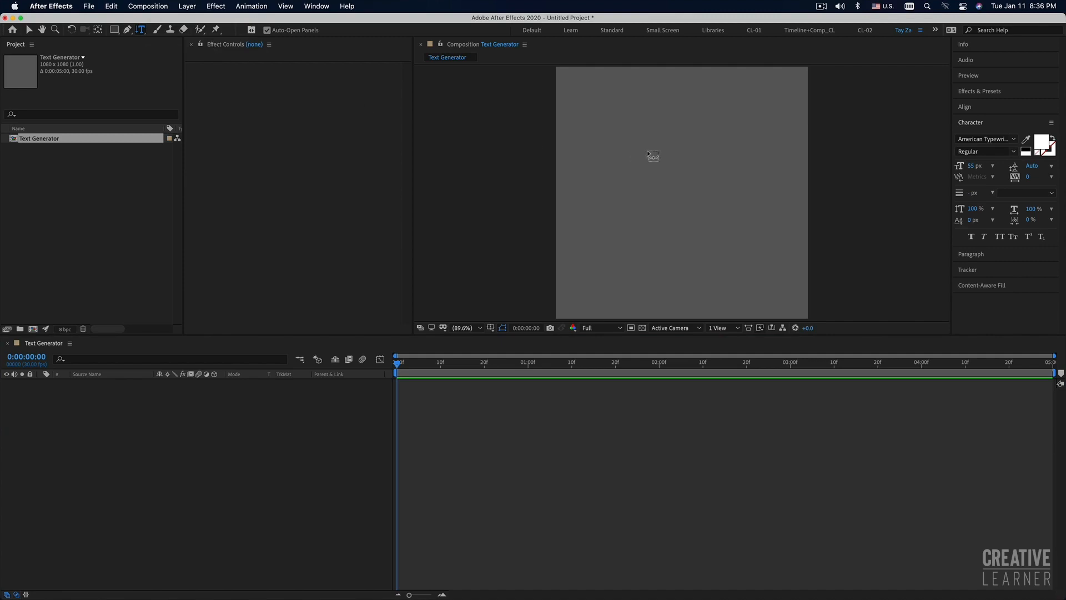
{"action": "left_click", "coordinate": [665, 114]}
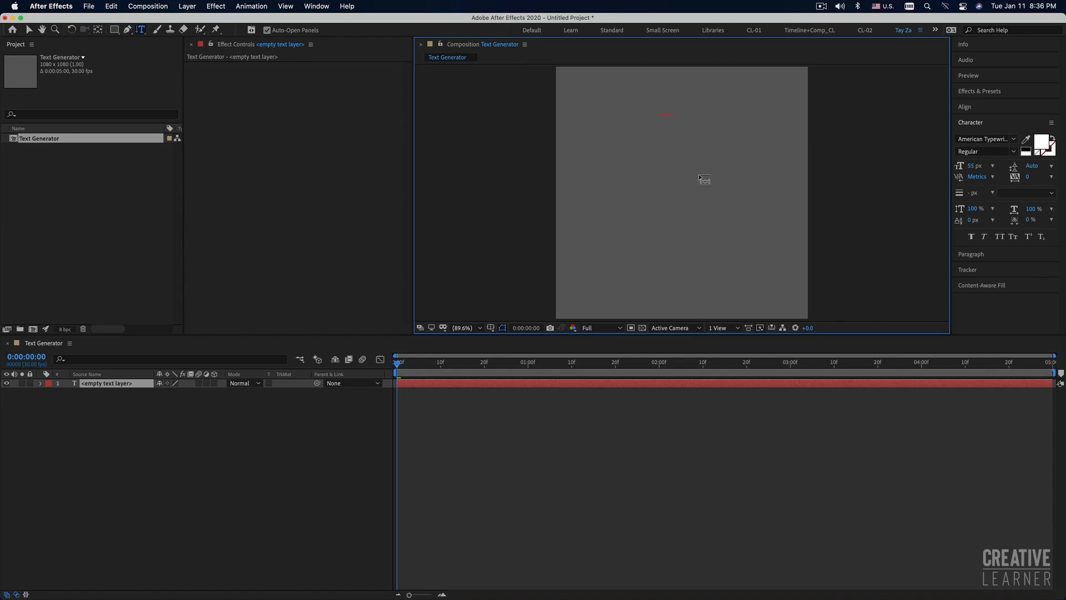
{"action": "type", "text": "qwe"}
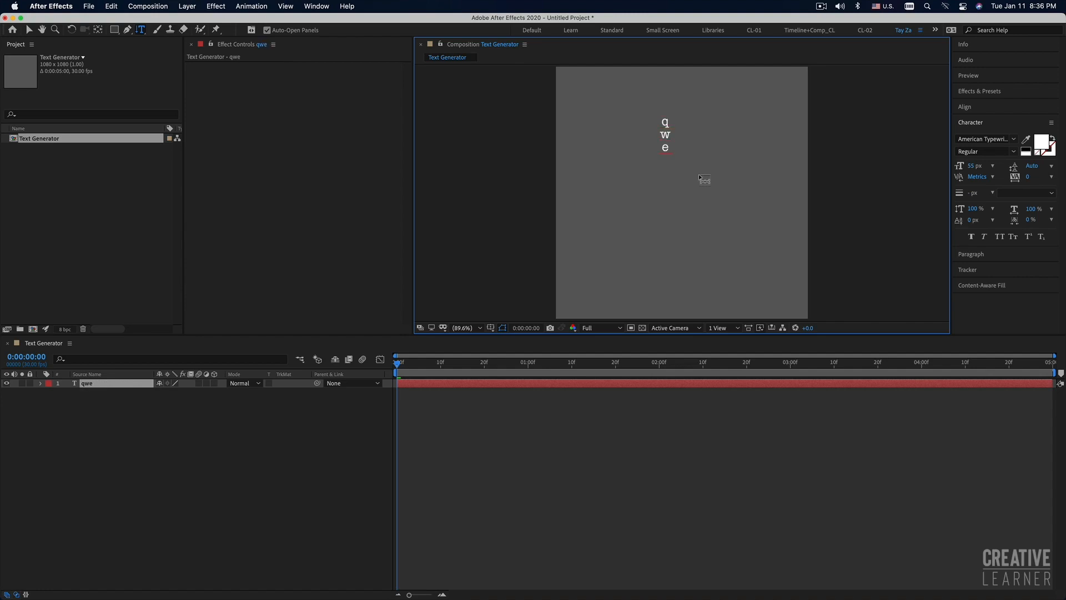
{"action": "type", "text": "dy457#$%"}
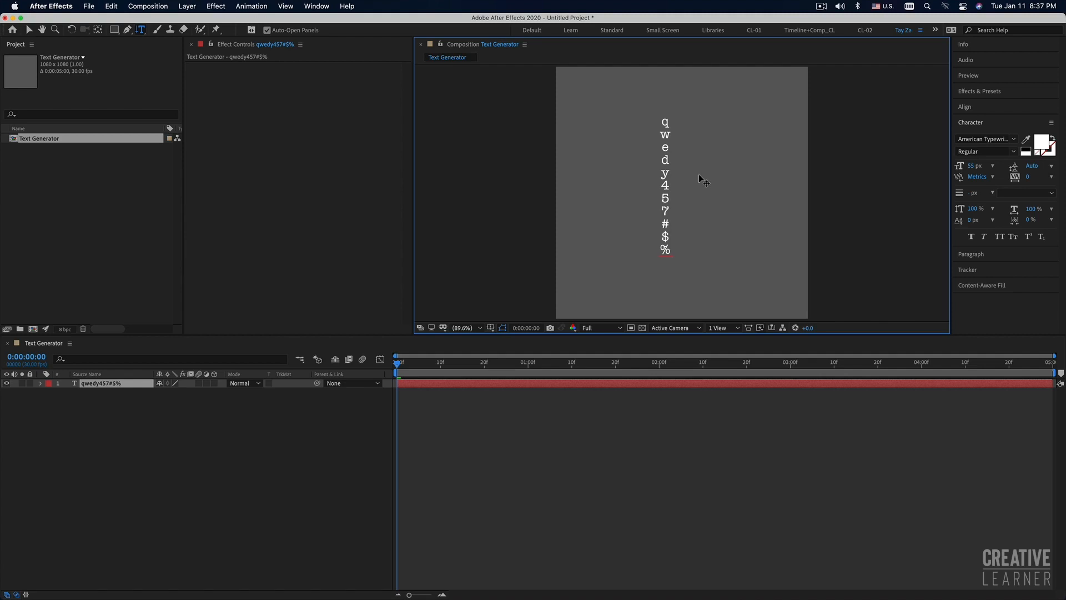
{"action": "type", "text": "mcbh"}
Insert "&" after the "e" and "@" before the "b" in the vertical text
{"action": "left_click", "coordinate": [669, 156]}
{"action": "type", "text": "&"}
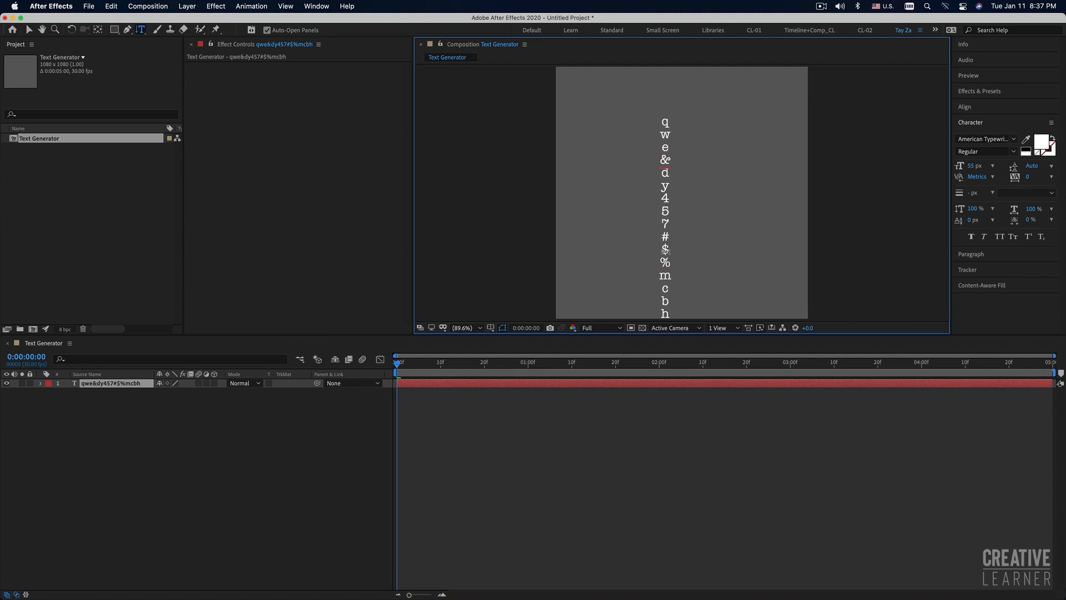
{"action": "left_click", "coordinate": [667, 295]}
{"action": "type", "text": "@"}
Centre the text layer horizontally and vertically in the composition and move its anchor point to the layer's centre
{"action": "left_click", "coordinate": [30, 32]}
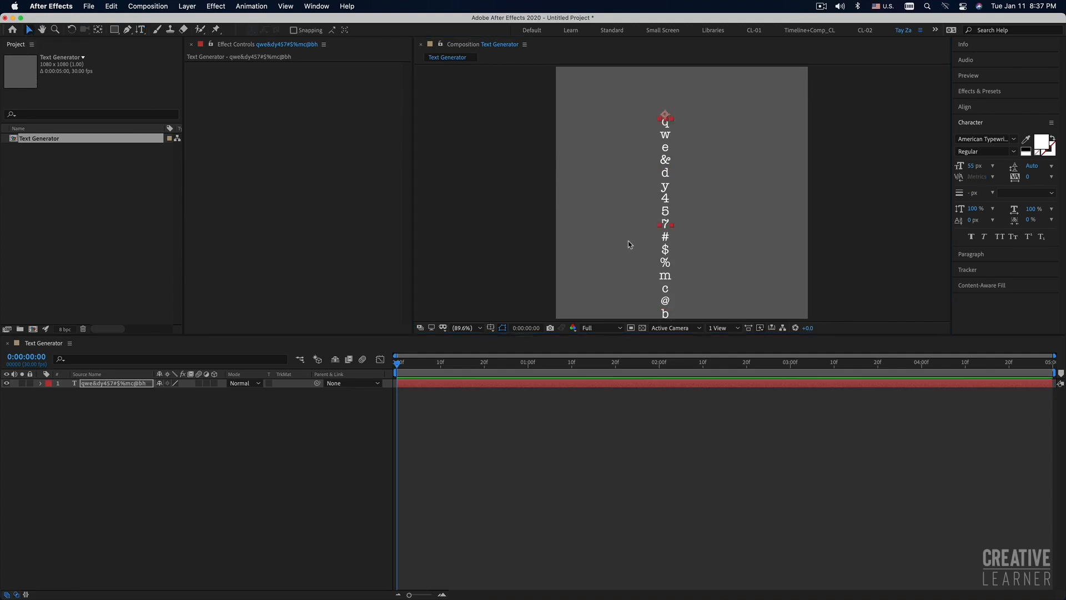
{"action": "left_click_drag", "start_coordinate": [669, 208], "coordinate": [683, 180]}
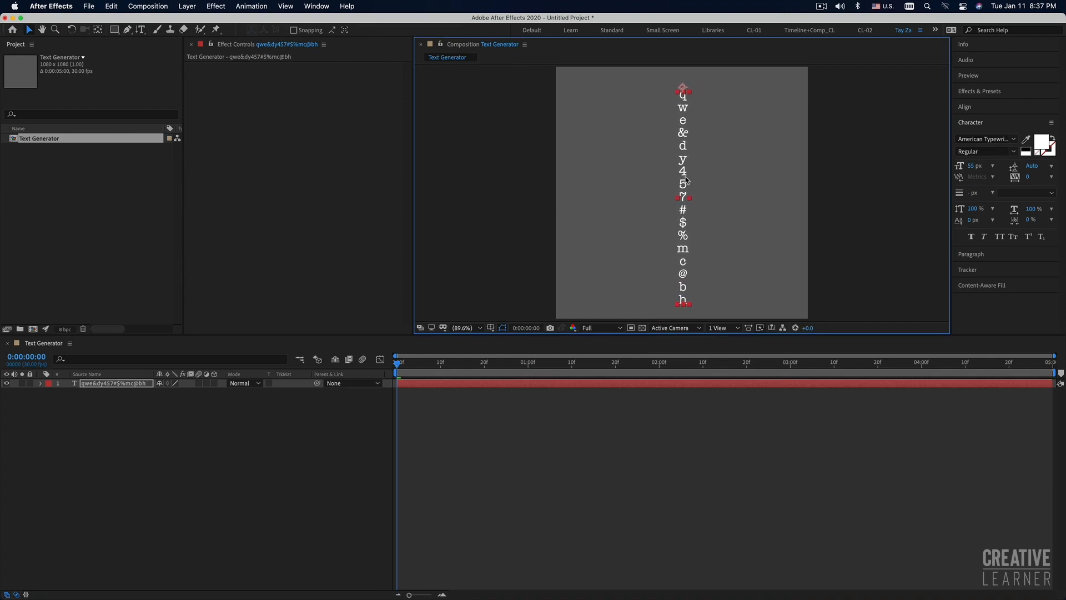
{"action": "left_click", "coordinate": [973, 106]}
{"action": "left_click", "coordinate": [980, 134]}
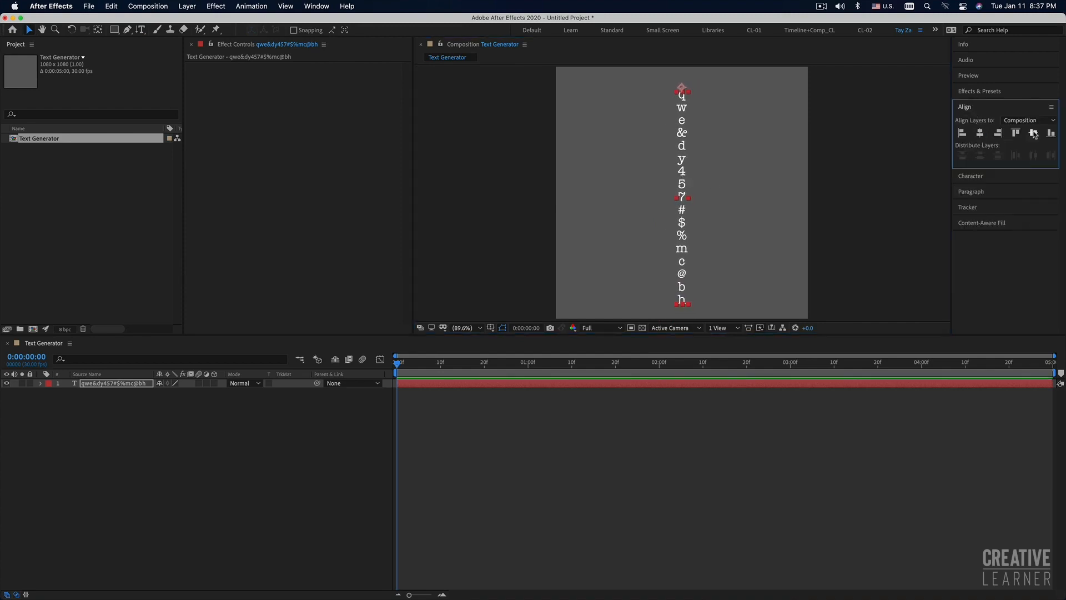
{"action": "left_click", "coordinate": [1034, 133]}
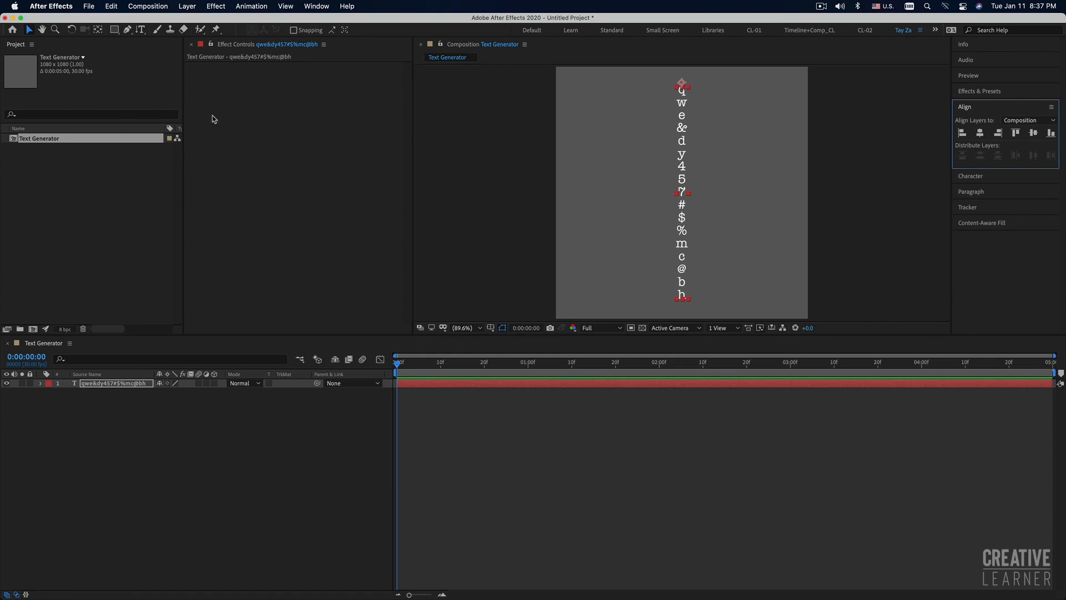
{"action": "left_click", "coordinate": [98, 30]}
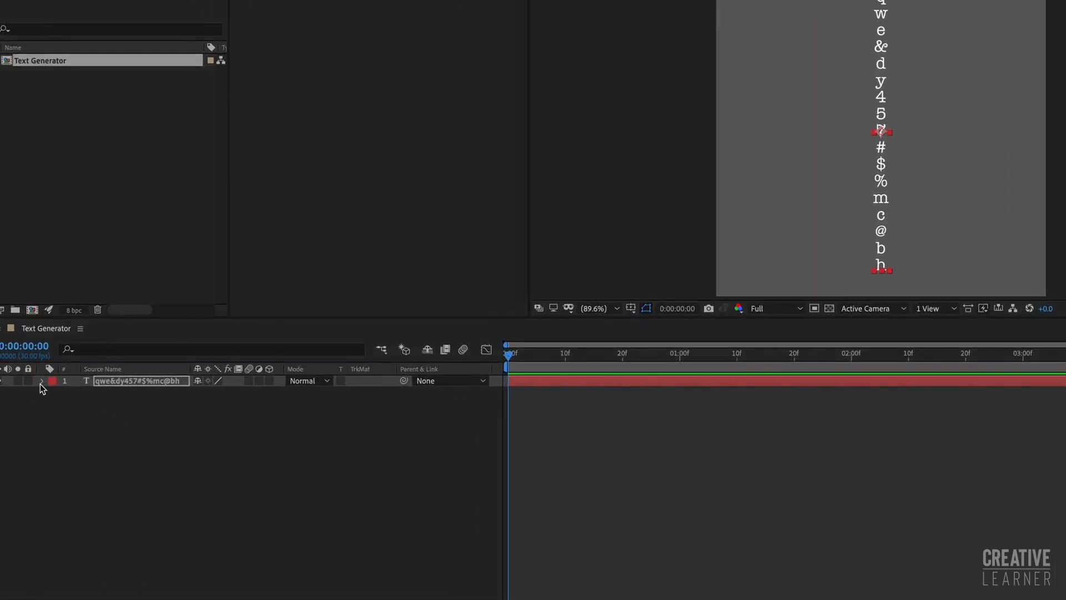
Add a Character Offset animator to the text layer
{"action": "left_click", "coordinate": [43, 381]}
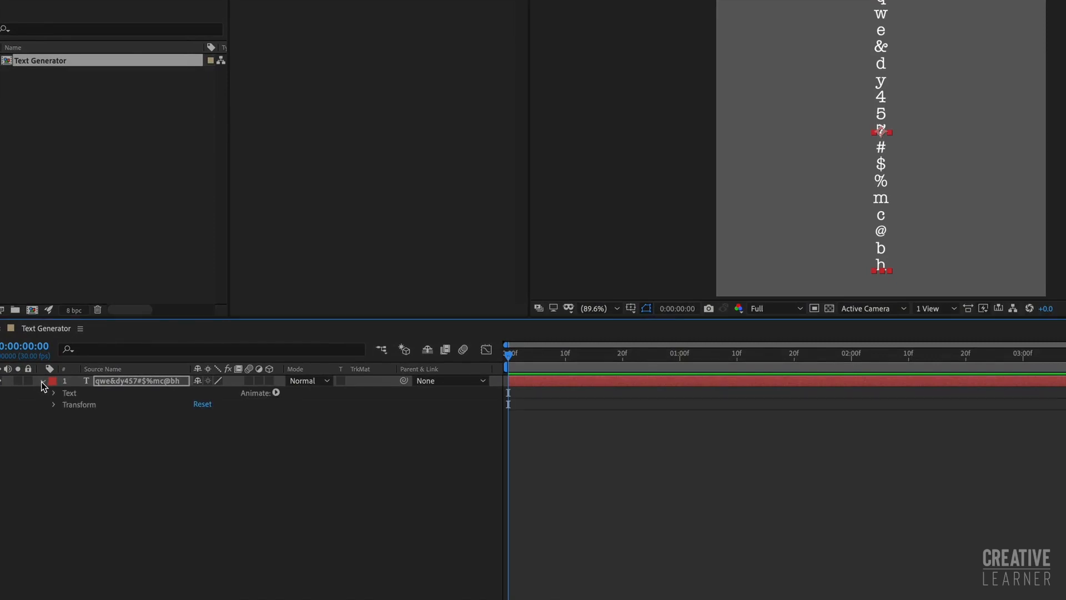
{"action": "left_click", "coordinate": [276, 393]}
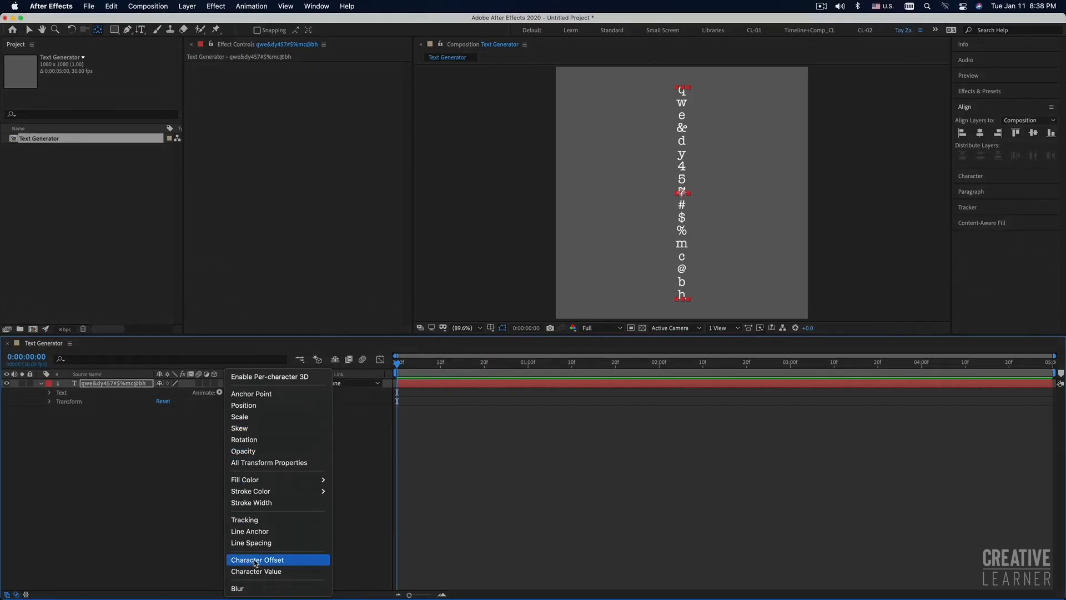
{"action": "left_click", "coordinate": [256, 563]}
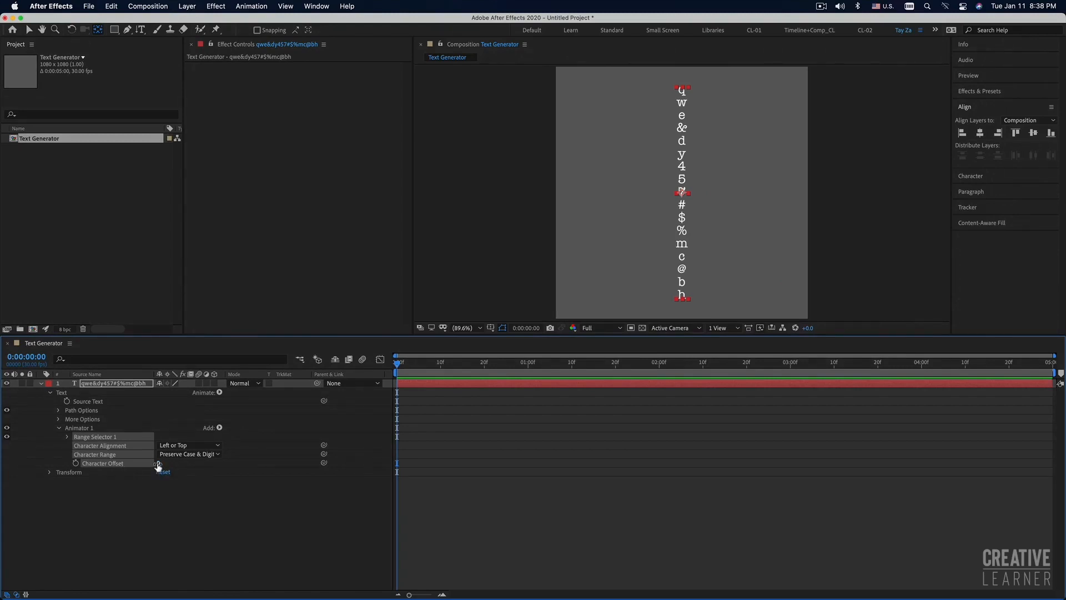
Try out the Character Offset by scrubbing it to 60, resetting it to 0 and scrubbing it up again
{"action": "left_click_drag", "start_coordinate": [158, 463], "coordinate": [191, 465]}
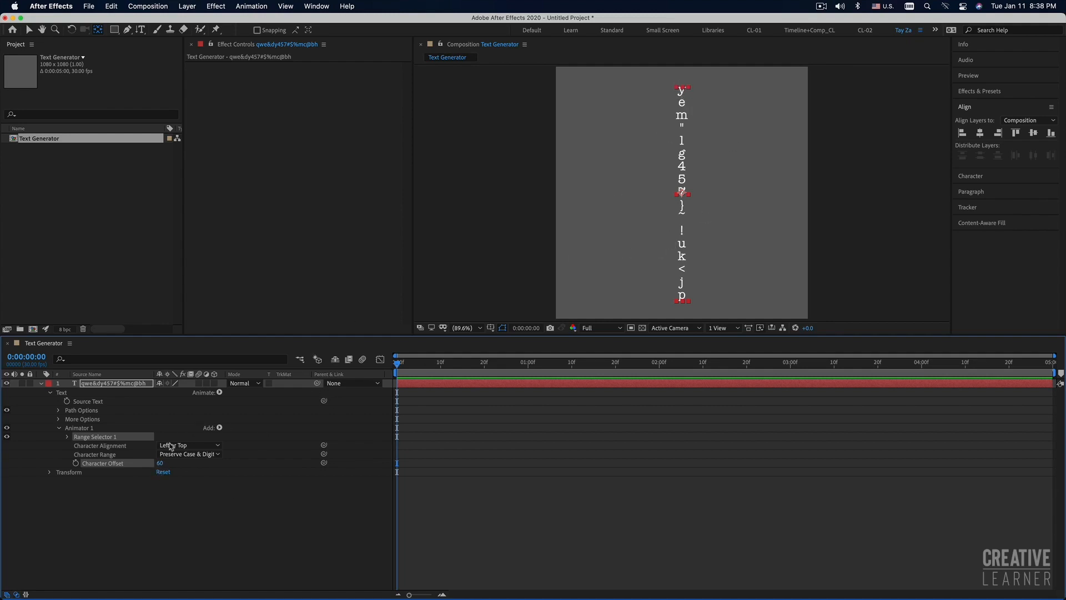
{"action": "left_click", "coordinate": [159, 464]}
{"action": "type", "text": "0"}
{"action": "key", "text": "Return"}
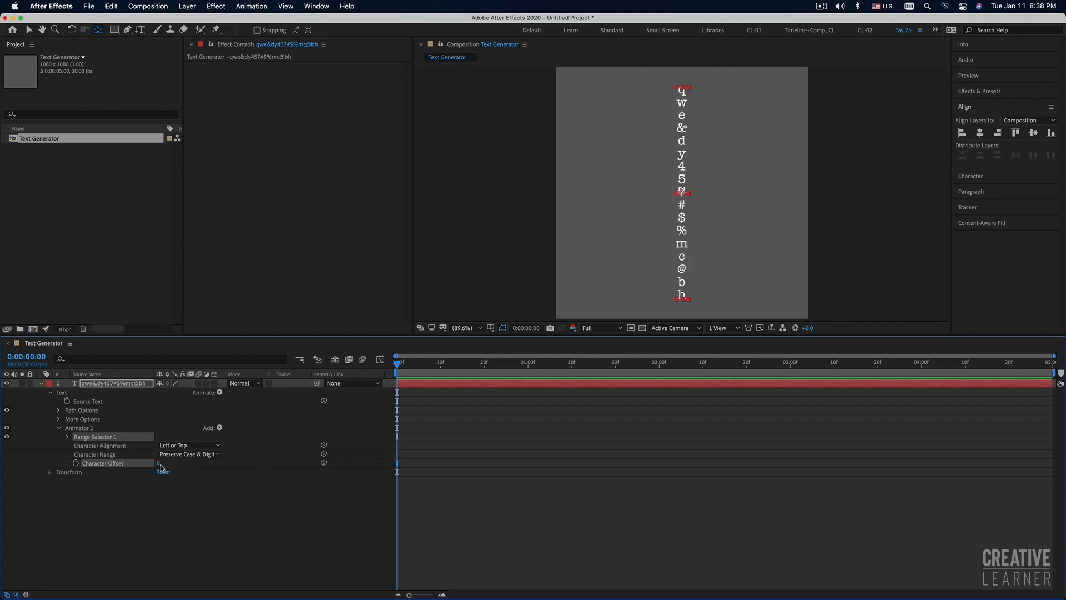
{"action": "left_click_drag", "start_coordinate": [160, 466], "coordinate": [167, 465]}
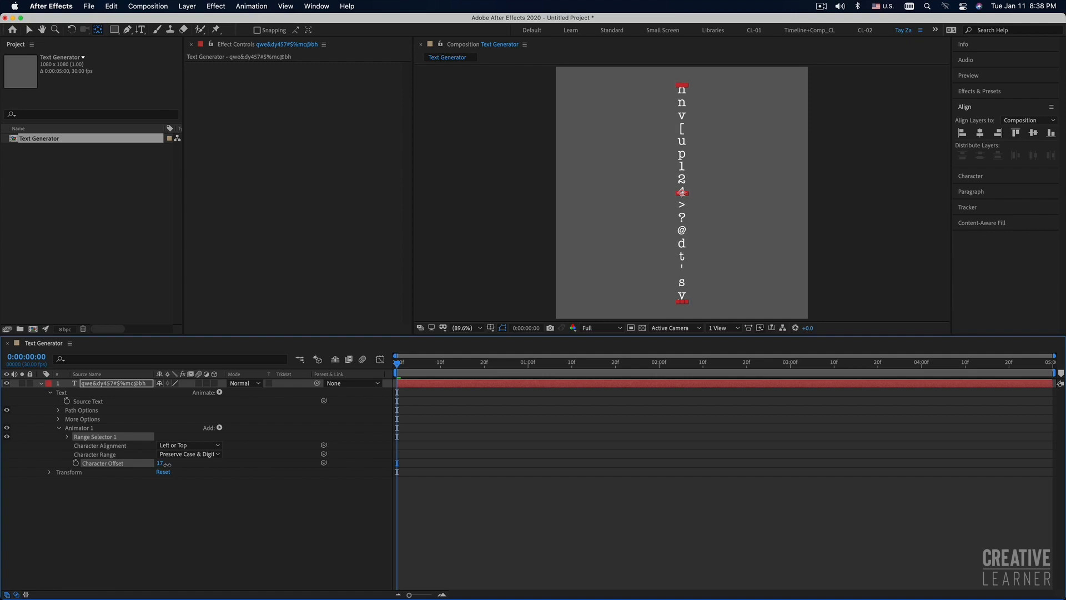
{"action": "left_click_drag", "start_coordinate": [168, 465], "coordinate": [176, 464]}
Set the Character Offset to 100 and keyframe it at 0:00:00:00
{"action": "left_click", "coordinate": [161, 464]}
{"action": "type", "text": "100"}
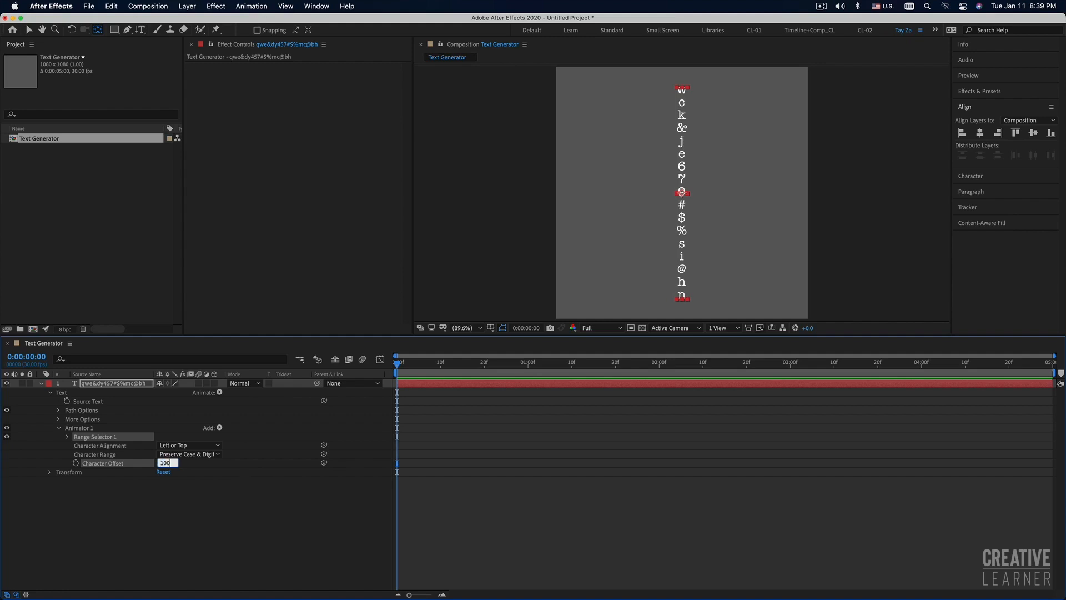
{"action": "key", "text": "Return"}
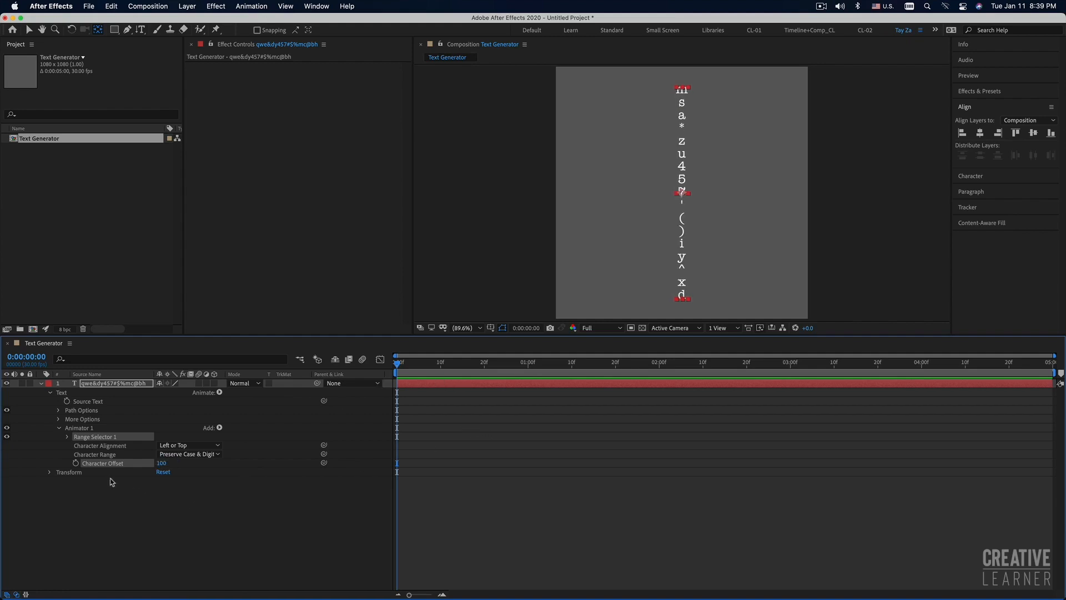
{"action": "left_click", "coordinate": [76, 464]}
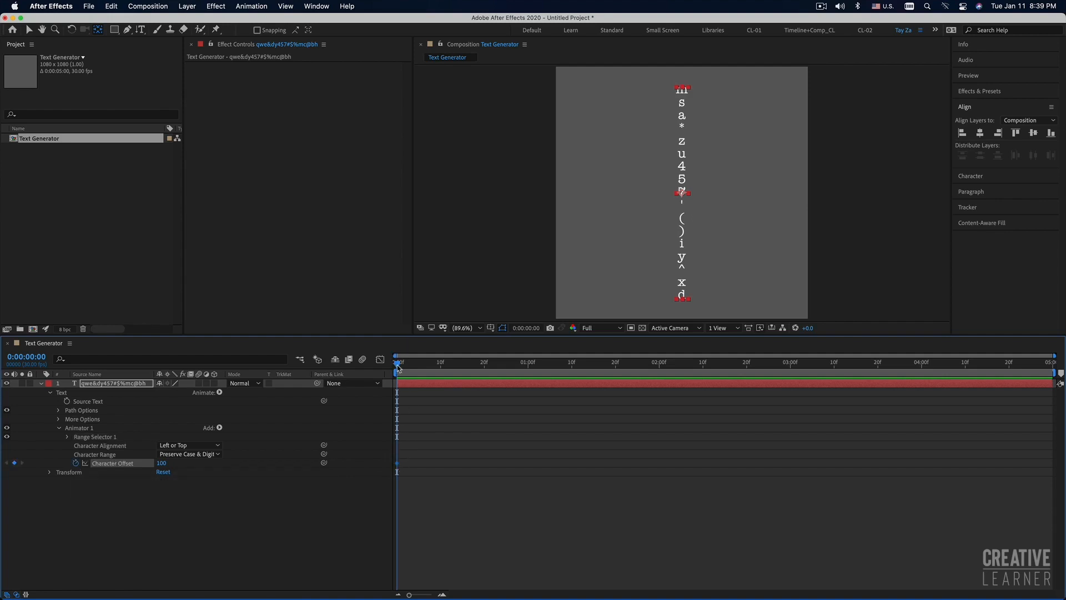
Add a second Character Offset keyframe with a value of 0 at 0:00:02:00
{"action": "left_click_drag", "start_coordinate": [405, 367], "coordinate": [661, 375]}
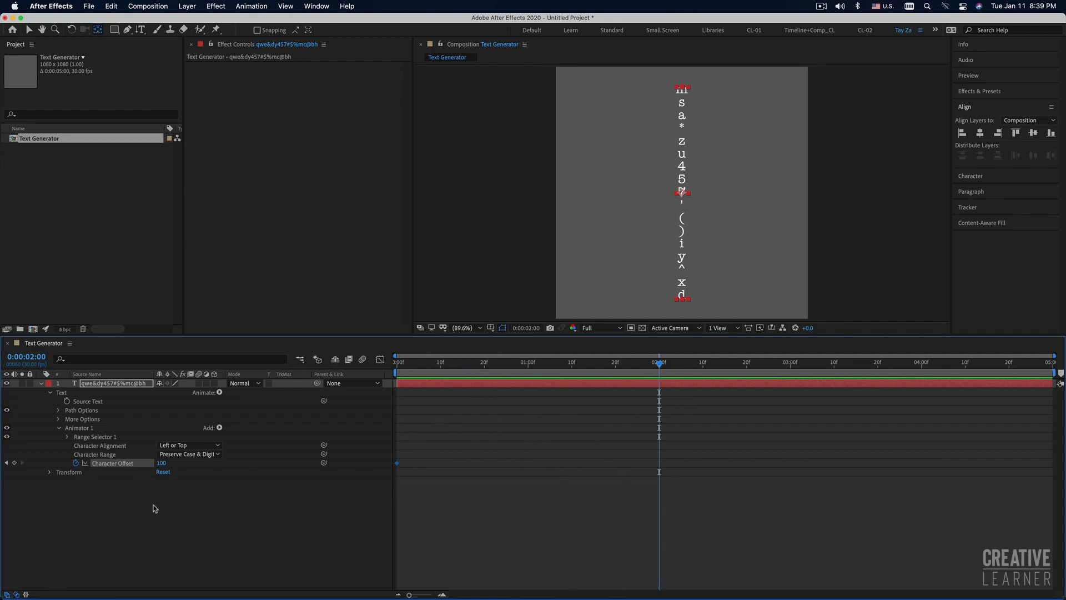
{"action": "left_click", "coordinate": [162, 463]}
{"action": "type", "text": "0"}
{"action": "key", "text": "Return"}
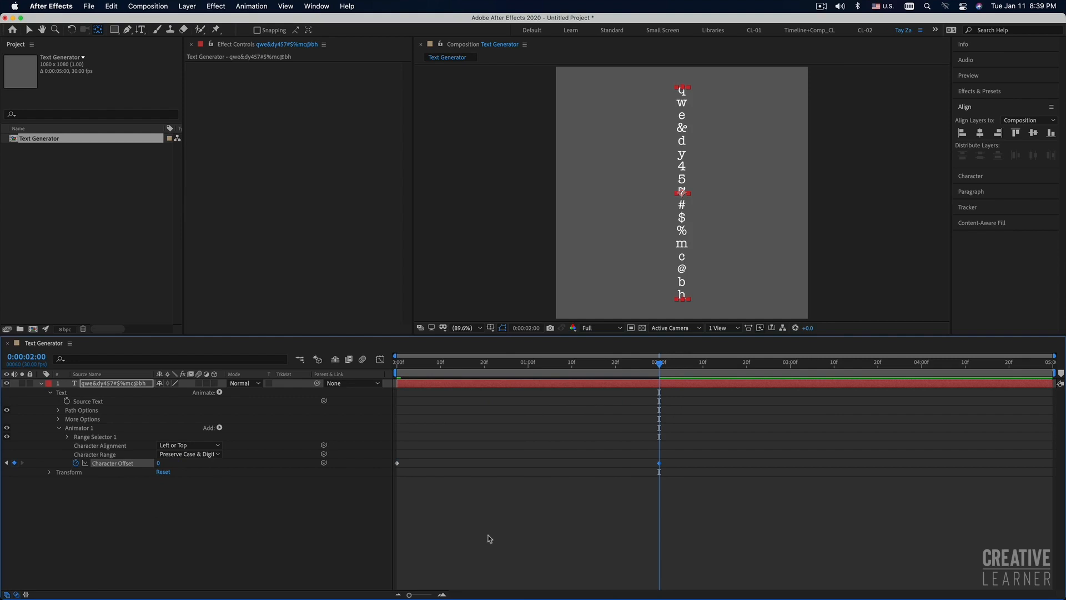
Preview the character-changing animation from the start and return to the first frame
{"action": "key", "text": "Home"}
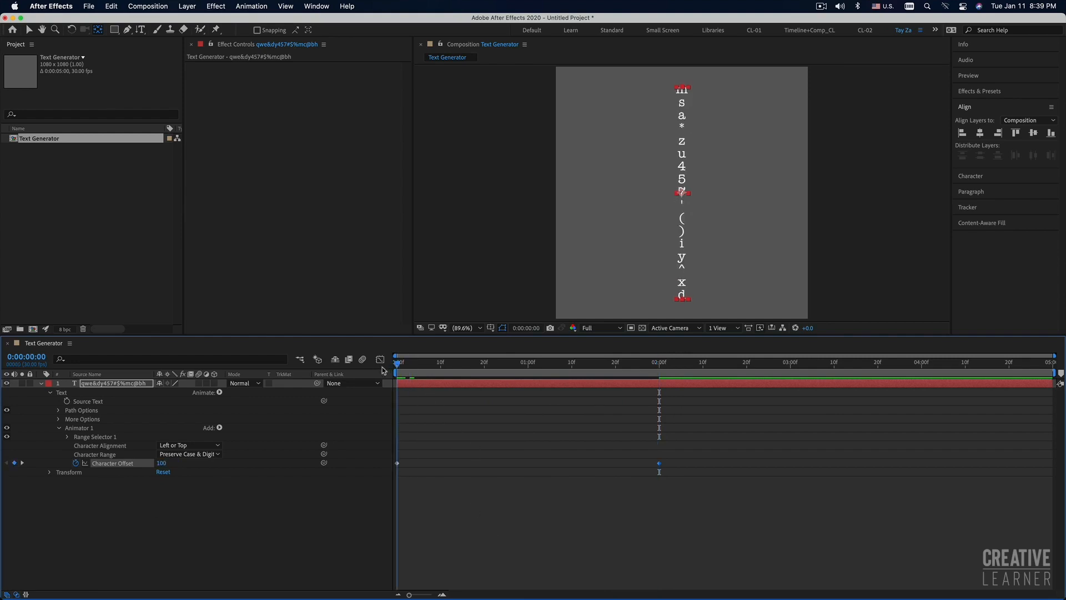
{"action": "key", "text": "space"}
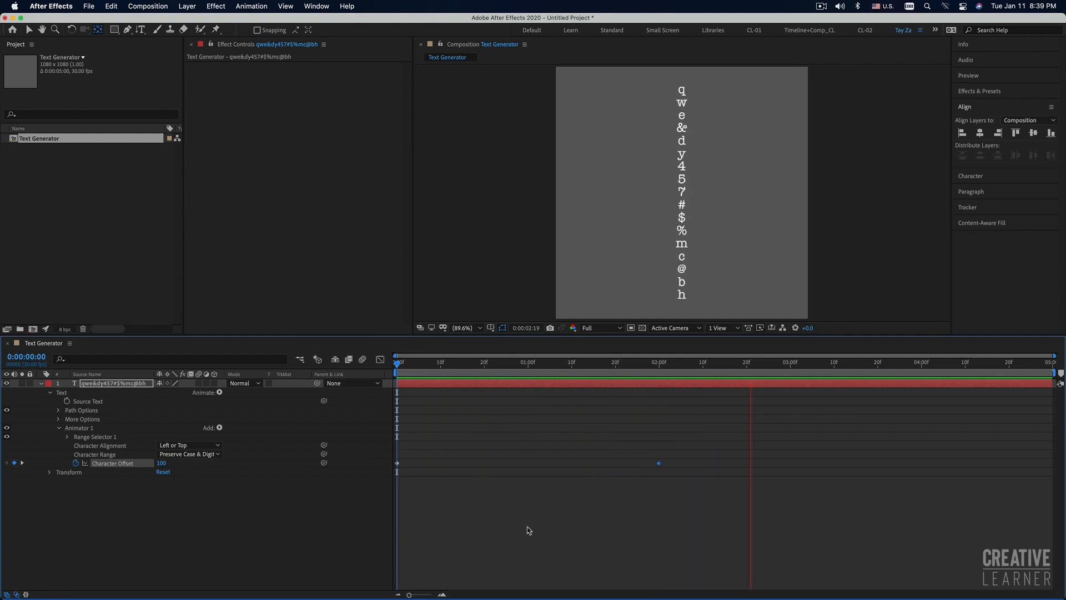
{"action": "key", "text": "space"}
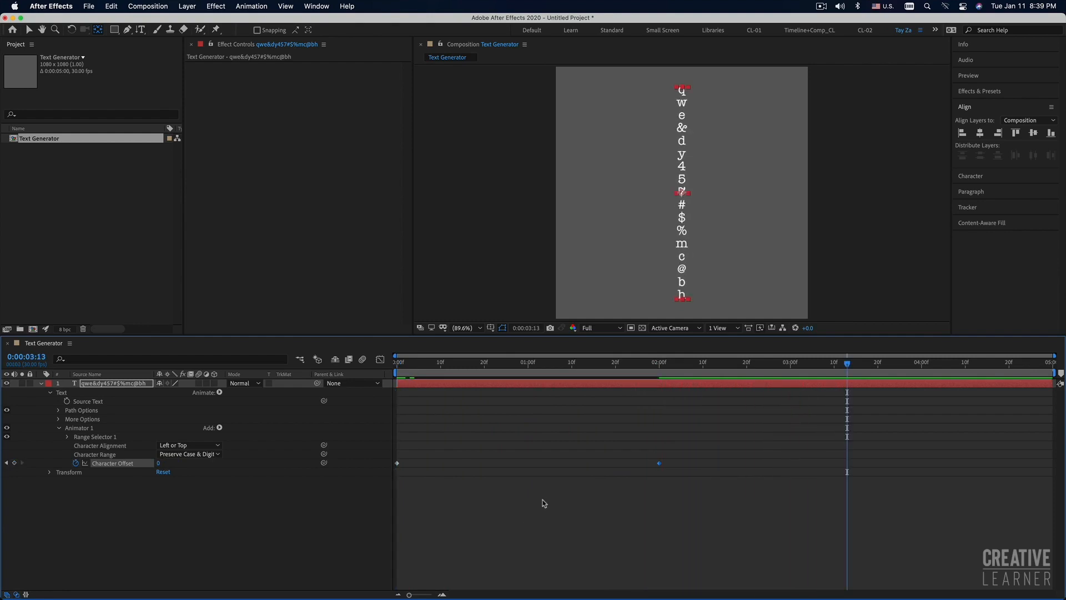
{"action": "left_click_drag", "start_coordinate": [599, 367], "coordinate": [580, 363]}
{"action": "key", "text": "space"}
{"action": "key", "text": "space"}
{"action": "left_click", "coordinate": [400, 364]}
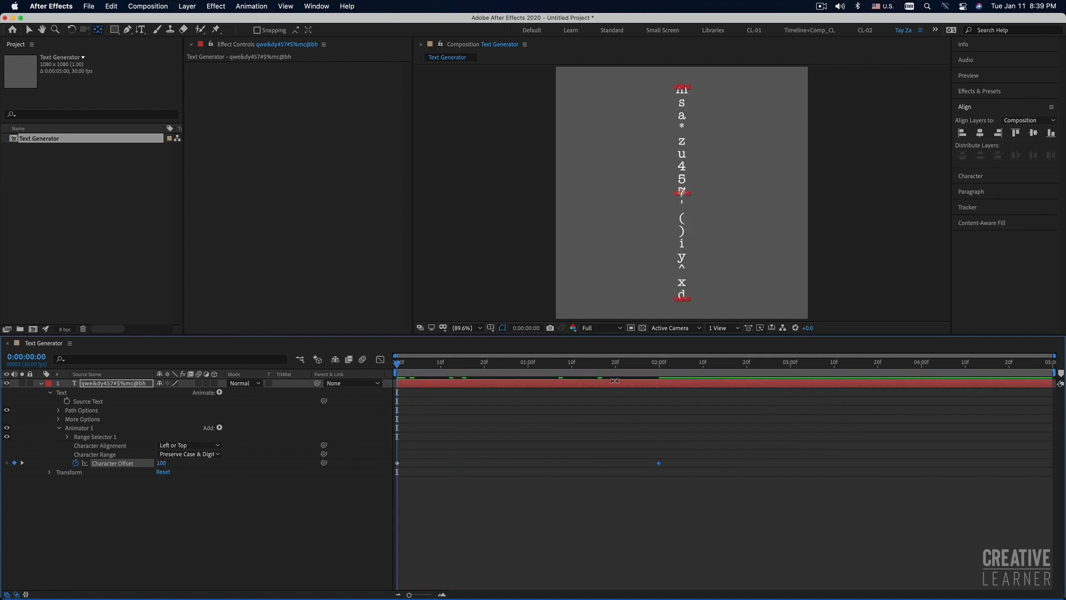
Move the second Character Offset keyframe out to about 0:00:04:21 and preview the slower animation
{"action": "left_click_drag", "start_coordinate": [659, 464], "coordinate": [1013, 465]}
{"action": "key", "text": "space"}
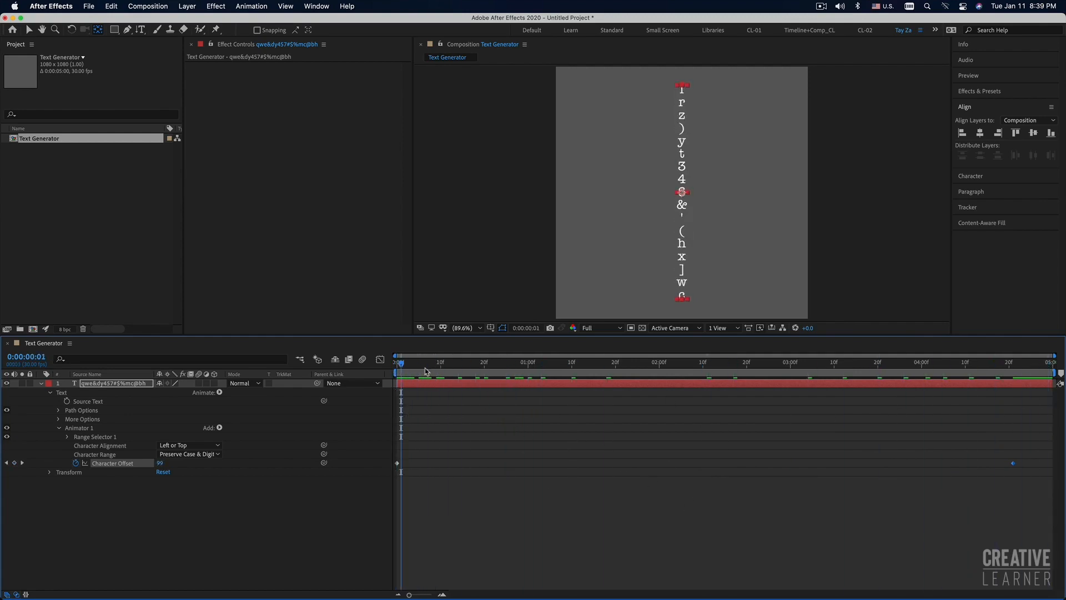
{"action": "key", "text": "Home"}
{"action": "key", "text": "space"}
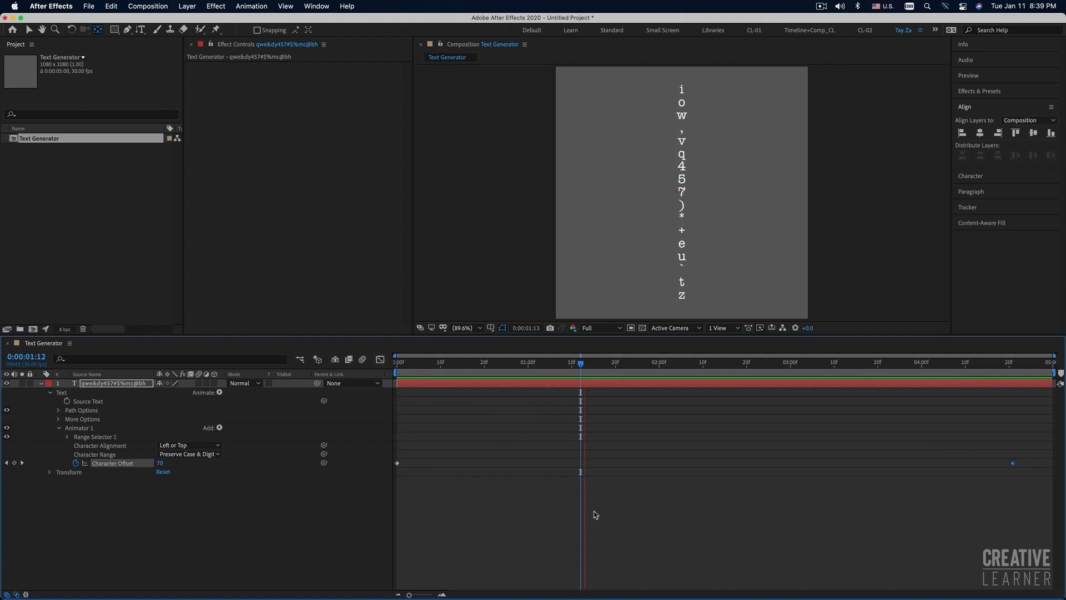
{"action": "key", "text": "space"}
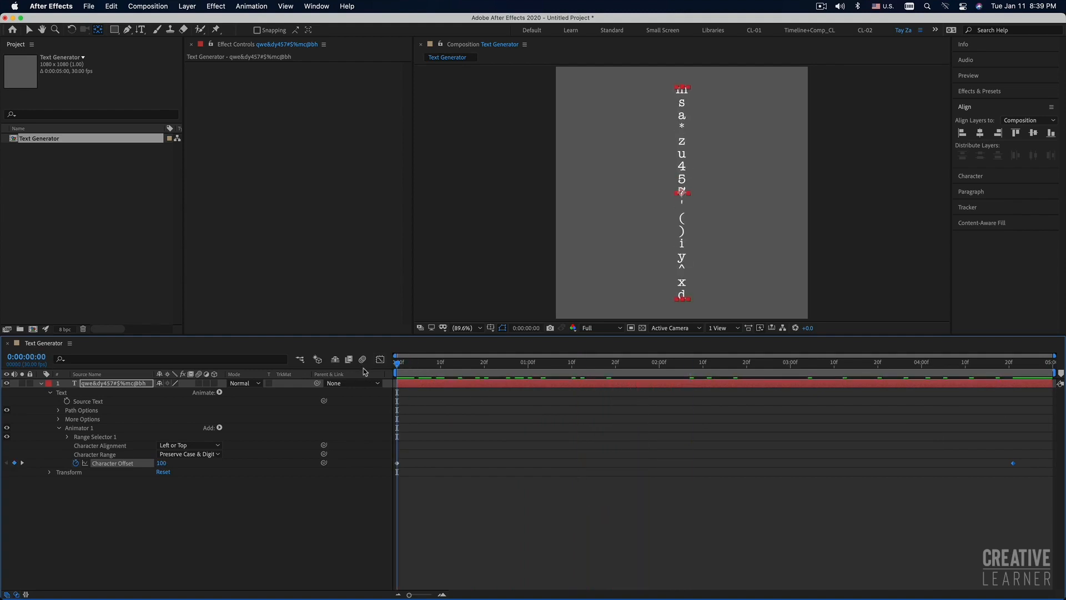
Set the first Character Offset keyframe to 80 and move the ending keyframe to 0:00:04:00
{"action": "left_click", "coordinate": [165, 463]}
{"action": "type", "text": "80"}
{"action": "key", "text": "Return"}
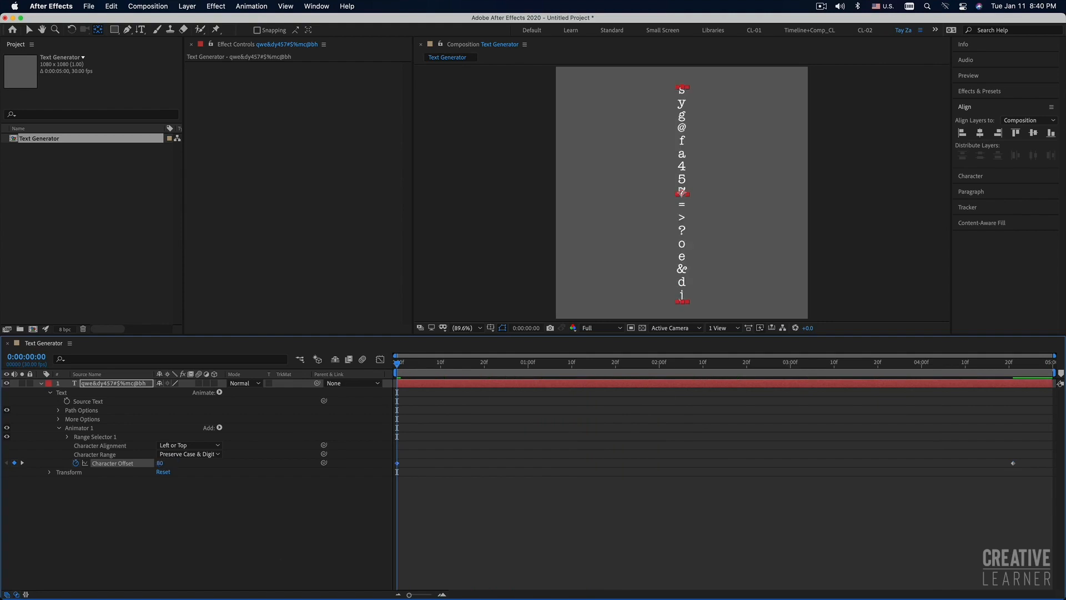
{"action": "left_click_drag", "start_coordinate": [983, 368], "coordinate": [922, 367]}
{"action": "left_click_drag", "start_coordinate": [1012, 463], "coordinate": [922, 463]}
Preview the retimed Character Offset animation from the first frame
{"action": "left_click_drag", "start_coordinate": [412, 362], "coordinate": [364, 365]}
{"action": "key", "text": "space"}
{"action": "key", "text": "space"}
{"action": "key", "text": "space"}
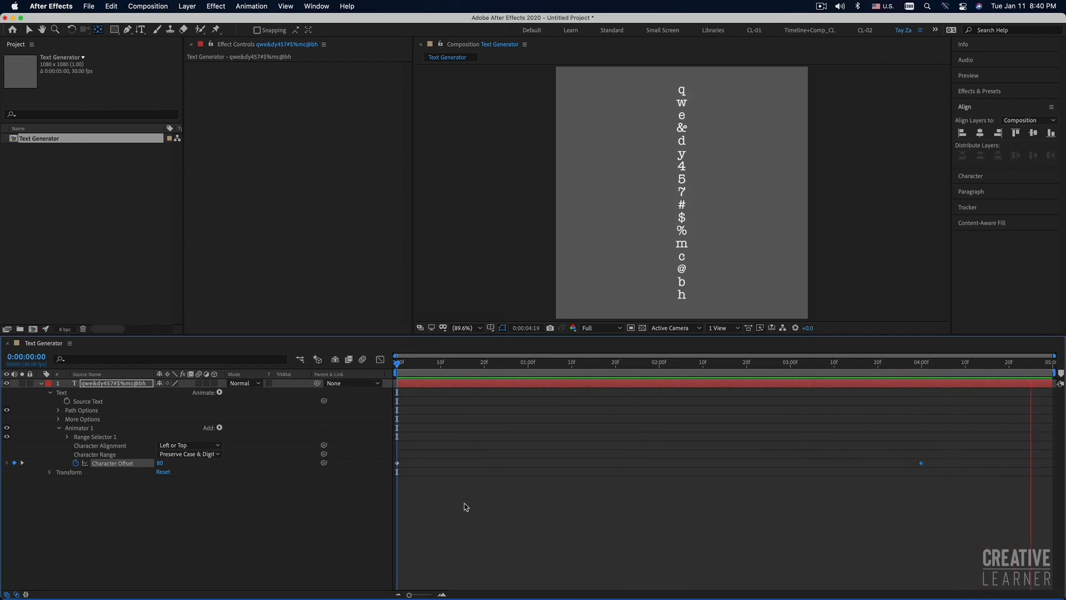
{"action": "key", "text": "space"}
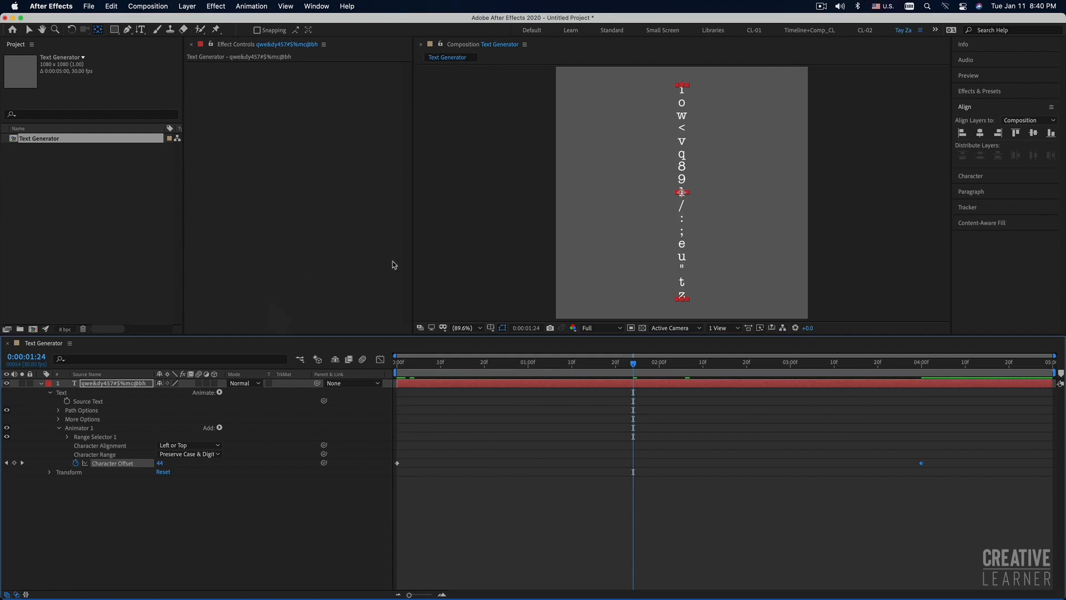
{"action": "left_click", "coordinate": [141, 30]}
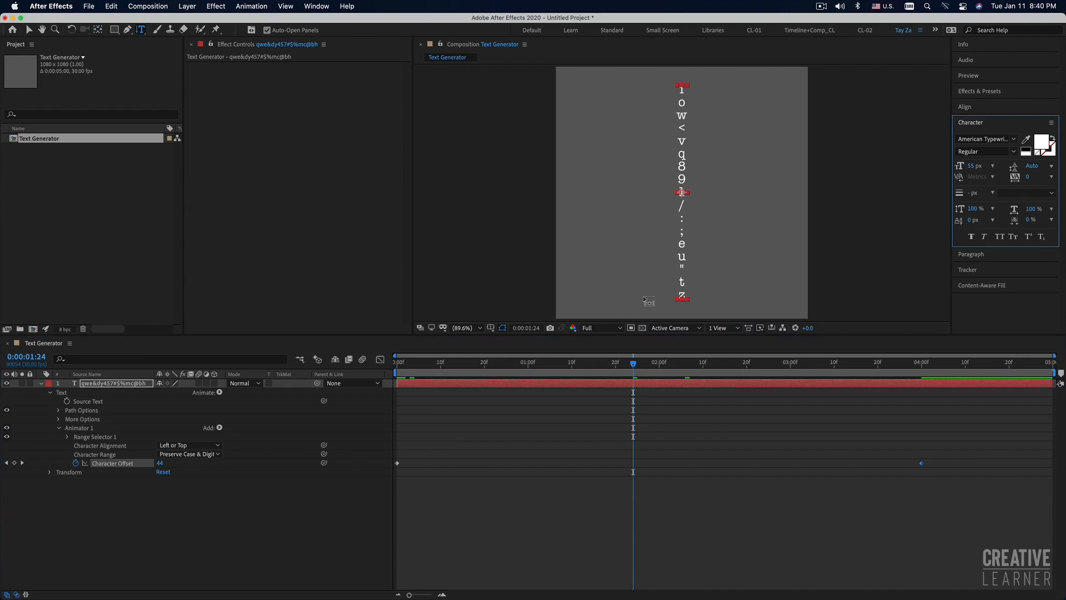
{"action": "left_click", "coordinate": [683, 296]}
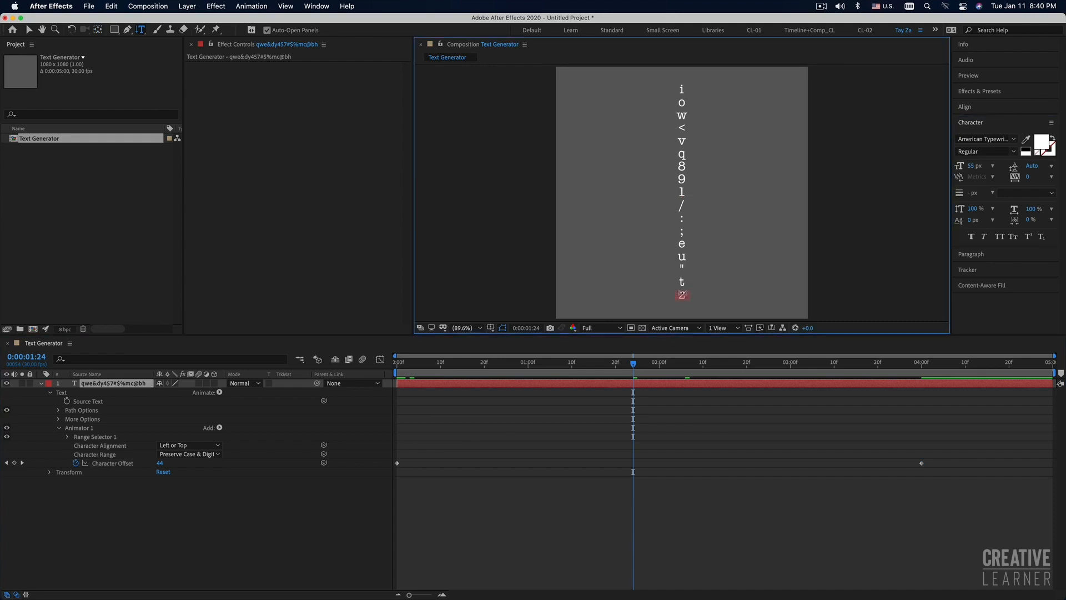
{"action": "left_click", "coordinate": [1040, 144]}
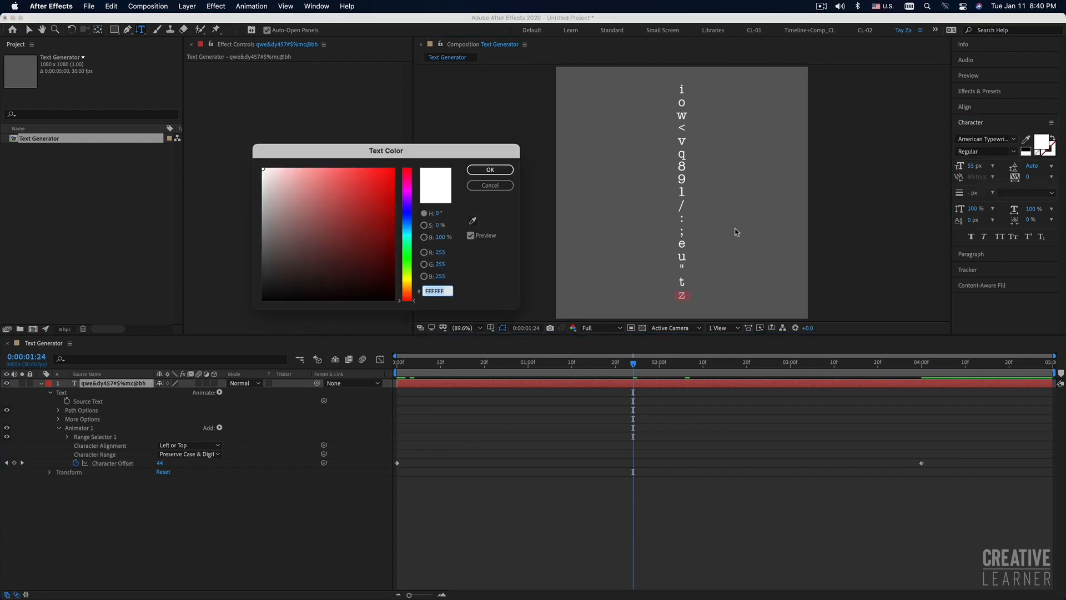
{"action": "left_click_drag", "start_coordinate": [405, 152], "coordinate": [345, 110]}
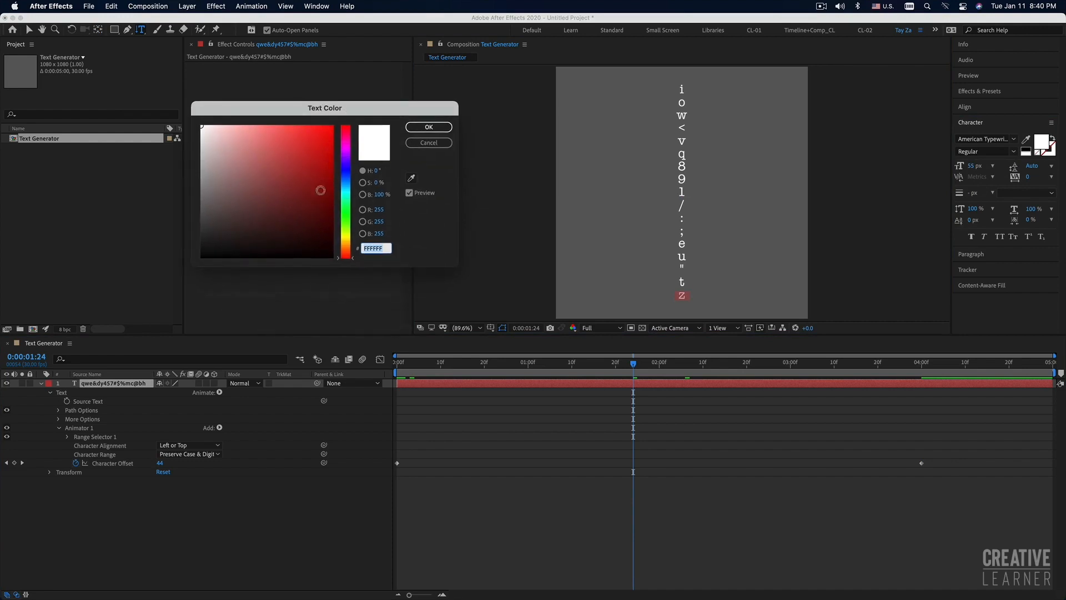
{"action": "left_click", "coordinate": [429, 129]}
Recolour only the second-to-last character of the text column, the "t", to bright green 2FEB87
{"action": "left_click_drag", "start_coordinate": [680, 288], "coordinate": [681, 276]}
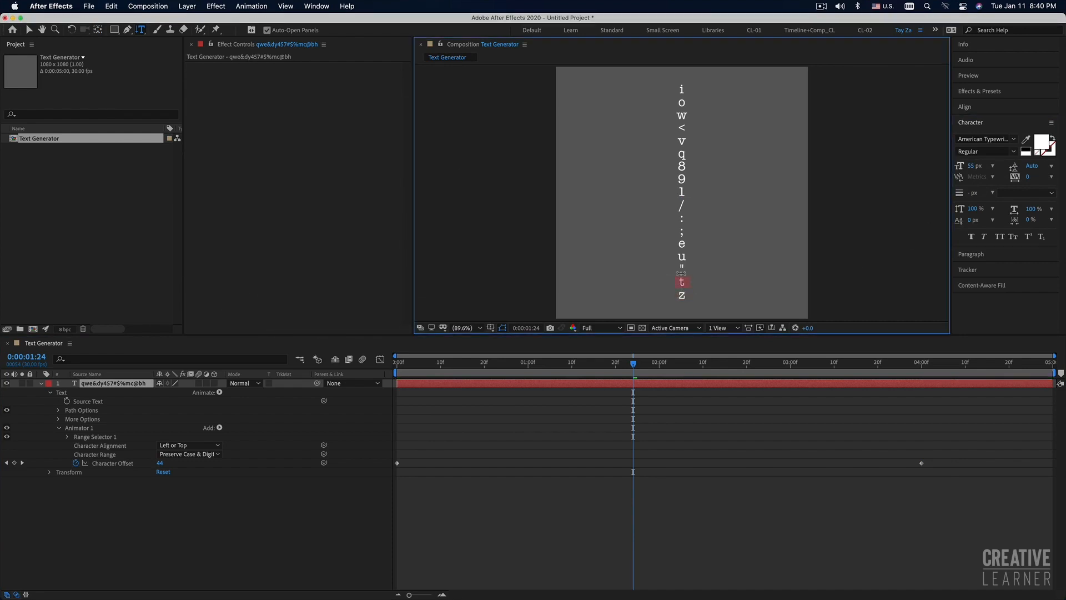
{"action": "left_click", "coordinate": [1036, 149]}
{"action": "left_click", "coordinate": [1042, 148]}
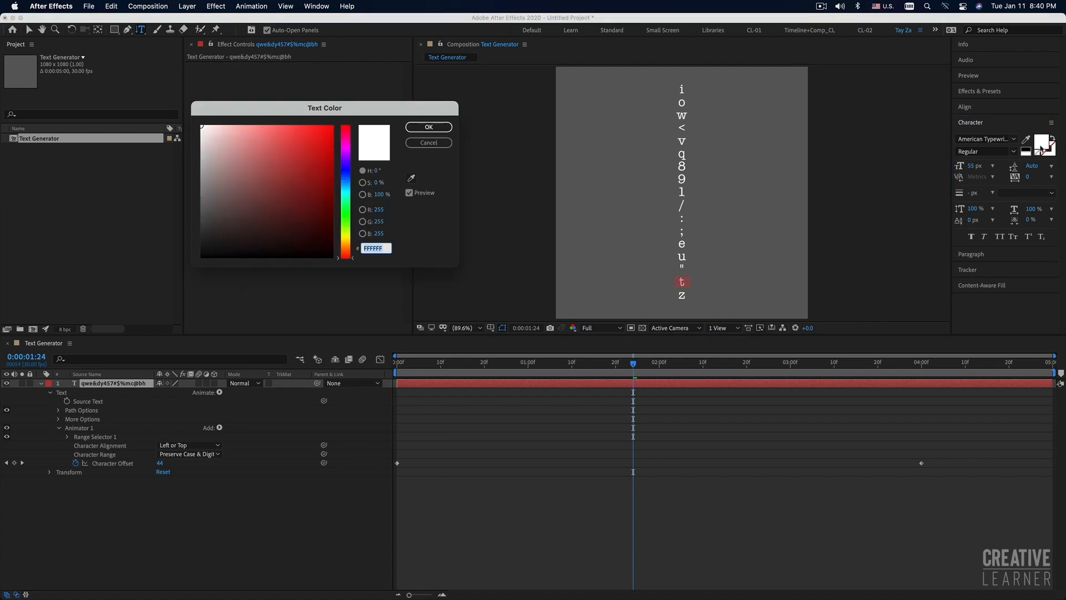
{"action": "left_click", "coordinate": [348, 204]}
{"action": "left_click", "coordinate": [307, 135]}
{"action": "left_click", "coordinate": [429, 127]}
{"action": "mouse_move", "coordinate": [681, 269]}
{"action": "left_mouse_down"}
{"action": "mouse_move", "coordinate": [682, 257]}
{"action": "mouse_move", "coordinate": [683, 284]}
{"action": "left_mouse_up"}
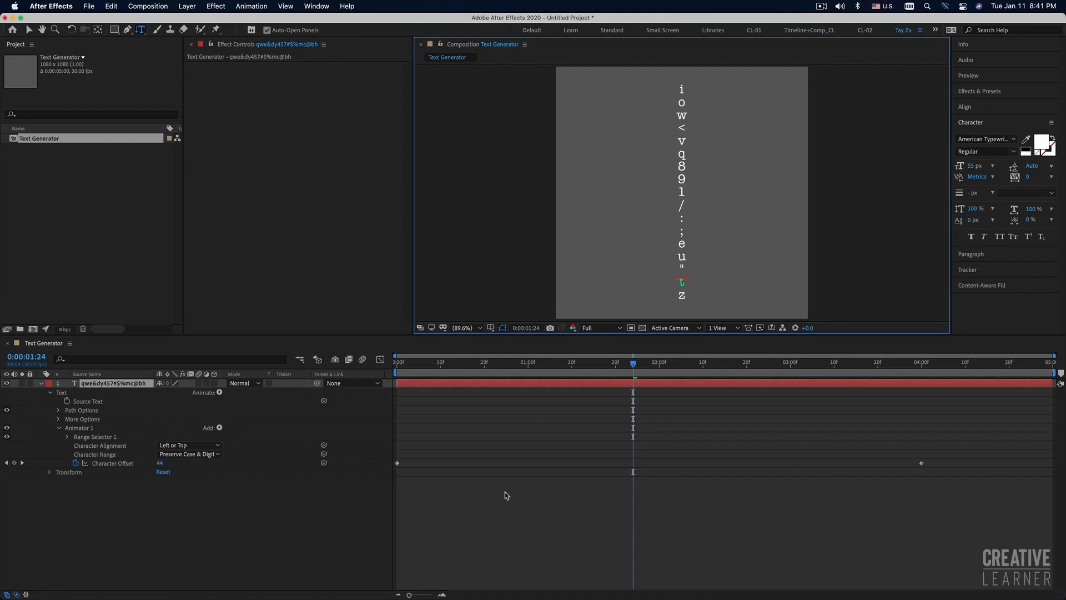
{"action": "left_click", "coordinate": [568, 384]}
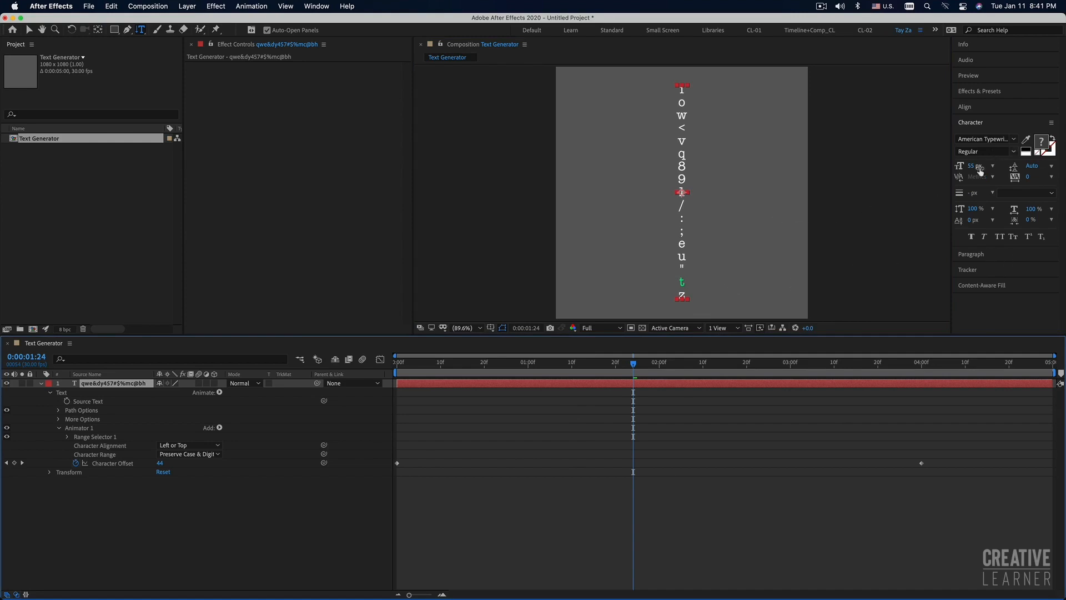
{"action": "left_click", "coordinate": [1042, 143]}
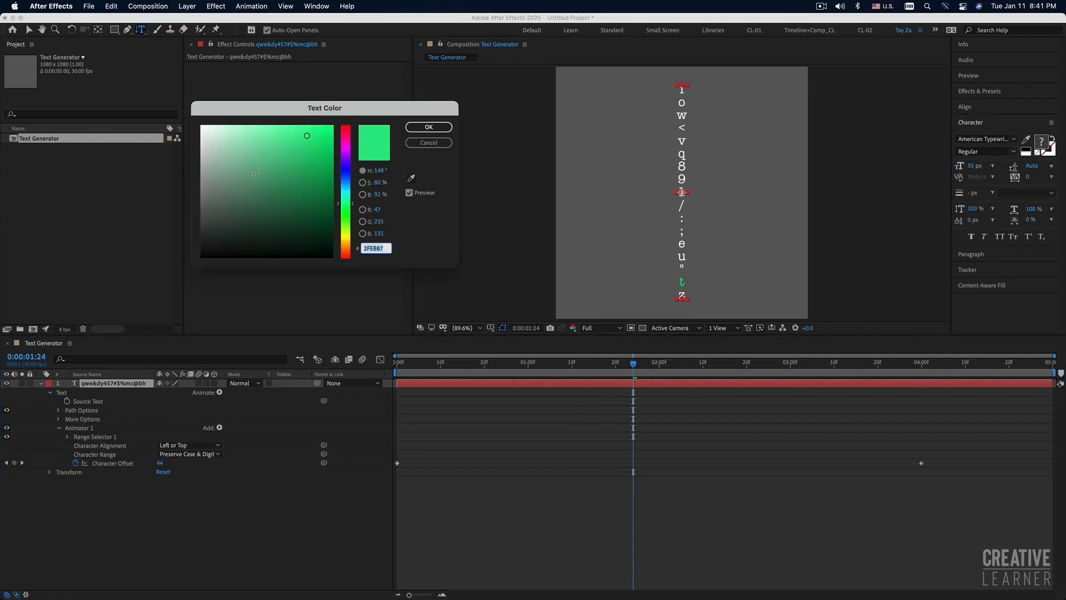
{"action": "left_click", "coordinate": [431, 143]}
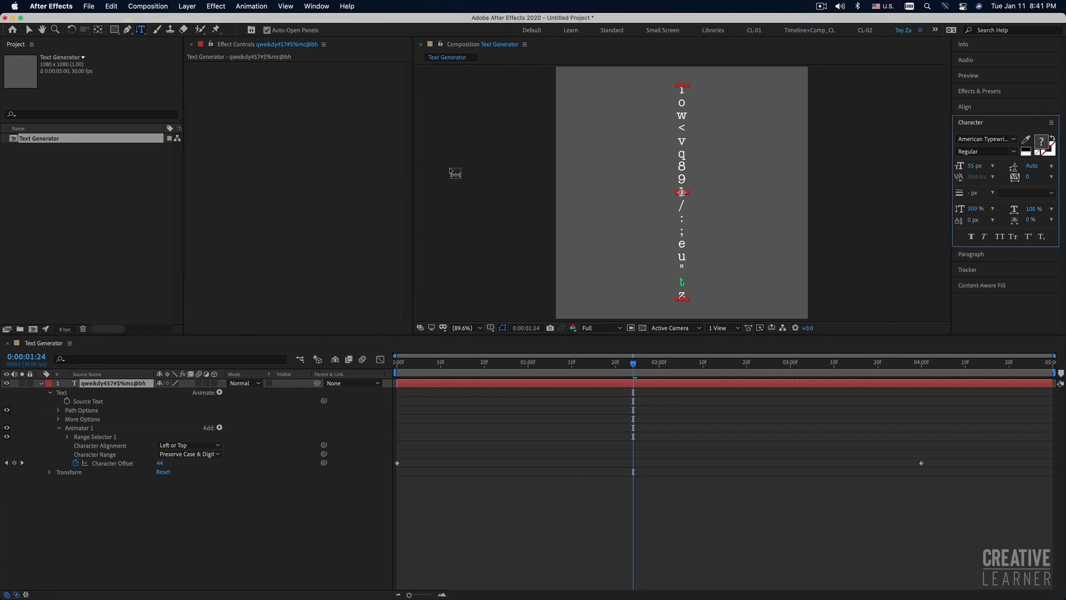
Set the text colour of the whole character layer to white, FFFFFF
{"action": "left_click", "coordinate": [557, 408]}
{"action": "left_click", "coordinate": [550, 385]}
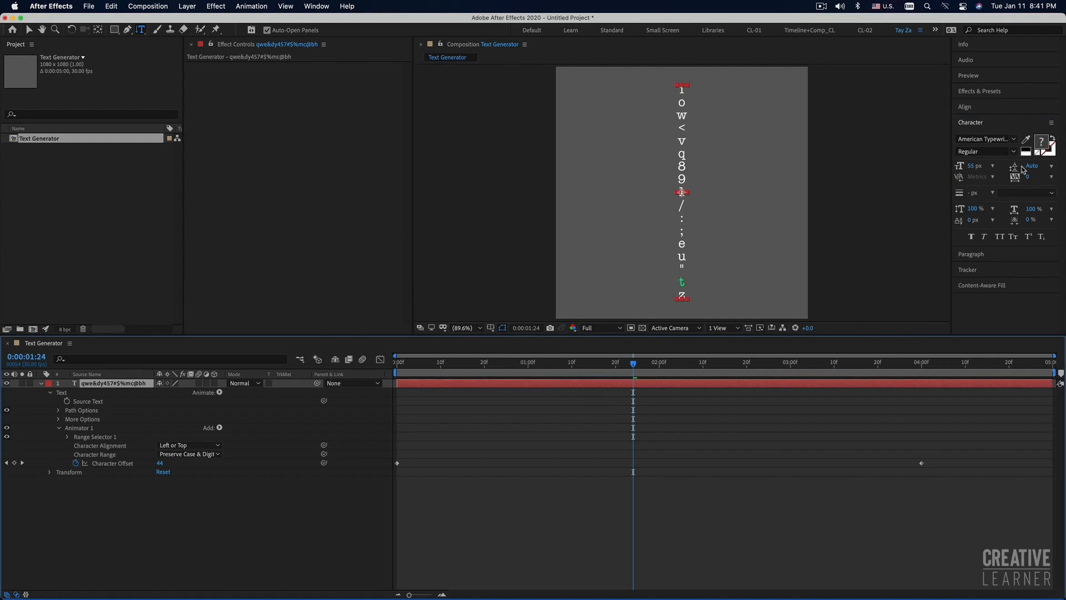
{"action": "left_click", "coordinate": [1046, 144]}
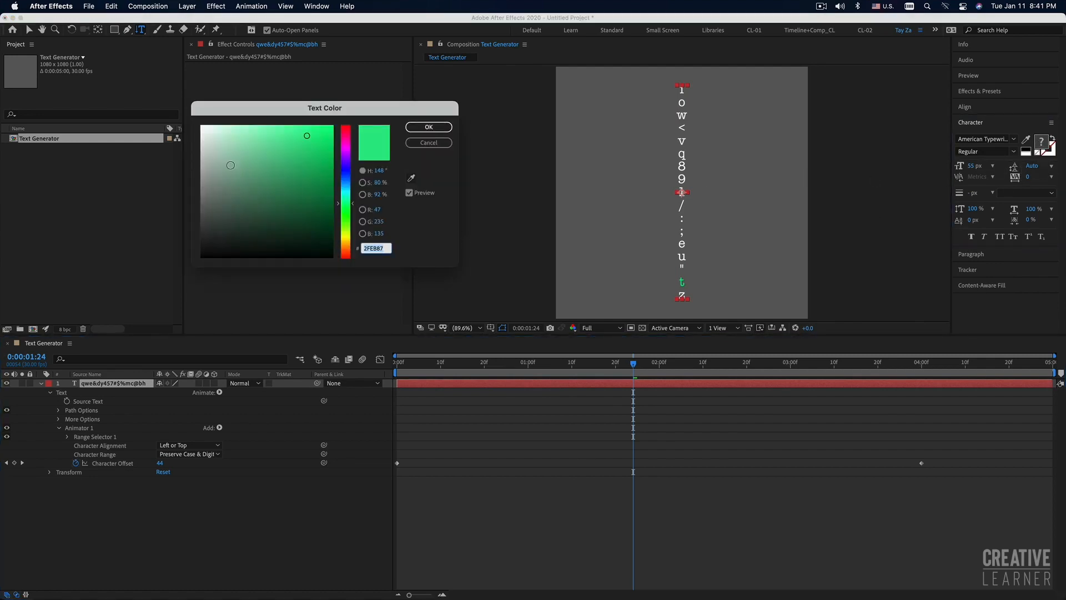
{"action": "left_click_drag", "start_coordinate": [203, 128], "coordinate": [185, 116]}
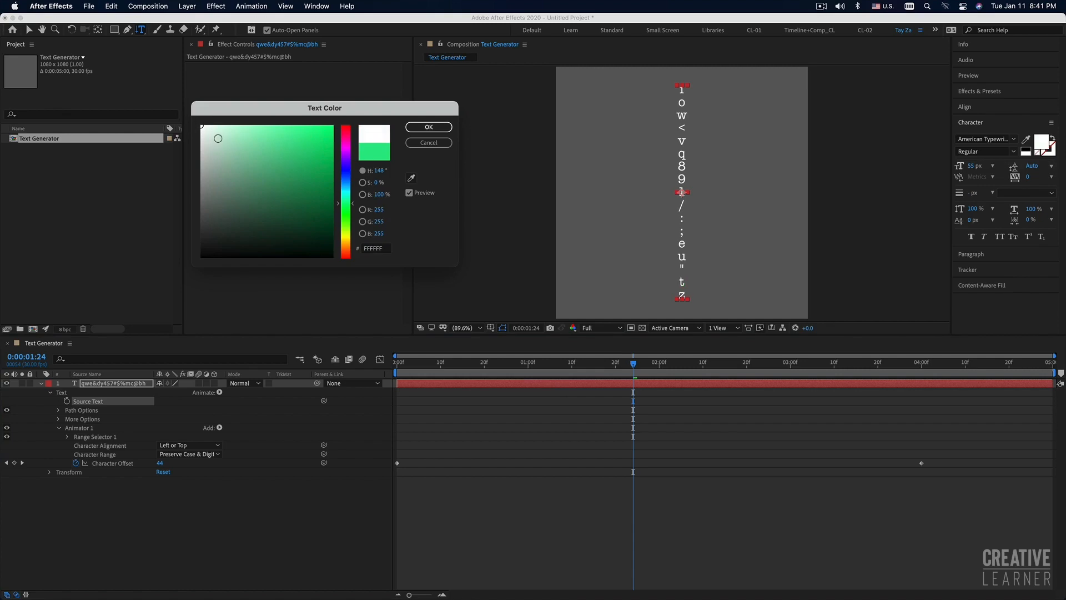
{"action": "left_click", "coordinate": [382, 248]}
{"action": "left_click", "coordinate": [436, 129]}
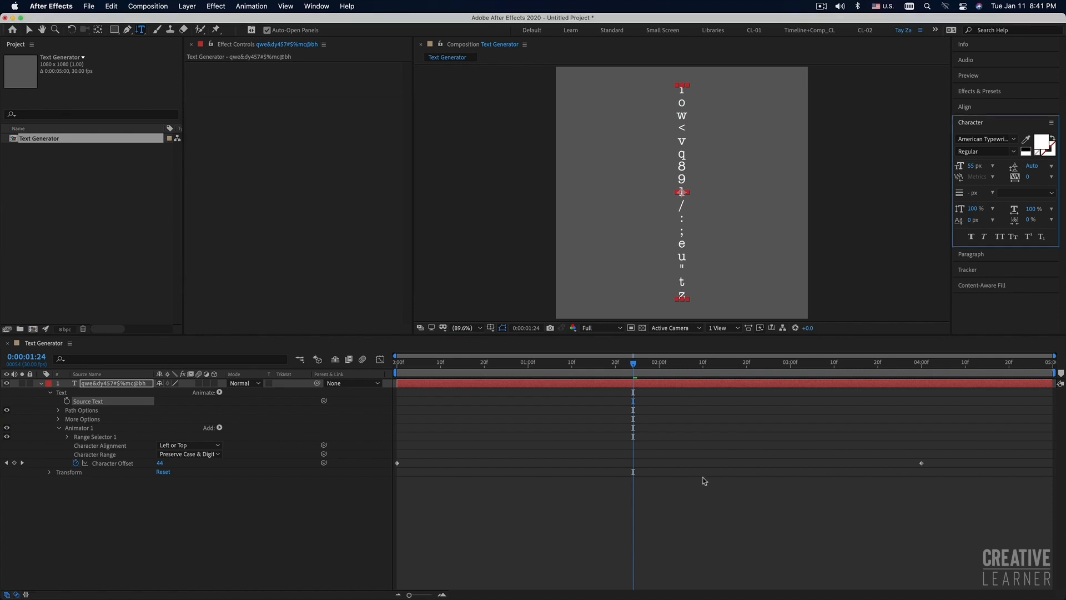
Preview the character animation from the first frame and deselect the text layer
{"action": "left_click_drag", "start_coordinate": [408, 363], "coordinate": [380, 361]}
{"action": "key", "text": "space"}
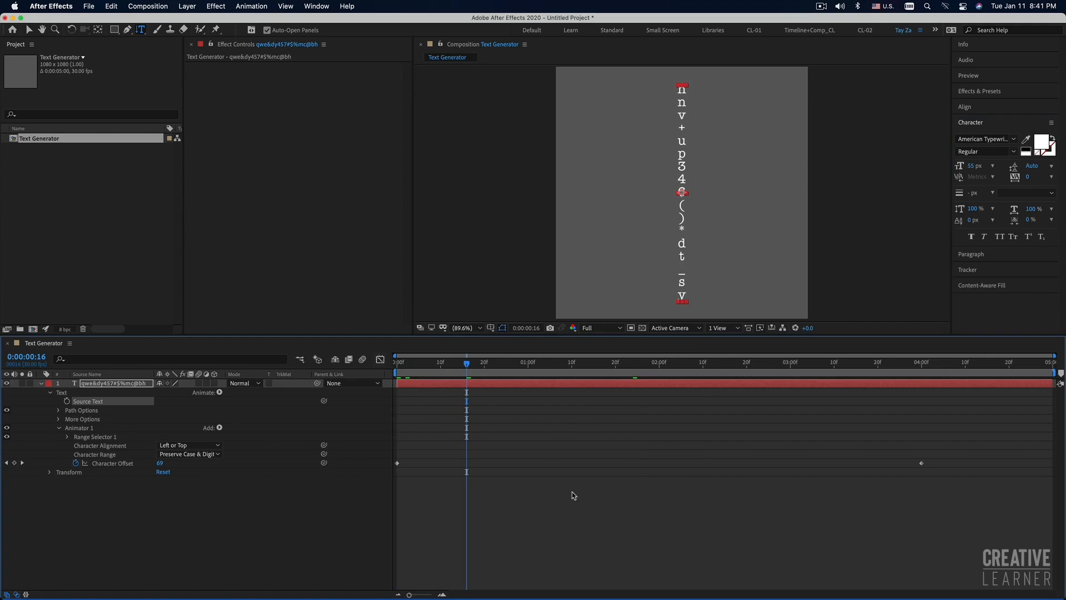
{"action": "left_click", "coordinate": [308, 528]}
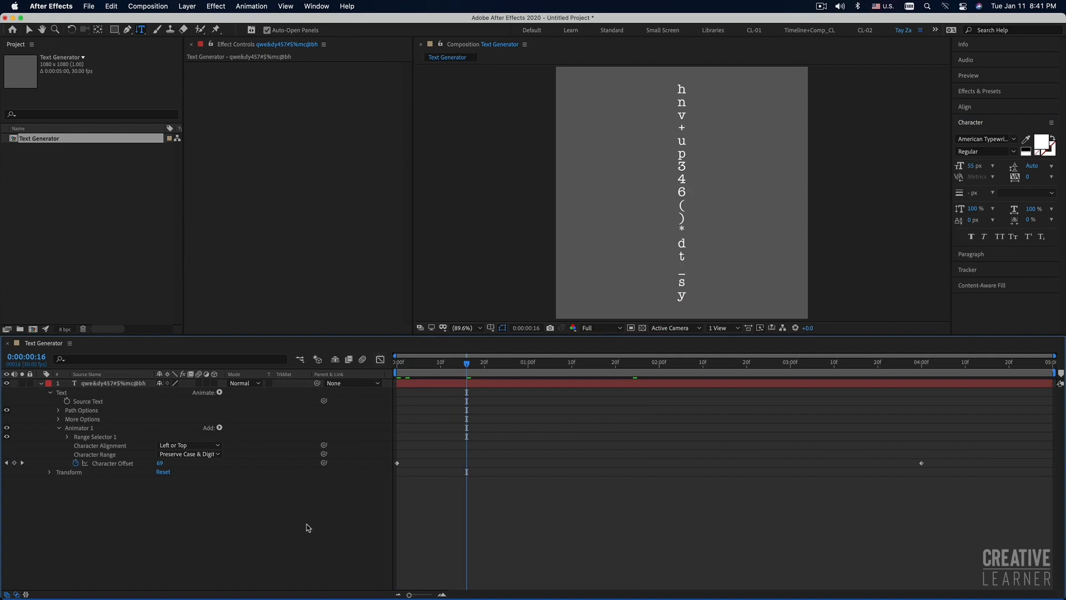
With no layer selected, draw a tall, narrow rectangle as a new shape layer just to the right of the text column
{"action": "left_click", "coordinate": [60, 204]}
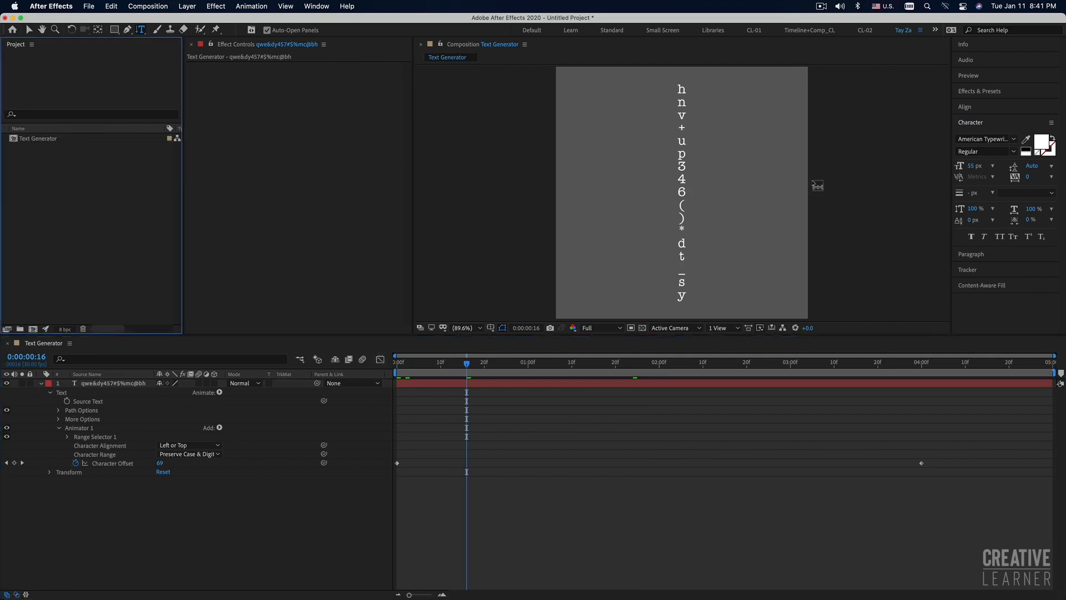
{"action": "left_click", "coordinate": [113, 30]}
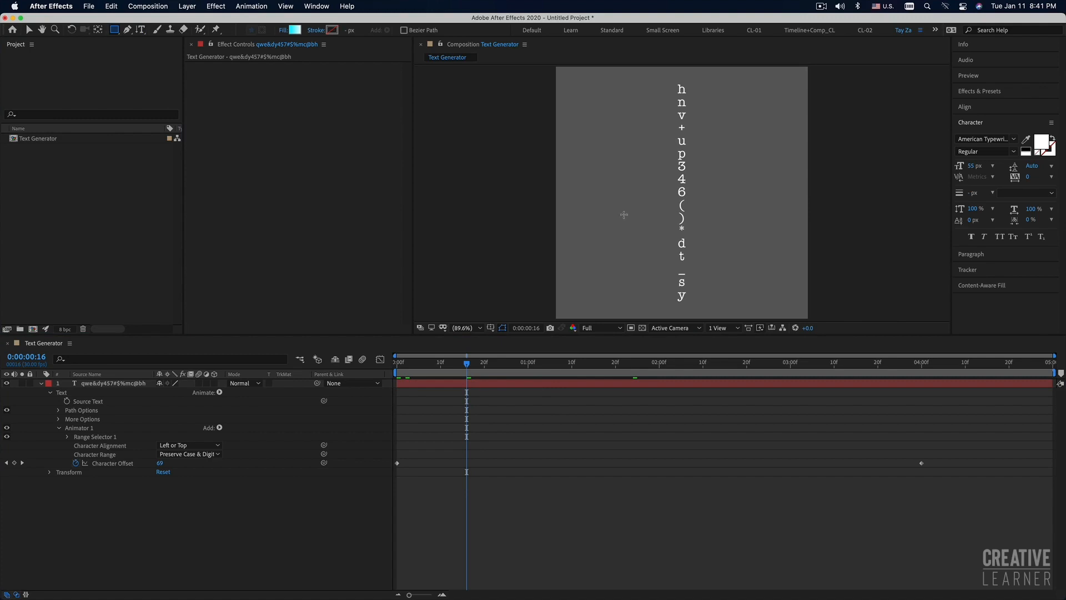
{"action": "left_click", "coordinate": [523, 533]}
{"action": "left_click", "coordinate": [569, 387]}
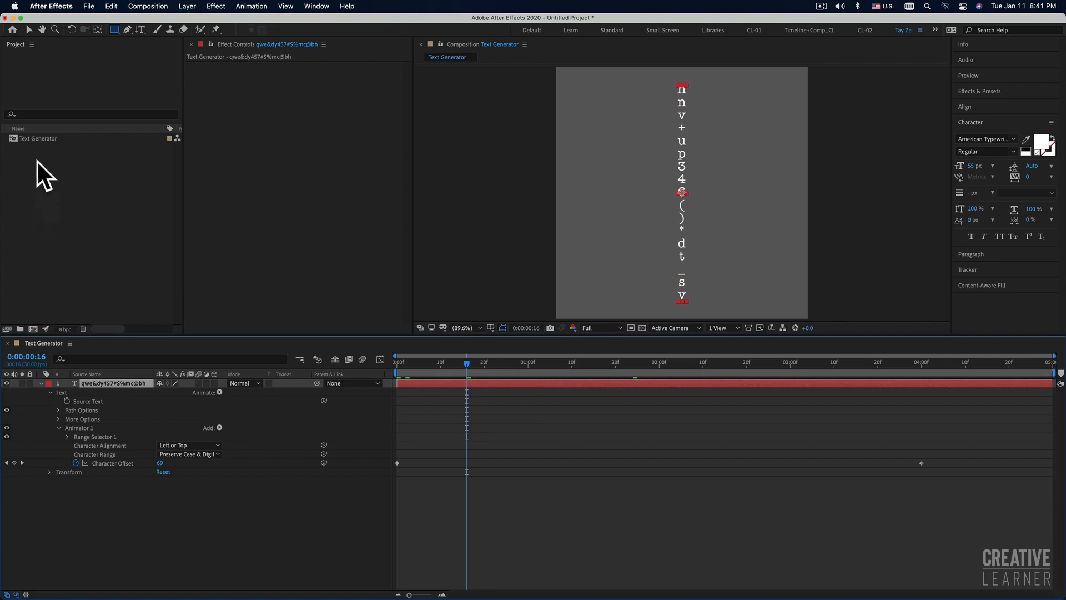
{"action": "left_click", "coordinate": [541, 499]}
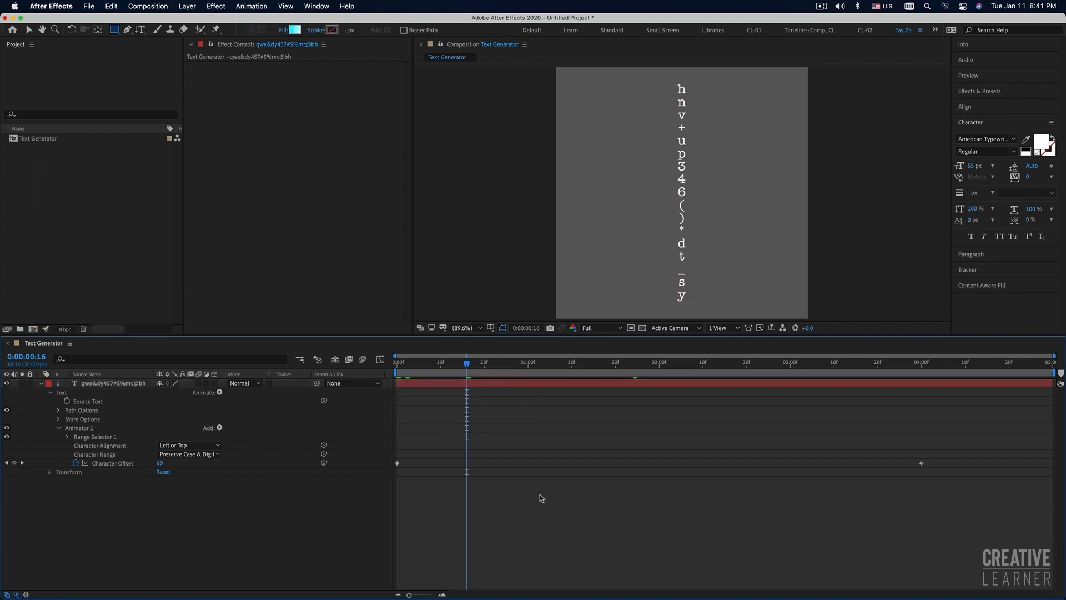
{"action": "left_click", "coordinate": [517, 384]}
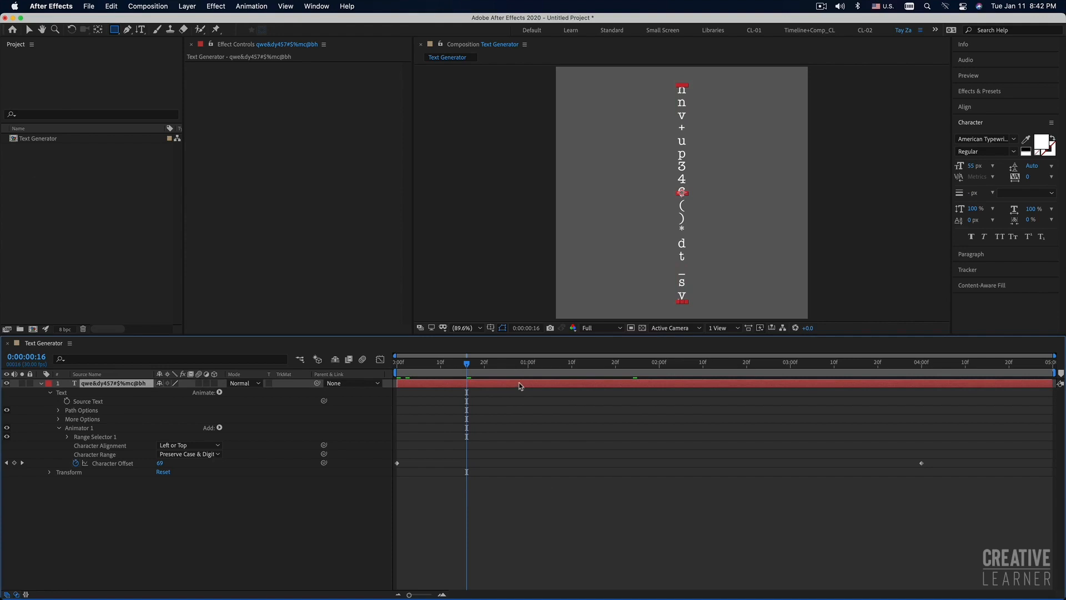
{"action": "left_click", "coordinate": [556, 492]}
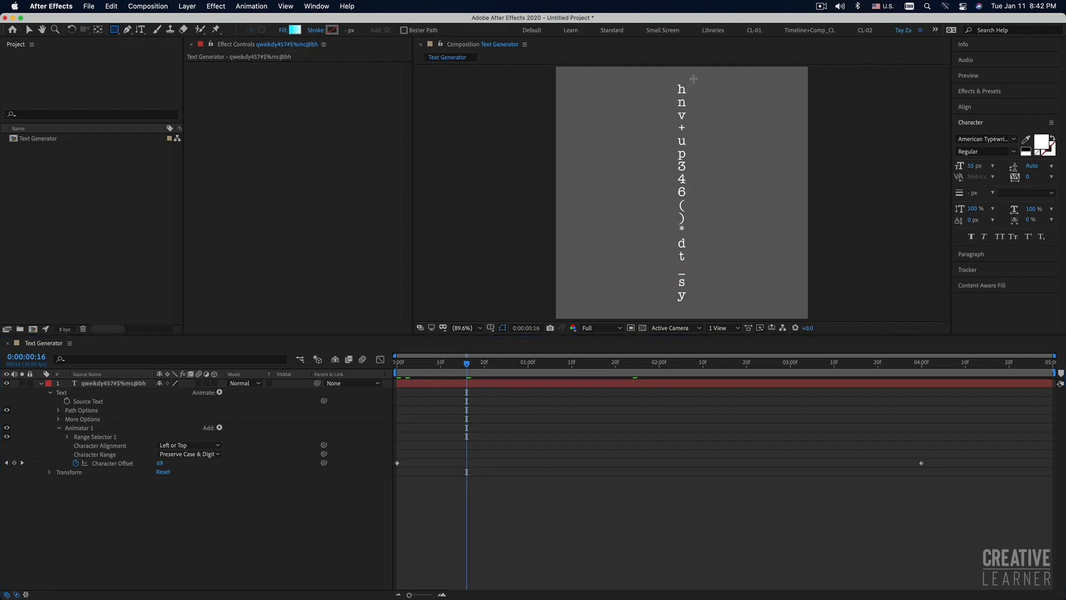
{"action": "mouse_move", "coordinate": [671, 78]}
{"action": "left_mouse_down"}
{"action": "mouse_move", "coordinate": [699, 179]}
{"action": "mouse_move", "coordinate": [719, 176]}
{"action": "mouse_move", "coordinate": [724, 304]}
{"action": "mouse_move", "coordinate": [697, 305]}
{"action": "mouse_move", "coordinate": [718, 303]}
{"action": "left_mouse_up"}
{"action": "left_click_drag", "start_coordinate": [720, 303], "coordinate": [720, 306]}
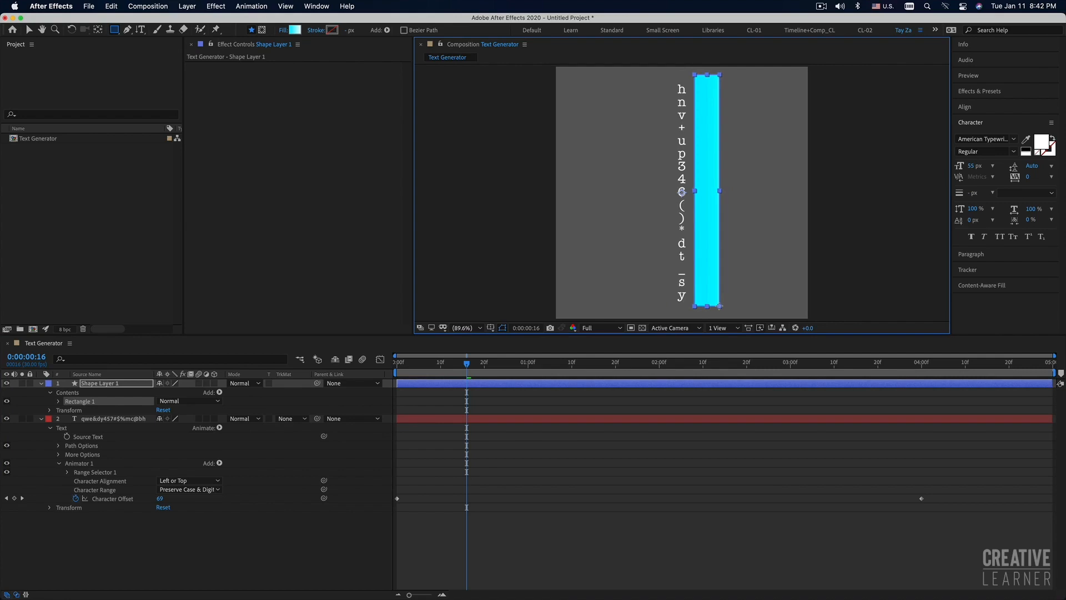
{"action": "left_click_drag", "start_coordinate": [720, 306], "coordinate": [721, 305]}
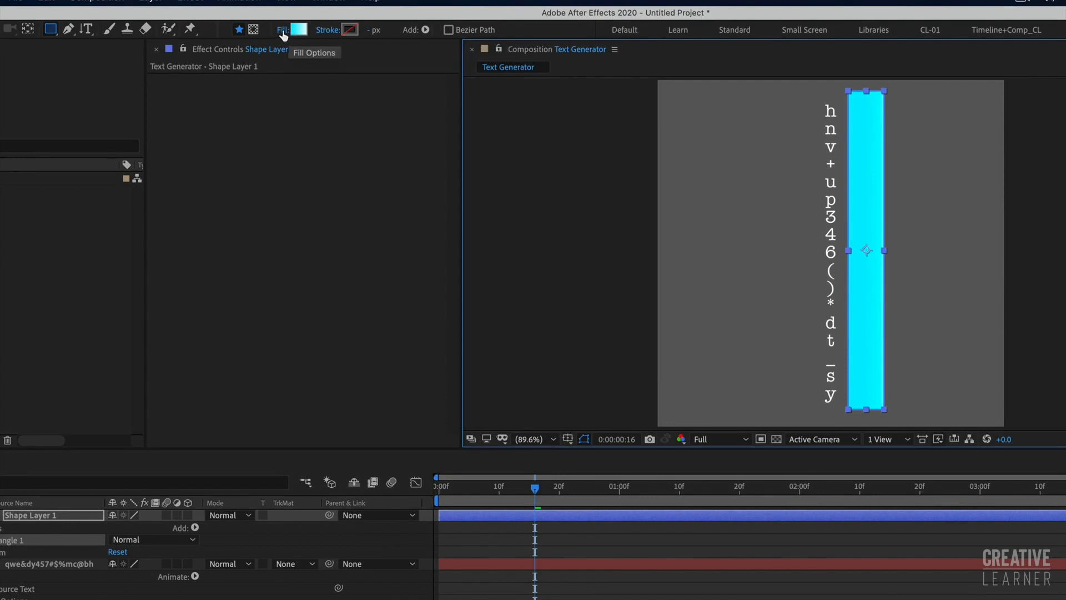
Keep Linear Gradient as the rectangle's fill type and open its Gradient Editor
{"action": "left_click", "coordinate": [282, 32]}
{"action": "left_click_drag", "start_coordinate": [311, 113], "coordinate": [302, 103]}
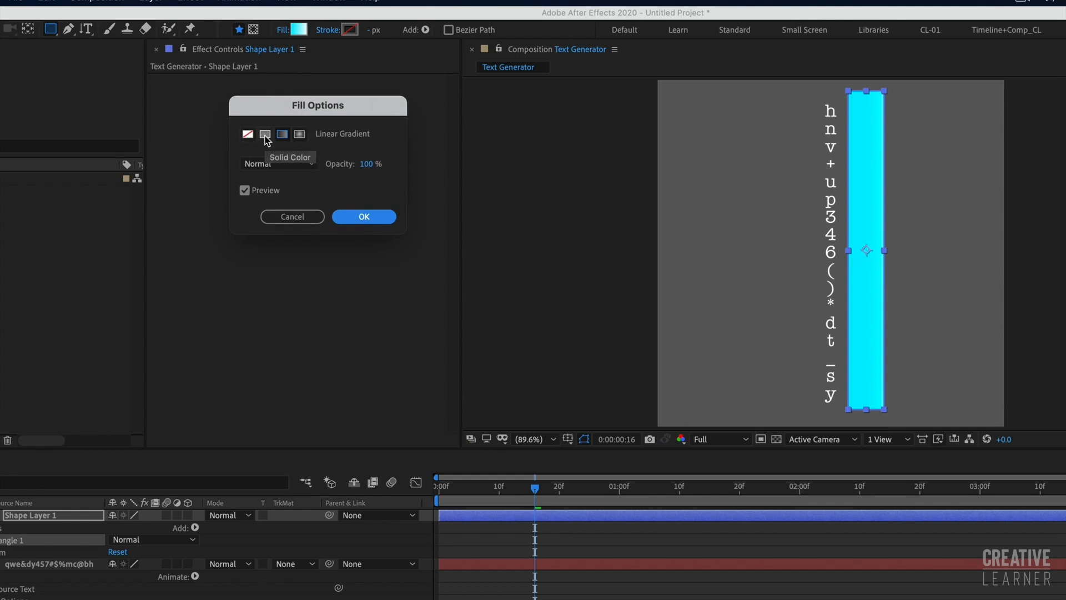
{"action": "left_click", "coordinate": [371, 216]}
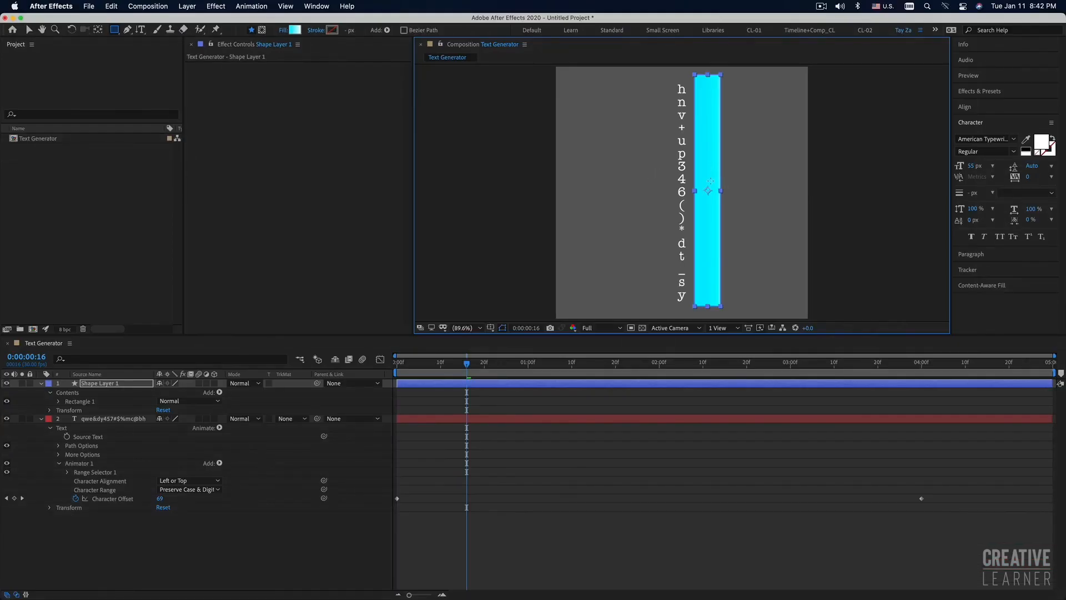
{"action": "left_click", "coordinate": [294, 30]}
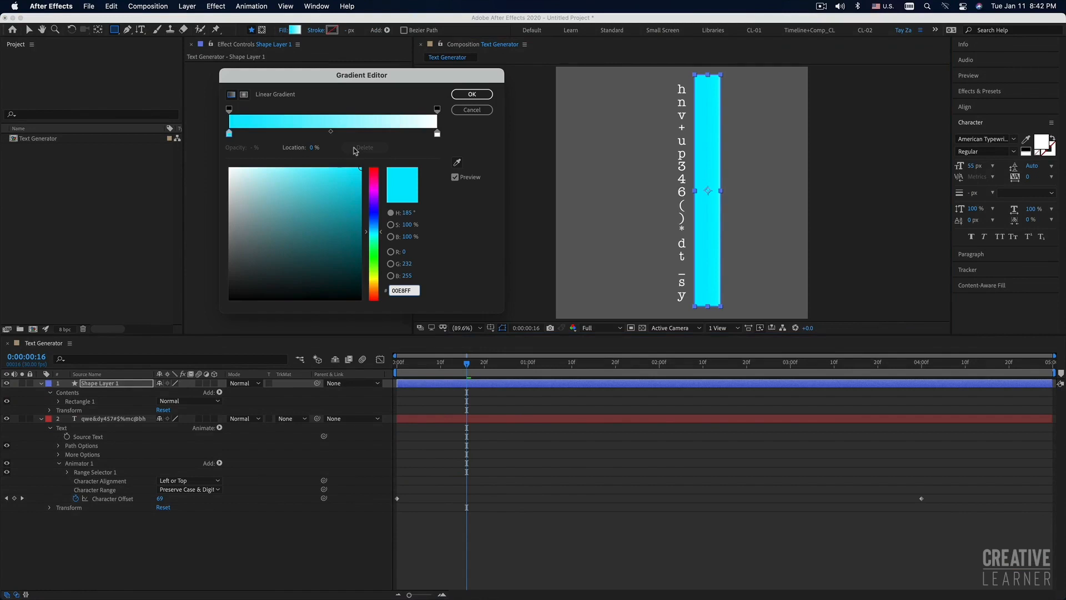
{"action": "left_click_drag", "start_coordinate": [351, 77], "coordinate": [344, 74]}
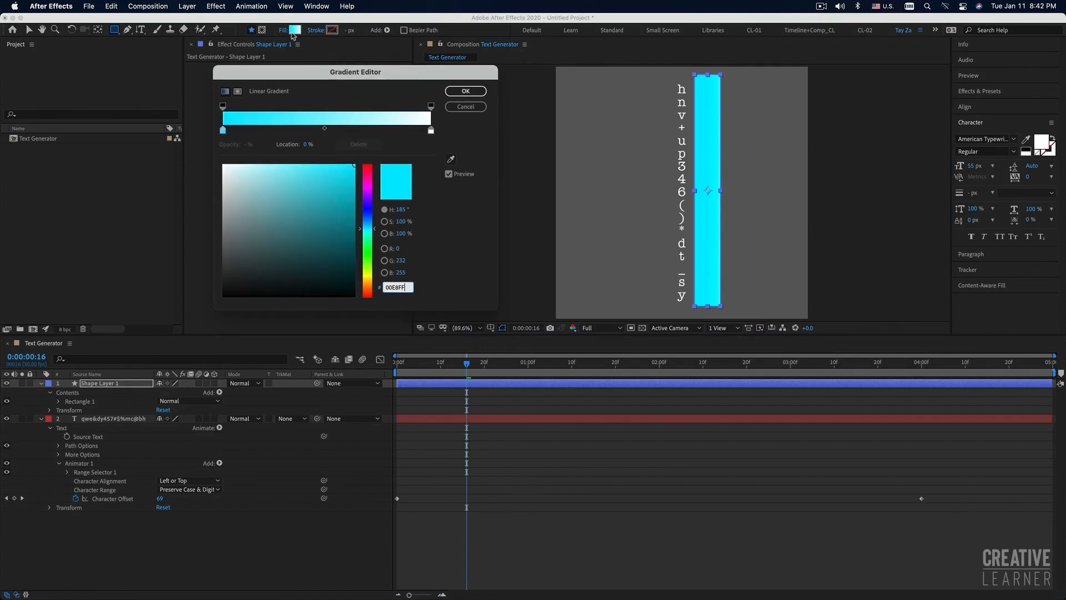
{"action": "left_click_drag", "start_coordinate": [335, 72], "coordinate": [321, 74]}
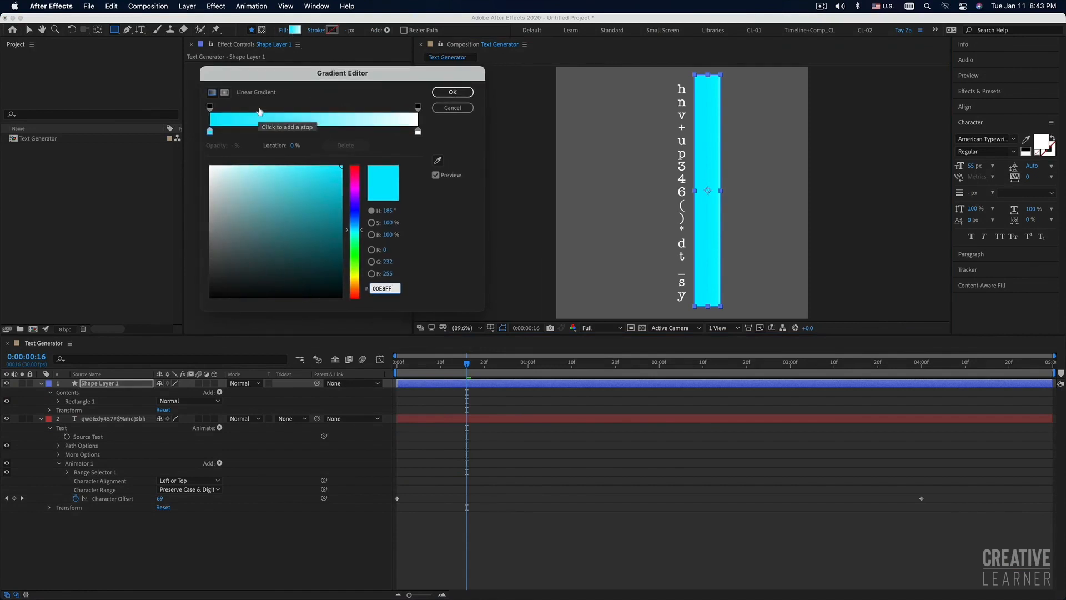
Set the gradient's starting colour stop to bright blue, 00D6FF, and accept the gradient
{"action": "left_click", "coordinate": [210, 132]}
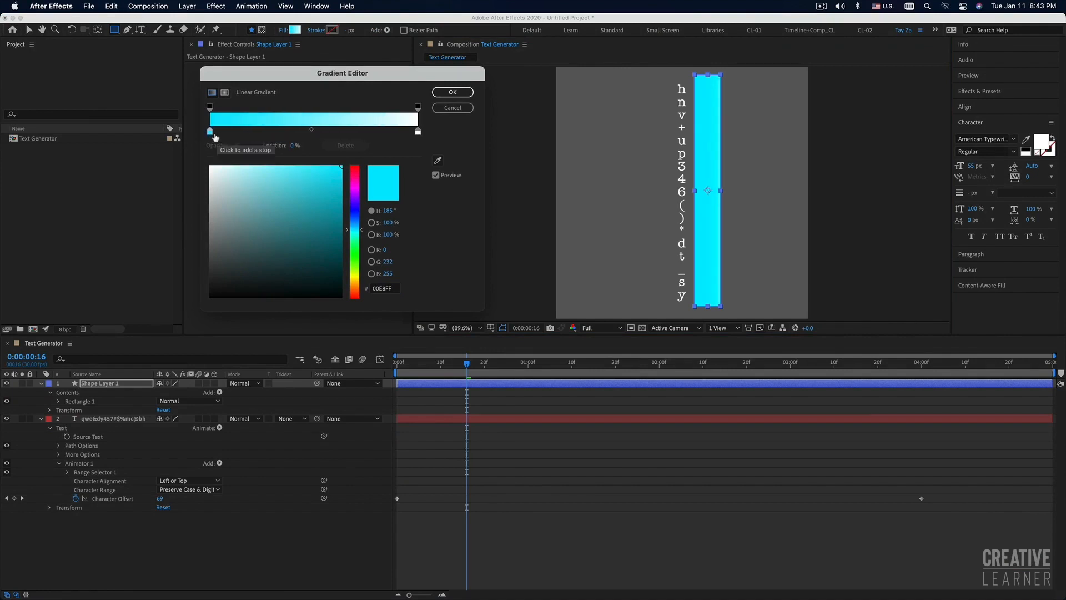
{"action": "left_click", "coordinate": [209, 107]}
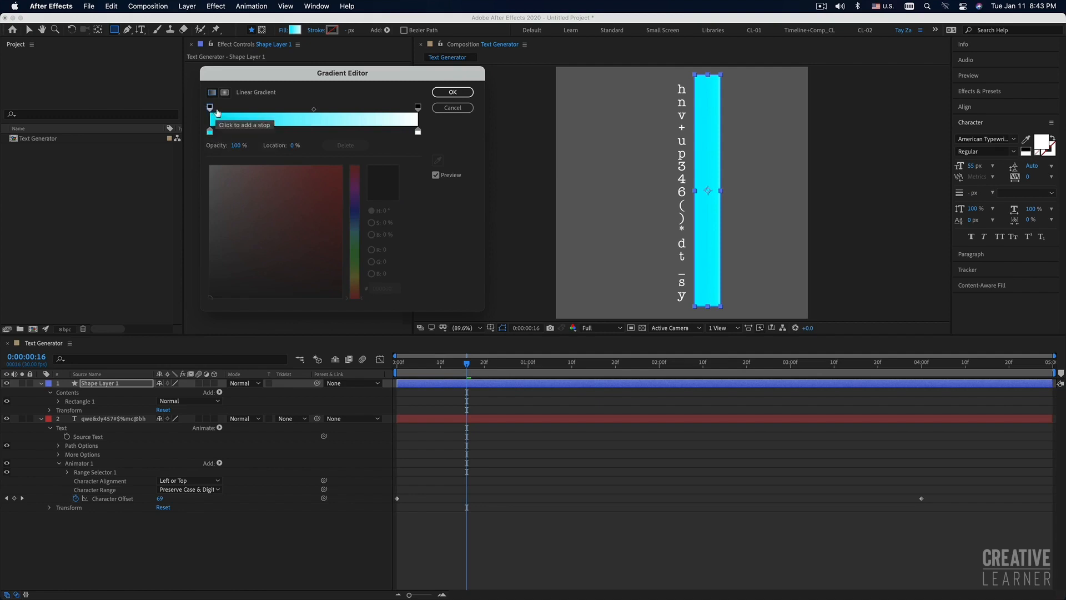
{"action": "left_click", "coordinate": [209, 131]}
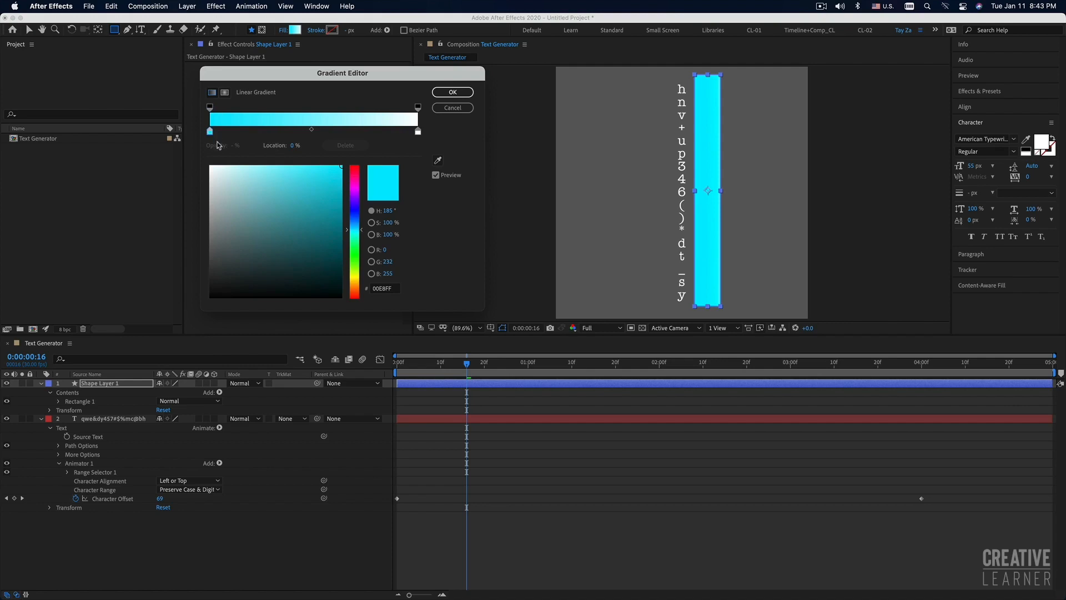
{"action": "left_click_drag", "start_coordinate": [329, 183], "coordinate": [289, 244]}
{"action": "left_click", "coordinate": [316, 216]}
{"action": "left_click_drag", "start_coordinate": [350, 228], "coordinate": [352, 248]}
{"action": "left_click", "coordinate": [273, 191]}
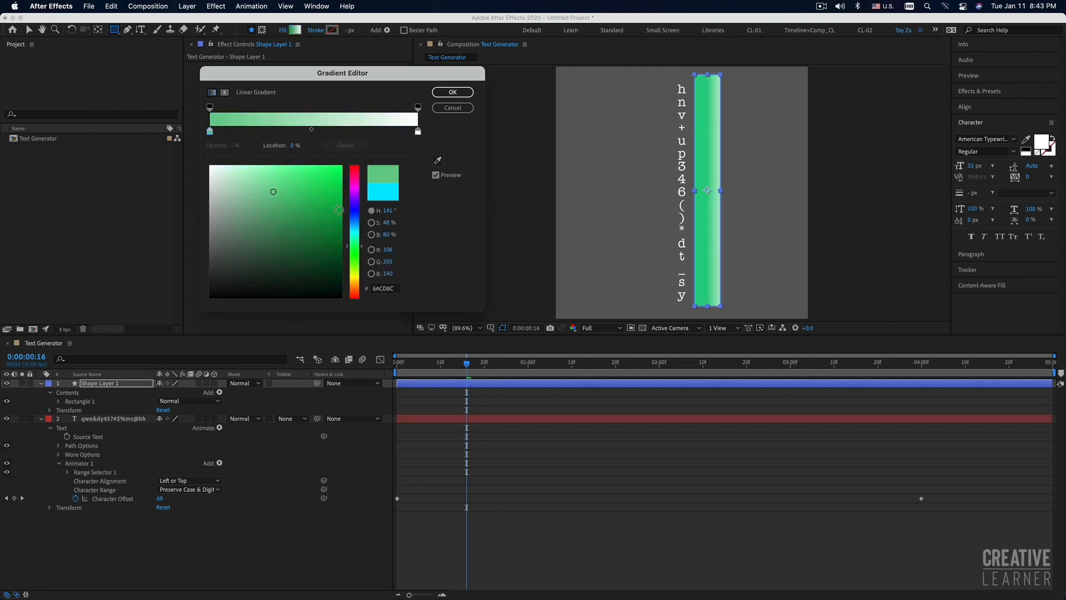
{"action": "left_click", "coordinate": [356, 227]}
{"action": "left_click_drag", "start_coordinate": [288, 182], "coordinate": [348, 165]}
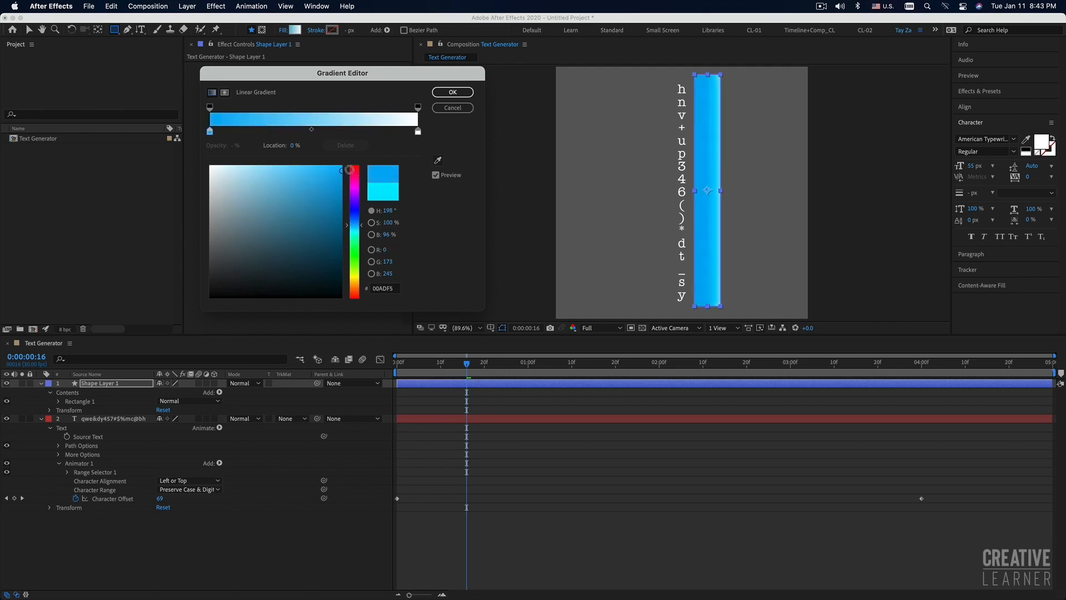
{"action": "left_click", "coordinate": [356, 227]}
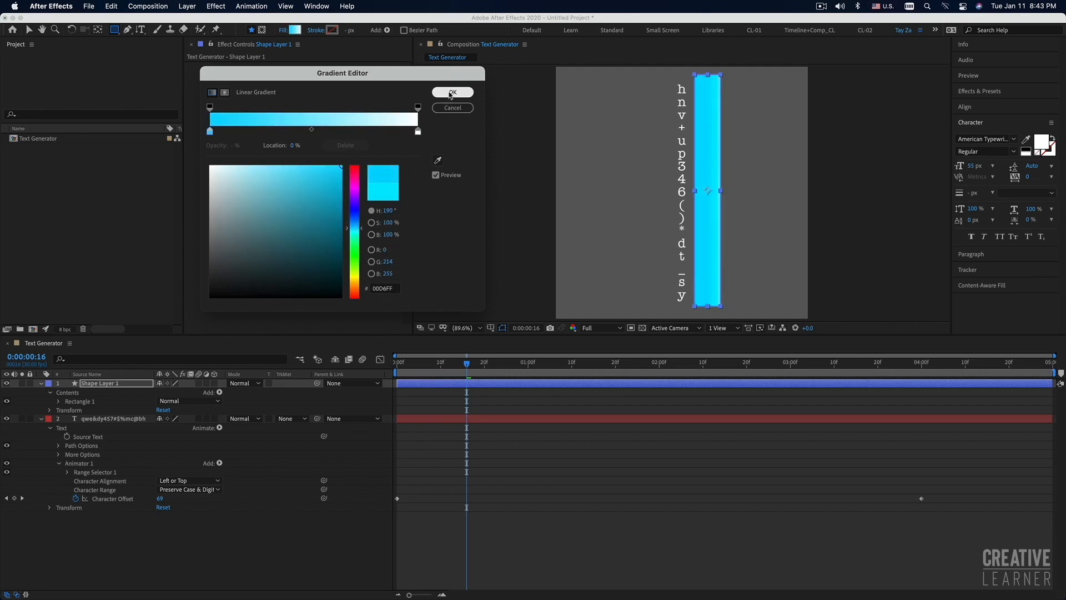
{"action": "left_click", "coordinate": [453, 92]}
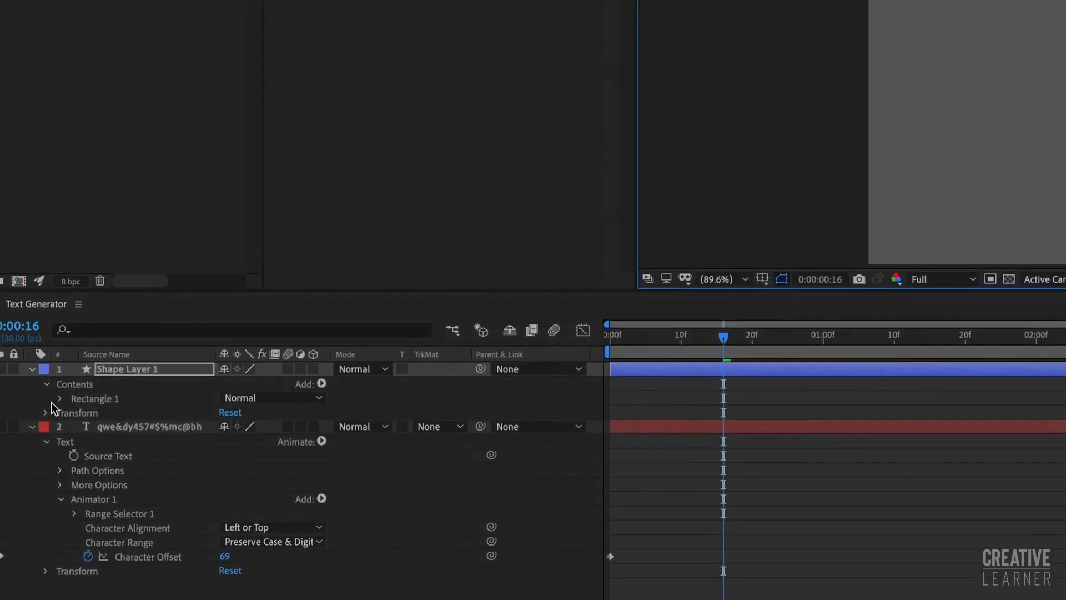
Expand the rectangle's Gradient Fill properties and set its End Point to 0, 17 so the gradient runs vertically
{"action": "left_click", "coordinate": [60, 399]}
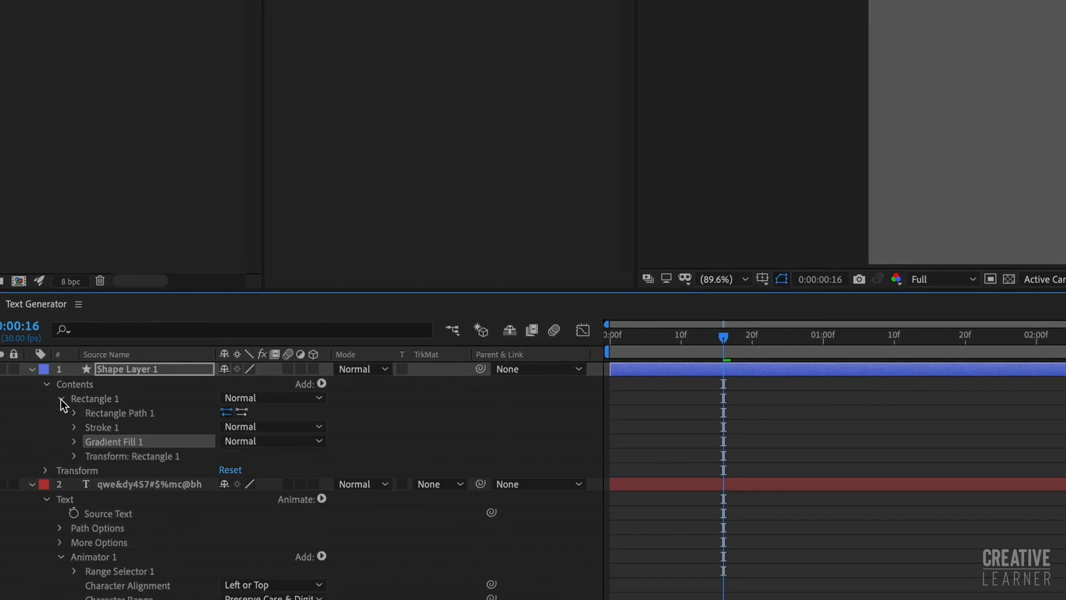
{"action": "left_click", "coordinate": [75, 441]}
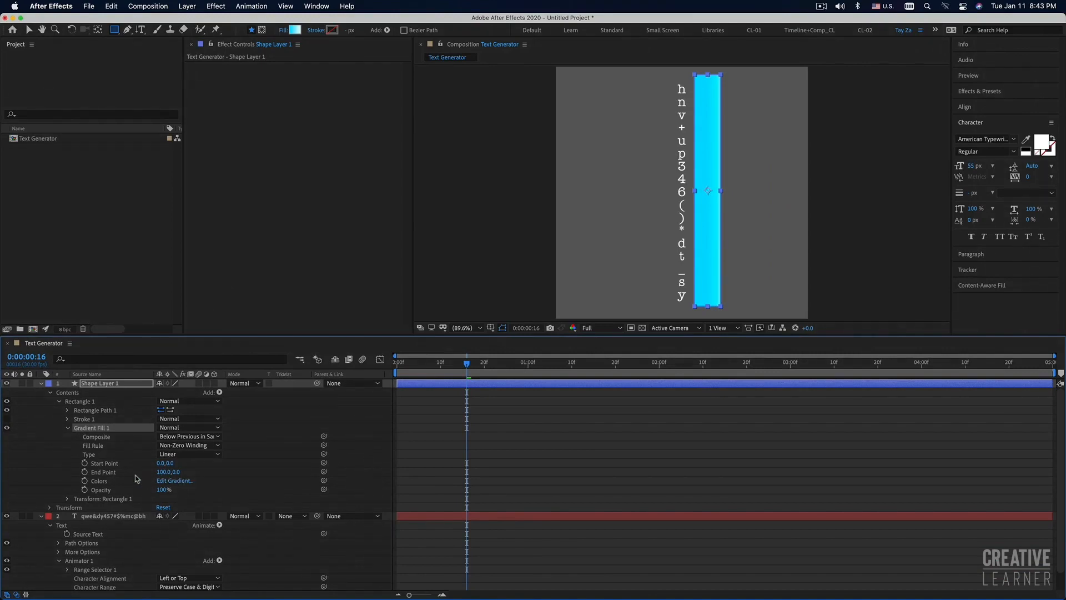
{"action": "left_click", "coordinate": [165, 472]}
{"action": "type", "text": "00"}
{"action": "key", "text": "Return"}
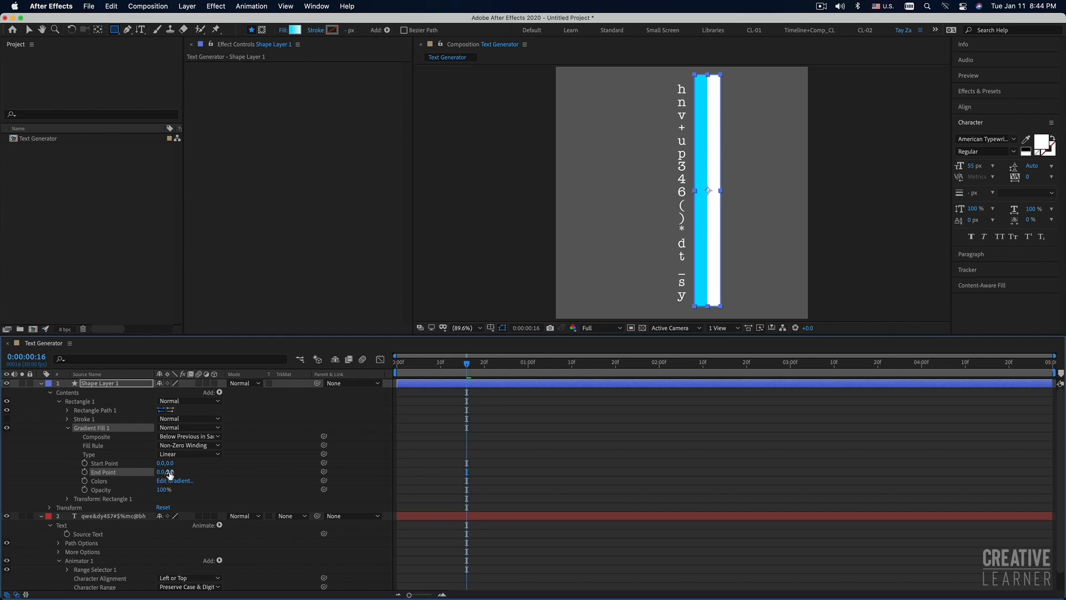
{"action": "left_click_drag", "start_coordinate": [169, 474], "coordinate": [176, 472]}
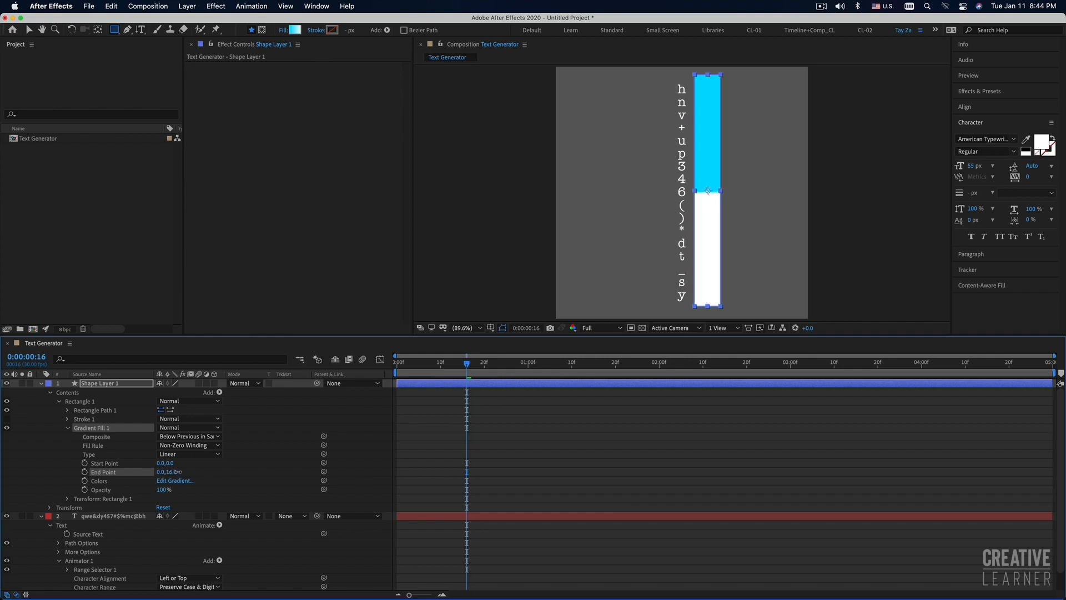
{"action": "left_click", "coordinate": [176, 472]}
{"action": "left_click", "coordinate": [197, 473]}
{"action": "left_click", "coordinate": [174, 472]}
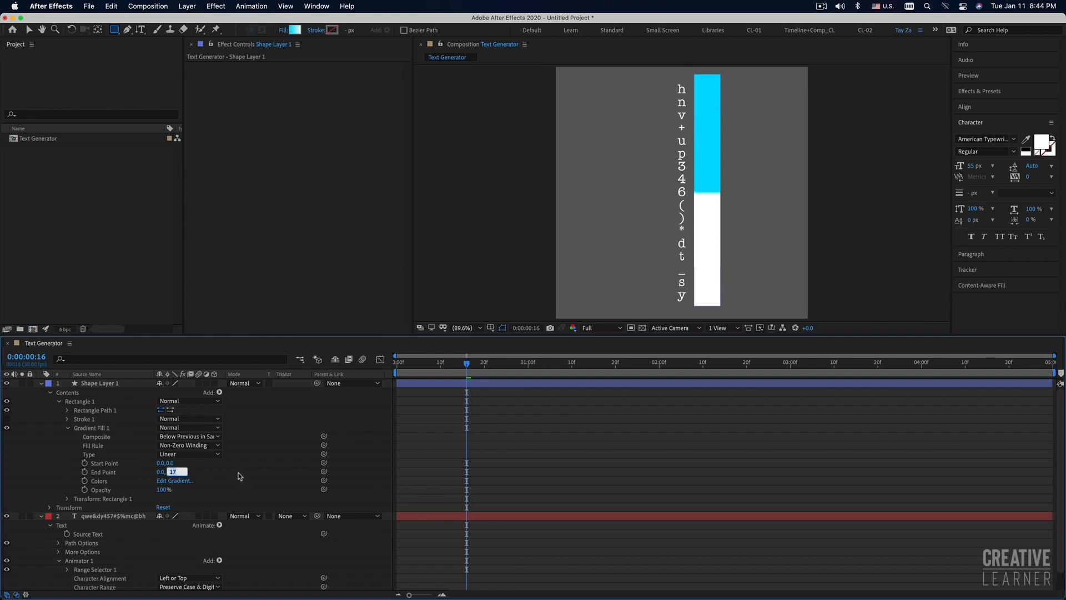
{"action": "left_click", "coordinate": [210, 476]}
Stretch the vertical gradient by setting its Start Point to 0, -165 and its End Point to 0, 343
{"action": "left_click_drag", "start_coordinate": [170, 463], "coordinate": [82, 464]}
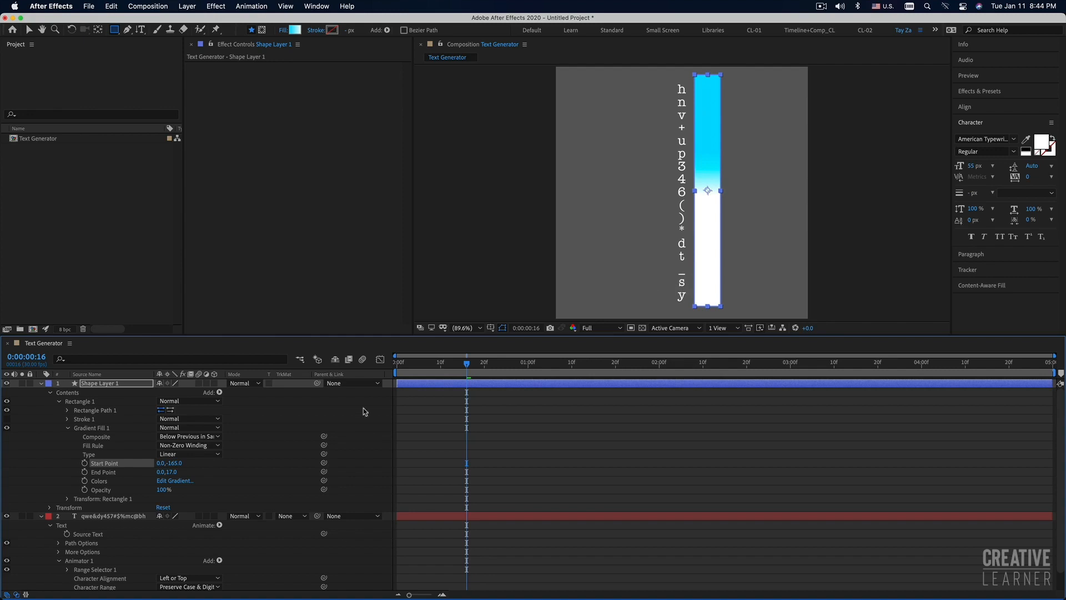
{"action": "left_click_drag", "start_coordinate": [171, 473], "coordinate": [327, 472]}
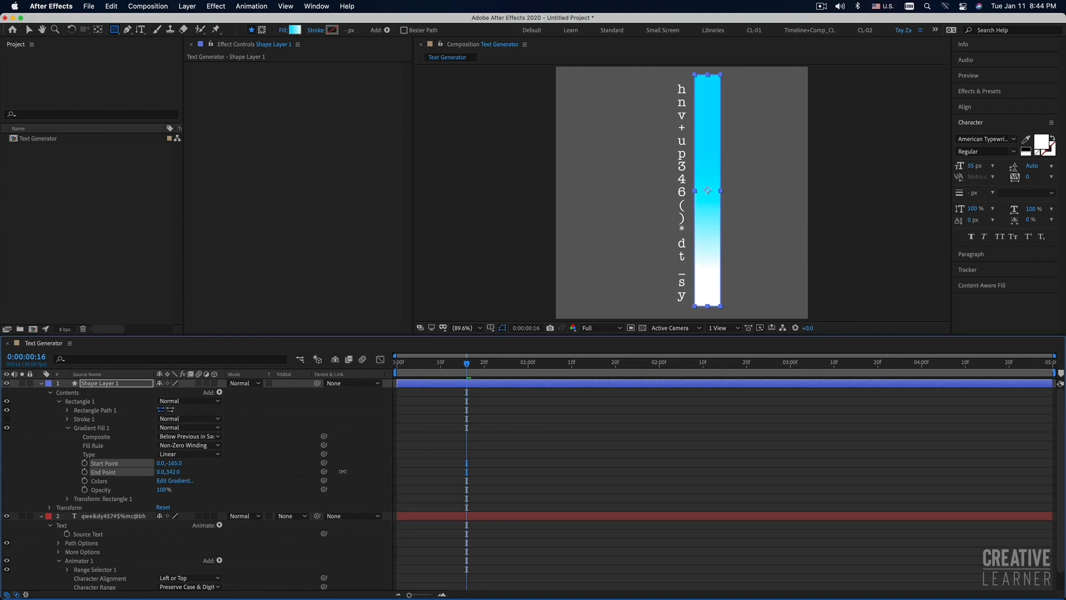
{"action": "left_click_drag", "start_coordinate": [343, 471], "coordinate": [339, 471]}
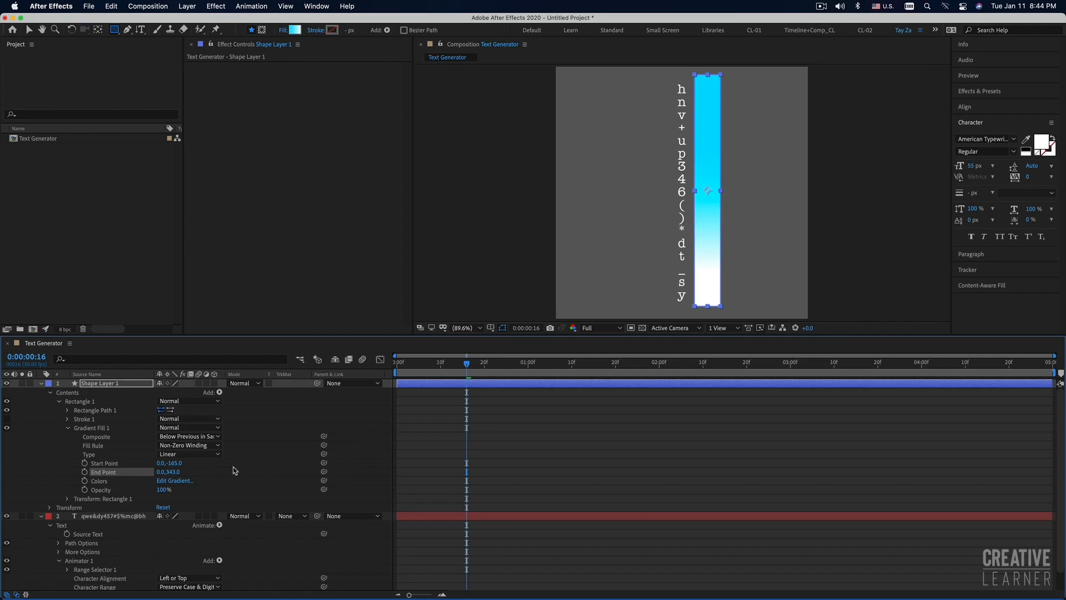
Edit the fill's gradient colours, moving the blue stop to 51.9 % and adding a black stop, 000000, at 0 %
{"action": "left_click", "coordinate": [176, 481]}
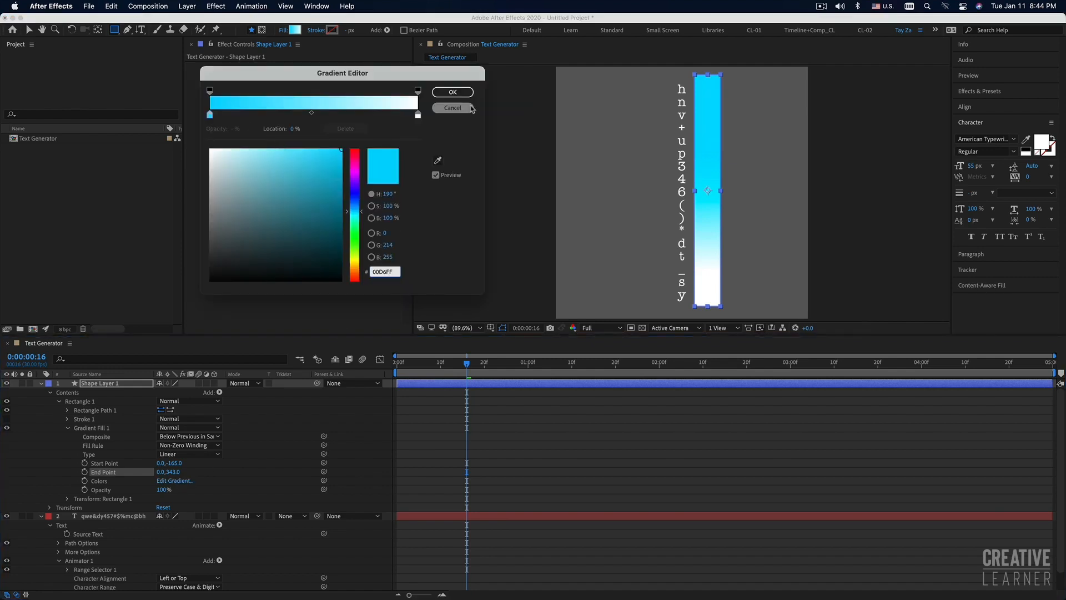
{"action": "left_click", "coordinate": [454, 93]}
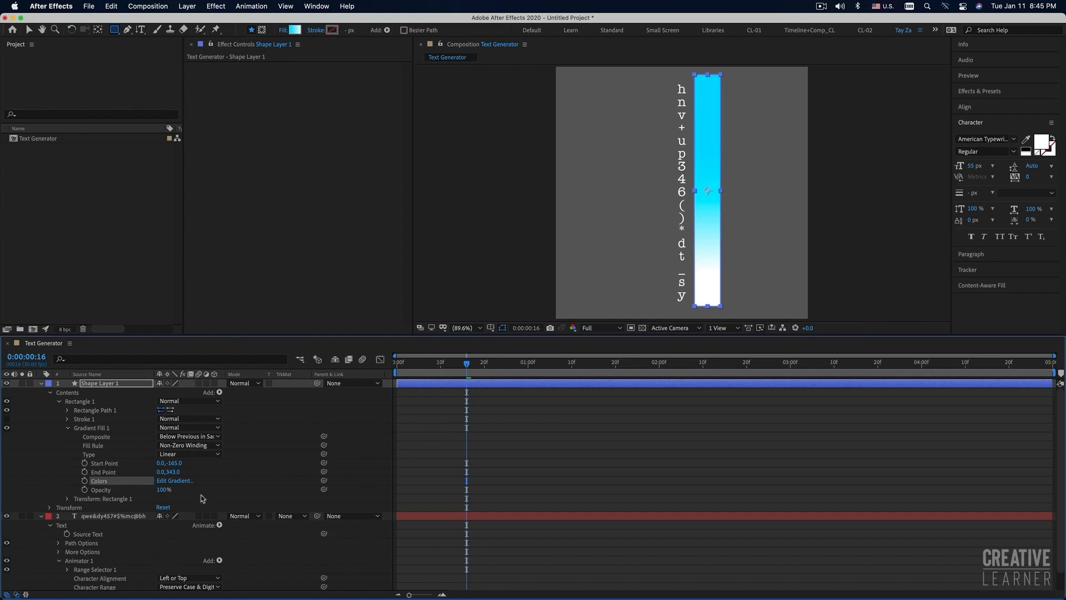
{"action": "left_click", "coordinate": [171, 482]}
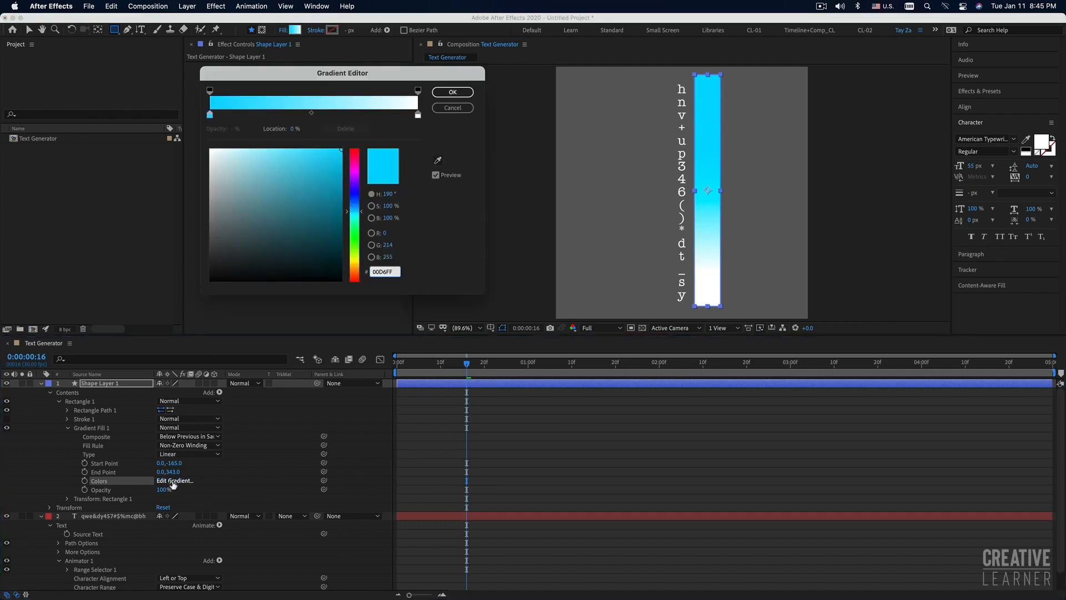
{"action": "left_click_drag", "start_coordinate": [329, 83], "coordinate": [382, 91]}
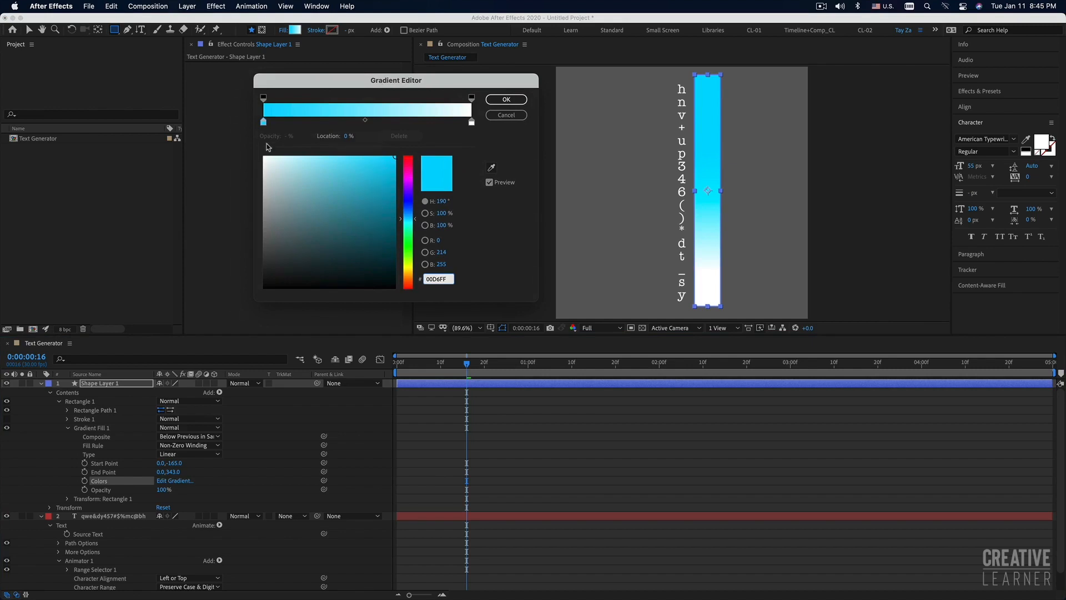
{"action": "left_click_drag", "start_coordinate": [264, 123], "coordinate": [372, 125]}
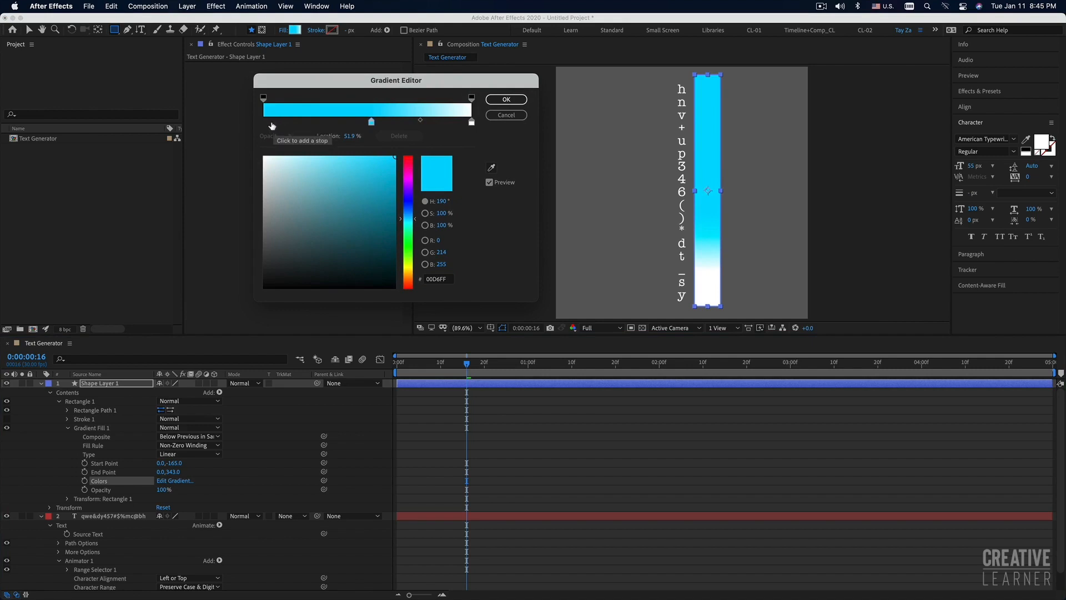
{"action": "left_click_drag", "start_coordinate": [269, 125], "coordinate": [263, 127]}
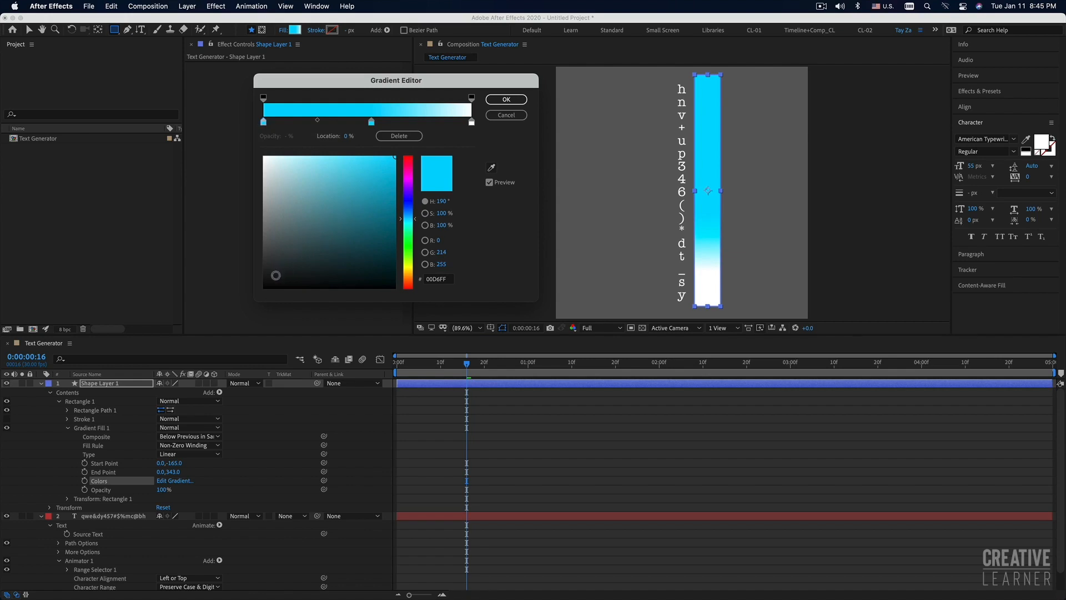
{"action": "left_click_drag", "start_coordinate": [275, 275], "coordinate": [249, 306]}
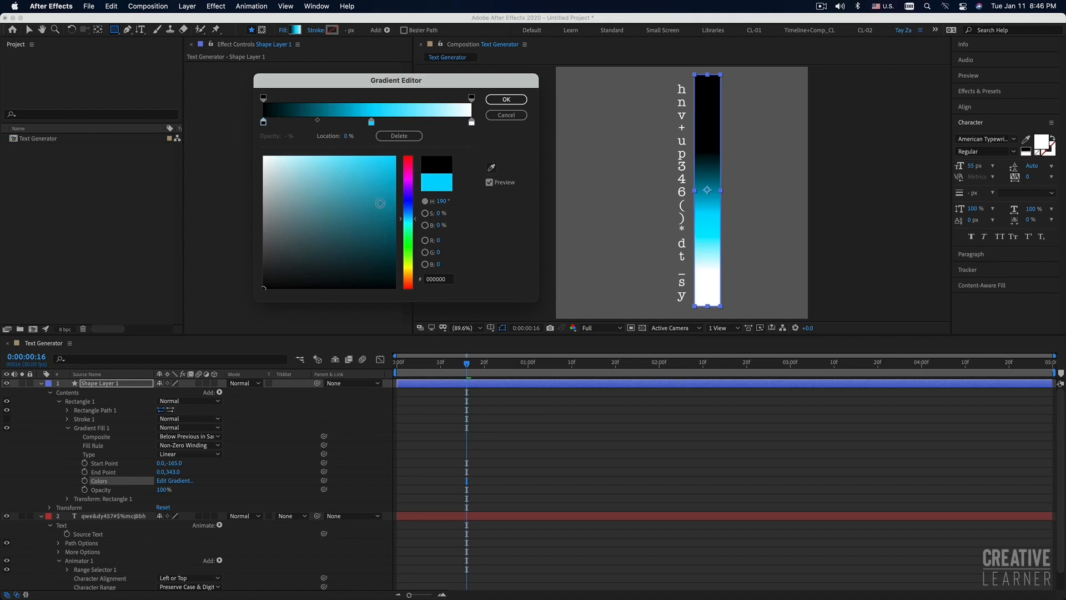
Try cyan 00F4FF and black 000000 as the colour of the gradient's middle stop
{"action": "left_click", "coordinate": [371, 123]}
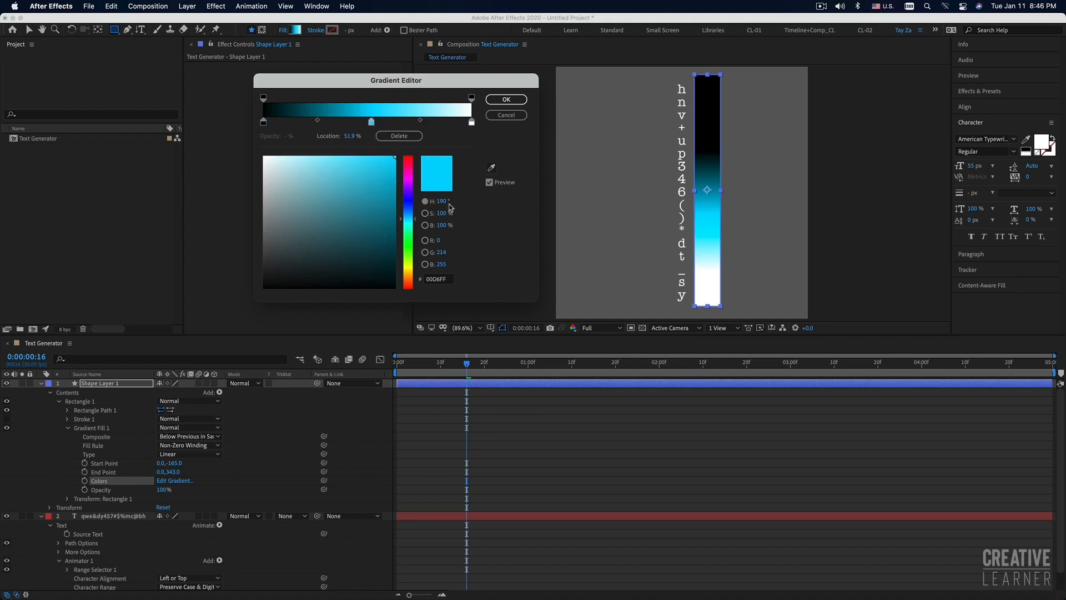
{"action": "left_click", "coordinate": [418, 221]}
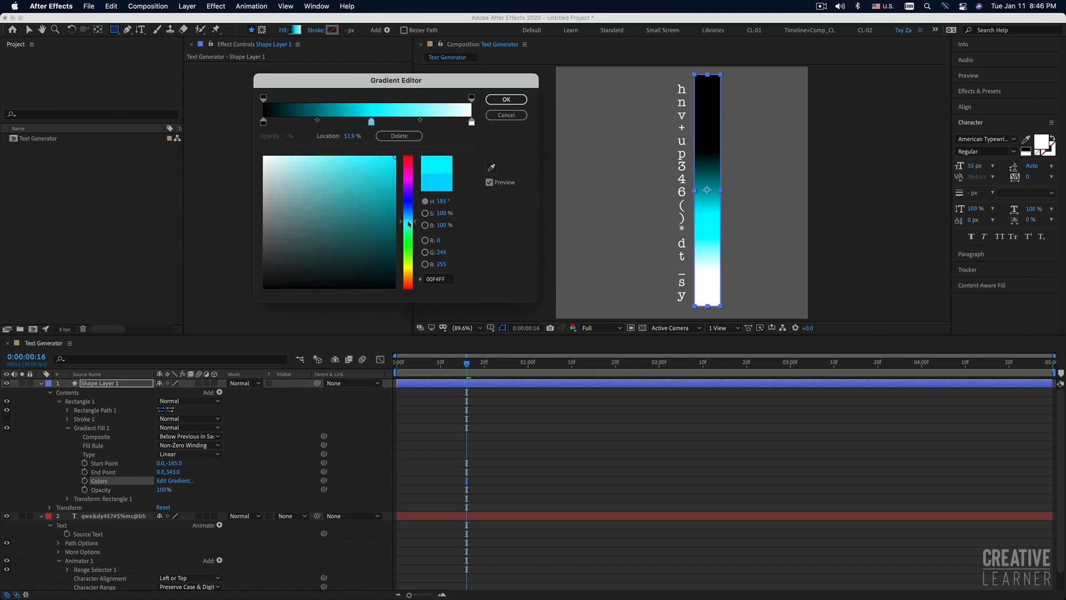
{"action": "left_click_drag", "start_coordinate": [273, 275], "coordinate": [263, 288]}
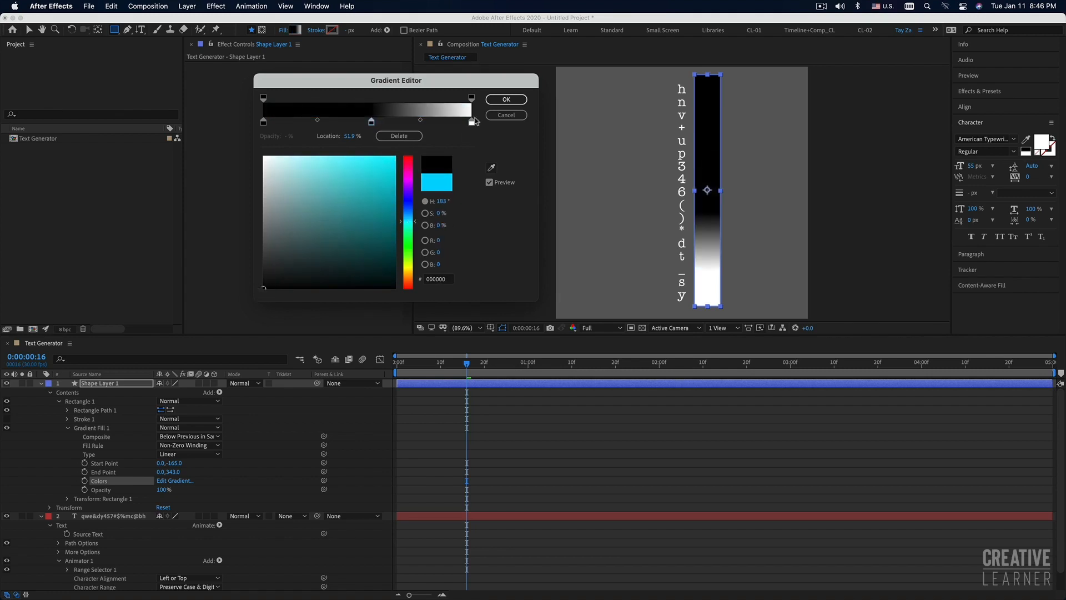
Set the gradient's middle stop to bright blue, 00CEFF, and accept the black-blue-white gradient
{"action": "left_click", "coordinate": [373, 122]}
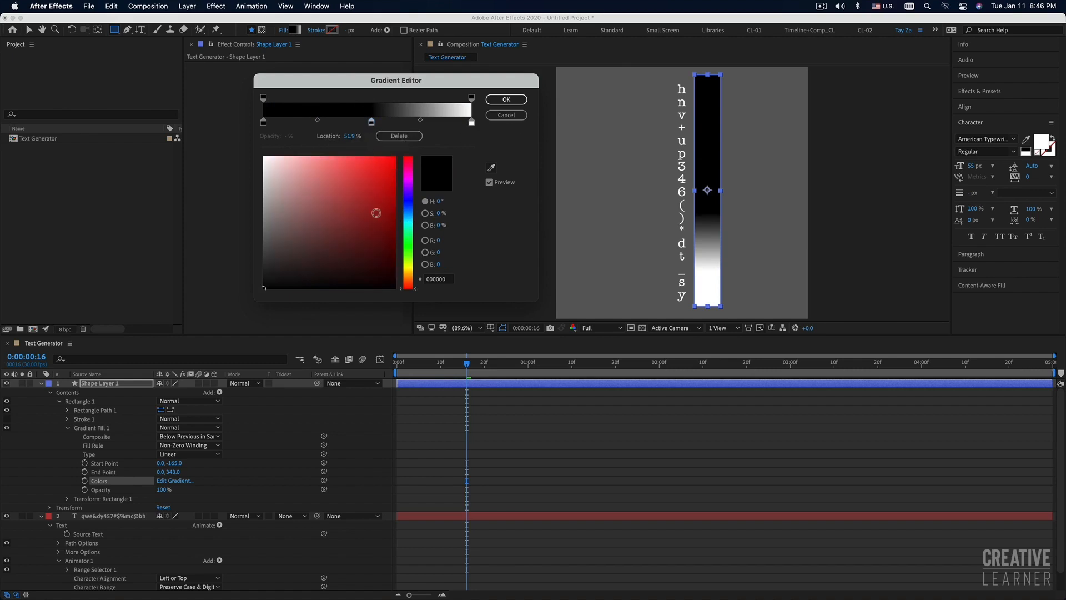
{"action": "left_click", "coordinate": [410, 209]}
{"action": "left_click_drag", "start_coordinate": [411, 211], "coordinate": [395, 156]}
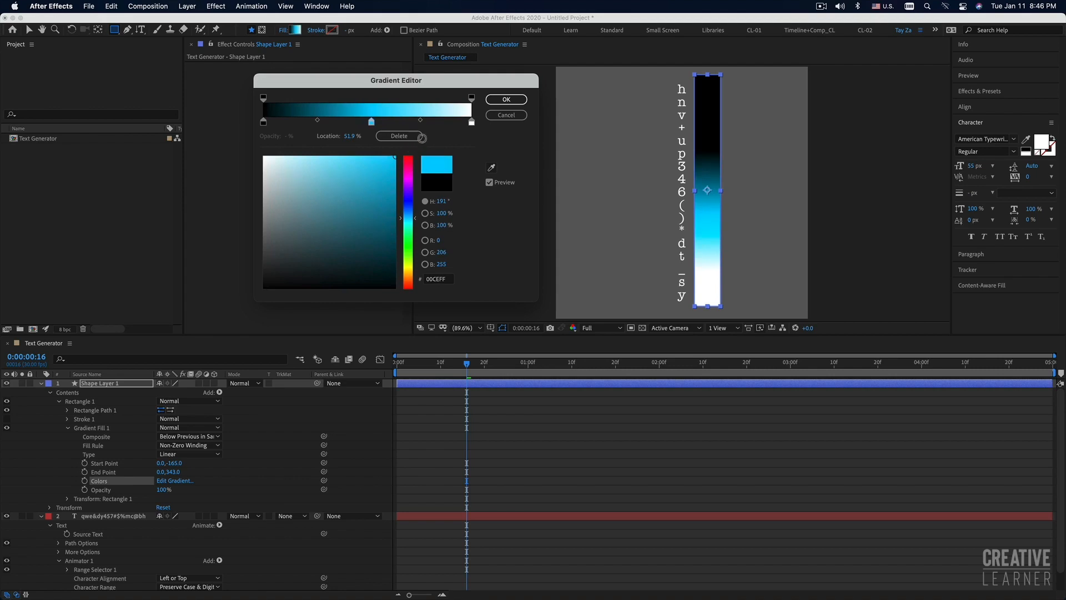
{"action": "left_click", "coordinate": [263, 122]}
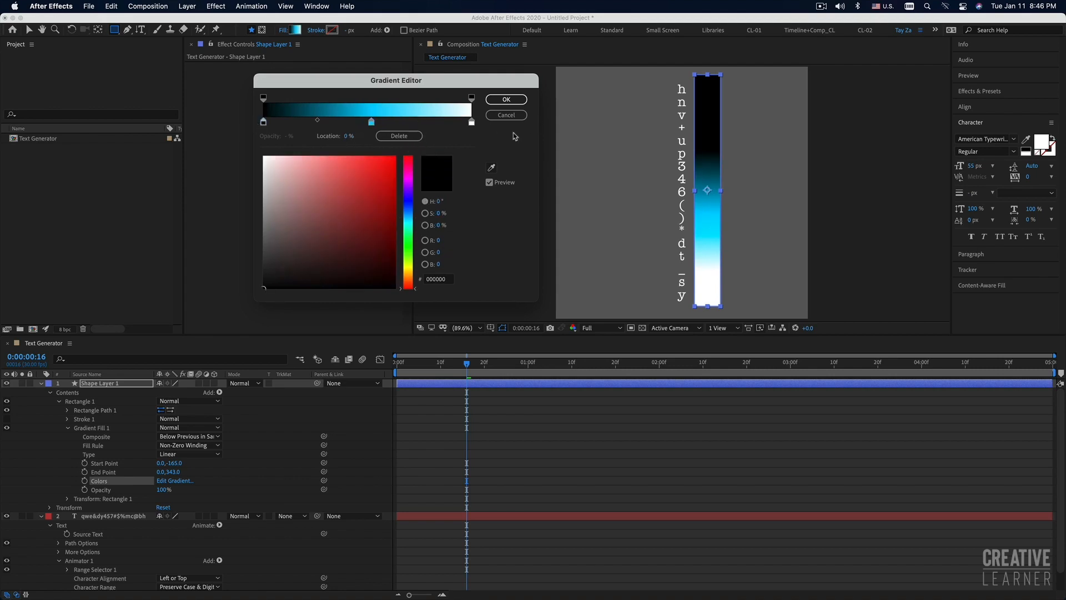
{"action": "left_click", "coordinate": [507, 100]}
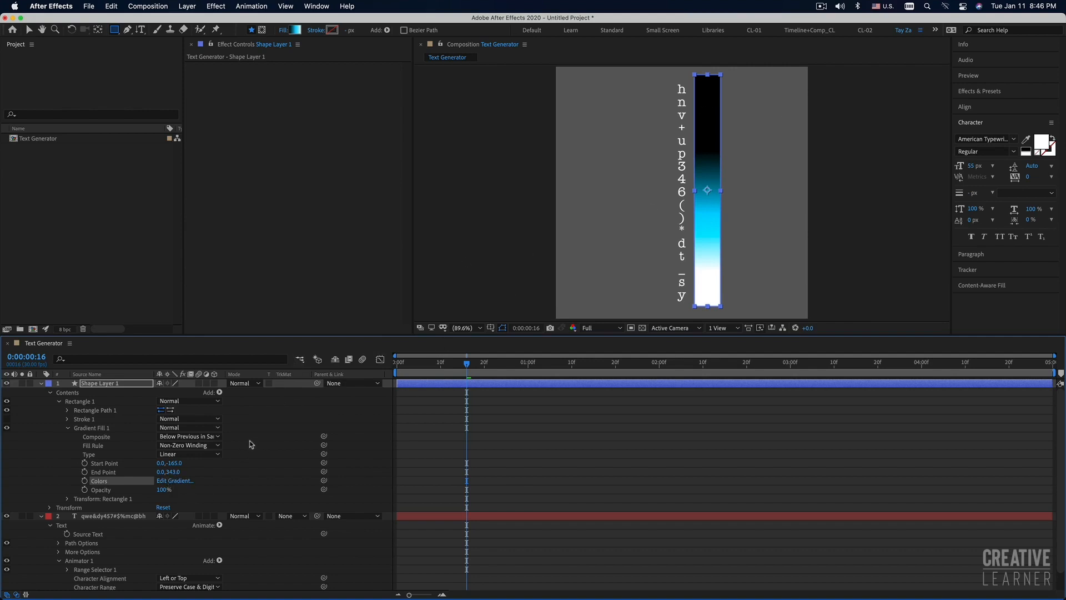
Spread the gradient along the rectangle's full height with Start Point 0, -408 and End Point 0, 397
{"action": "left_click_drag", "start_coordinate": [172, 473], "coordinate": [110, 468]}
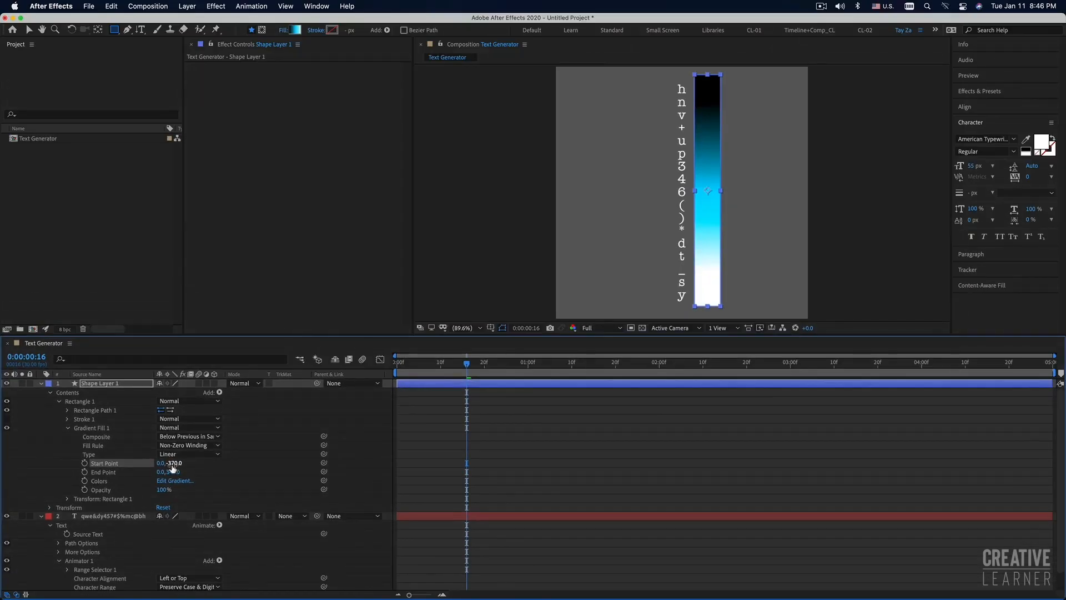
{"action": "left_click_drag", "start_coordinate": [191, 461], "coordinate": [147, 463]}
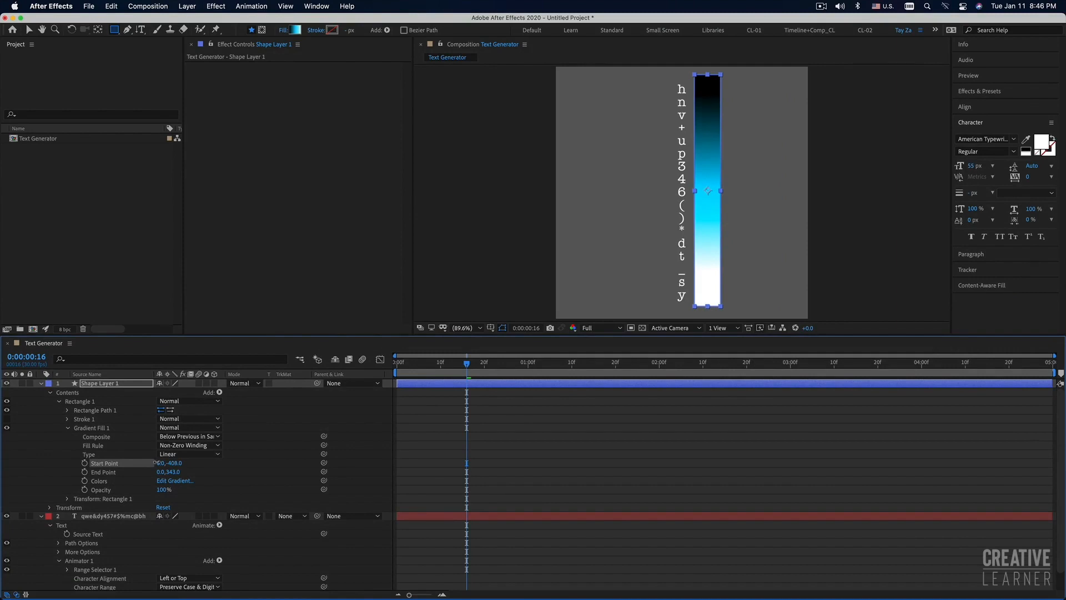
{"action": "left_click_drag", "start_coordinate": [173, 472], "coordinate": [199, 473]}
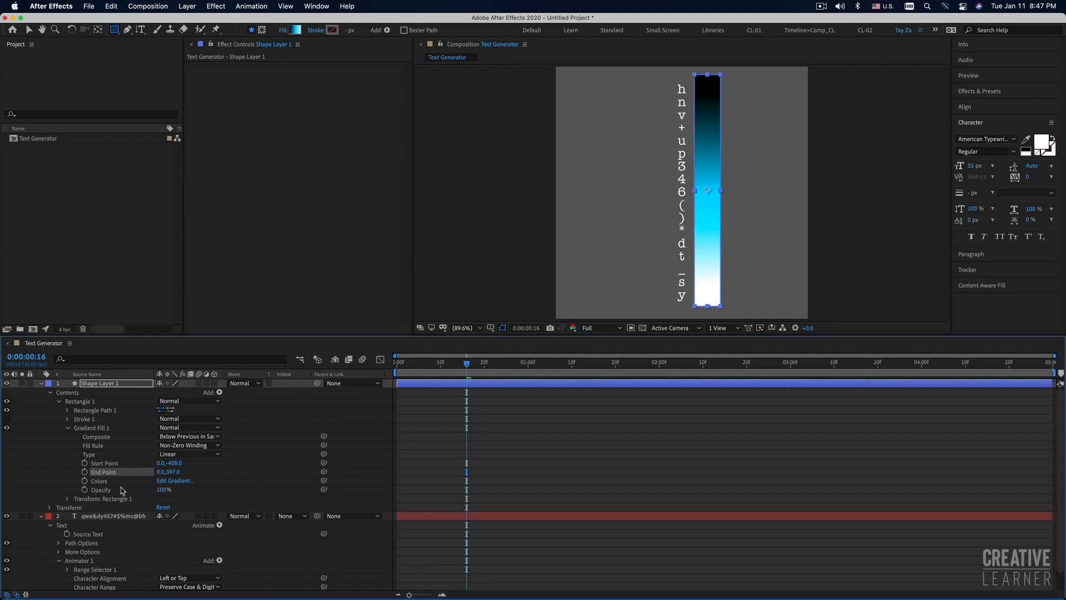
Collapse the expanded properties of both the shape layer and the text layer in the timeline
{"action": "scroll", "coordinate": [133, 483], "scroll_direction": "down", "scroll_amount": 2}
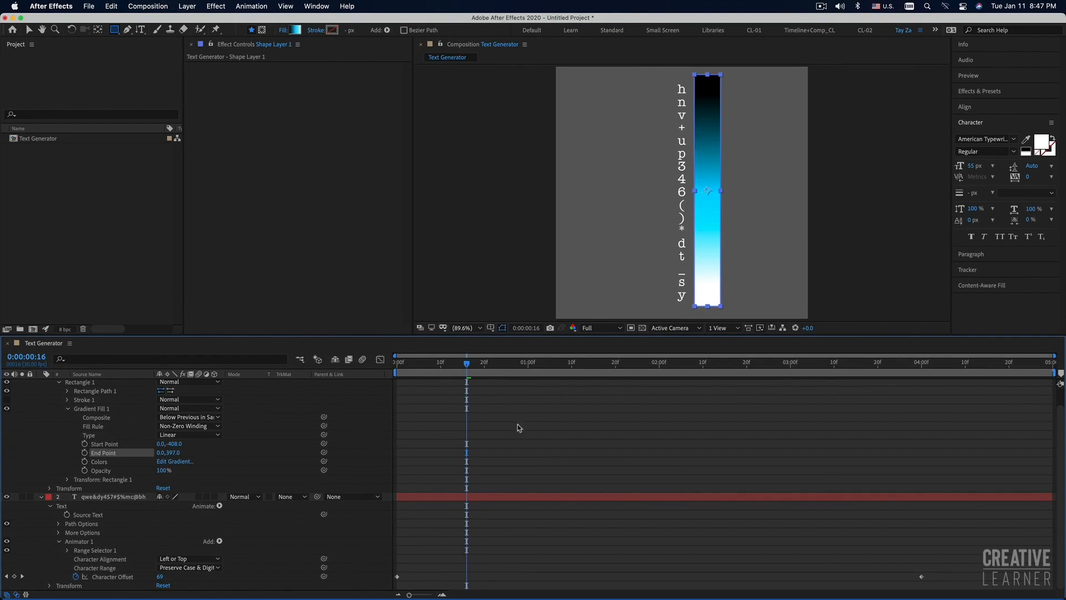
{"action": "scroll", "coordinate": [150, 445], "scroll_direction": "up", "scroll_amount": 2}
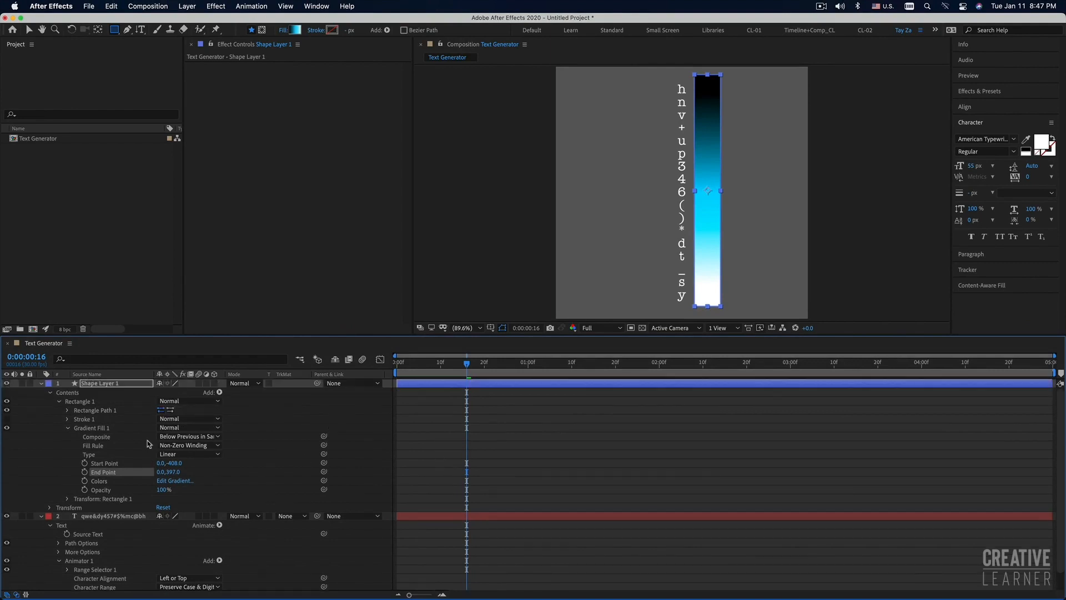
{"action": "left_click", "coordinate": [41, 384]}
{"action": "left_click", "coordinate": [41, 392]}
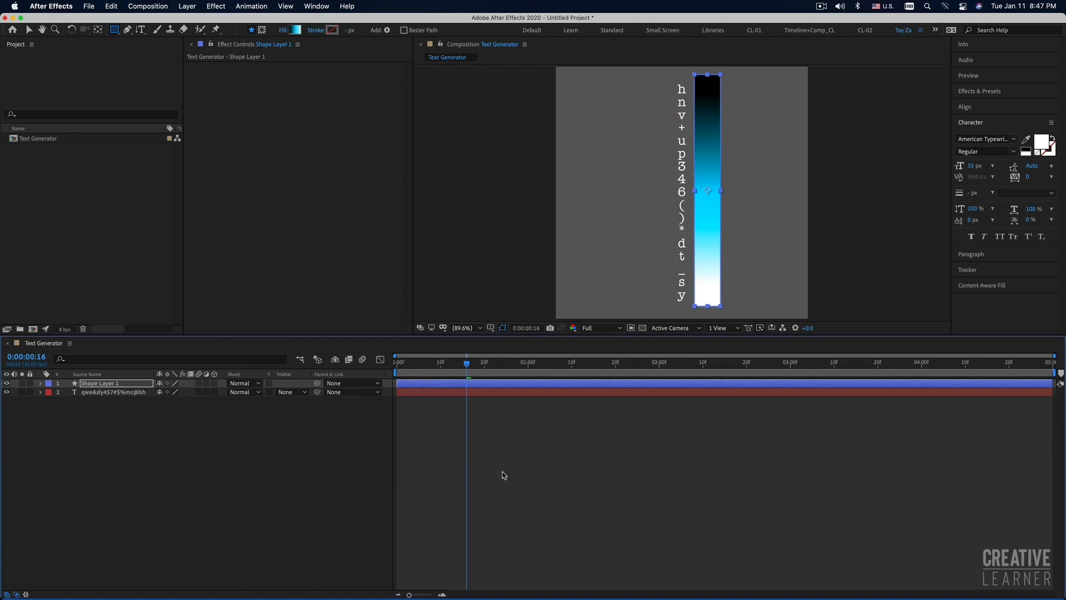
Move Shape Layer 1 below the text layer in the Text Generator composition's layer stack
{"action": "left_click", "coordinate": [455, 384]}
{"action": "key", "text": "super+bracketleft"}
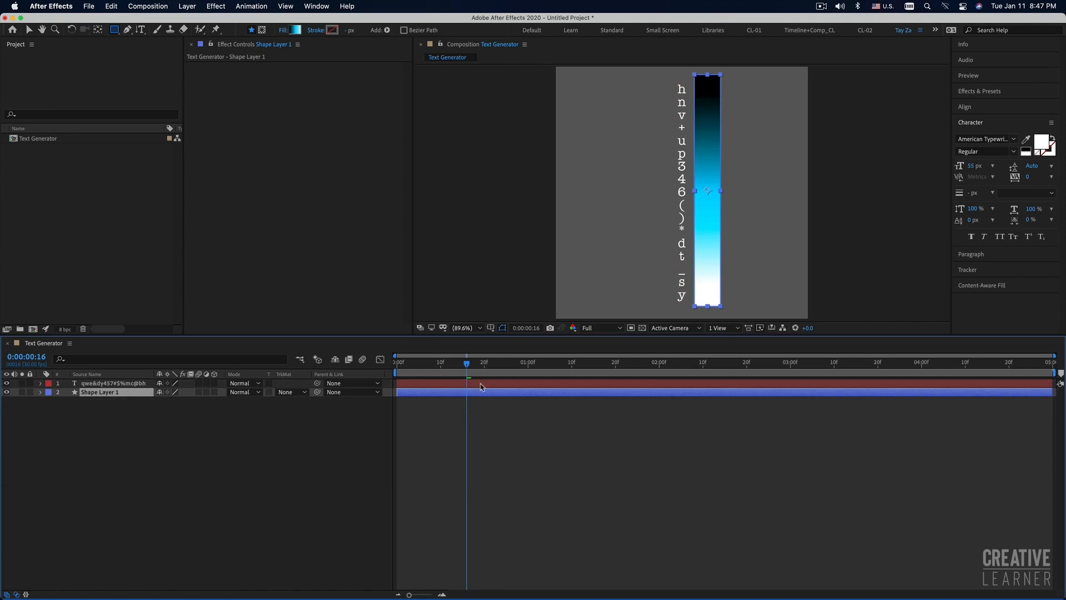
{"action": "left_click", "coordinate": [114, 414]}
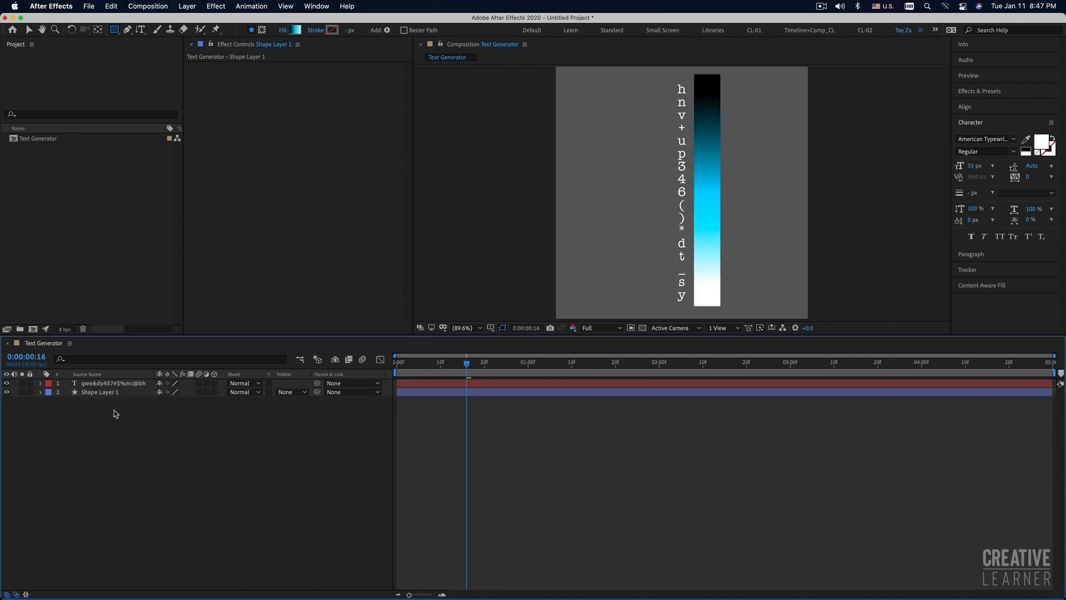
Rename the text layer as "text generator"
{"action": "left_click", "coordinate": [103, 394]}
{"action": "left_click", "coordinate": [101, 384]}
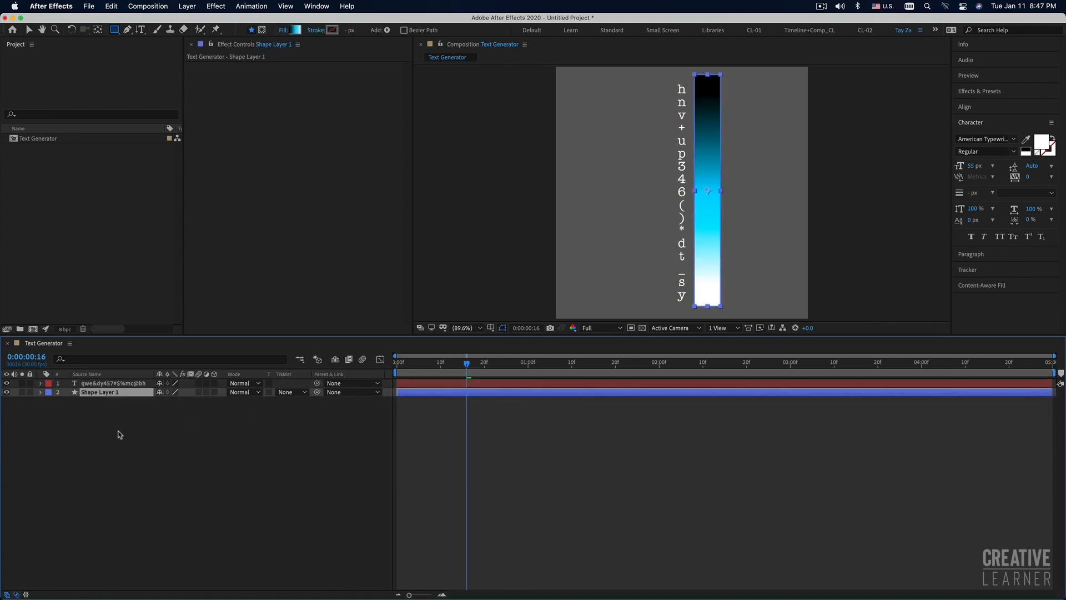
{"action": "key", "text": "Return"}
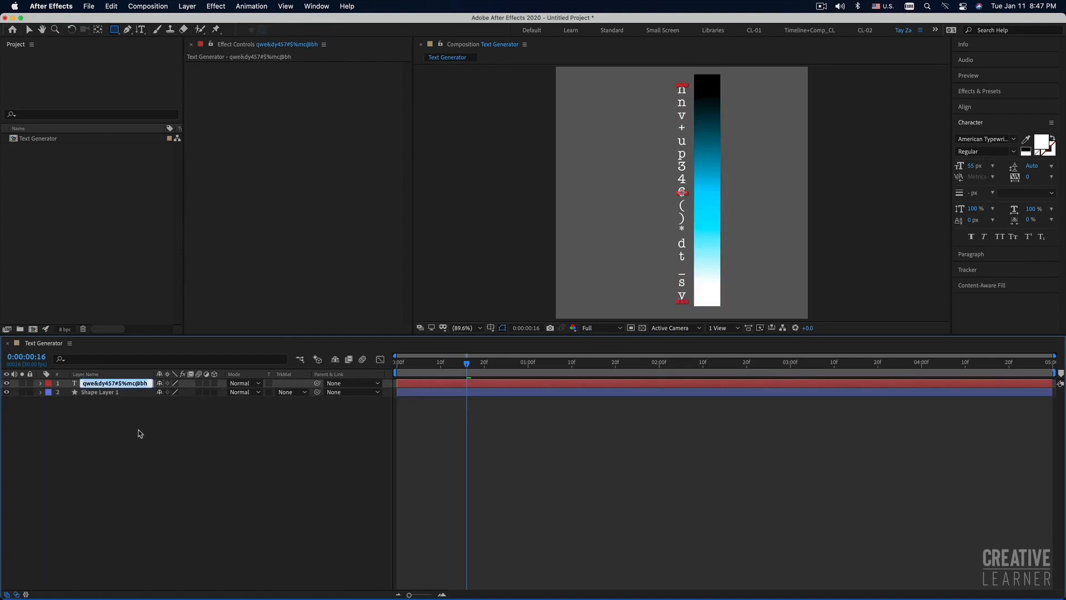
{"action": "type", "text": "te"}
{"action": "key", "text": "BackSpace"}
{"action": "key", "text": "BackSpace"}
{"action": "key", "text": "BackSpace"}
{"action": "type", "text": "generator"}
{"action": "key", "text": "Return"}
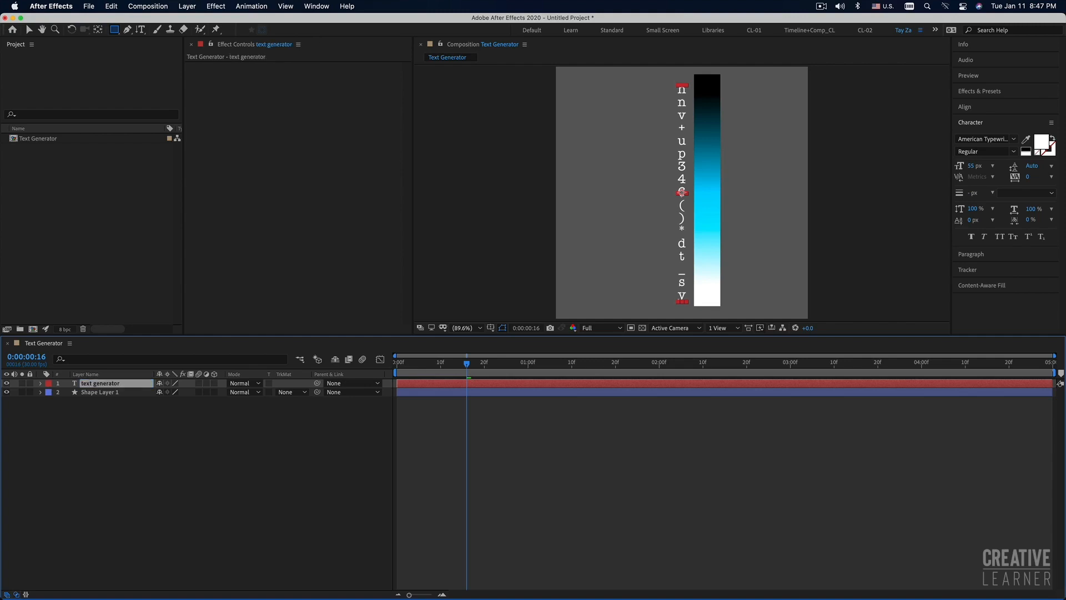
Rename the gradient shape layer as "Color Bar"
{"action": "left_click", "coordinate": [114, 392]}
{"action": "key", "text": "Return"}
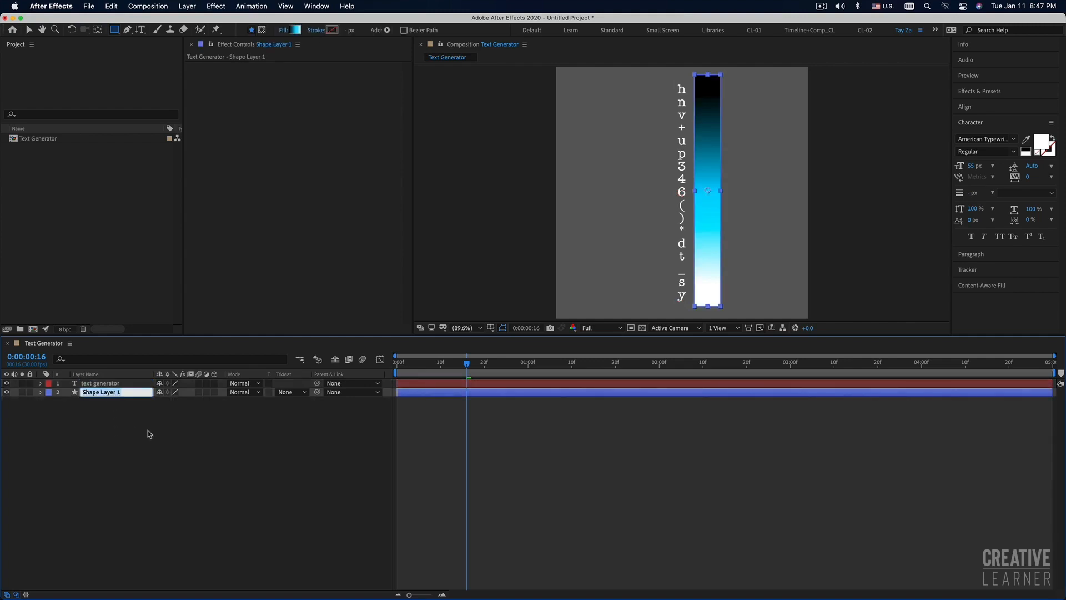
{"action": "type", "text": "Color Bar"}
{"action": "left_click", "coordinate": [142, 448]}
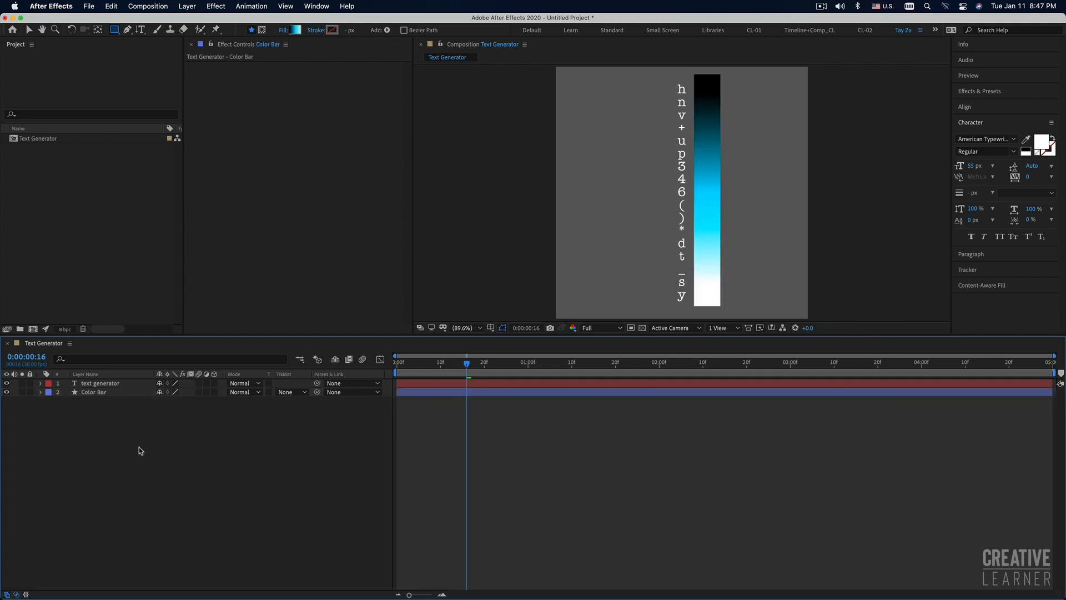
Centre the Color Bar layer horizontally and vertically in the composition so it sits behind the character column
{"action": "left_click", "coordinate": [122, 385]}
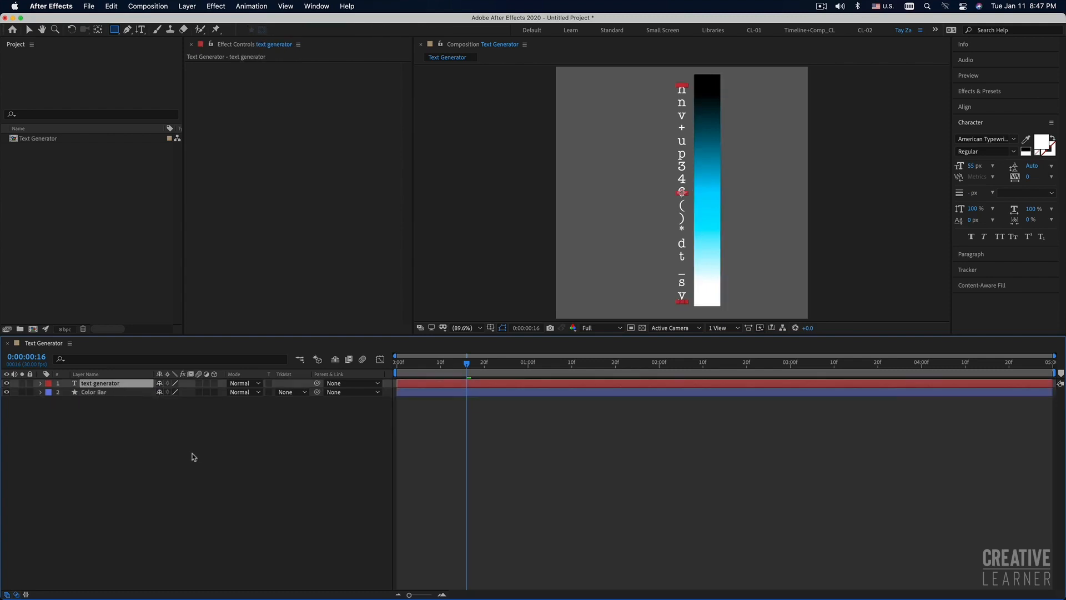
{"action": "left_click", "coordinate": [456, 393]}
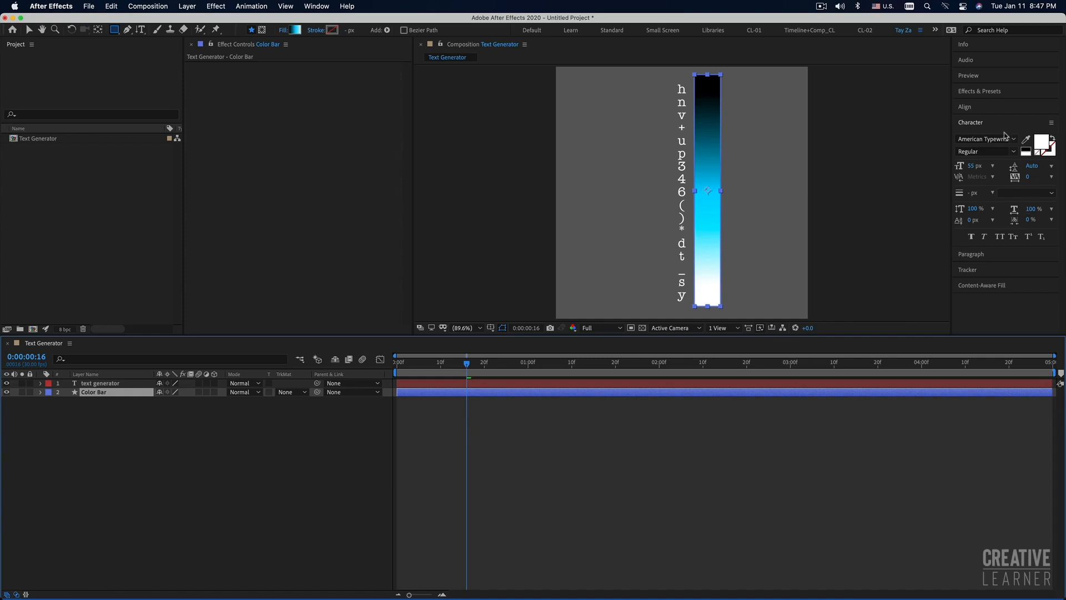
{"action": "left_click", "coordinate": [972, 112]}
{"action": "left_click", "coordinate": [981, 134]}
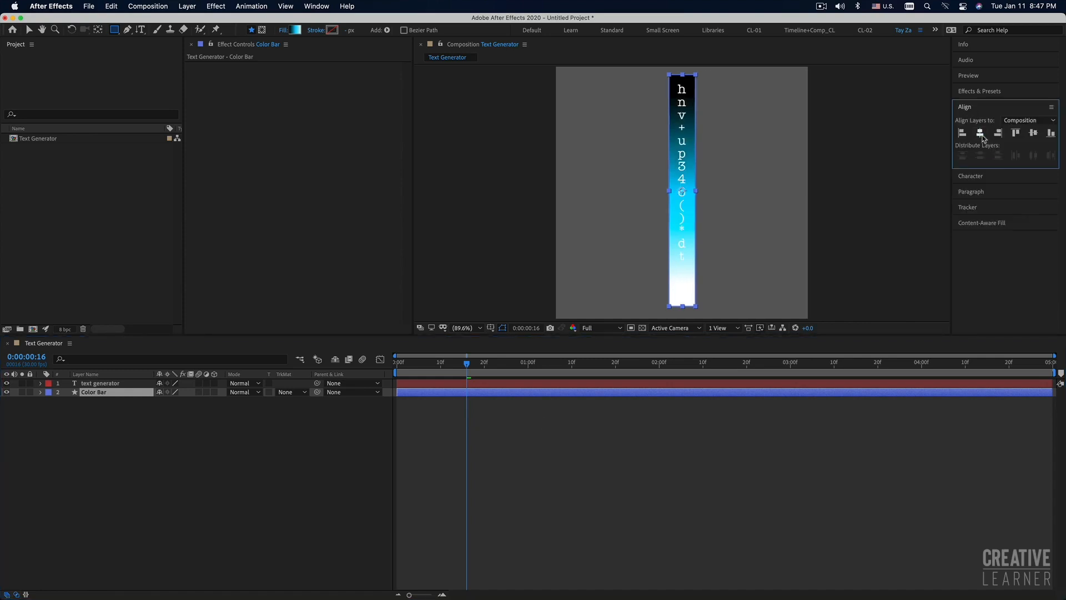
{"action": "left_click", "coordinate": [1033, 135]}
{"action": "left_click", "coordinate": [545, 457]}
{"action": "left_click", "coordinate": [519, 392]}
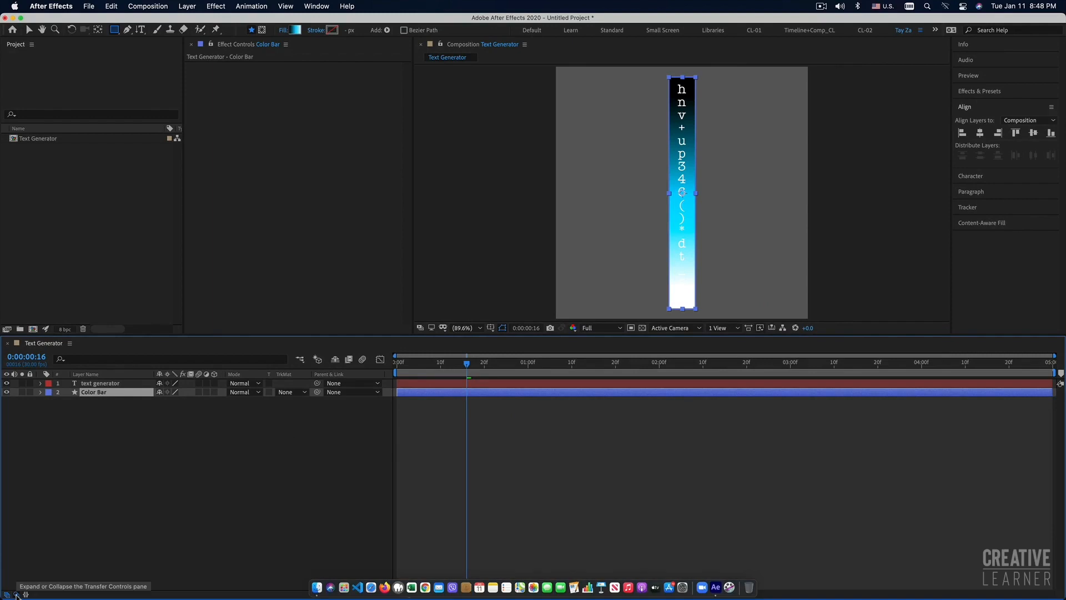
Set the Color Bar layer's track matte to Luma Matte "text generator"
{"action": "left_click", "coordinate": [17, 595]}
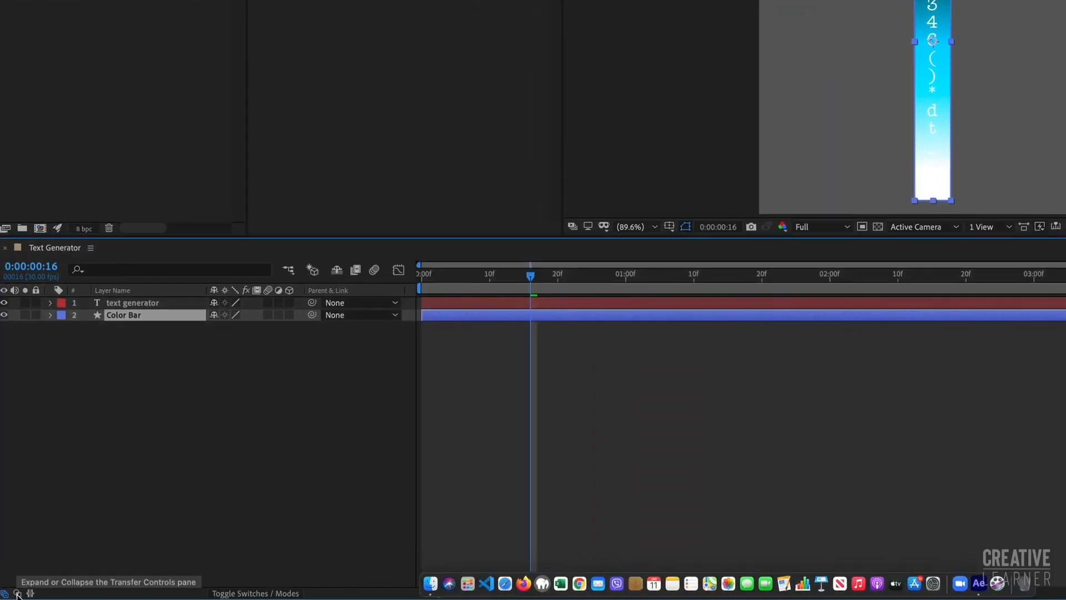
{"action": "left_click", "coordinate": [18, 595]}
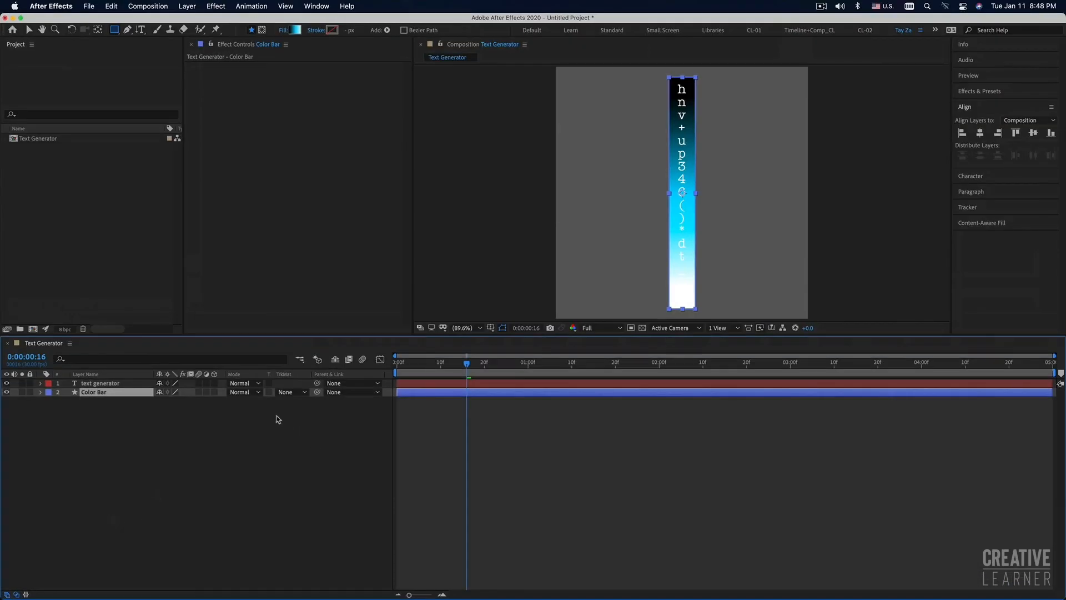
{"action": "left_click", "coordinate": [293, 395]}
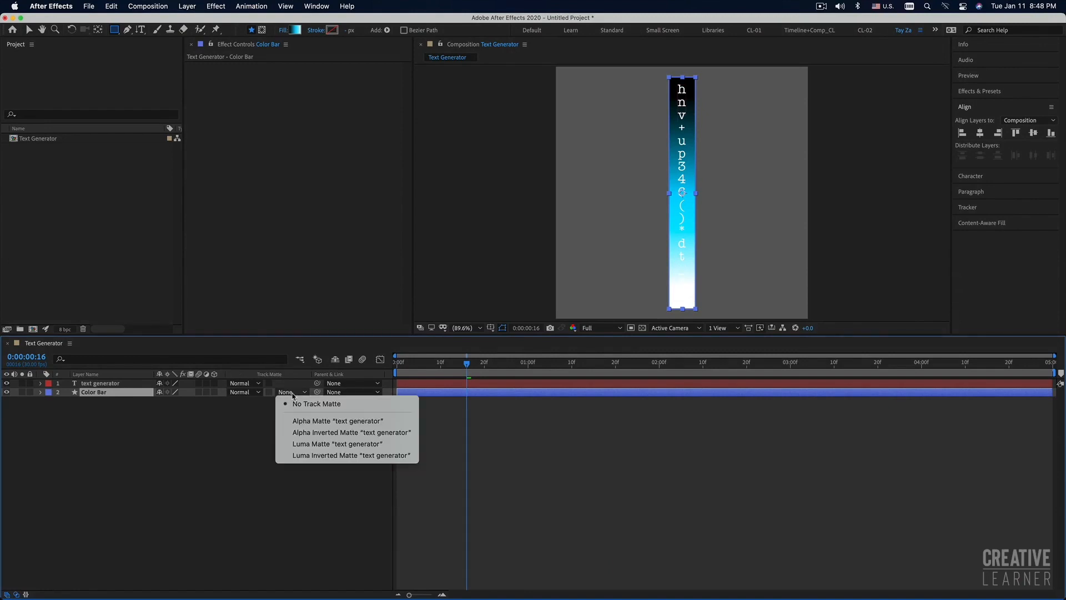
{"action": "left_click", "coordinate": [356, 446]}
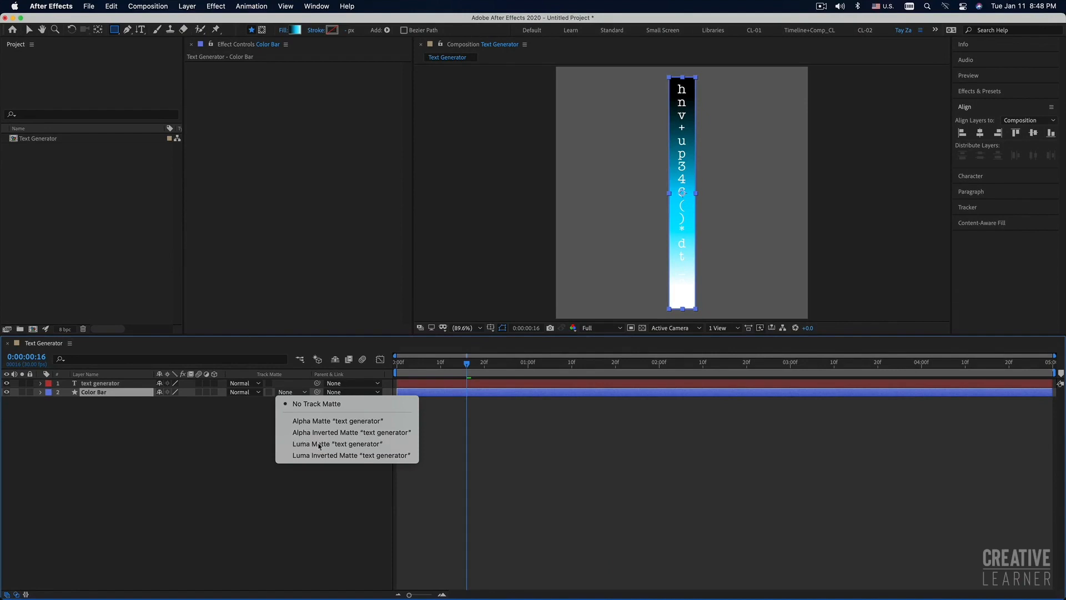
{"action": "left_click", "coordinate": [533, 380]}
{"action": "left_click", "coordinate": [535, 419]}
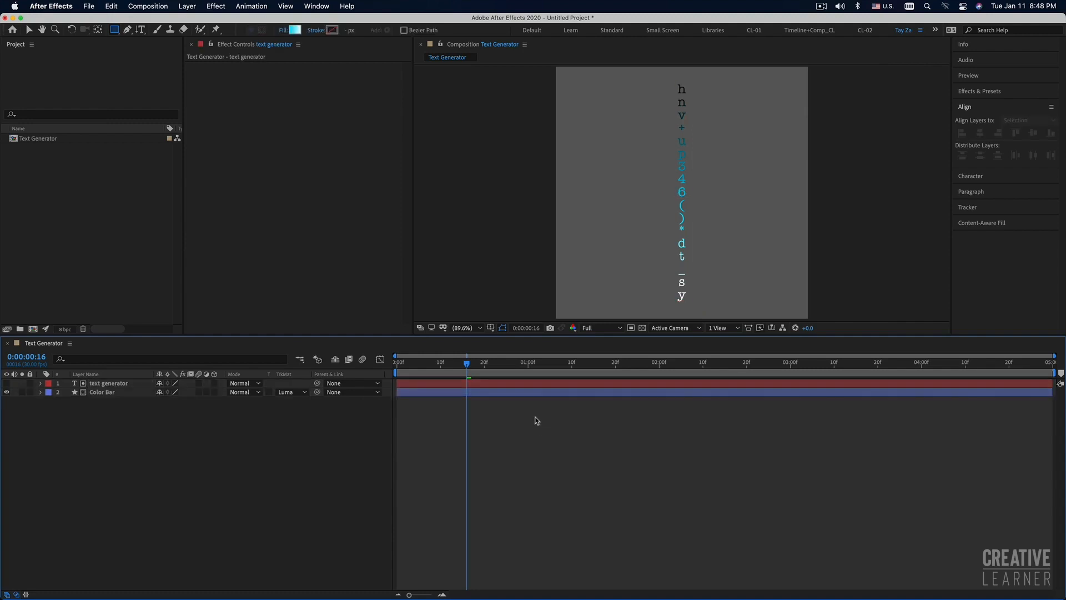
{"action": "left_click", "coordinate": [475, 393]}
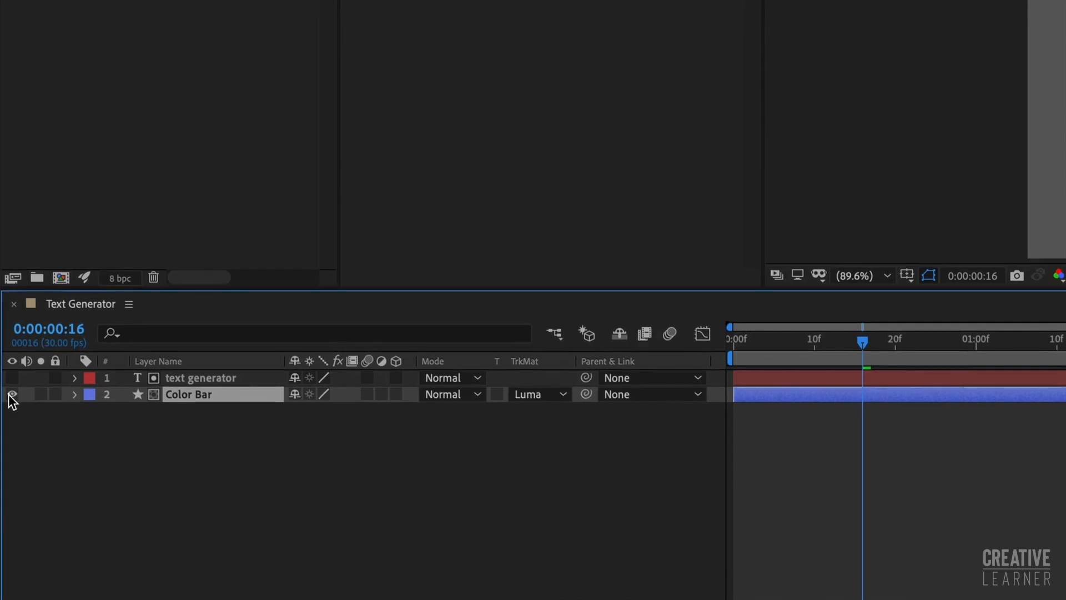
{"action": "left_click", "coordinate": [205, 382]}
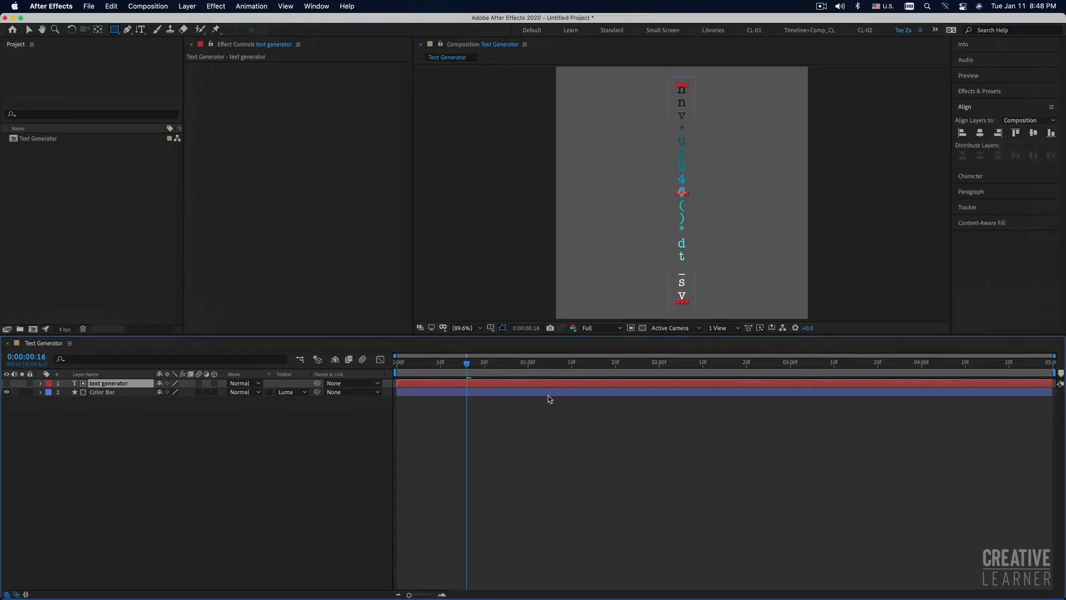
{"action": "left_click", "coordinate": [1012, 395]}
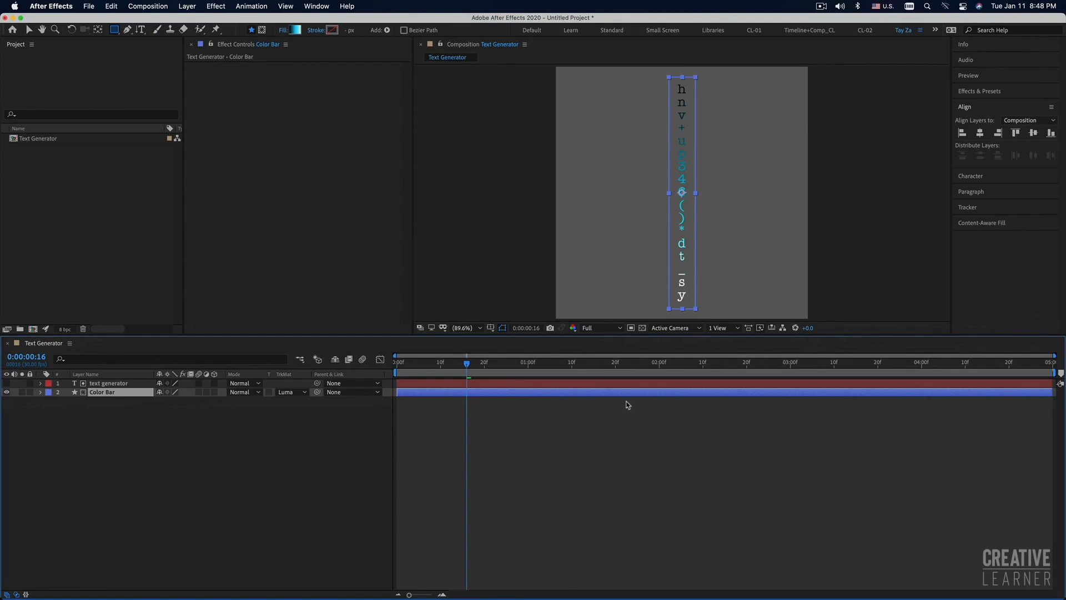
{"action": "left_click", "coordinate": [578, 417]}
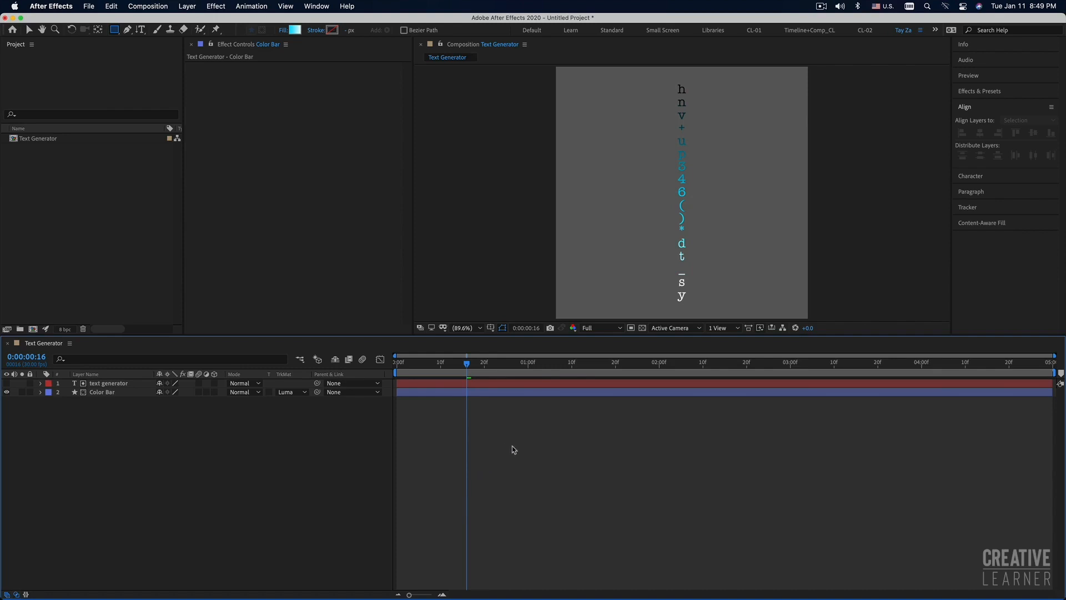
{"action": "left_click", "coordinate": [479, 384]}
{"action": "left_click", "coordinate": [479, 392], "text": "shift"}
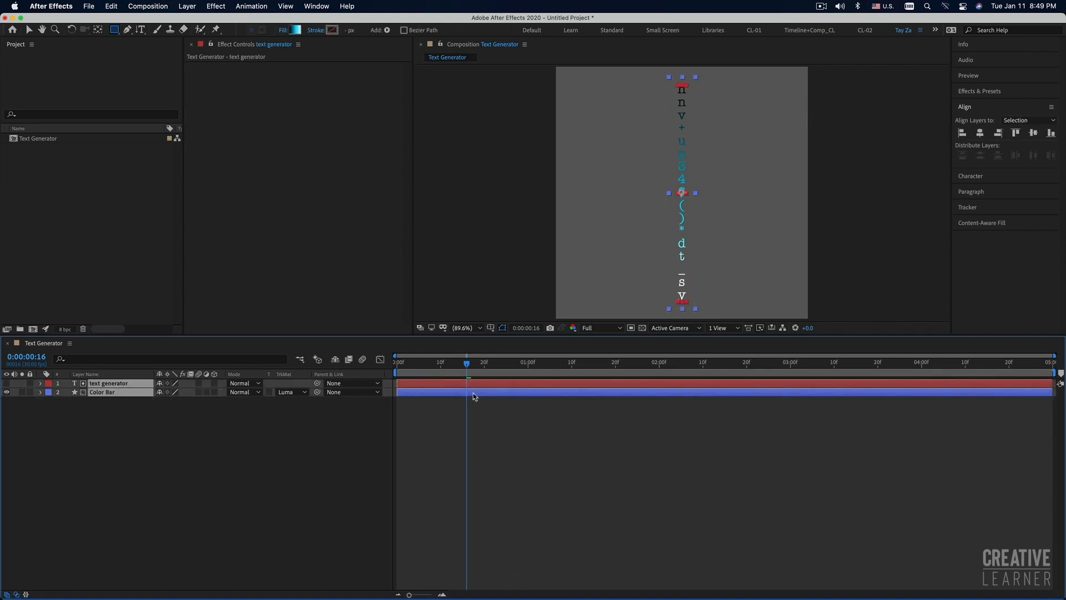
{"action": "left_click", "coordinate": [44, 149]}
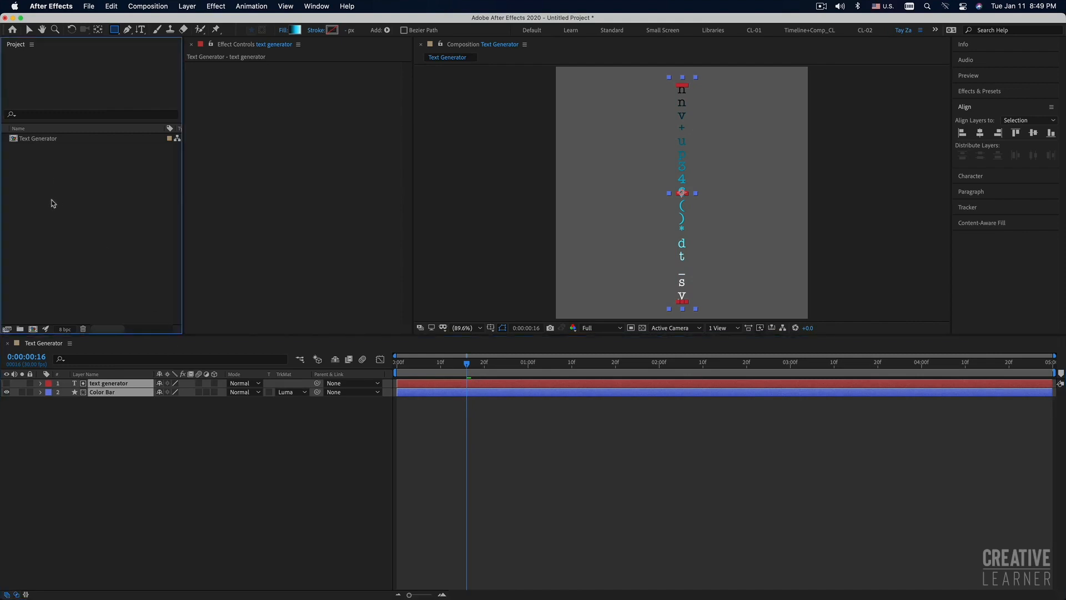
{"action": "left_click", "coordinate": [34, 330]}
{"action": "left_click_drag", "start_coordinate": [554, 73], "coordinate": [547, 75]}
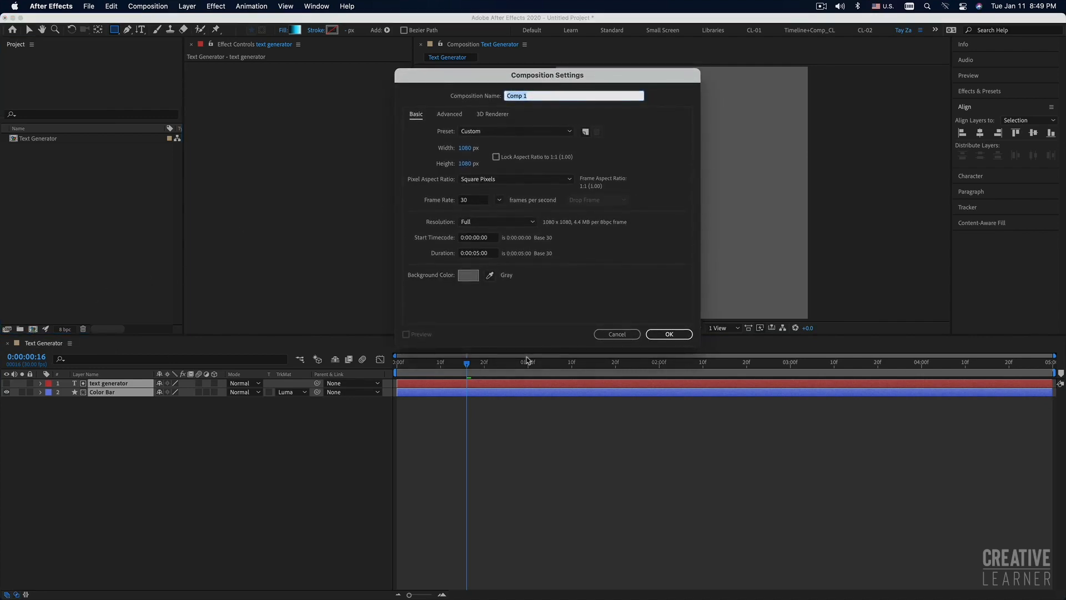
{"action": "left_click", "coordinate": [617, 334]}
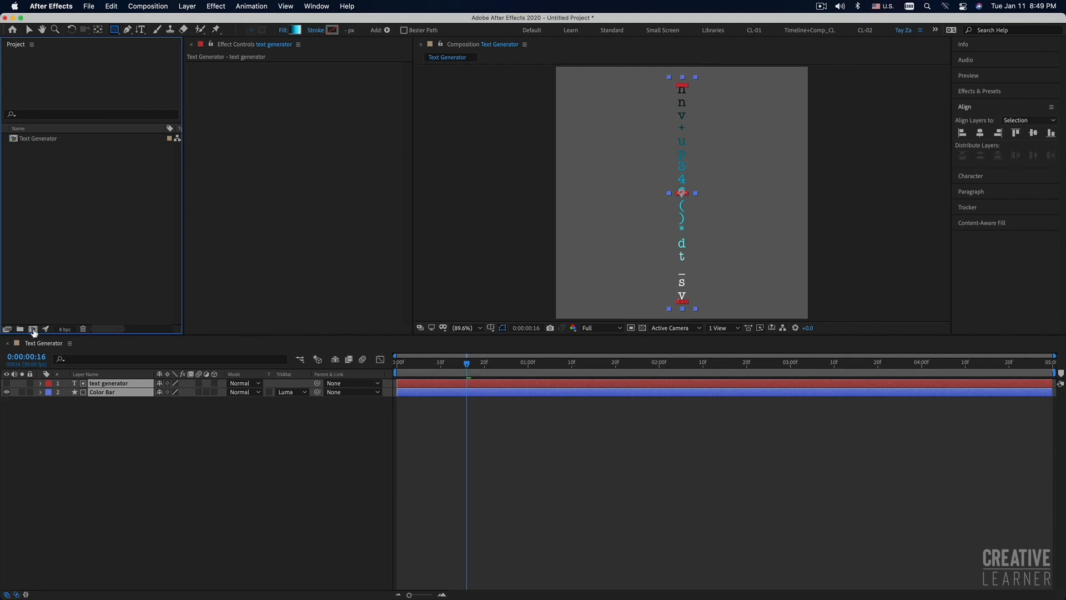
Create a new composition named "matrix-fx-1" at 1080 x 1080 px, 30 frames per second and 5 seconds long
{"action": "left_click", "coordinate": [33, 330]}
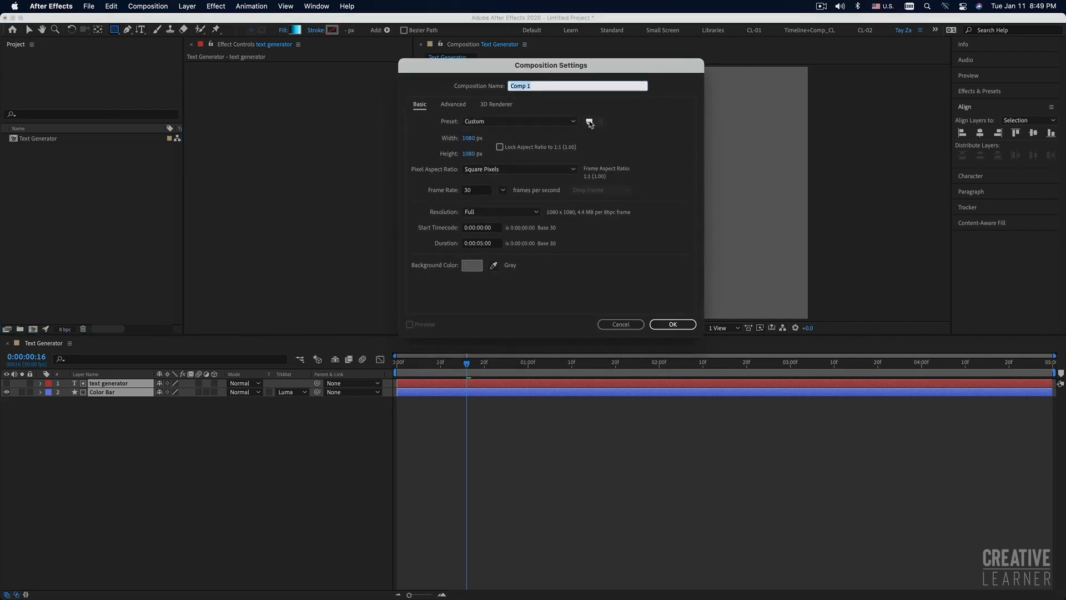
{"action": "type", "text": "t"}
{"action": "left_click", "coordinate": [513, 85]}
{"action": "type", "text": "matix"}
{"action": "key", "text": "BackSpace"}
{"action": "key", "text": "BackSpace"}
{"action": "type", "text": "rix"}
{"action": "left_click_drag", "start_coordinate": [544, 78], "coordinate": [387, 90]}
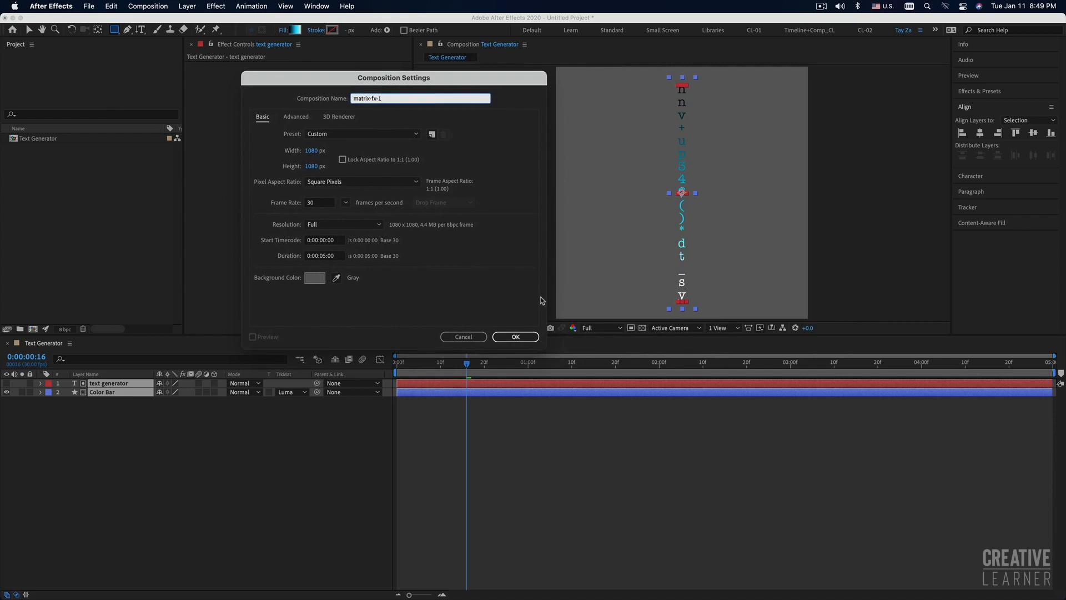
{"action": "left_click", "coordinate": [516, 336]}
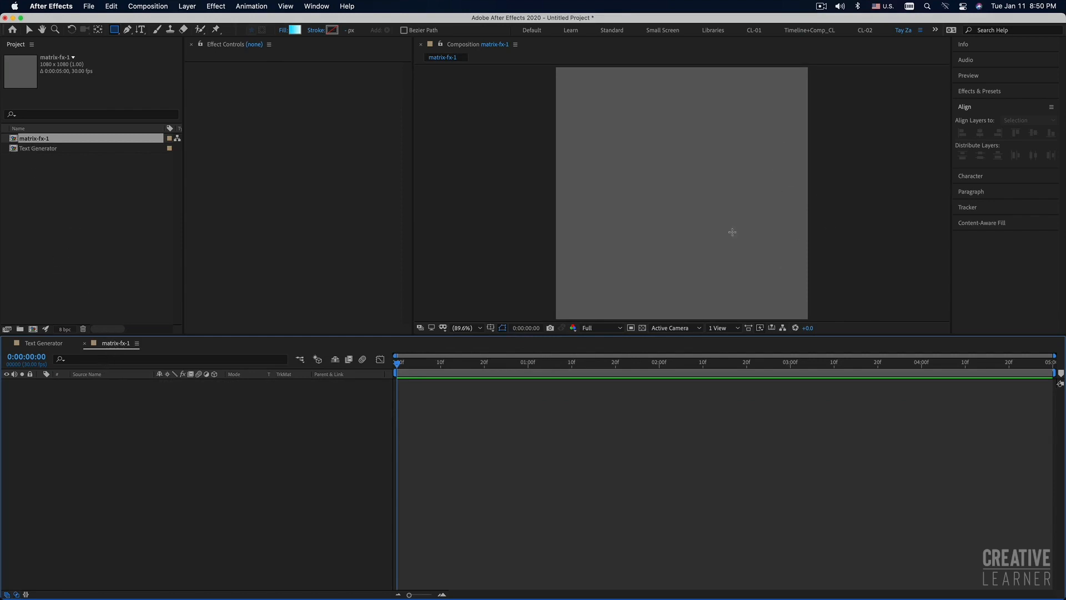
Add the Text Generator composition as a layer in the matrix-fx-1 composition
{"action": "left_click", "coordinate": [36, 149]}
{"action": "left_click_drag", "start_coordinate": [38, 152], "coordinate": [126, 422]}
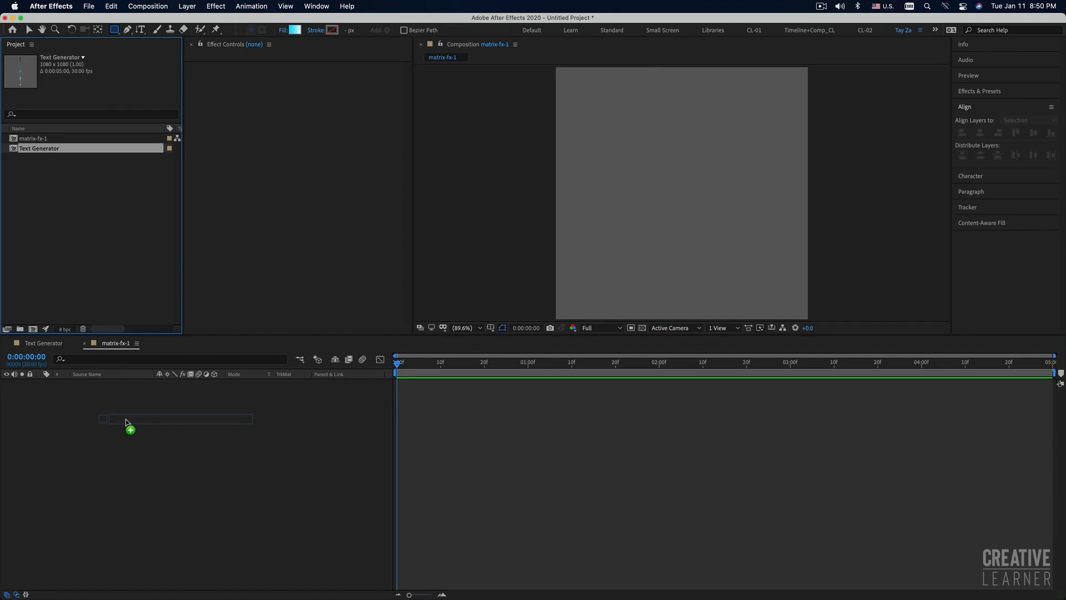
{"action": "left_click_drag", "start_coordinate": [127, 422], "coordinate": [125, 422]}
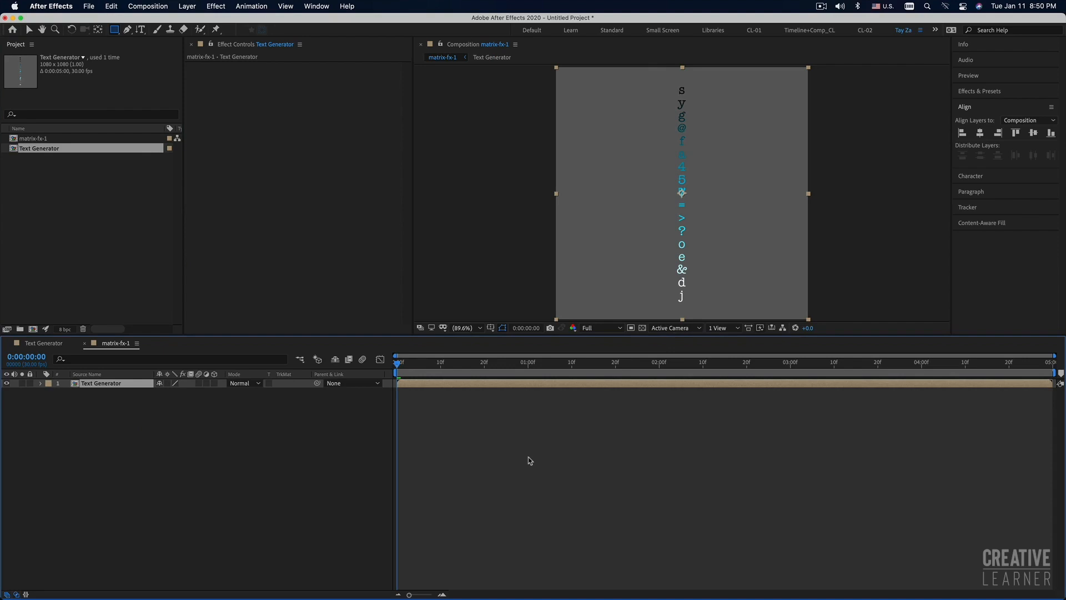
Find the Set Matte effect by searching for "matte" and apply it to the Text Generator layer in matrix-fx-1
{"action": "left_click", "coordinate": [989, 92]}
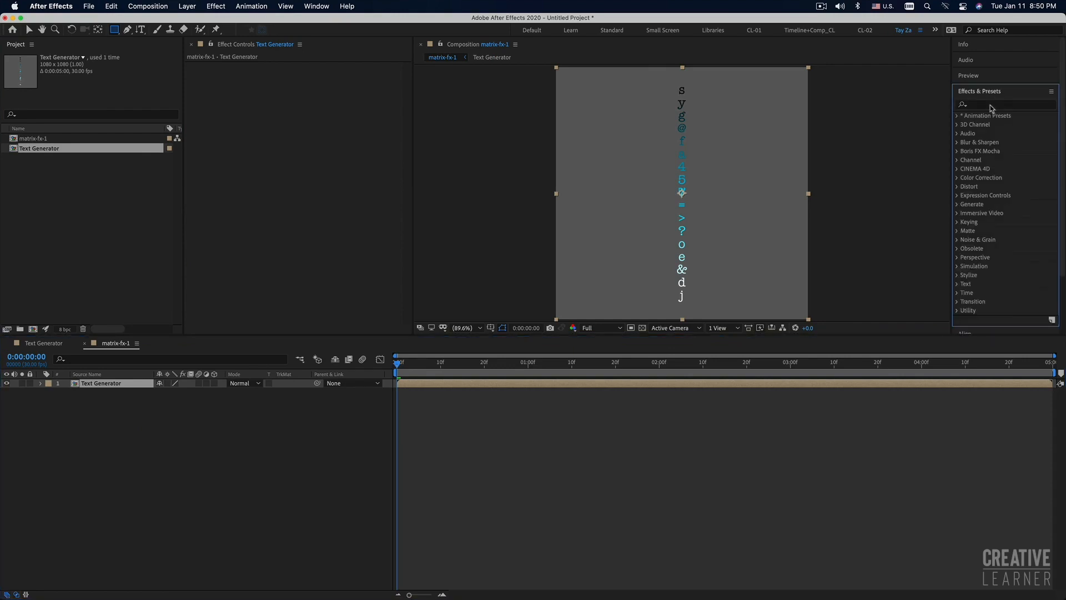
{"action": "left_click", "coordinate": [992, 106]}
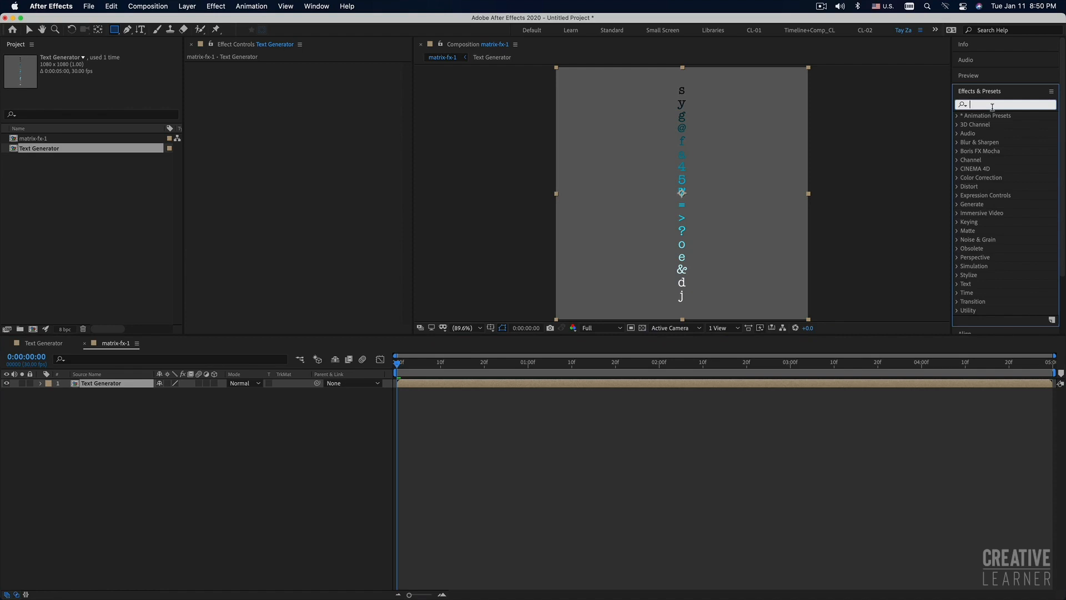
{"action": "type", "text": "matte"}
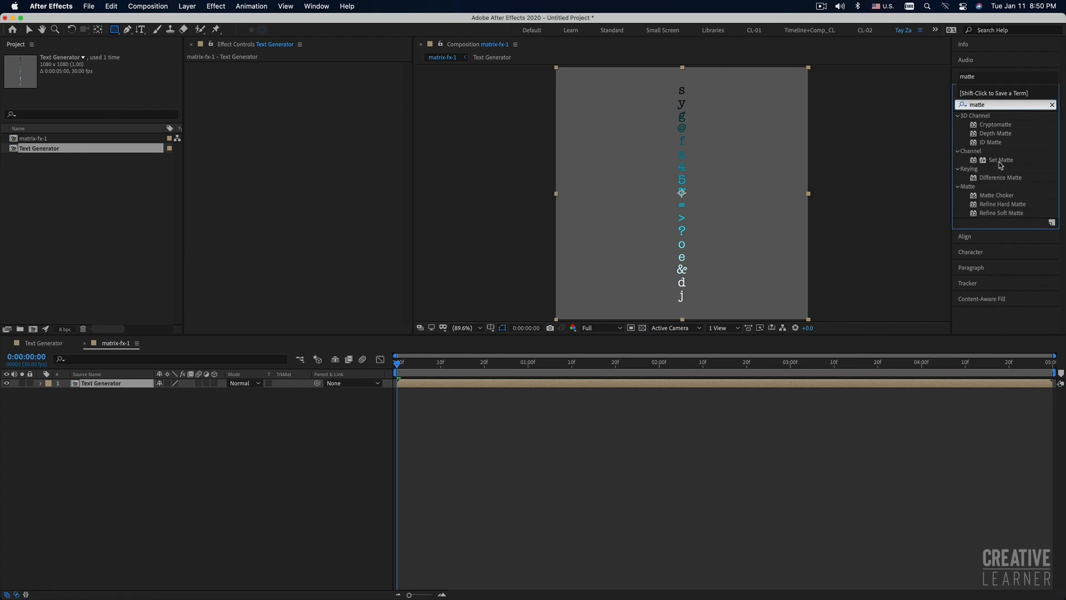
{"action": "left_click", "coordinate": [986, 105]}
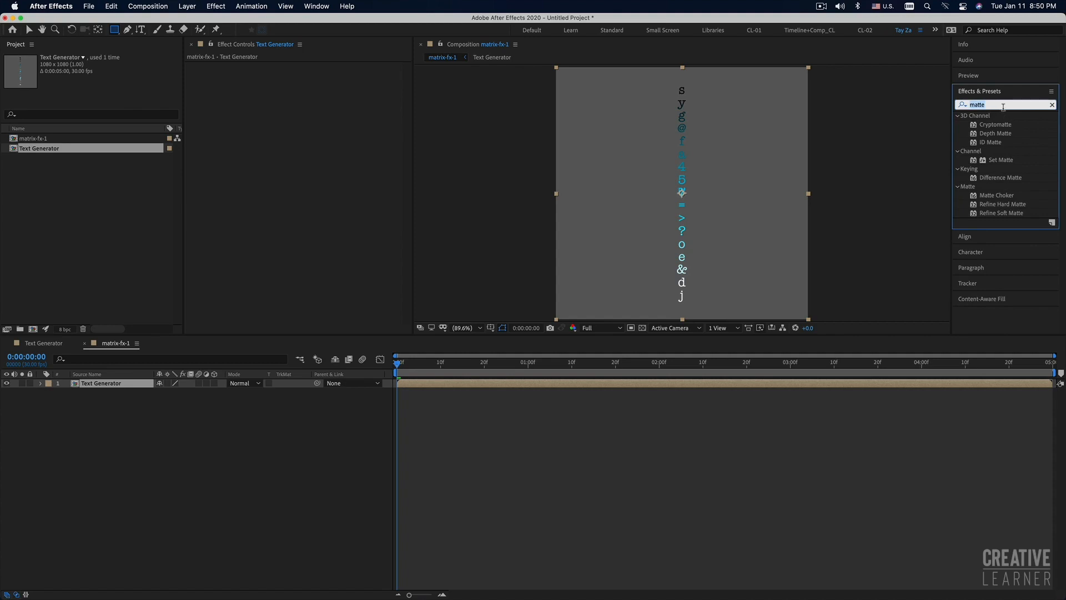
{"action": "type", "text": "set"}
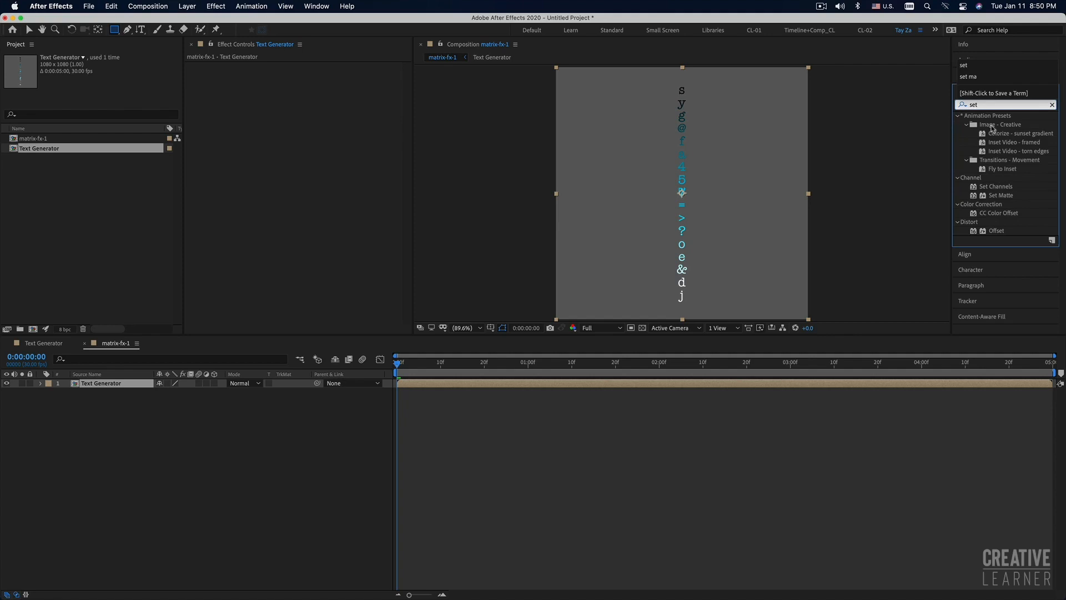
{"action": "left_click_drag", "start_coordinate": [987, 106], "coordinate": [953, 107]}
{"action": "type", "text": "matte"}
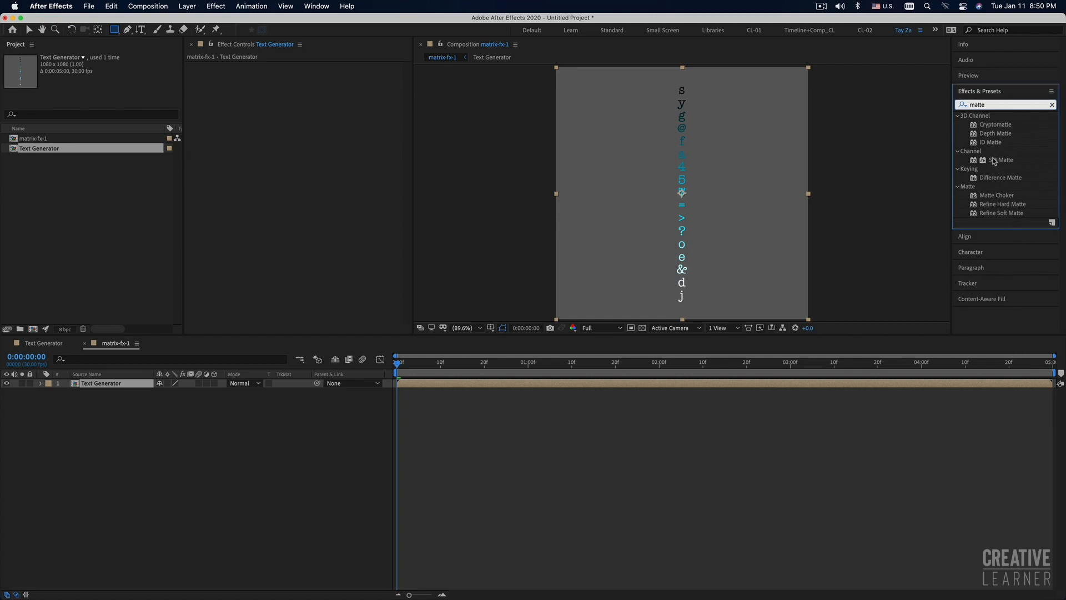
{"action": "left_click", "coordinate": [994, 160]}
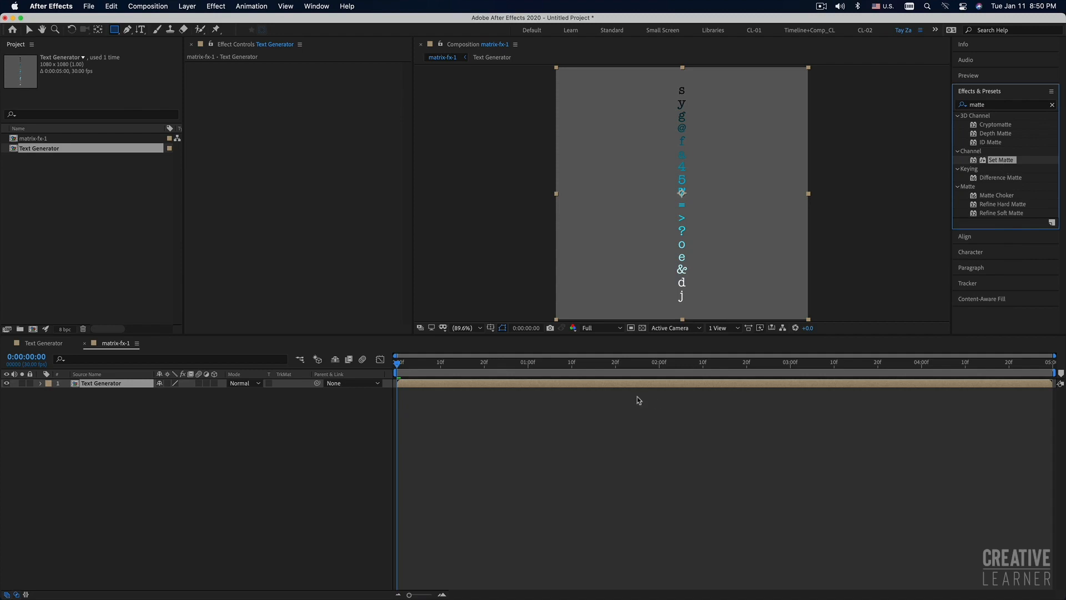
{"action": "left_click", "coordinate": [591, 386]}
{"action": "left_click", "coordinate": [595, 409]}
{"action": "left_click", "coordinate": [588, 384]}
{"action": "double_click", "coordinate": [999, 161]}
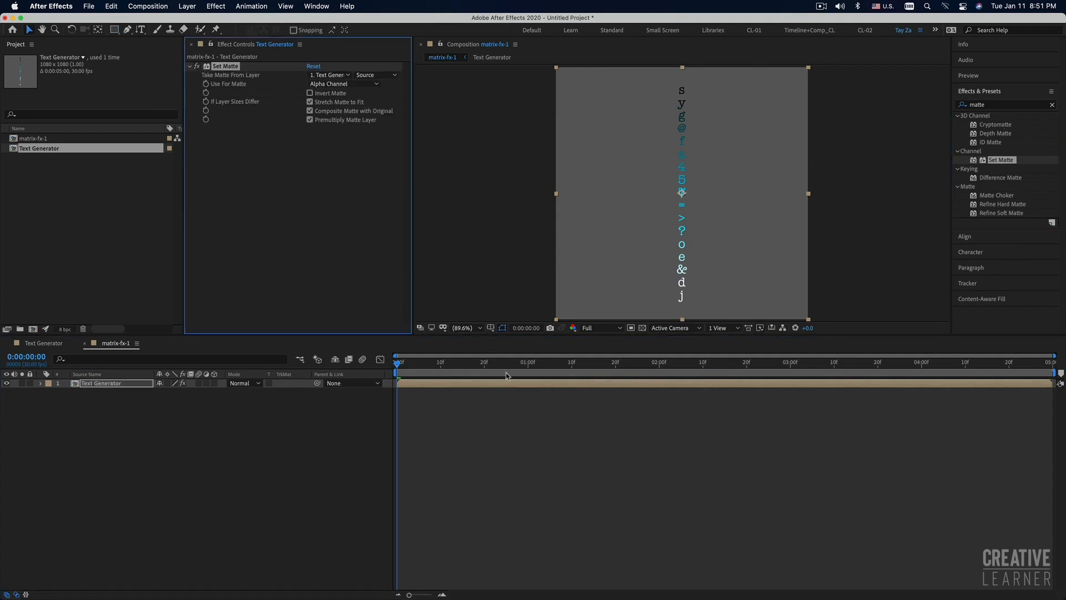
Set the Set Matte effect on the Text Generator layer to use Luminance for the matte
{"action": "left_click", "coordinate": [506, 389]}
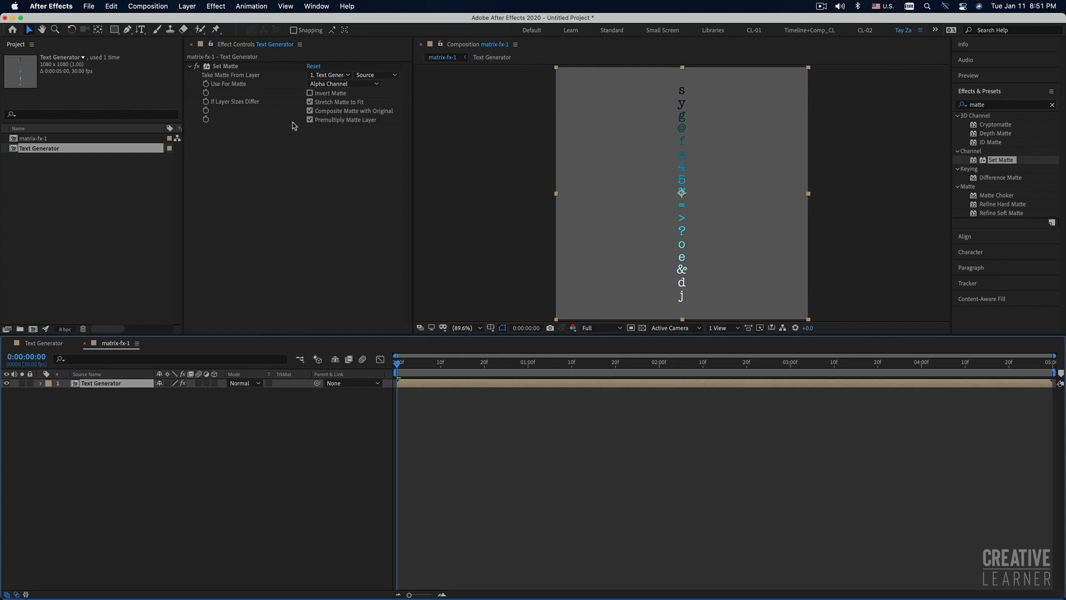
{"action": "left_click", "coordinate": [358, 86]}
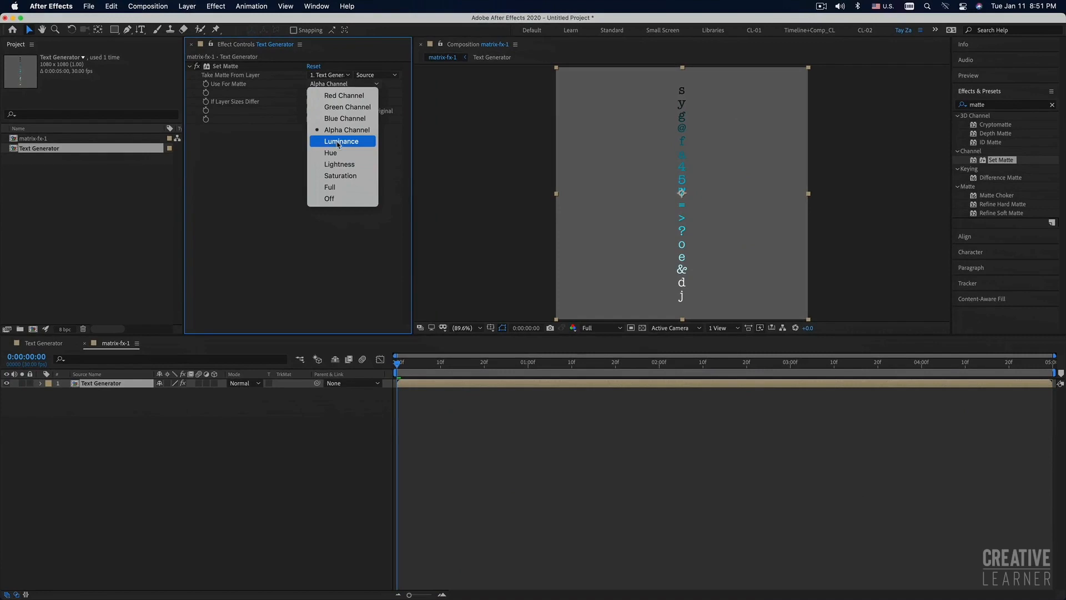
{"action": "left_click", "coordinate": [338, 142]}
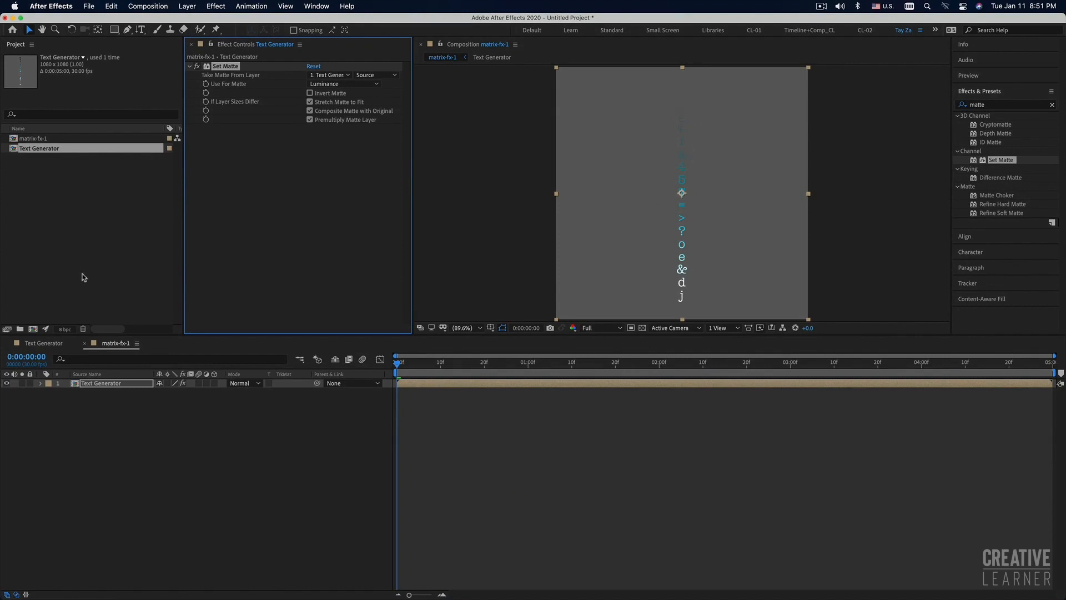
Compare the matted column with the source Text Generator composition and inspect its fade enlarged against the transparency grid
{"action": "double_click", "coordinate": [44, 149]}
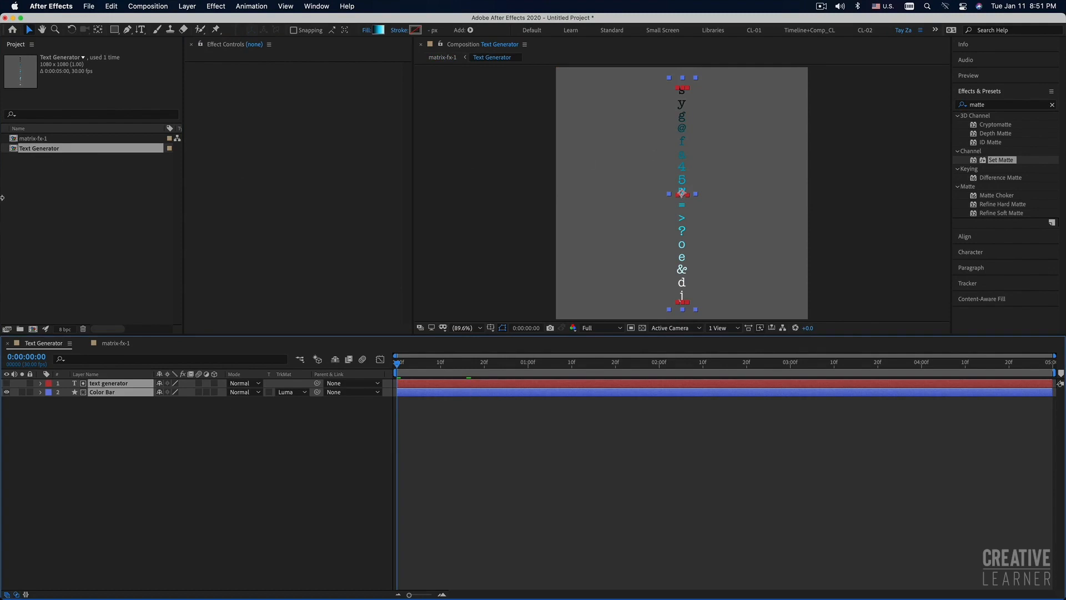
{"action": "left_click", "coordinate": [120, 343]}
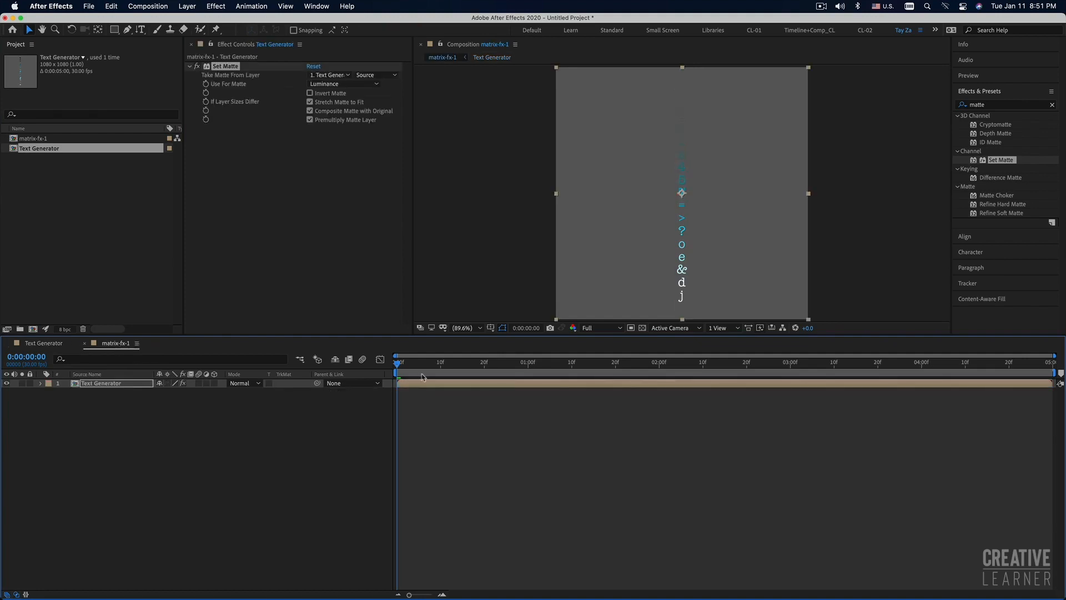
{"action": "key", "text": "space"}
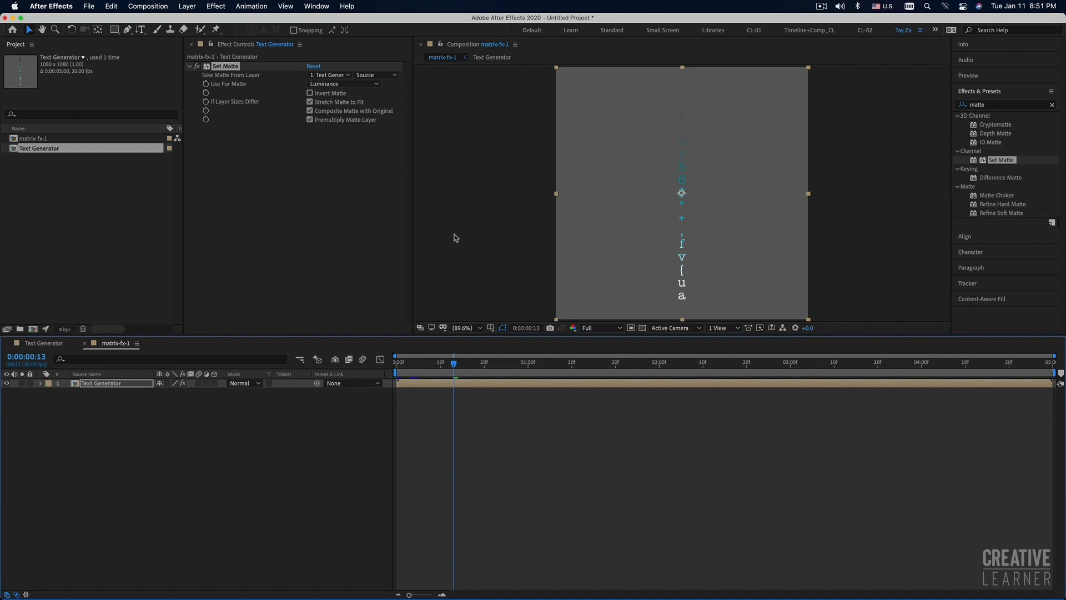
{"action": "left_click", "coordinate": [643, 328]}
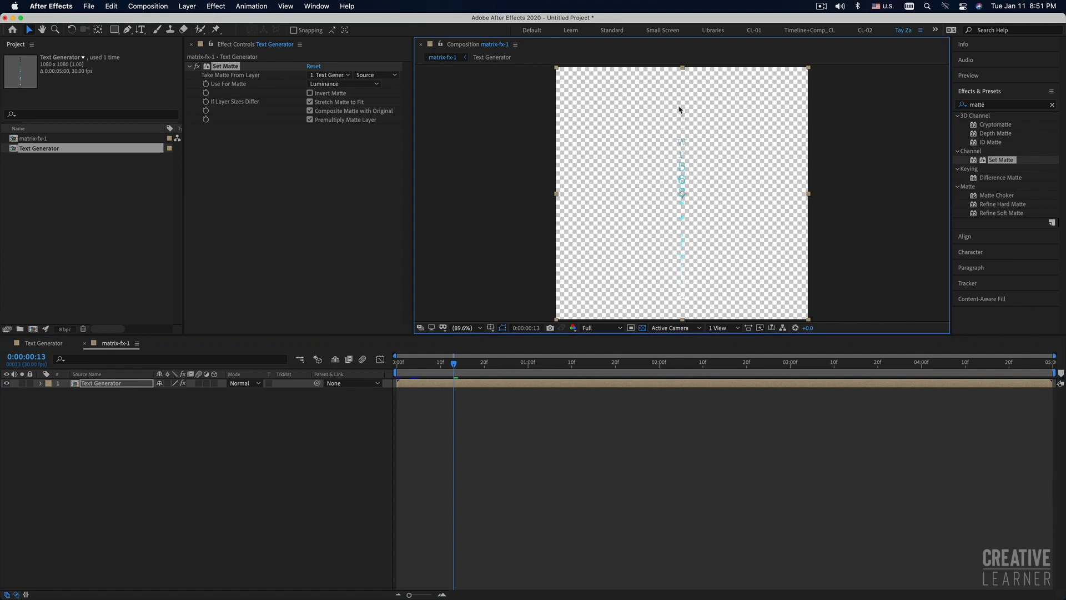
{"action": "key", "text": "grave"}
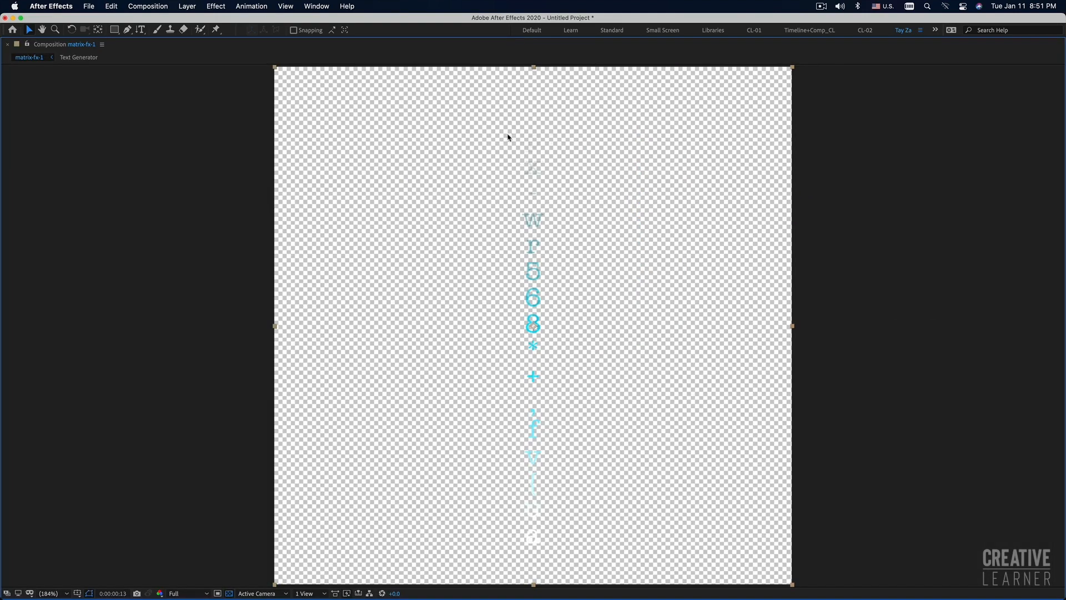
{"action": "key", "text": "grave"}
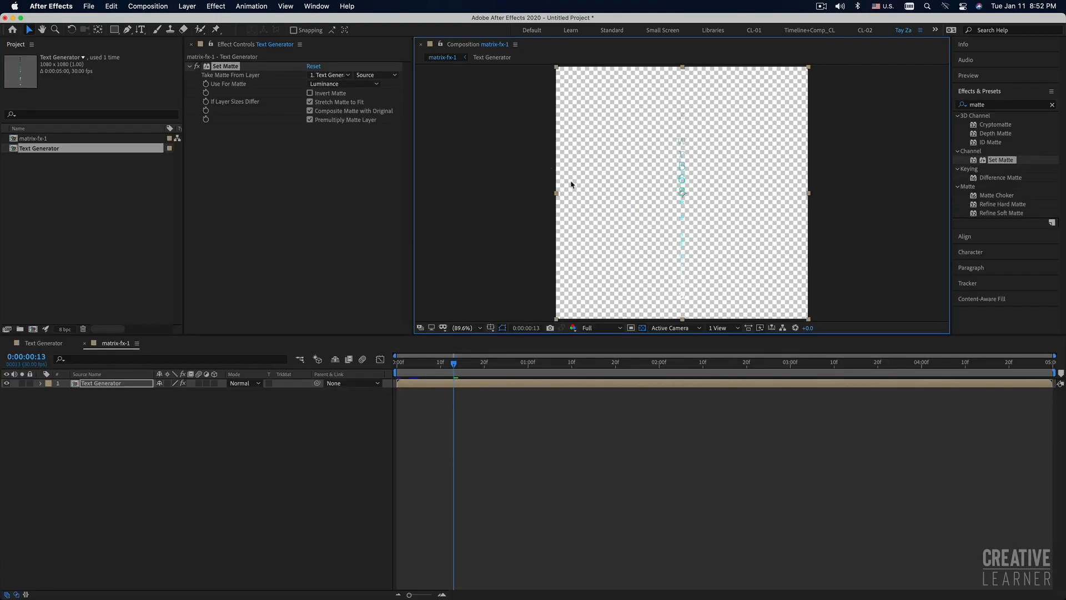
{"action": "left_click", "coordinate": [642, 328]}
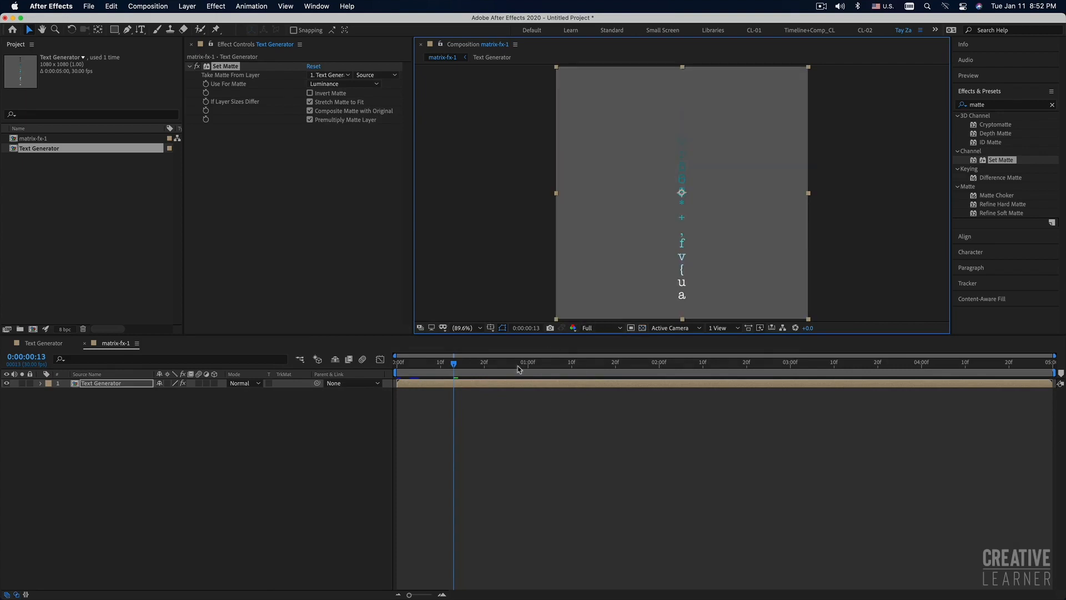
Play back the matrix-fx-1 composition from the start to check the fading column of changing characters
{"action": "left_click_drag", "start_coordinate": [441, 368], "coordinate": [387, 368]}
{"action": "key", "text": "space"}
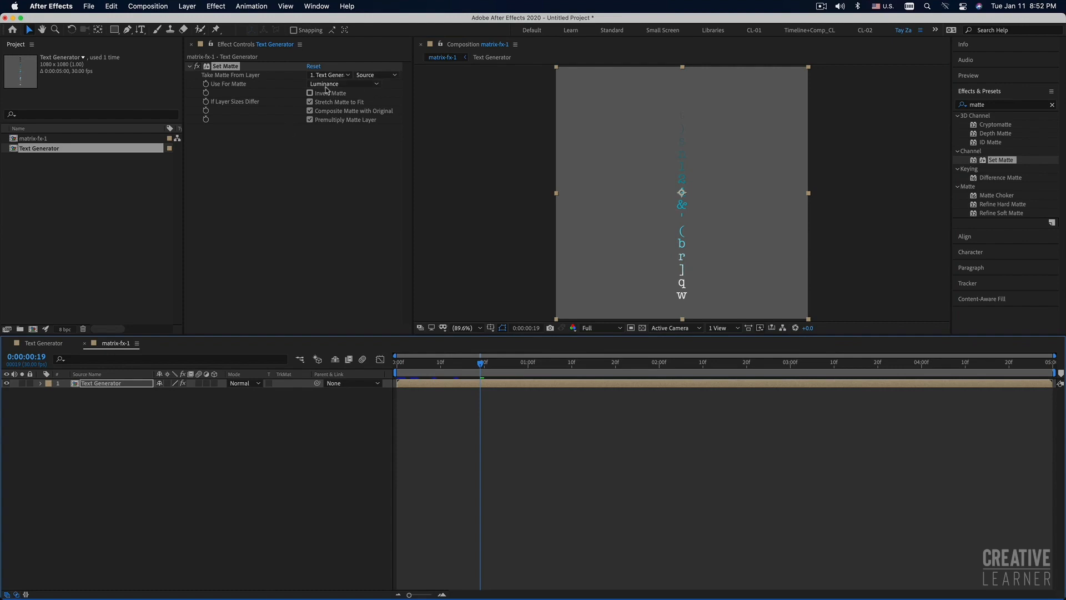
{"action": "left_click_drag", "start_coordinate": [430, 364], "coordinate": [397, 364]}
{"action": "key", "text": "space"}
{"action": "key", "text": "space"}
{"action": "key", "text": "space"}
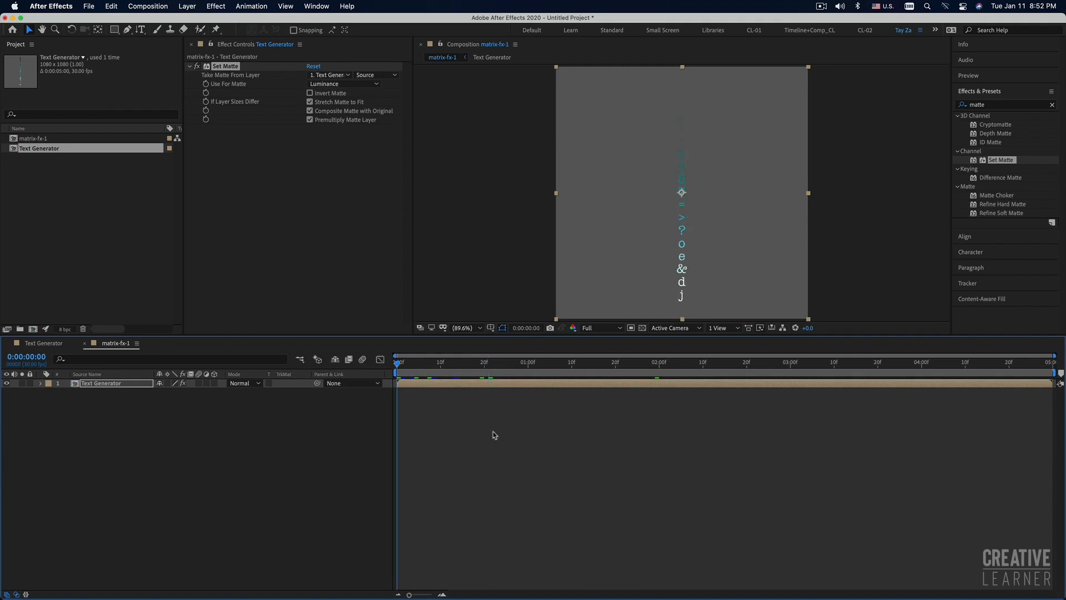
{"action": "left_click", "coordinate": [494, 435]}
{"action": "key", "text": "space"}
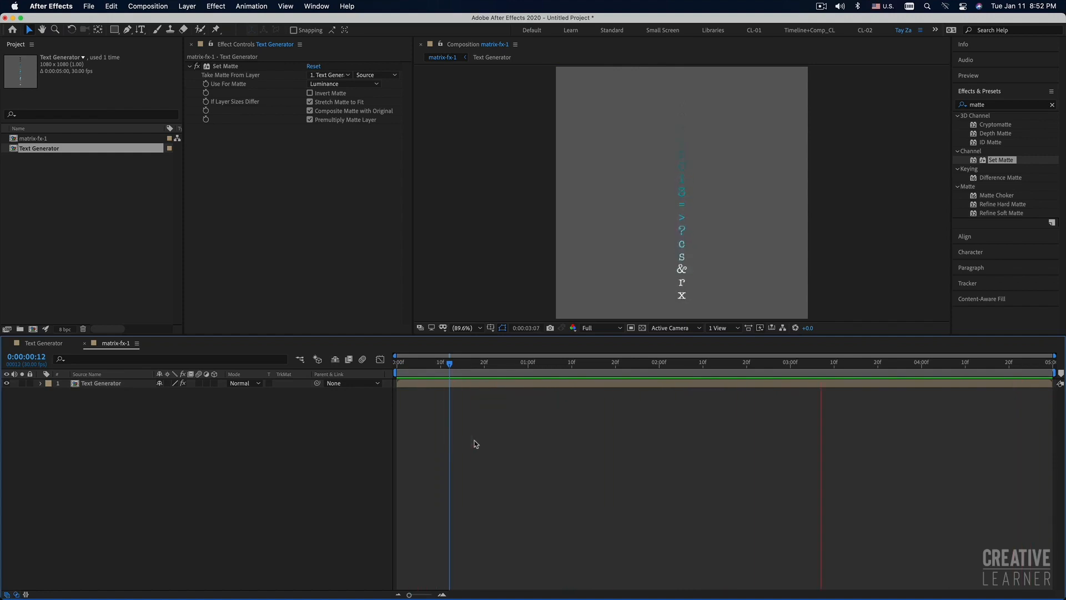
{"action": "key", "text": "space"}
{"action": "left_click", "coordinate": [448, 383]}
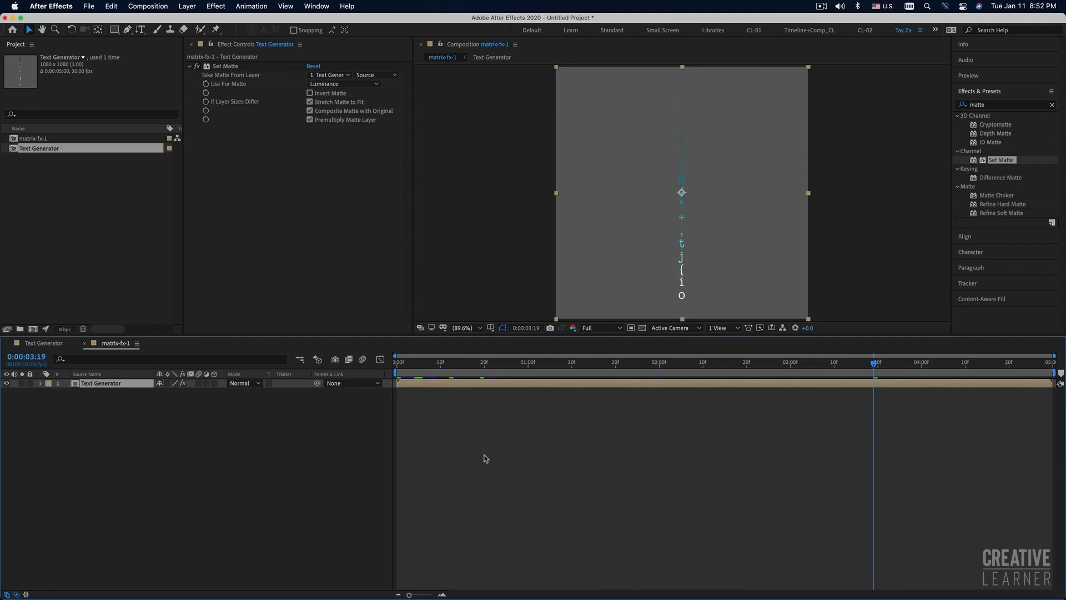
{"action": "left_click", "coordinate": [257, 428]}
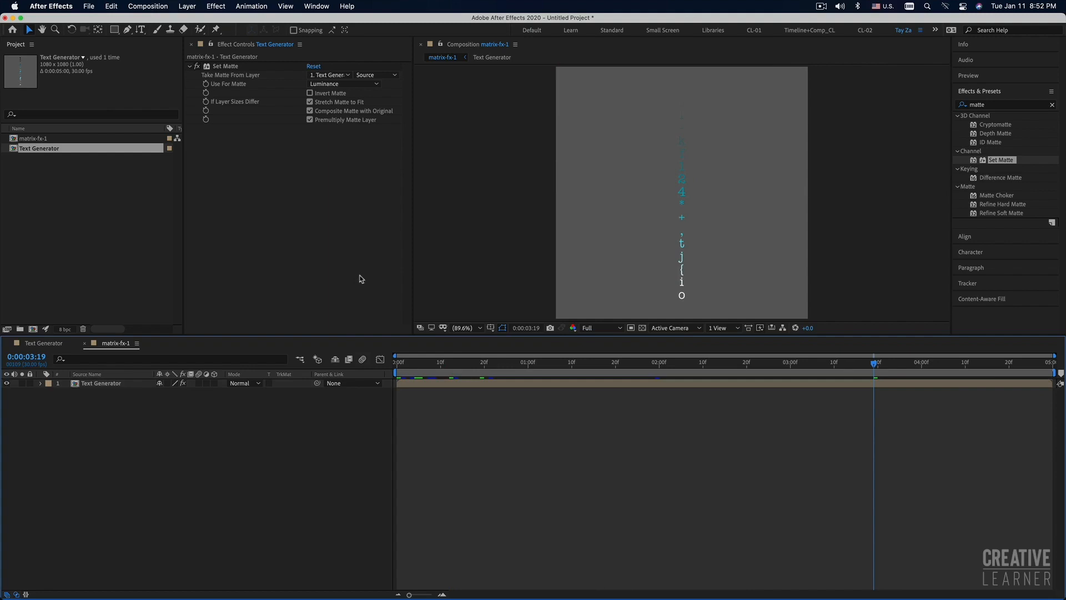
Add a 1080 x 1080 px dark green solid to matrix-fx-1 and place it beneath the Text Generator layer
{"action": "left_click", "coordinate": [187, 6]}
{"action": "mouse_move", "coordinate": [195, 23]}
{"action": "left_click", "coordinate": [331, 33]}
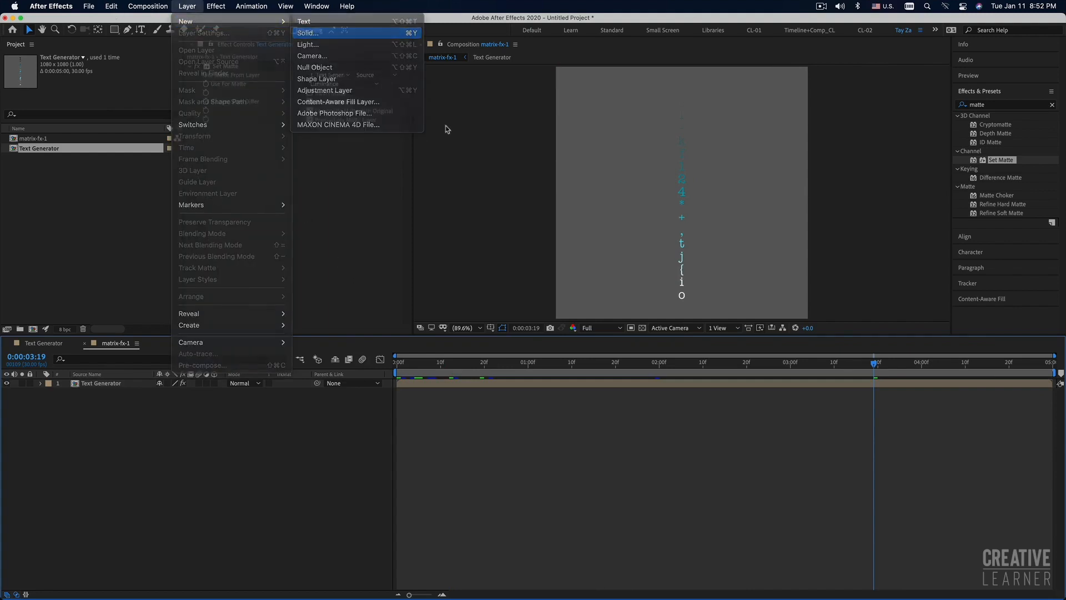
{"action": "left_click", "coordinate": [405, 275]}
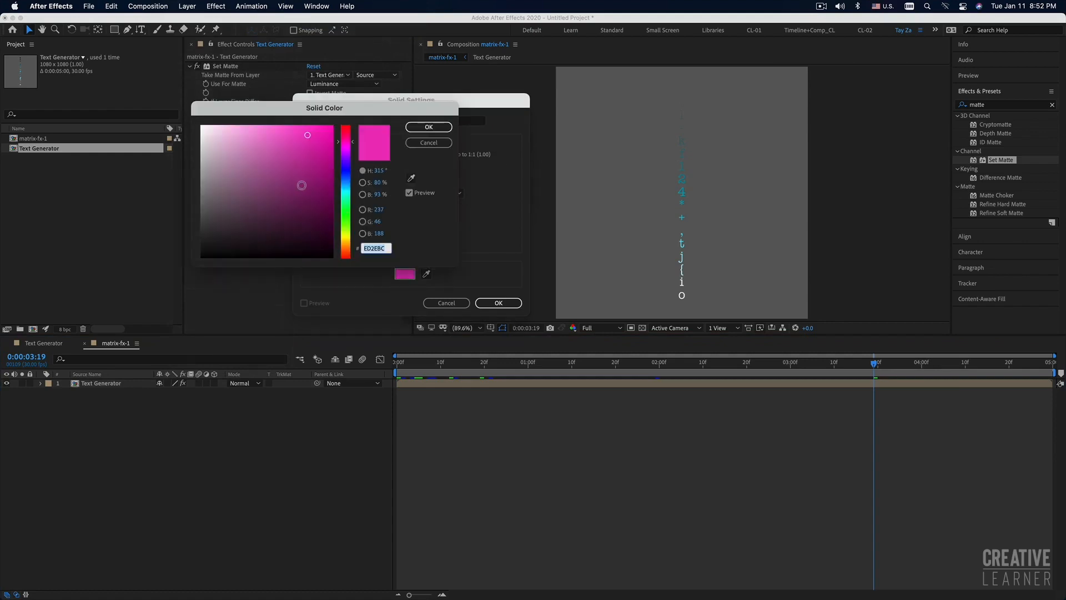
{"action": "left_click", "coordinate": [346, 214]}
{"action": "left_click", "coordinate": [294, 234]}
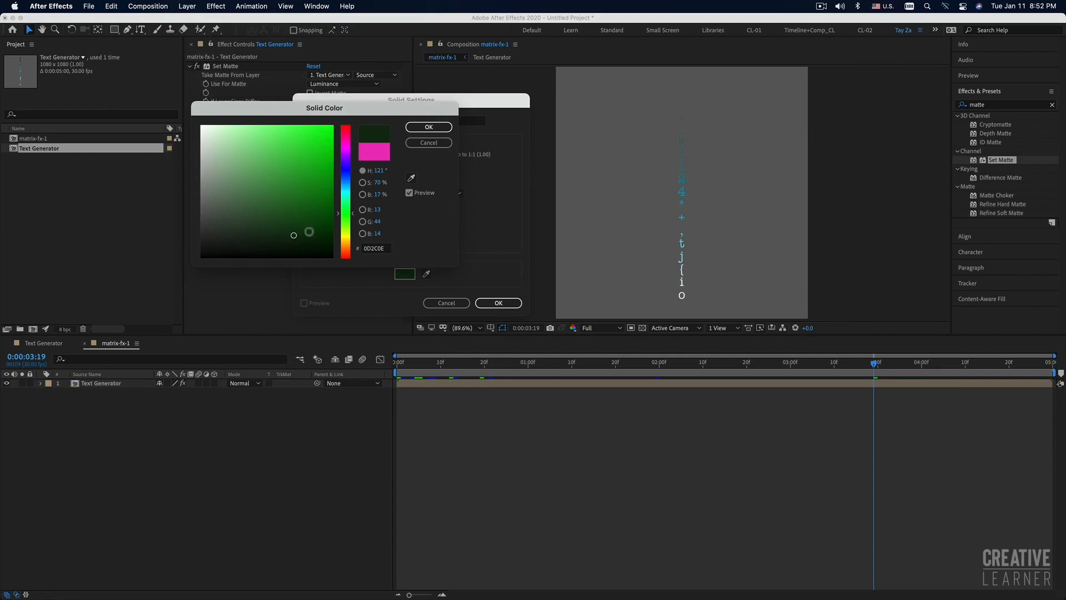
{"action": "left_click", "coordinate": [428, 127]}
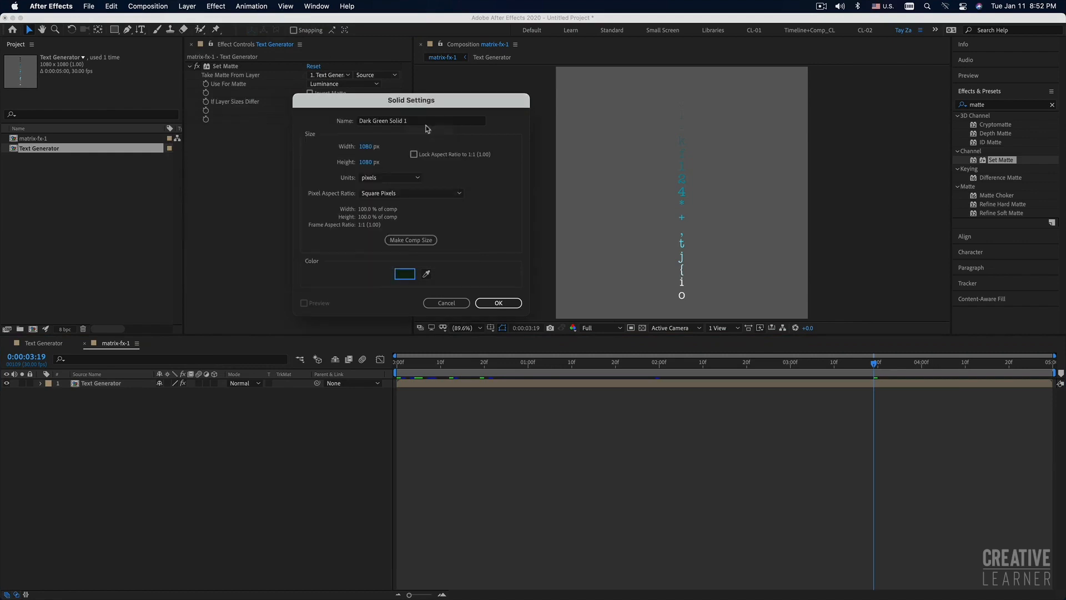
{"action": "left_click", "coordinate": [481, 304]}
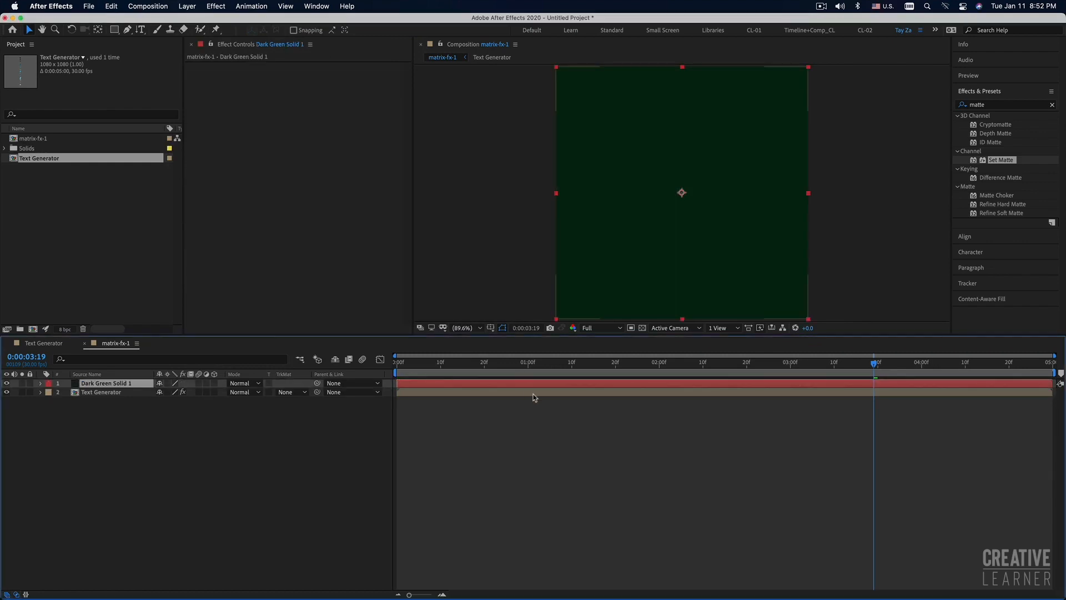
{"action": "key", "text": "super+bracketleft"}
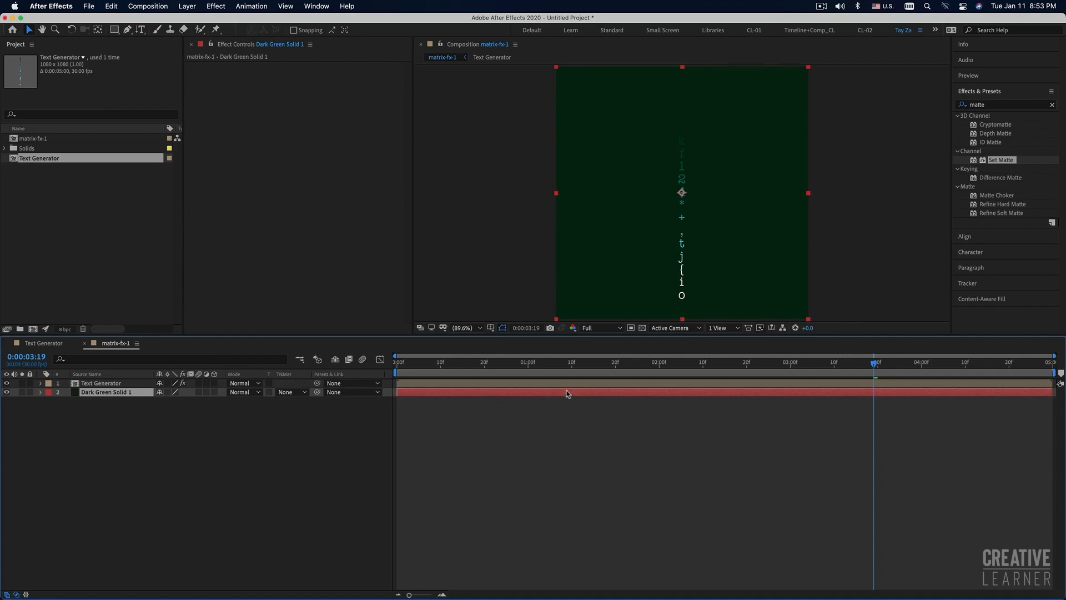
Open the Text Generator composition, place its timeline after matrix-fx-1, and set the Color Bar layer to No Track Matte
{"action": "left_click", "coordinate": [556, 385]}
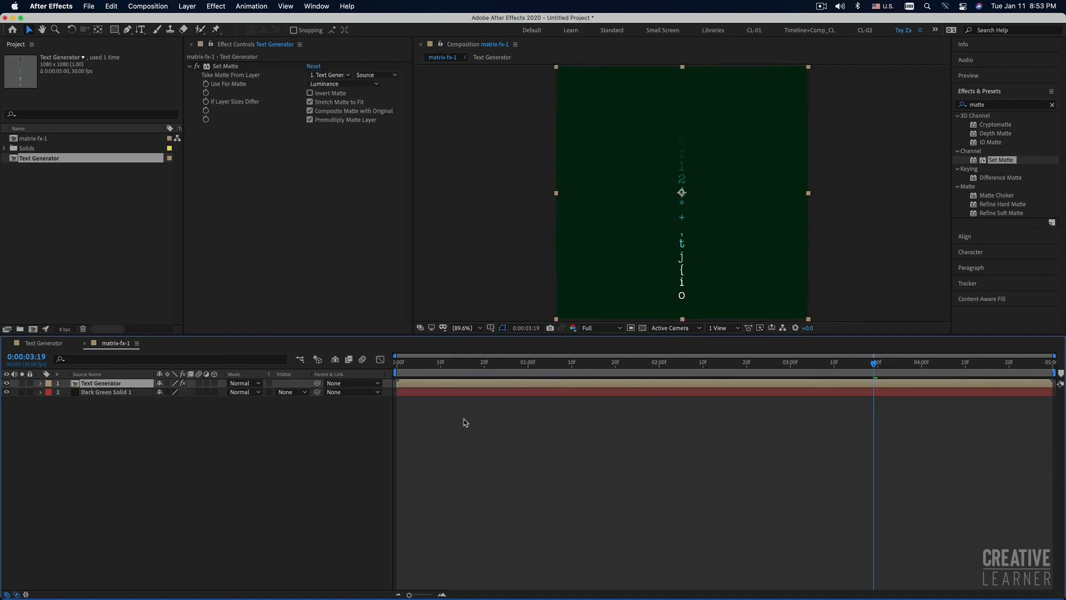
{"action": "double_click", "coordinate": [459, 384]}
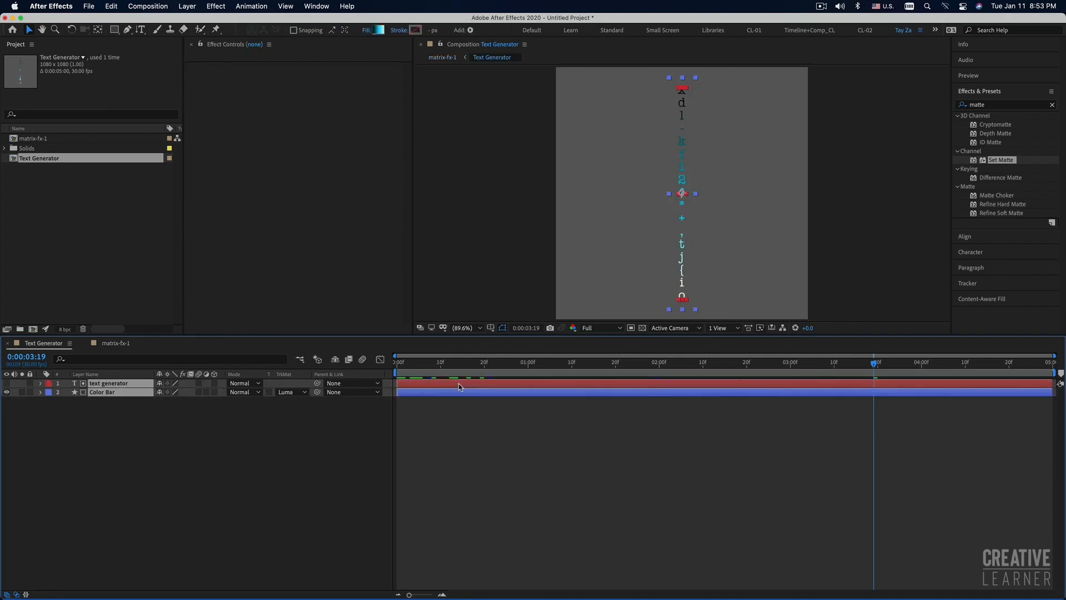
{"action": "left_click", "coordinate": [109, 470]}
{"action": "left_click_drag", "start_coordinate": [42, 345], "coordinate": [154, 348]}
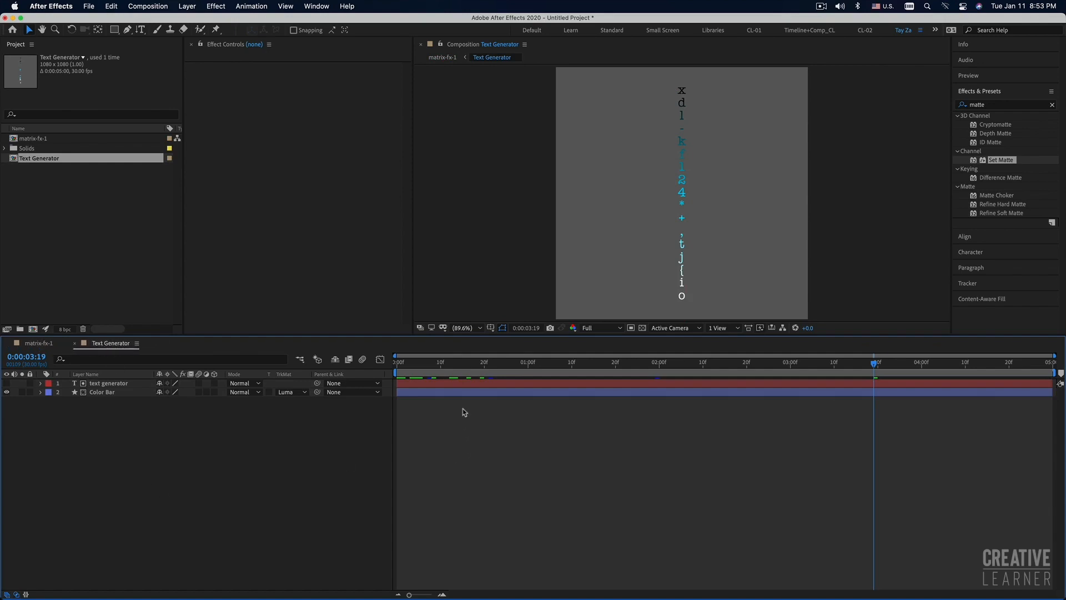
{"action": "left_click", "coordinate": [465, 393]}
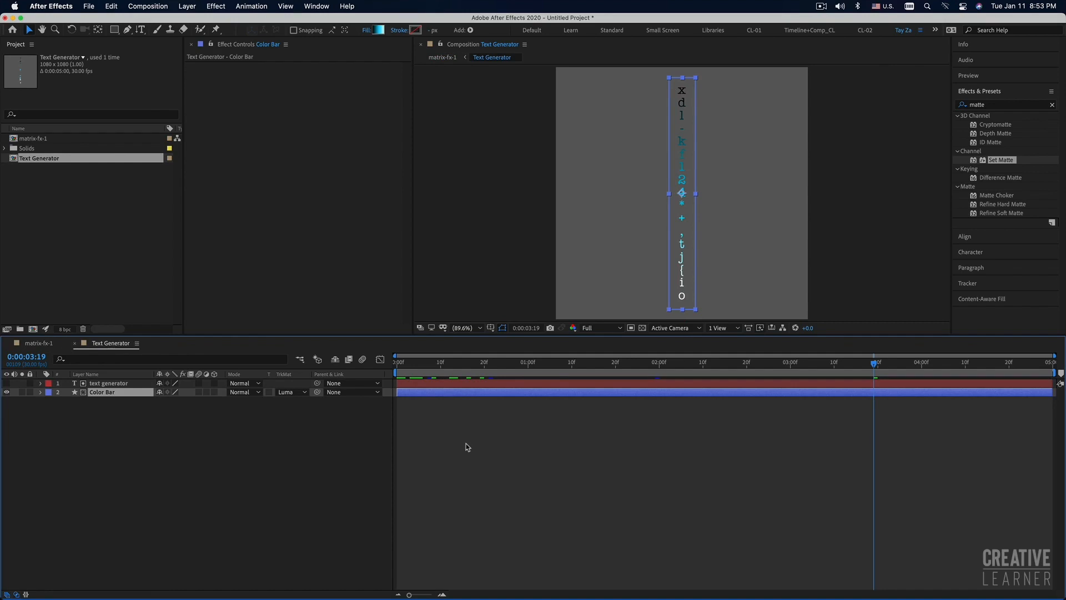
{"action": "left_click", "coordinate": [292, 393]}
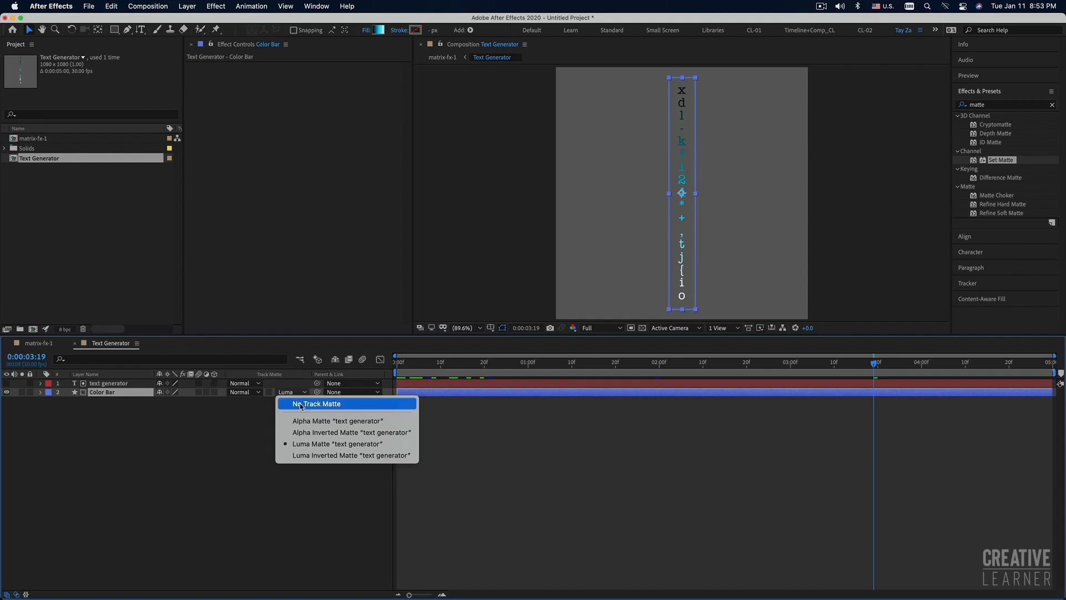
{"action": "left_click", "coordinate": [300, 405]}
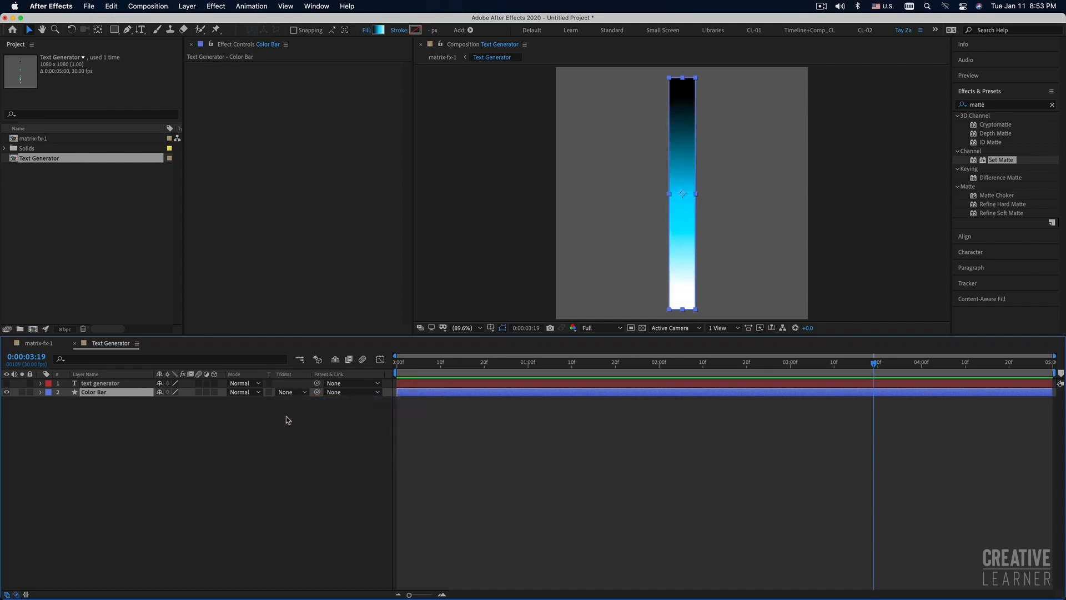
Show the text generator layer and pre-compose it as "text generator - text", moving all attributes into the new composition
{"action": "left_click", "coordinate": [8, 383]}
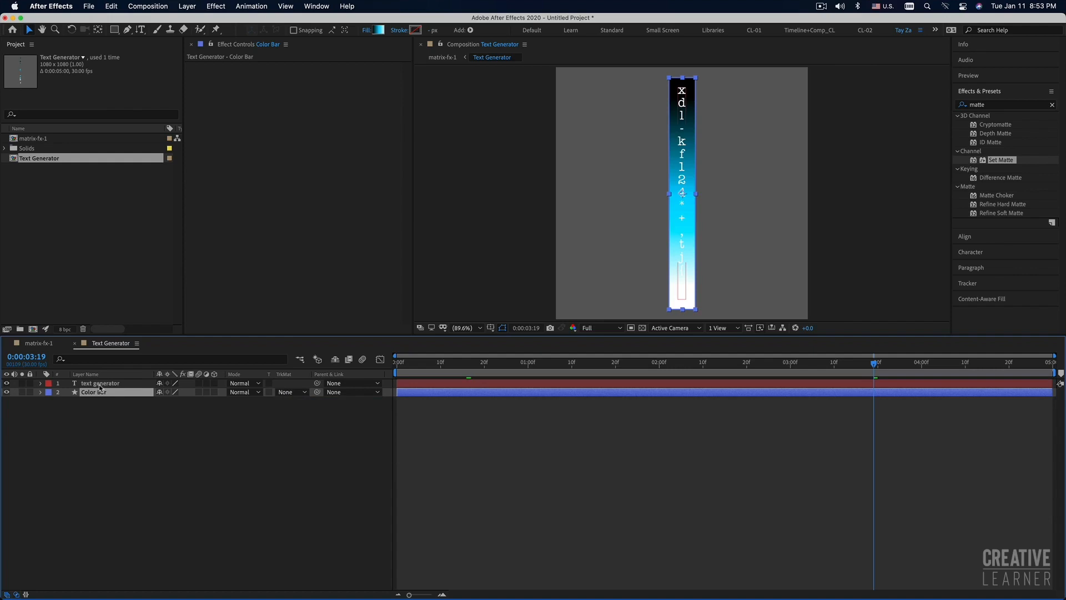
{"action": "left_click", "coordinate": [105, 383]}
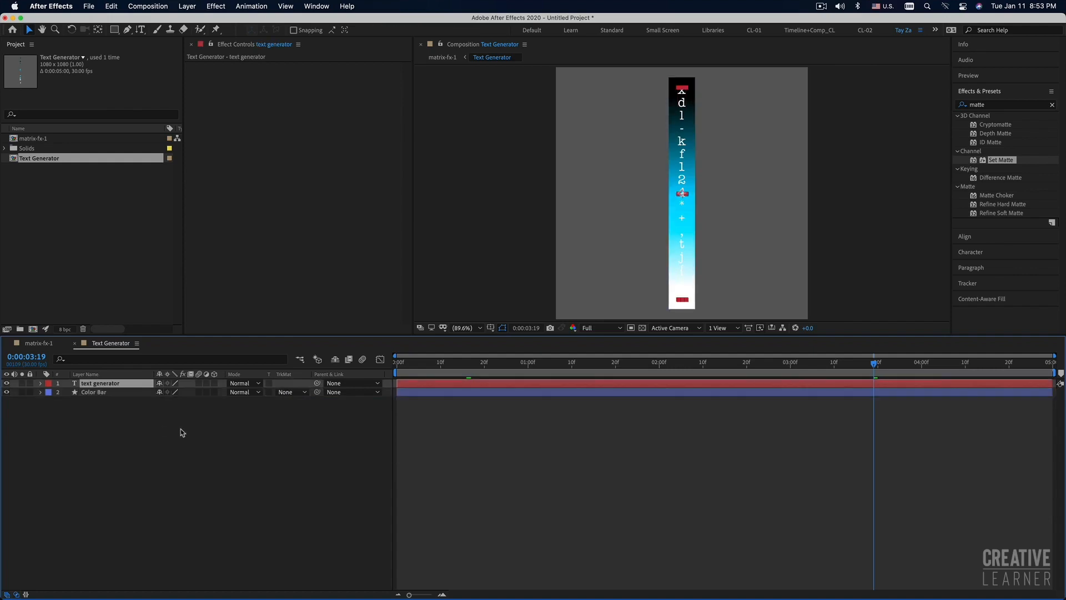
{"action": "right_click", "coordinate": [454, 384]}
{"action": "mouse_move", "coordinate": [480, 486]}
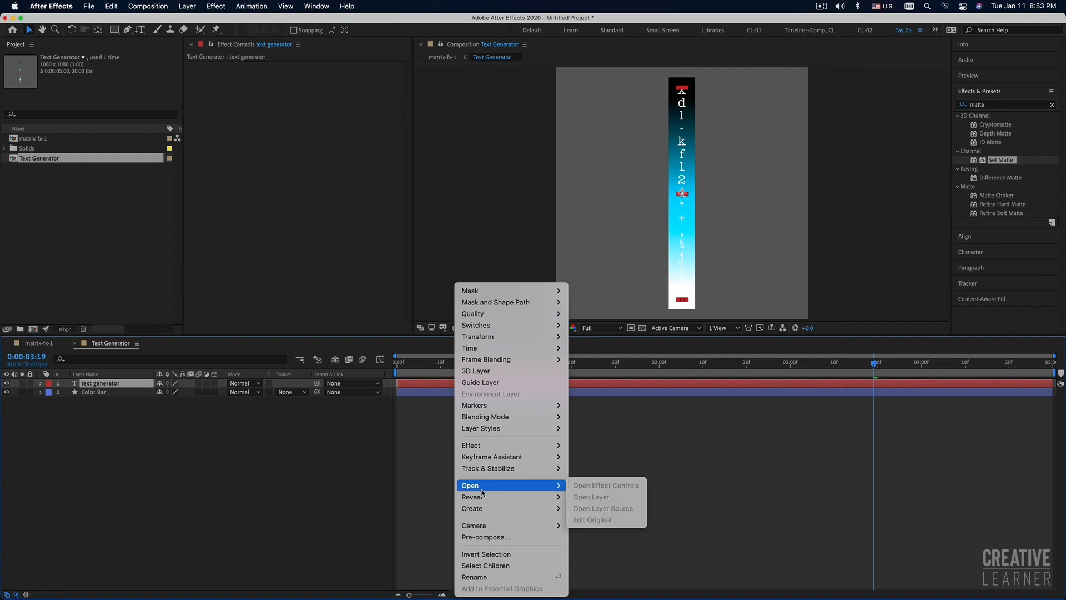
{"action": "left_click", "coordinate": [489, 538]}
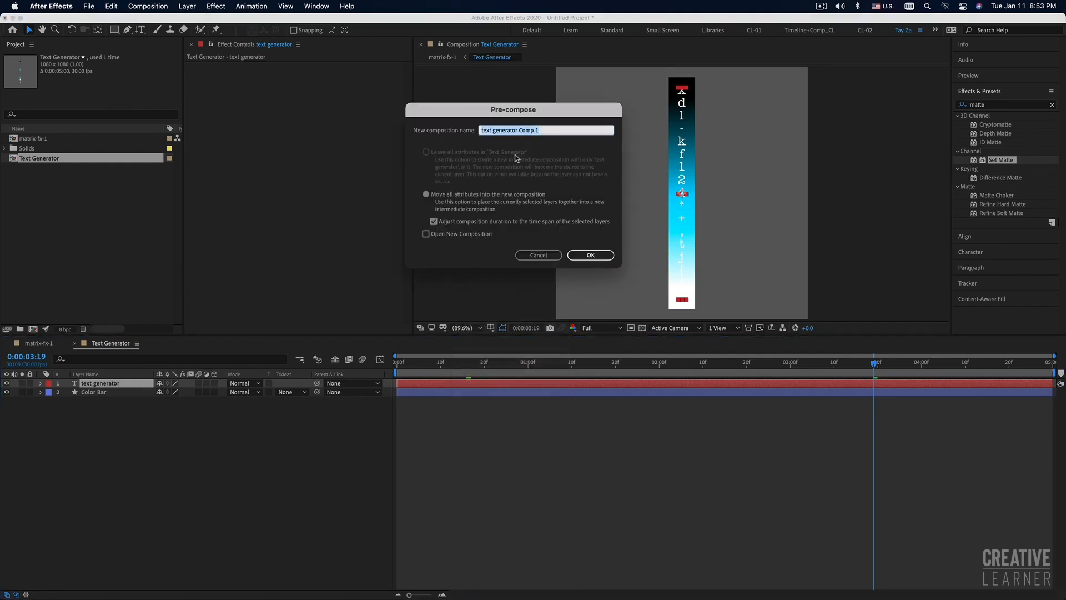
{"action": "left_click", "coordinate": [517, 131]}
{"action": "key", "text": "BackSpace"}
{"action": "left_click", "coordinate": [591, 255]}
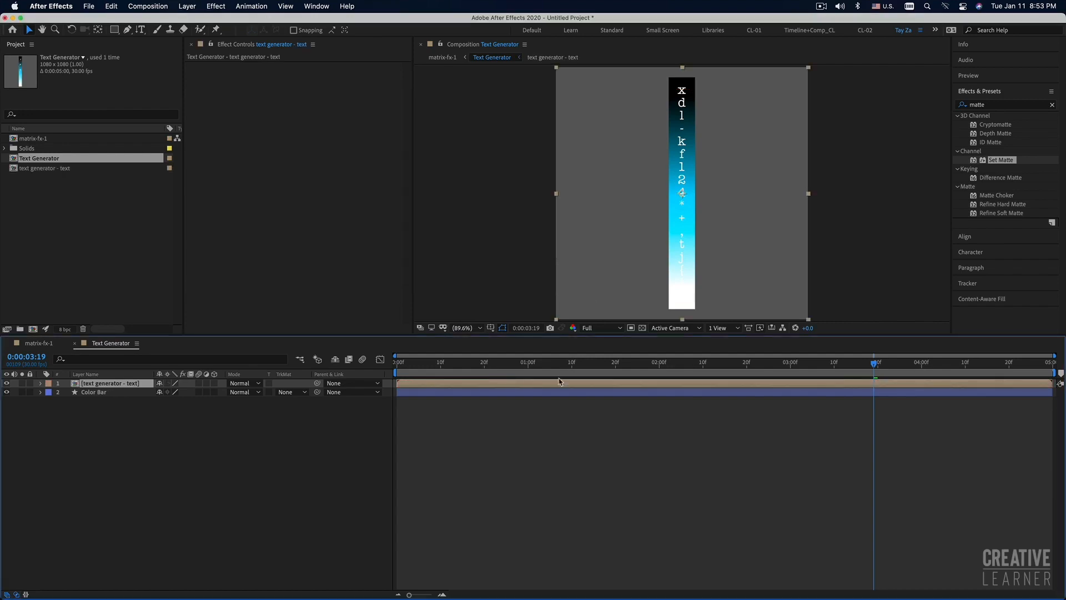
Pre-compose the Color Bar layer as "text generator - color bar", moving all attributes into the new composition
{"action": "left_click", "coordinate": [465, 394]}
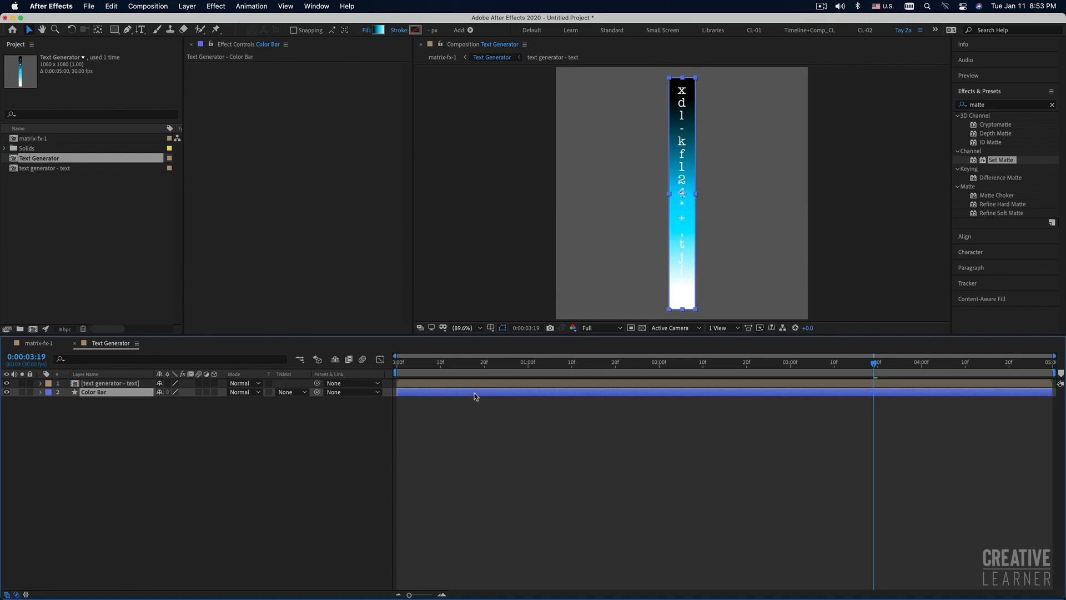
{"action": "right_click", "coordinate": [476, 396]}
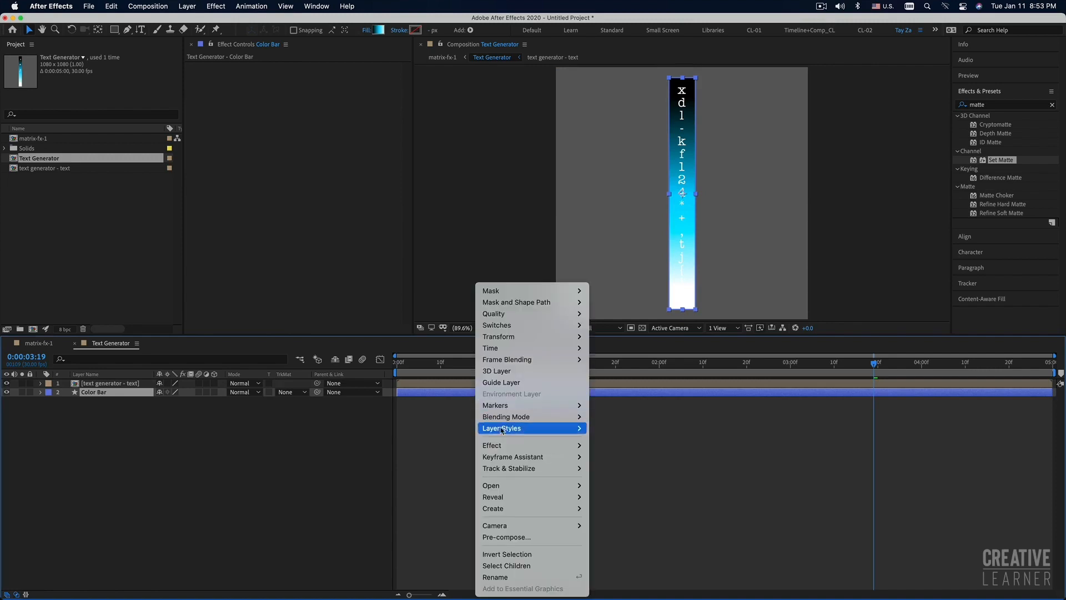
{"action": "left_click", "coordinate": [503, 540]}
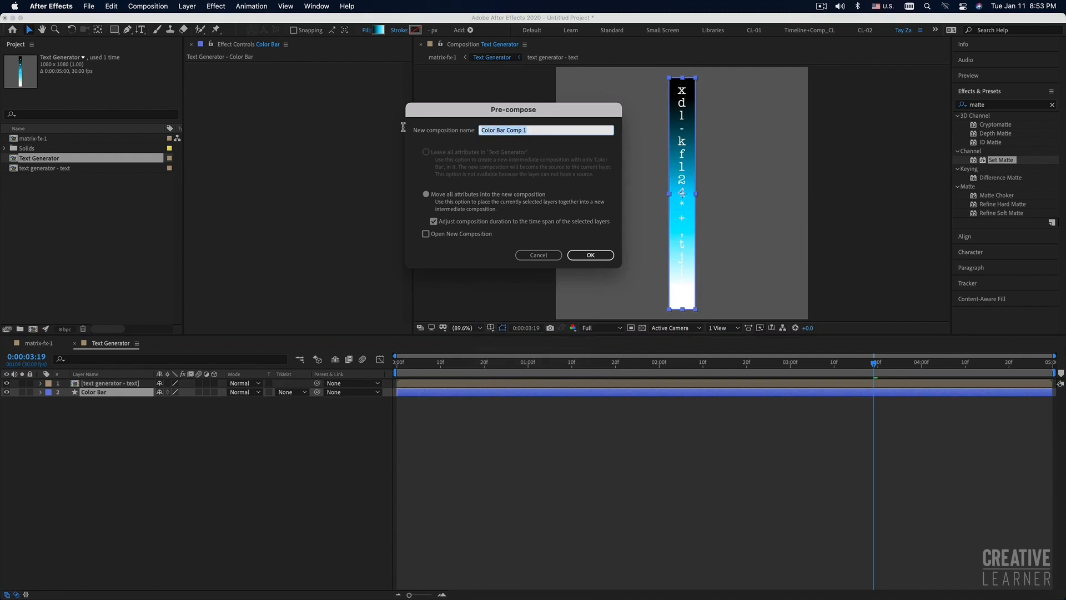
{"action": "type", "text": "color bar"}
{"action": "left_click", "coordinate": [591, 256]}
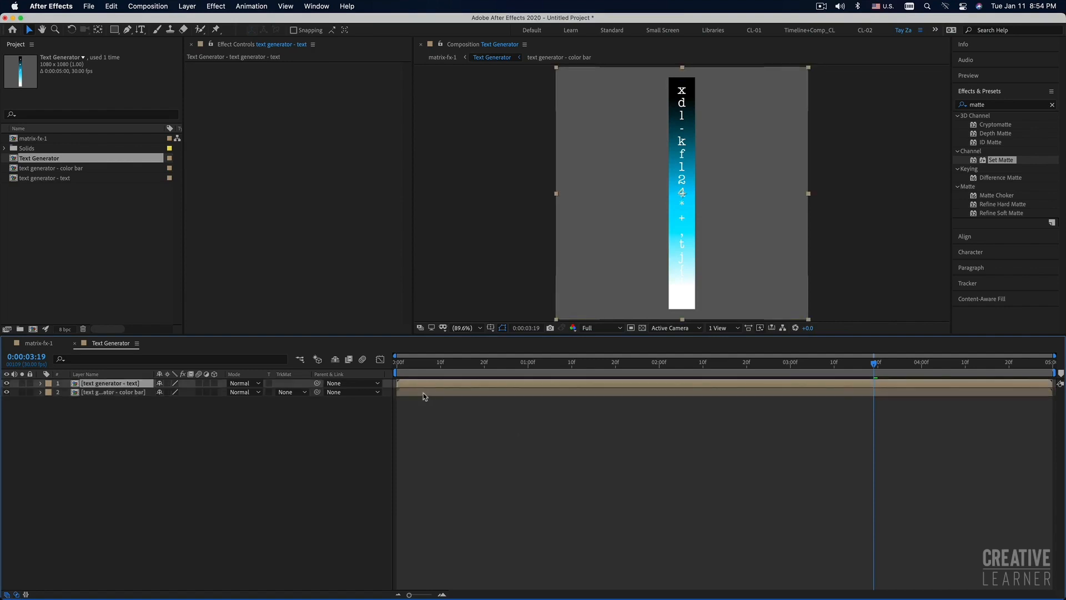
Set the color bar precomp to Luma Matte from "text generator - text" and check the column in matrix-fx-1
{"action": "left_click", "coordinate": [435, 424]}
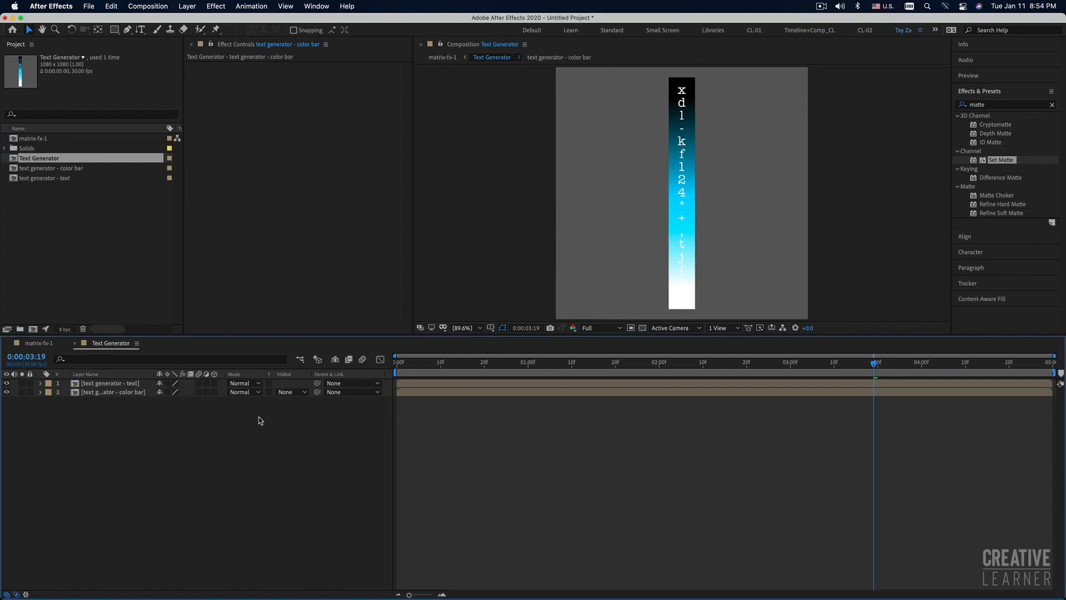
{"action": "left_click", "coordinate": [286, 392]}
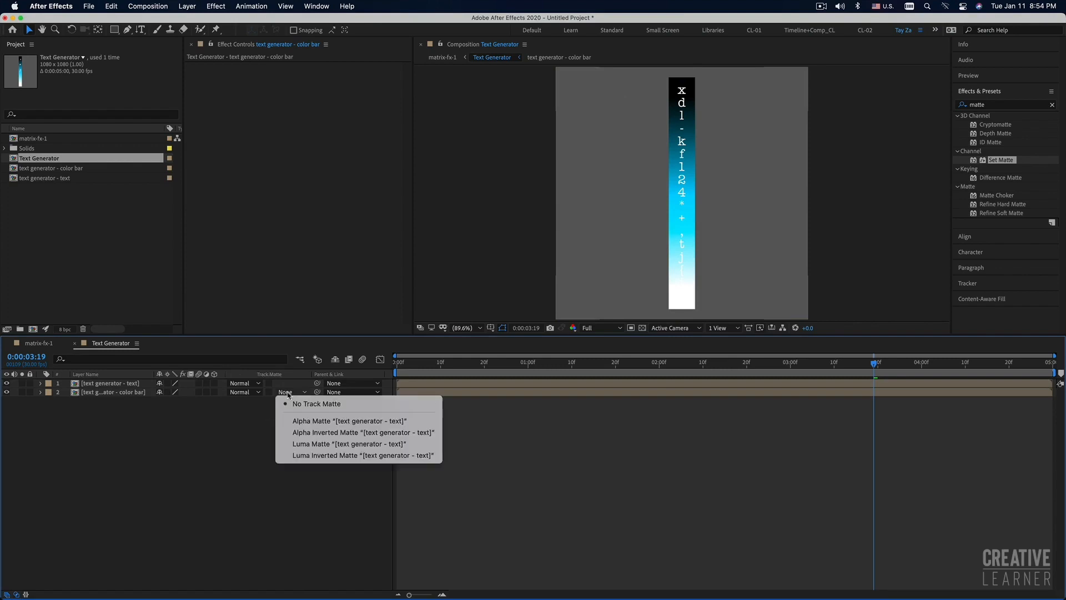
{"action": "left_click", "coordinate": [315, 444]}
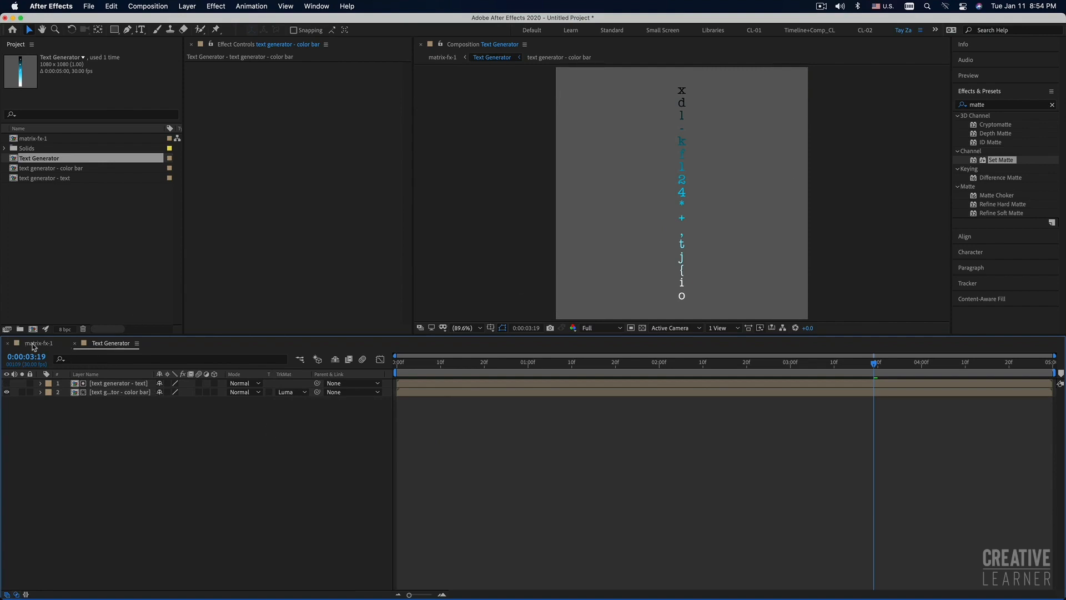
{"action": "left_click", "coordinate": [34, 344]}
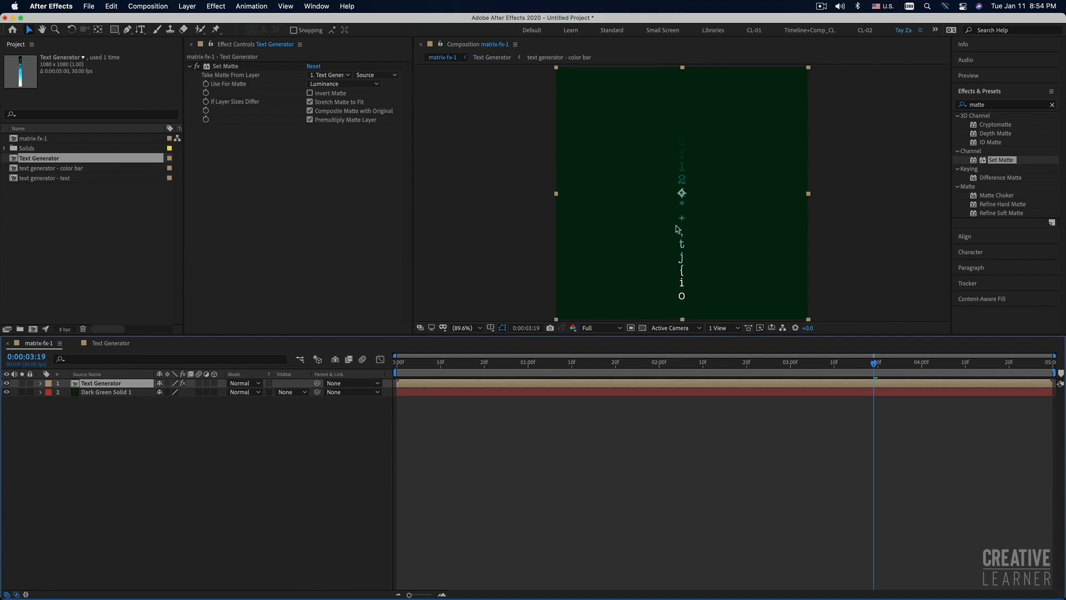
{"action": "left_click", "coordinate": [118, 346]}
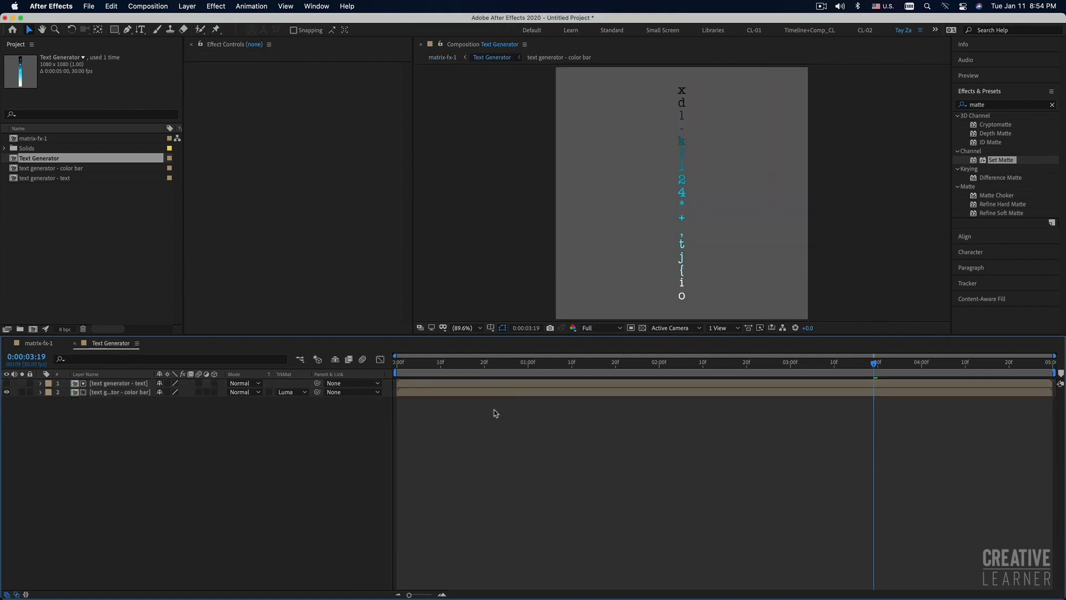
In the text generator - color bar composition, change the middle stop of the Color Bar's gradient fill to green 00FF09
{"action": "left_click", "coordinate": [494, 396]}
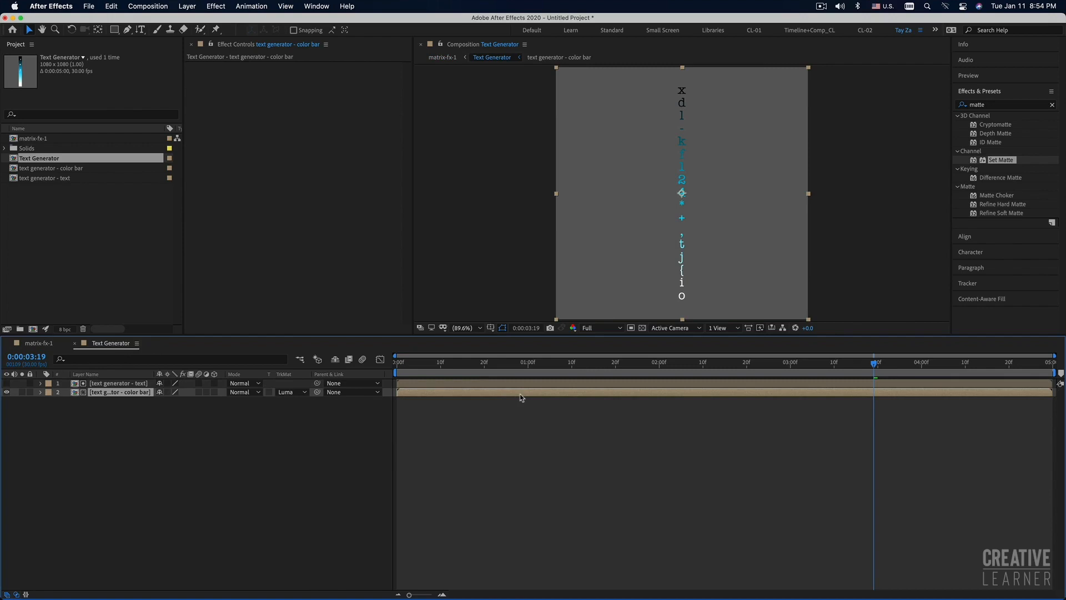
{"action": "double_click", "coordinate": [522, 396]}
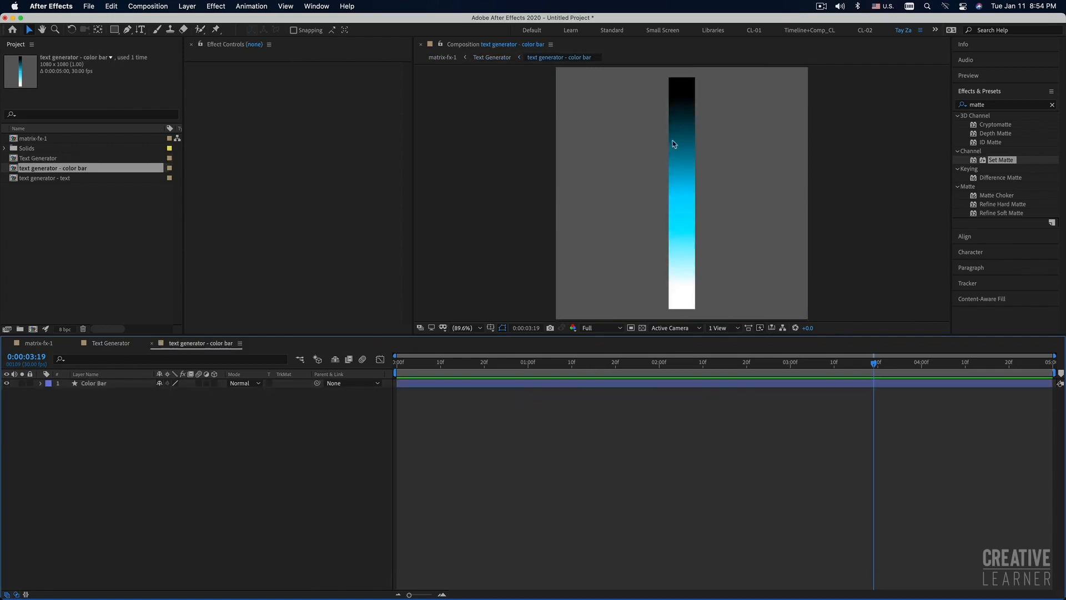
{"action": "left_click", "coordinate": [532, 385]}
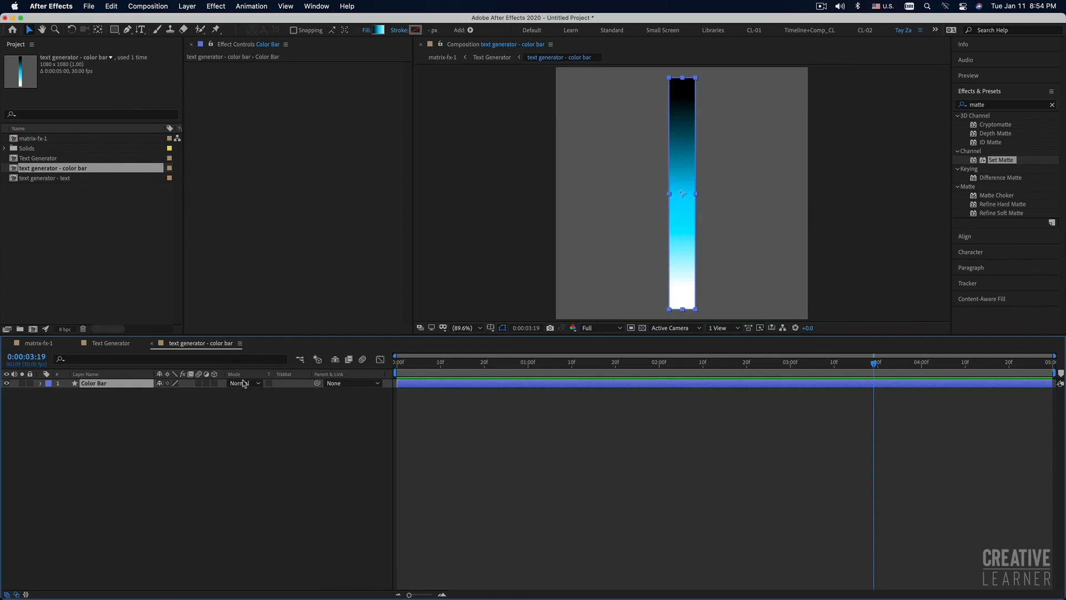
{"action": "left_click", "coordinate": [41, 383]}
{"action": "left_click", "coordinate": [51, 393]}
{"action": "left_click", "coordinate": [59, 401]}
{"action": "left_click", "coordinate": [68, 428]}
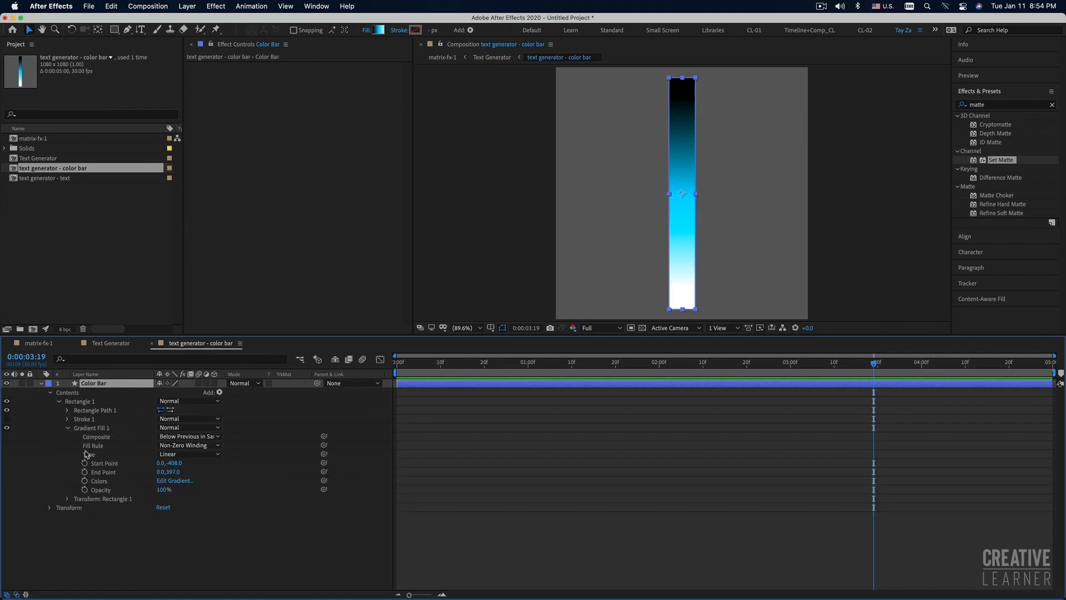
{"action": "left_click", "coordinate": [174, 481]}
{"action": "left_click_drag", "start_coordinate": [406, 79], "coordinate": [435, 87]}
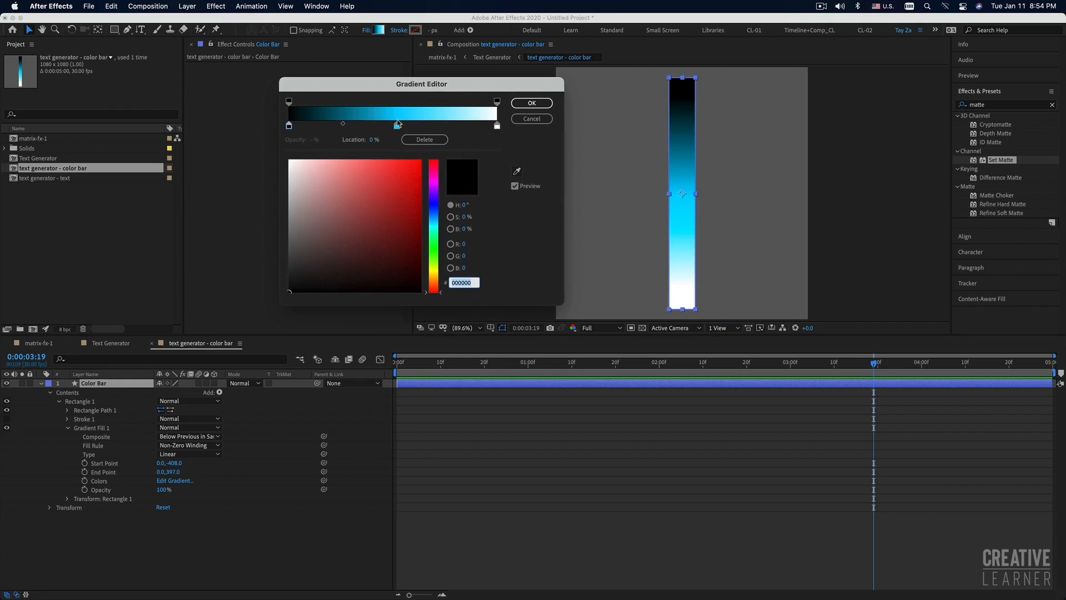
{"action": "left_click", "coordinate": [397, 127]}
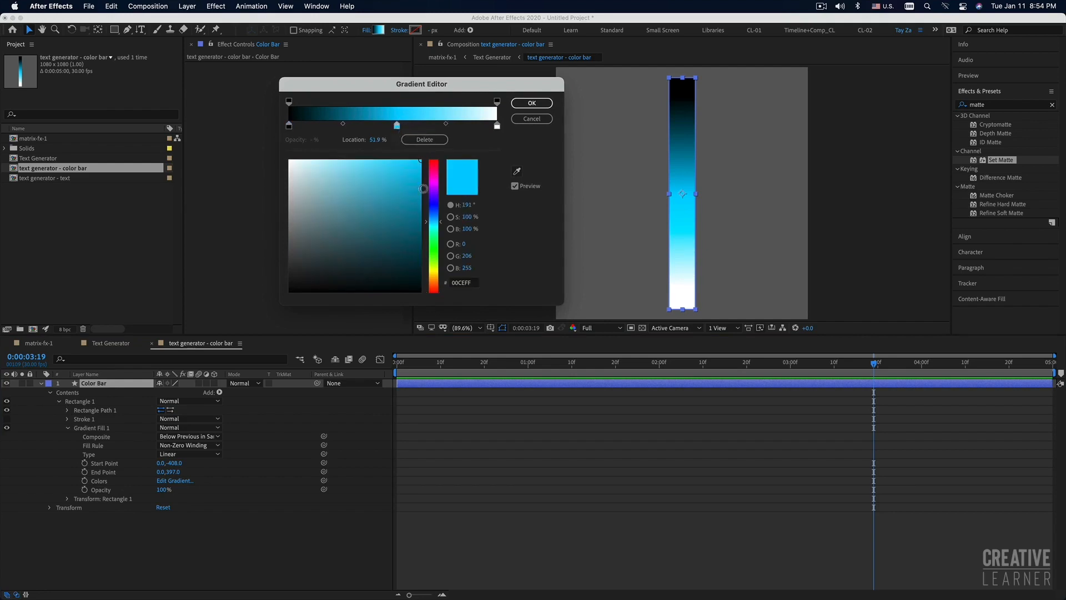
{"action": "left_click", "coordinate": [433, 247]}
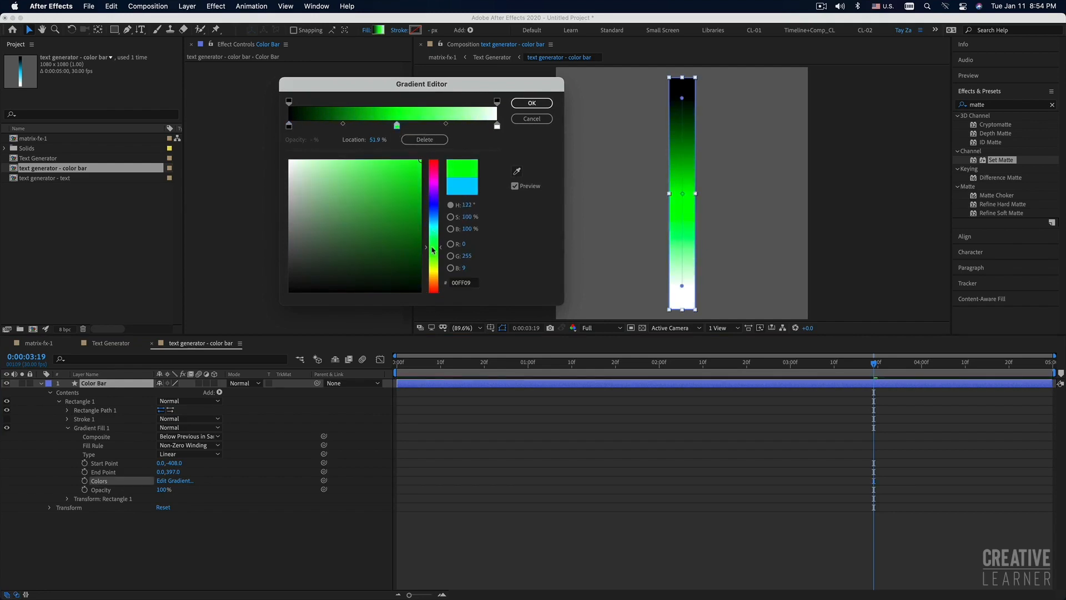
{"action": "left_click", "coordinate": [532, 102]}
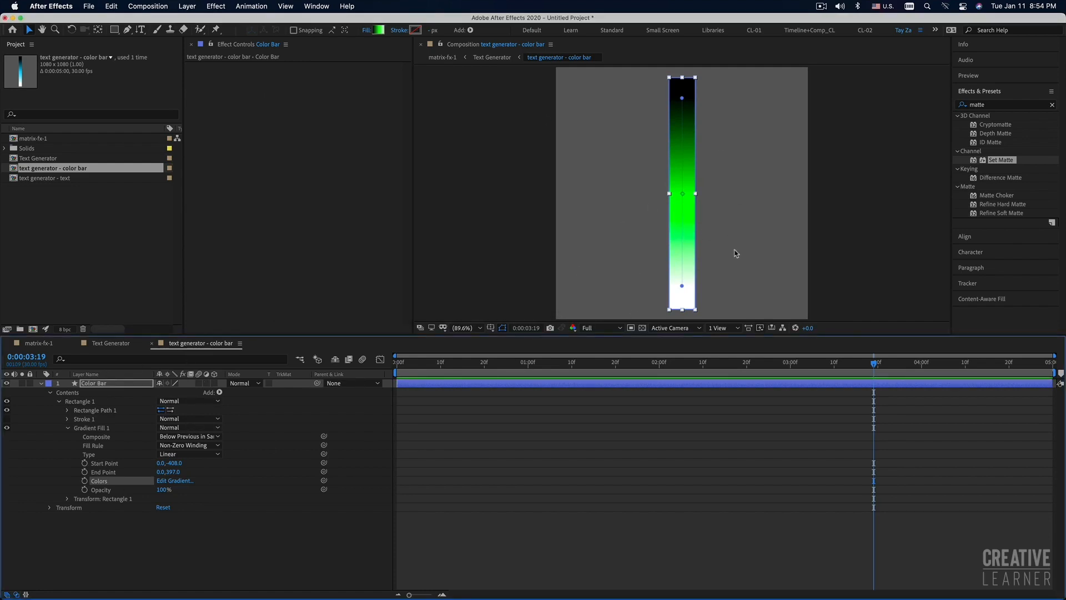
In matrix-fx-1, darken the green background solid to 0A190B and play back the composition
{"action": "left_click", "coordinate": [104, 347]}
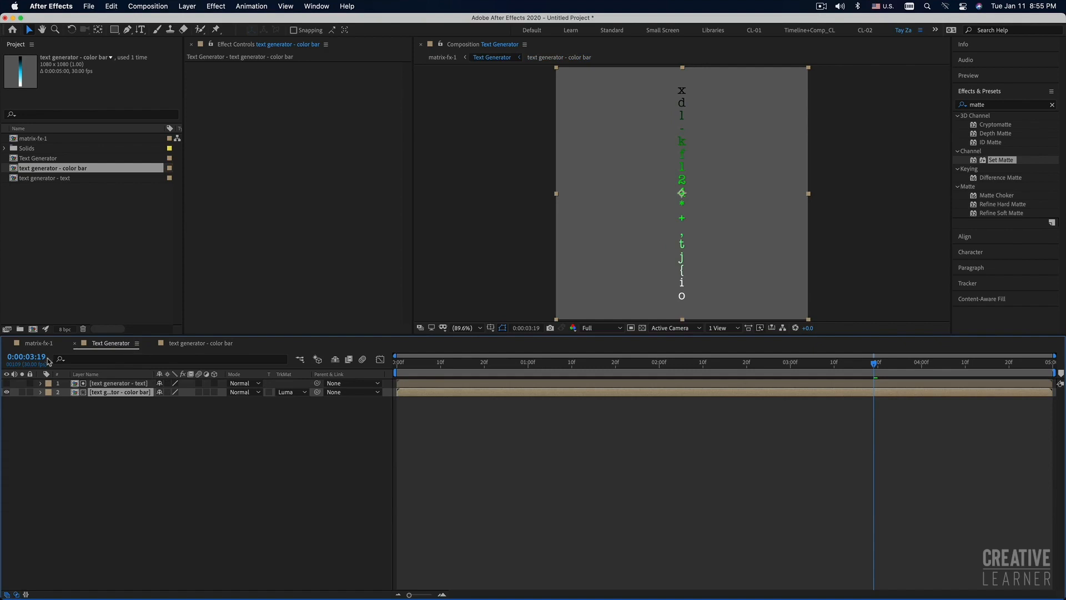
{"action": "left_click", "coordinate": [33, 345]}
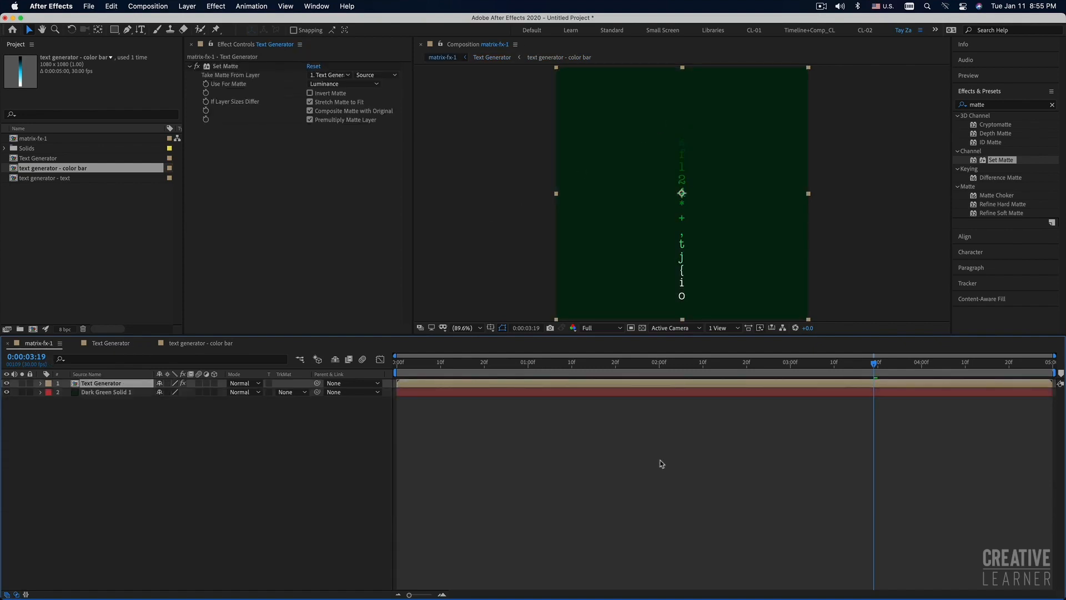
{"action": "left_click", "coordinate": [560, 392]}
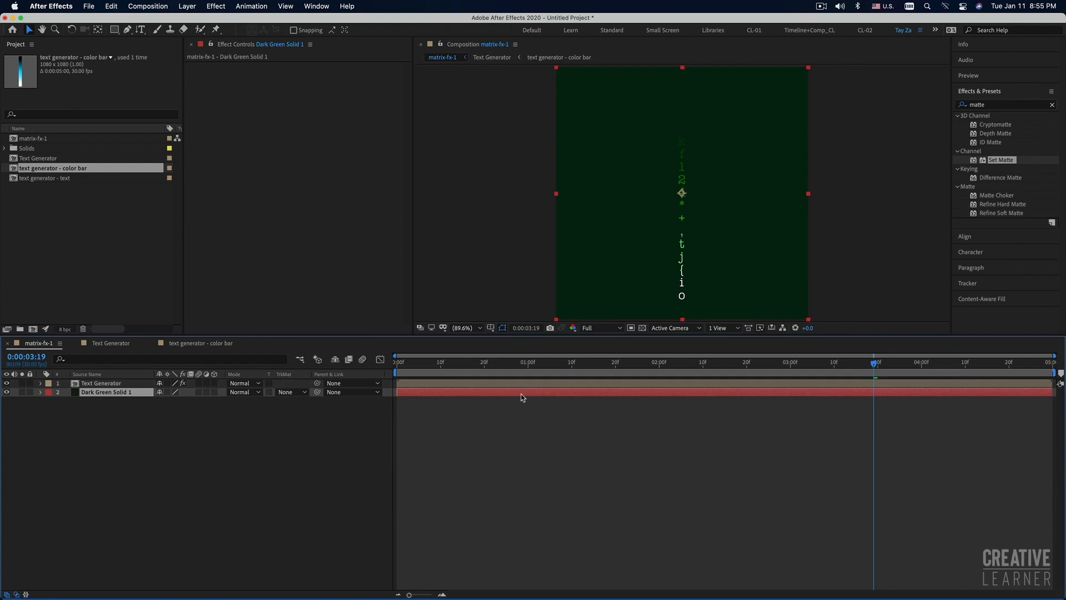
{"action": "key", "text": "super+shift+y"}
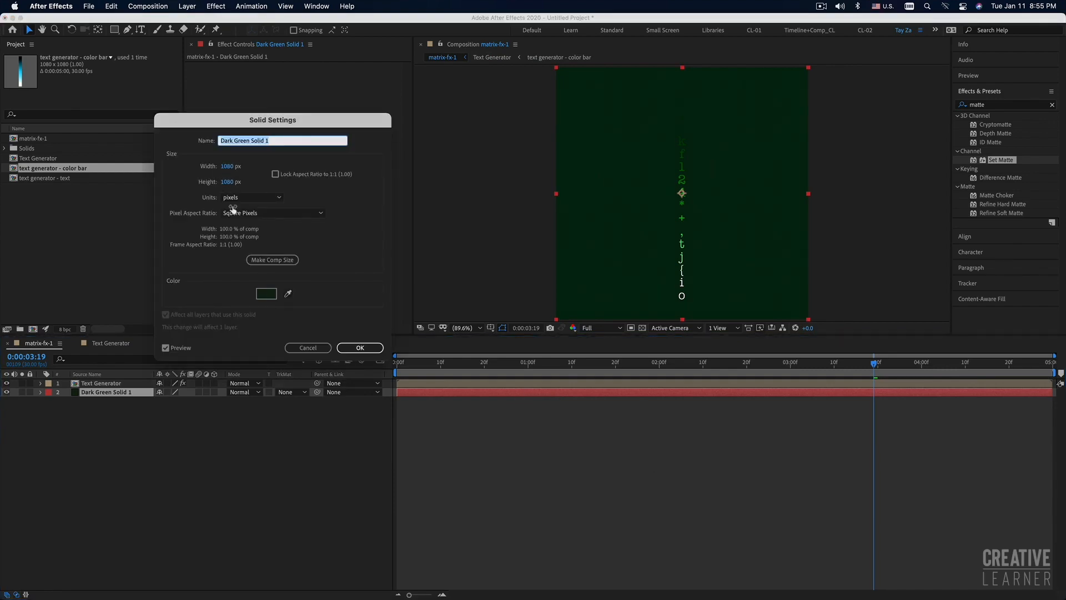
{"action": "left_click", "coordinate": [266, 293]}
{"action": "left_click_drag", "start_coordinate": [267, 256], "coordinate": [280, 245]}
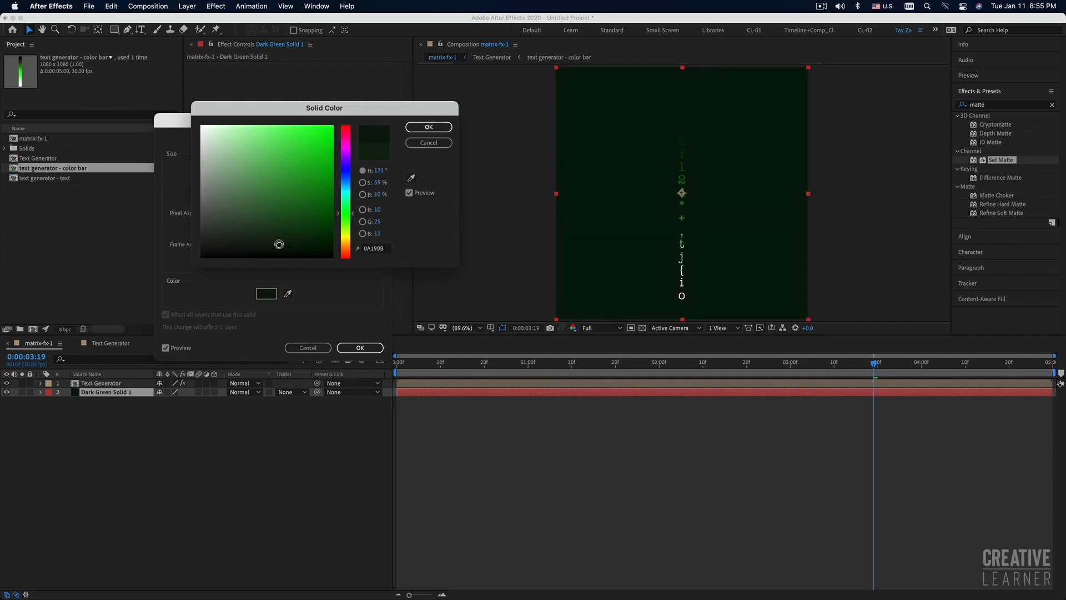
{"action": "left_click", "coordinate": [431, 128]}
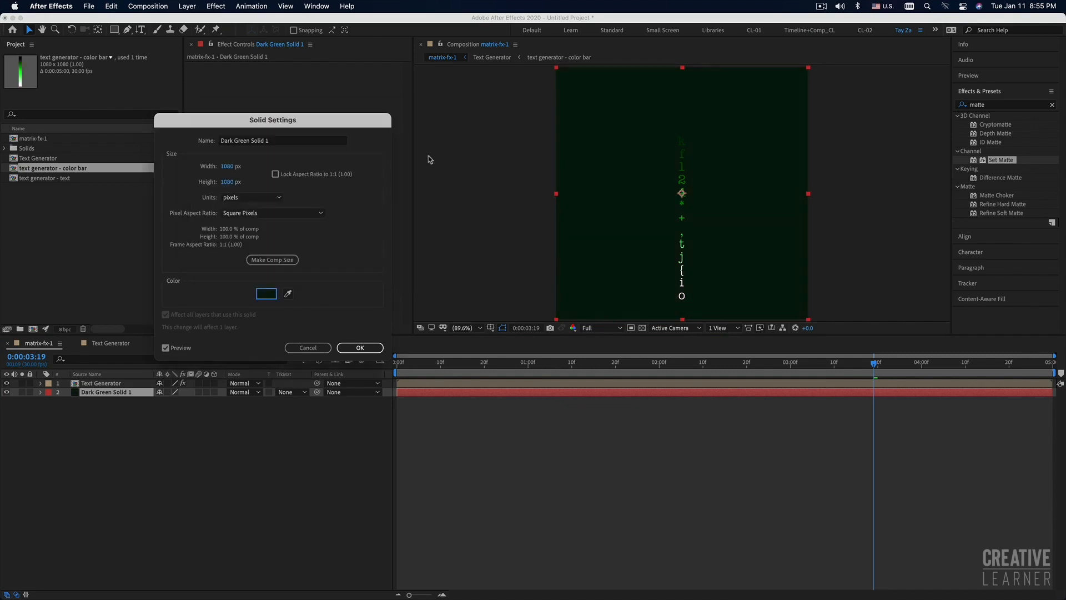
{"action": "left_click", "coordinate": [361, 348]}
{"action": "left_click", "coordinate": [511, 462]}
{"action": "key", "text": "space"}
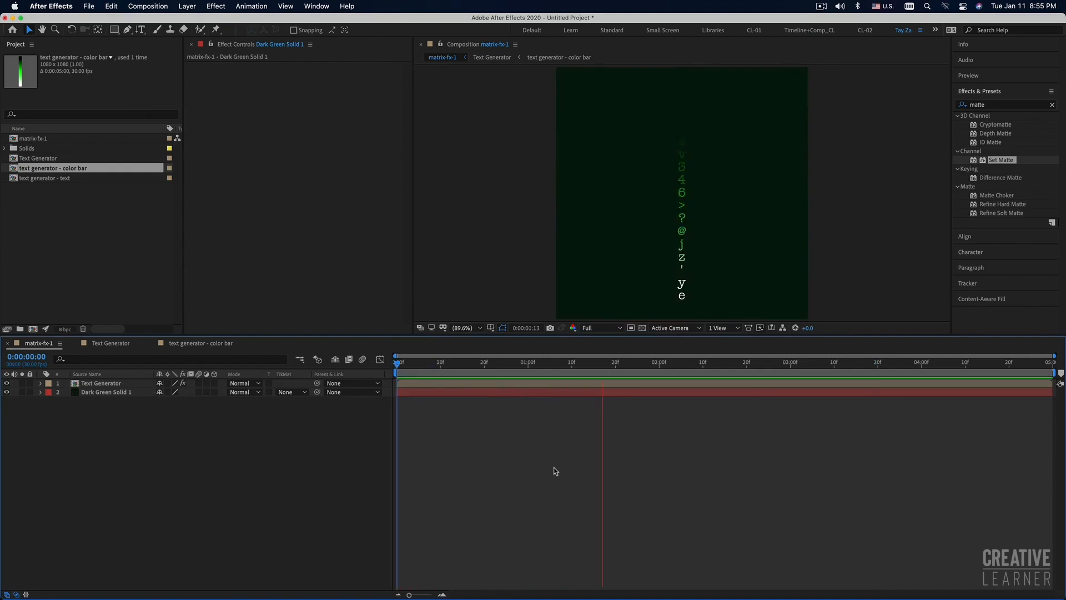
Keyframe the Text Generator layer's Position from about 540, -359 at 0 s to 540, 540 at 1 s and play back the drop
{"action": "left_click", "coordinate": [506, 385]}
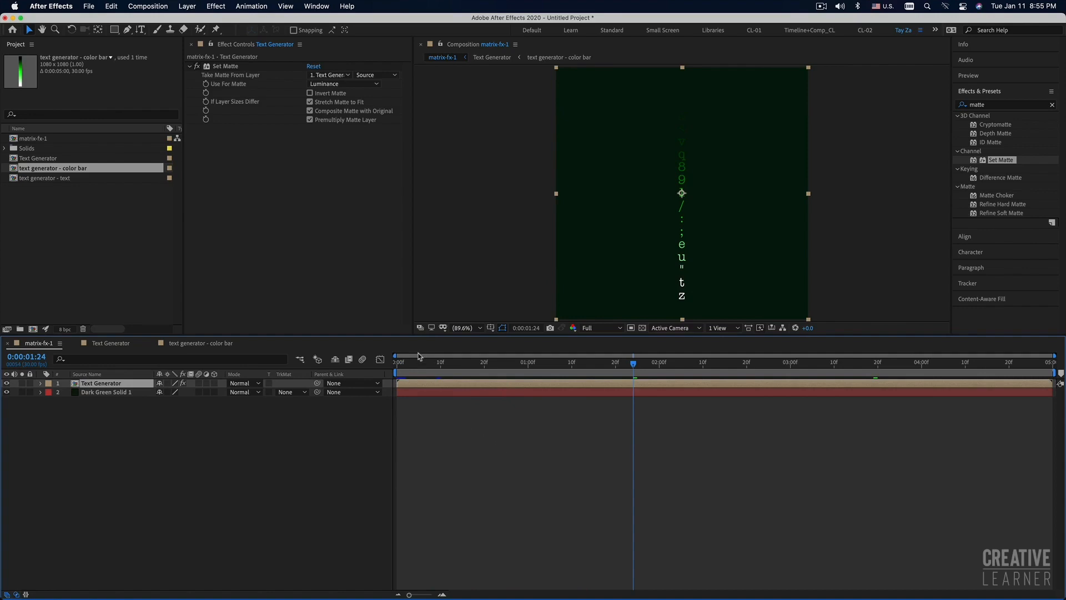
{"action": "key", "text": "Home"}
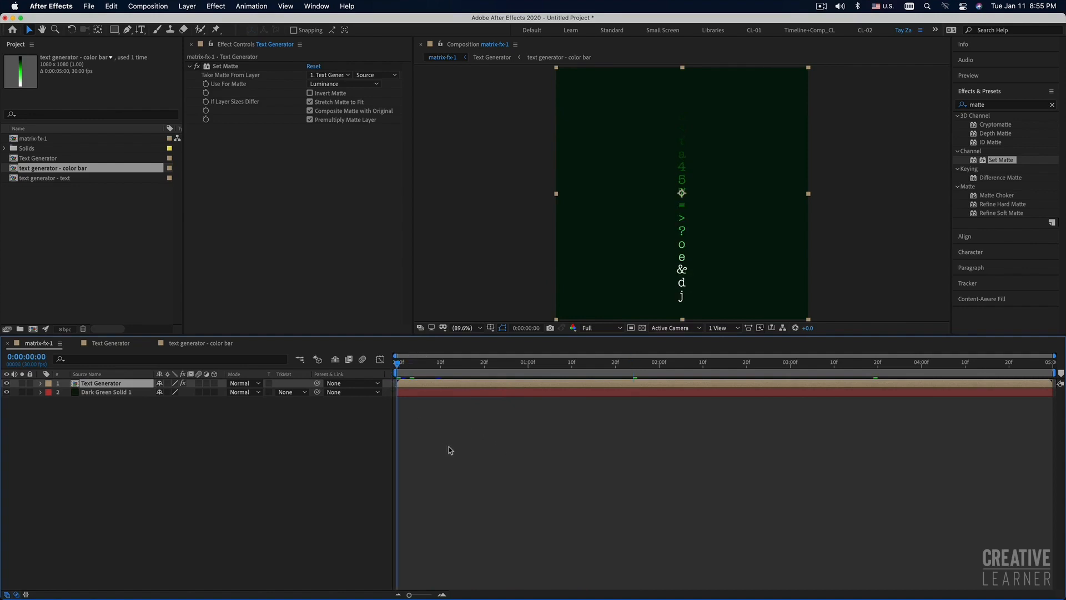
{"action": "key", "text": "p"}
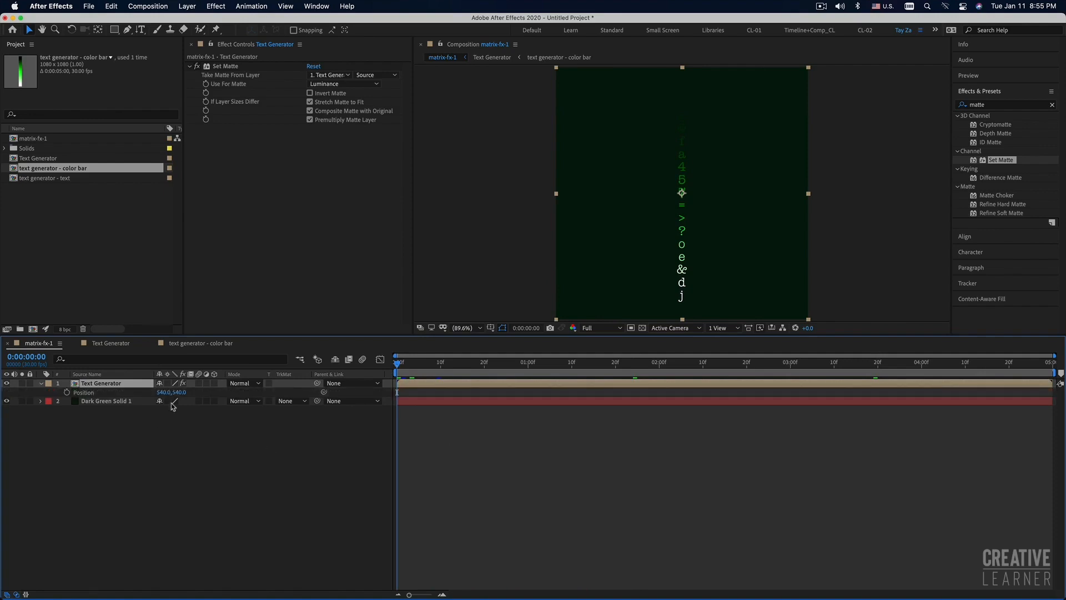
{"action": "left_click", "coordinate": [66, 393]}
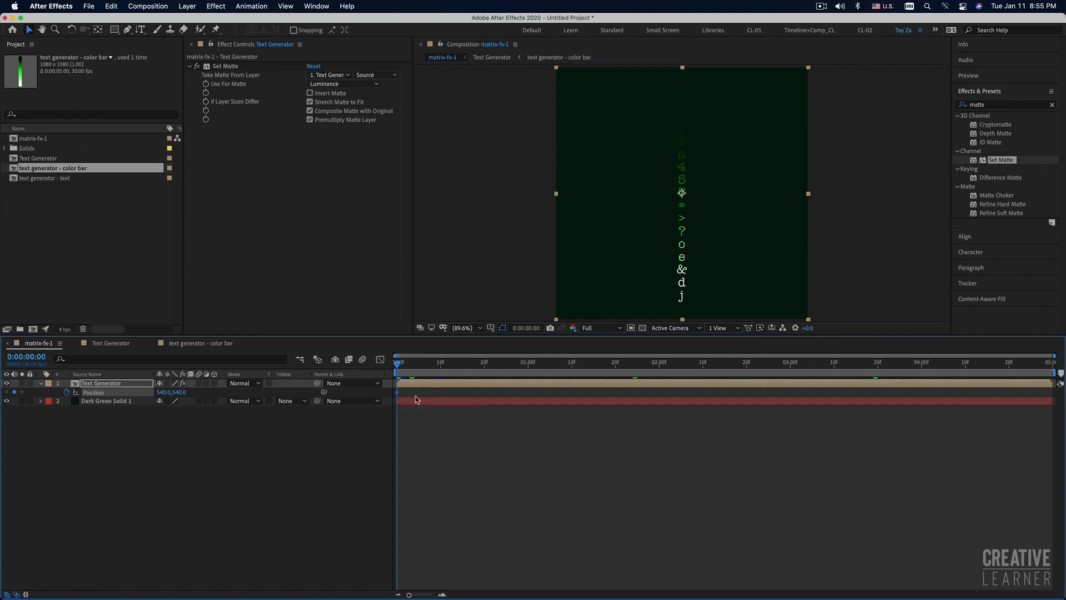
{"action": "left_click_drag", "start_coordinate": [399, 395], "coordinate": [613, 396]}
{"action": "left_click_drag", "start_coordinate": [574, 395], "coordinate": [529, 395]}
{"action": "left_click_drag", "start_coordinate": [683, 268], "coordinate": [701, 83]}
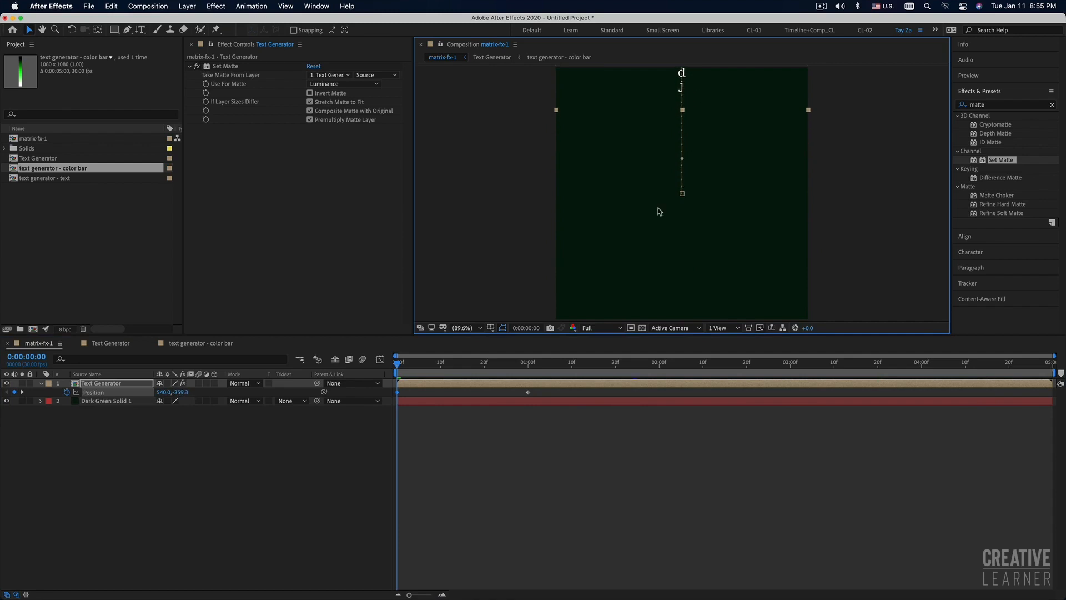
{"action": "key", "text": "space"}
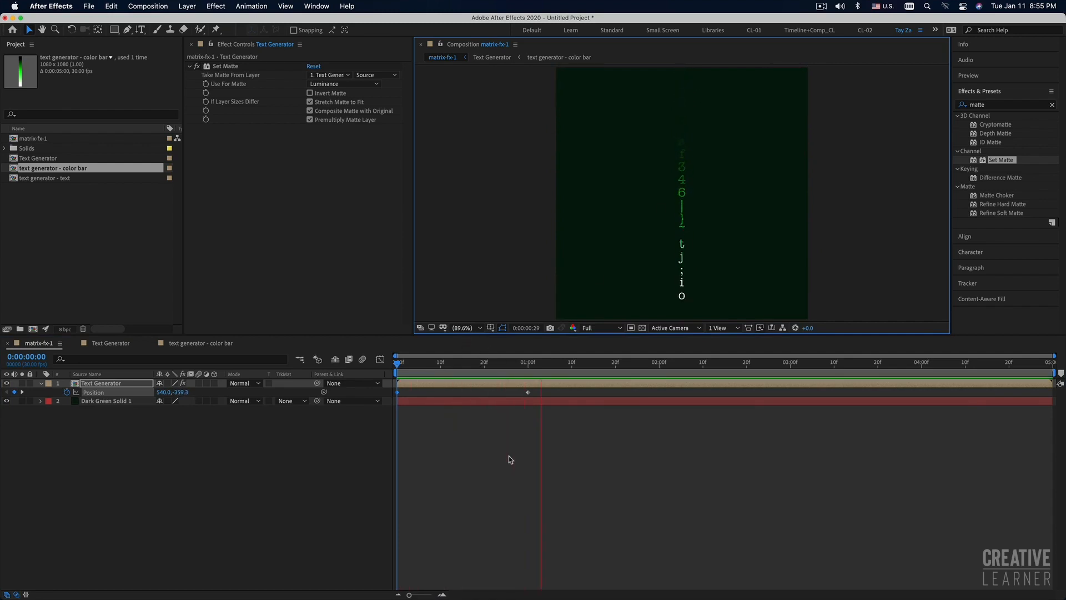
Move the Text Generator layer's second Position keyframe to 4 s and play back the slower drop
{"action": "left_click_drag", "start_coordinate": [528, 393], "coordinate": [922, 392]}
{"action": "key", "text": "Home"}
{"action": "key", "text": "space"}
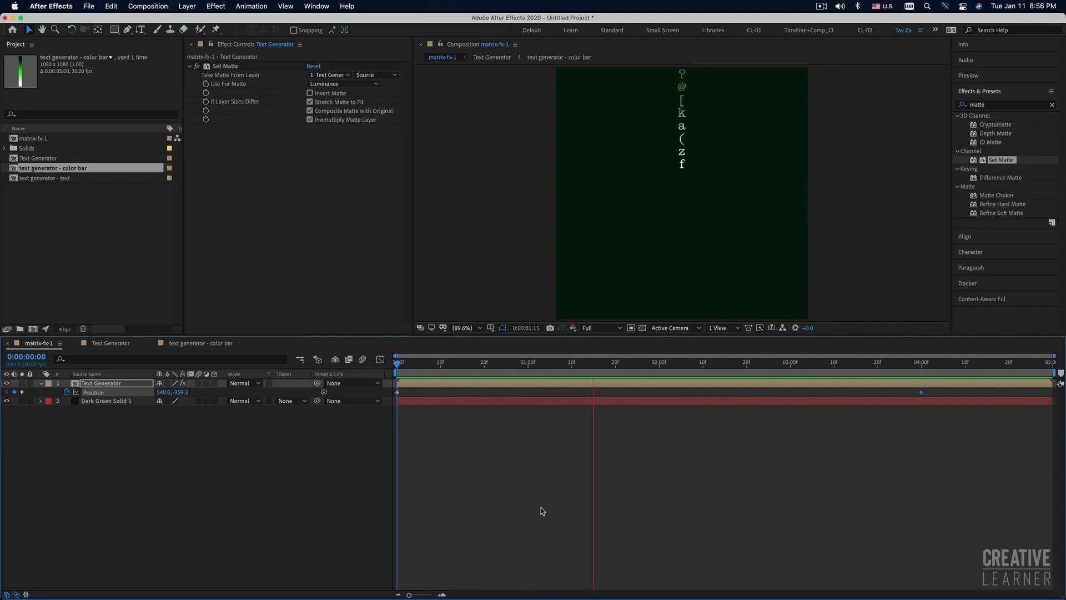
{"action": "key", "text": "space"}
Apply Easy Ease to both Position keyframes of the Text Generator layer and play back the eased fall
{"action": "left_click_drag", "start_coordinate": [932, 389], "coordinate": [368, 408]}
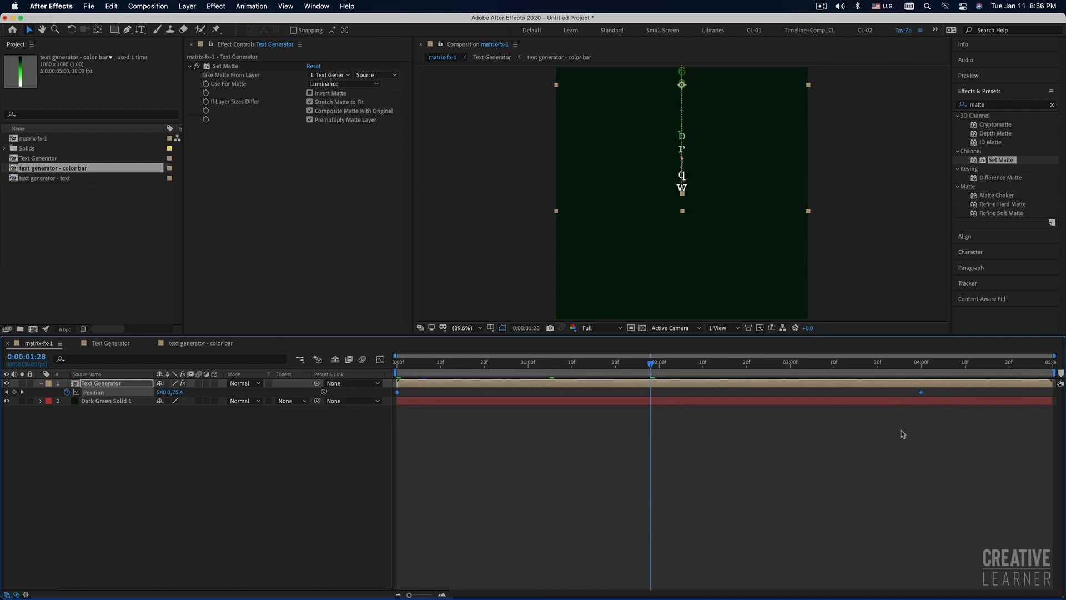
{"action": "key", "text": "F9"}
{"action": "key", "text": "space"}
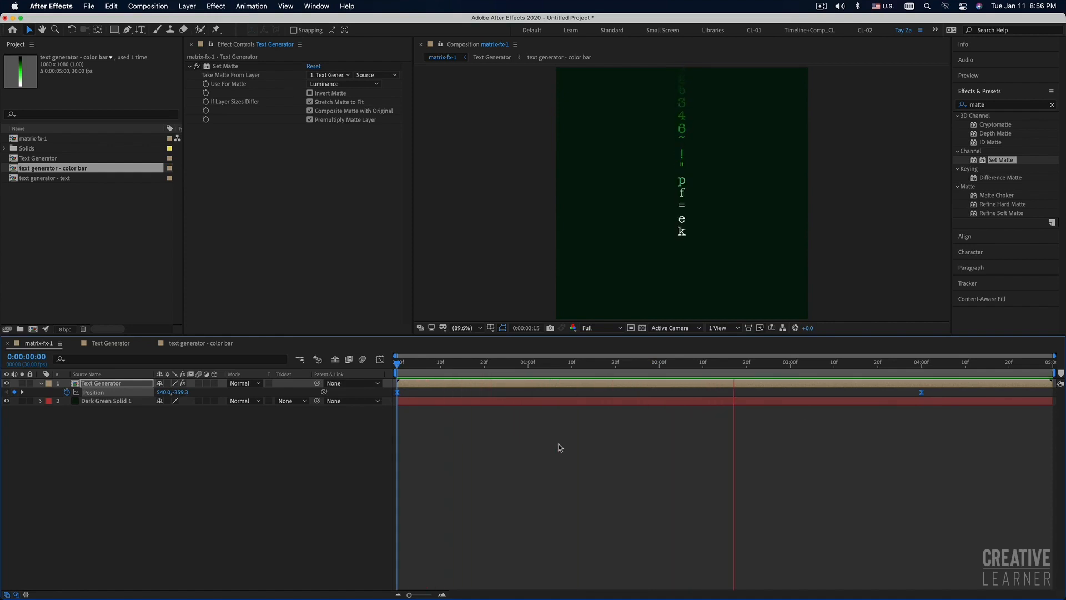
{"action": "key", "text": "space"}
{"action": "key", "text": "space"}
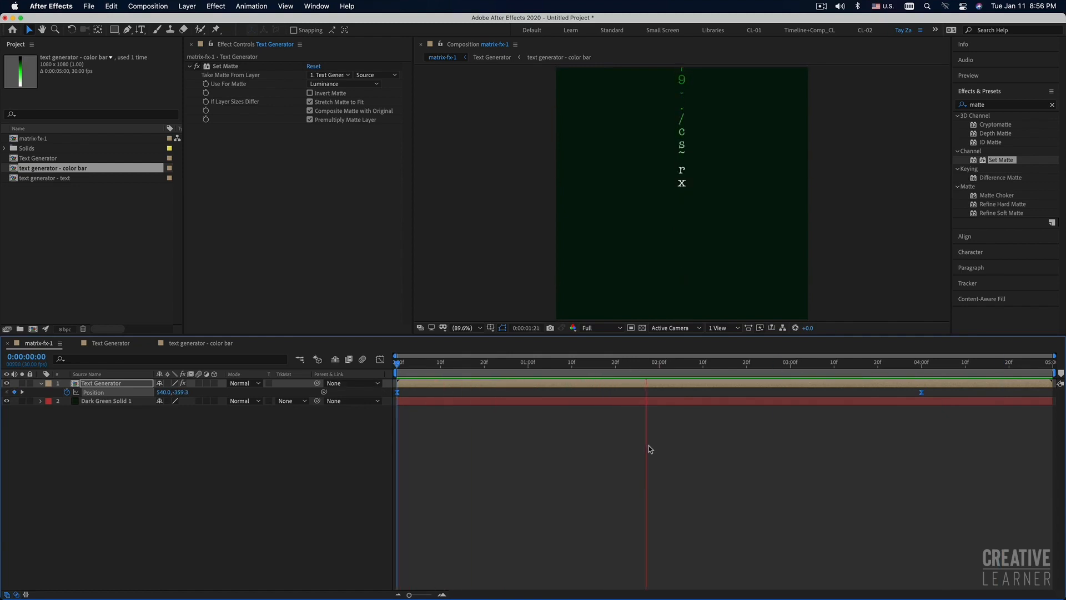
{"action": "key", "text": "space"}
{"action": "left_click", "coordinate": [652, 449]}
Try duplicating the Text Generator layer and moving the copy sideways, scrub through the motion, and undo the move and the duplication
{"action": "left_click", "coordinate": [599, 384]}
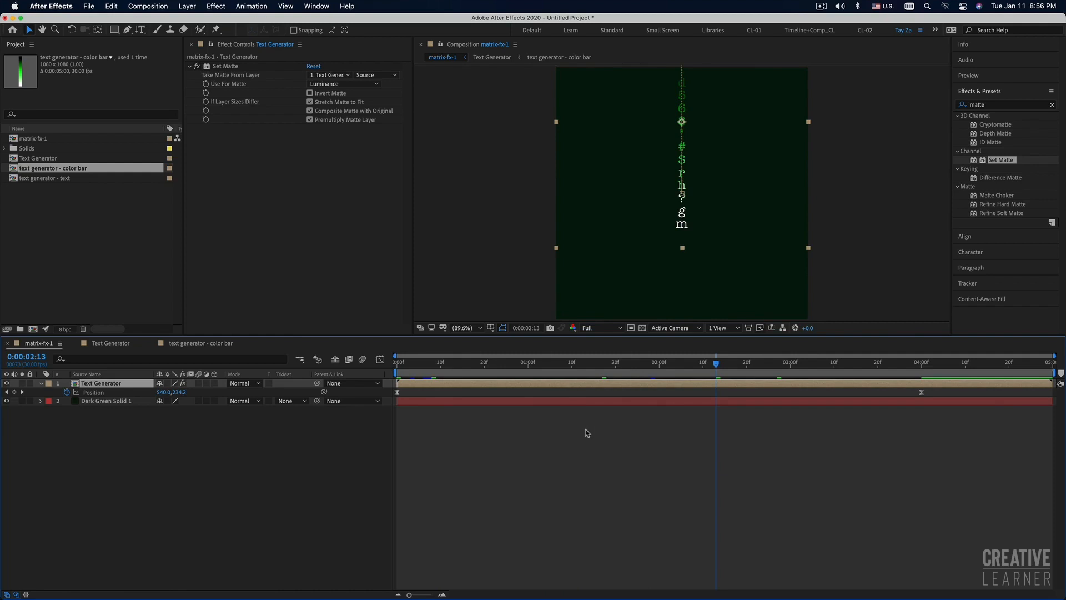
{"action": "key", "text": "super+d"}
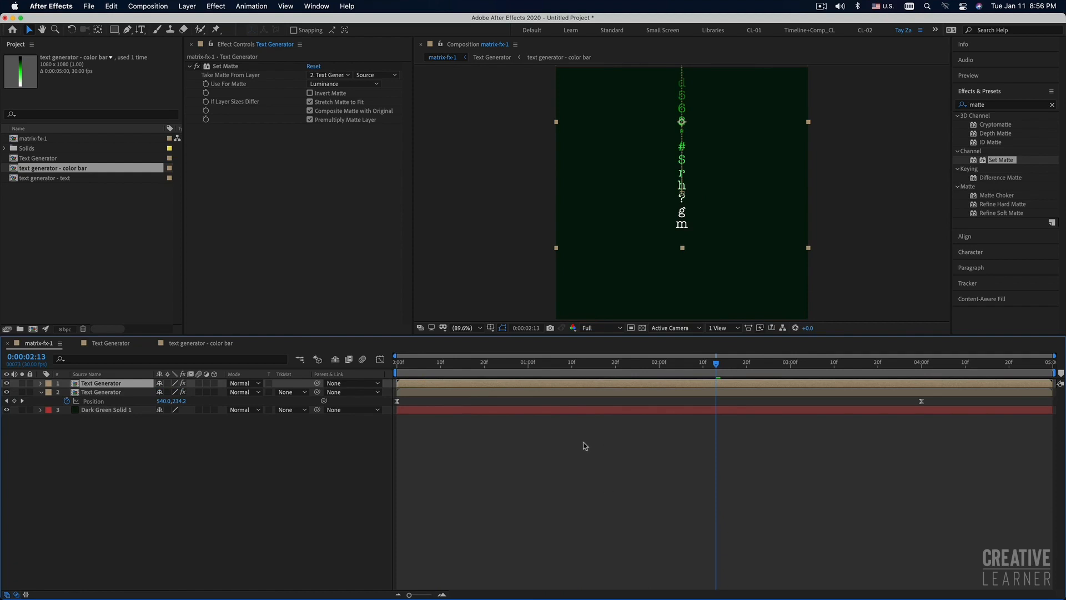
{"action": "left_click_drag", "start_coordinate": [722, 171], "coordinate": [684, 175]}
{"action": "key", "text": "Return"}
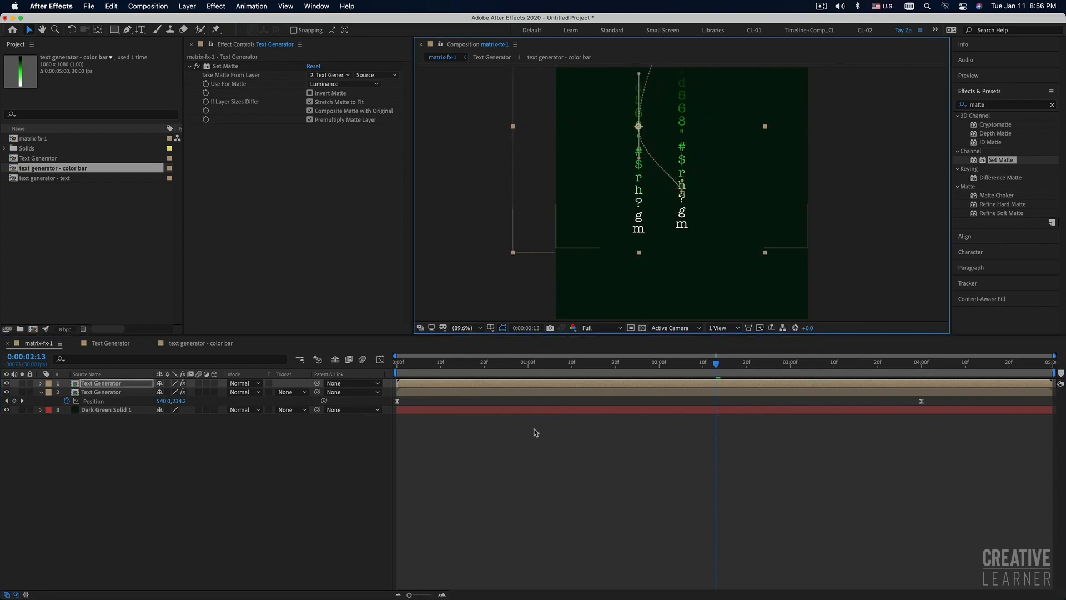
{"action": "left_click_drag", "start_coordinate": [483, 367], "coordinate": [686, 380]}
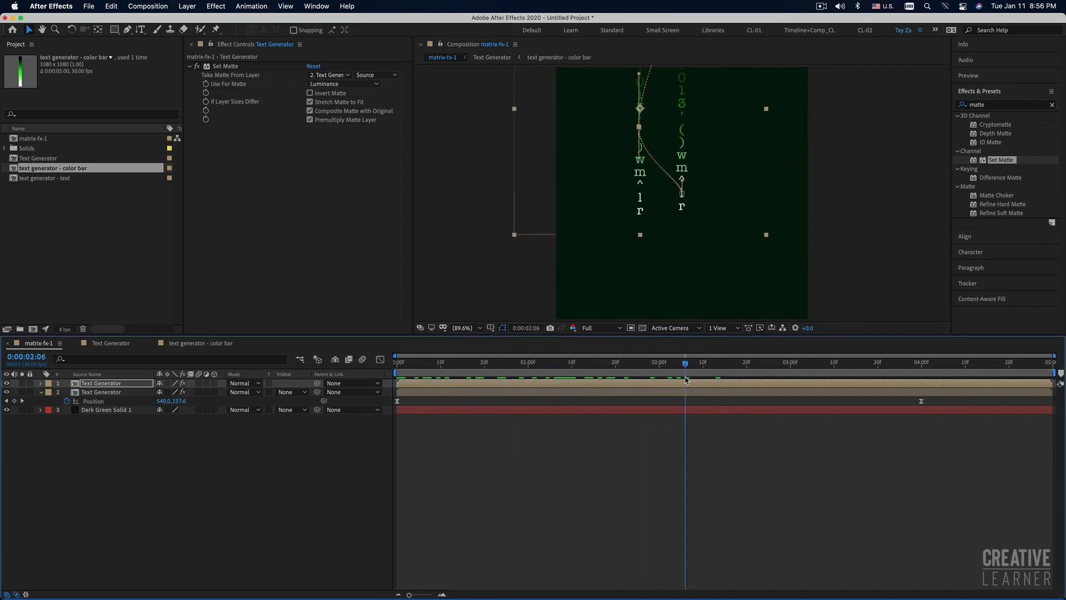
{"action": "key", "text": "super+z"}
{"action": "key", "text": "super+z"}
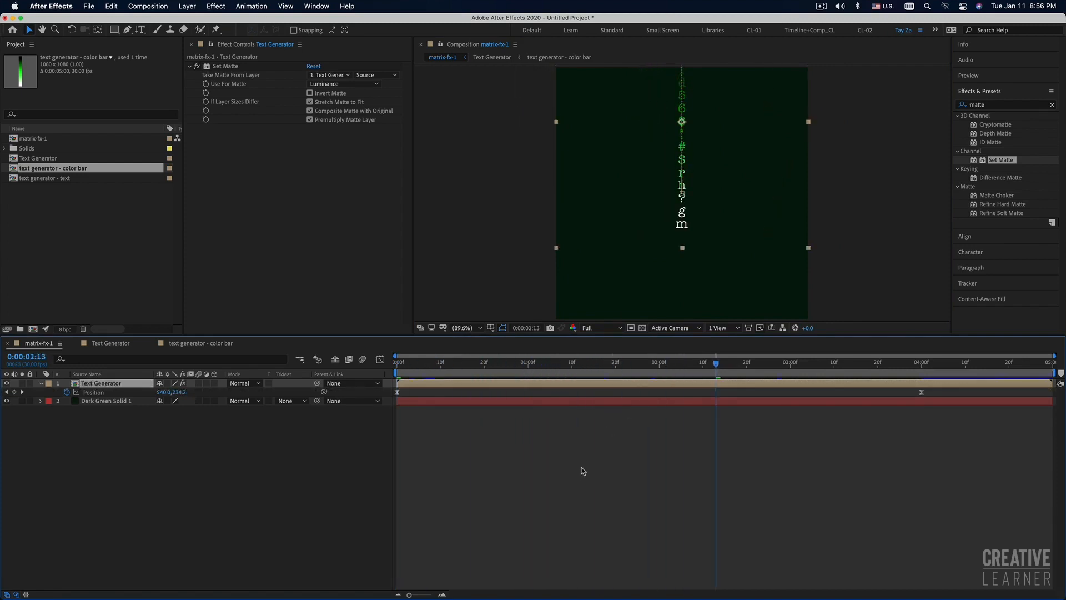
Pre-compose the Text Generator layer as "fx-1-green", moving all attributes into the new composition
{"action": "left_click", "coordinate": [581, 467]}
{"action": "left_click", "coordinate": [573, 384]}
{"action": "left_click", "coordinate": [576, 465]}
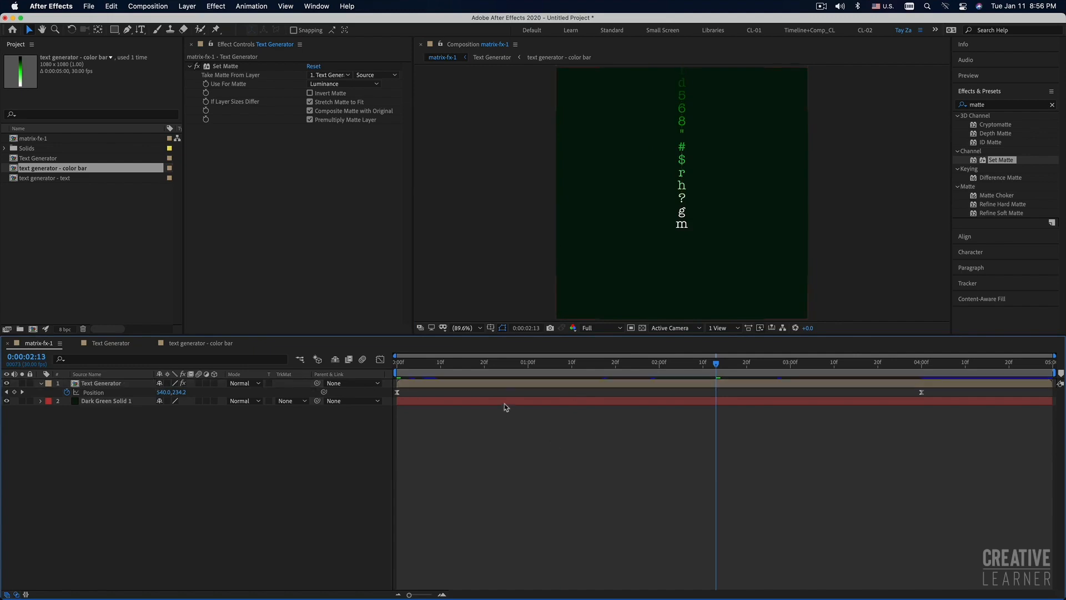
{"action": "left_click", "coordinate": [507, 387]}
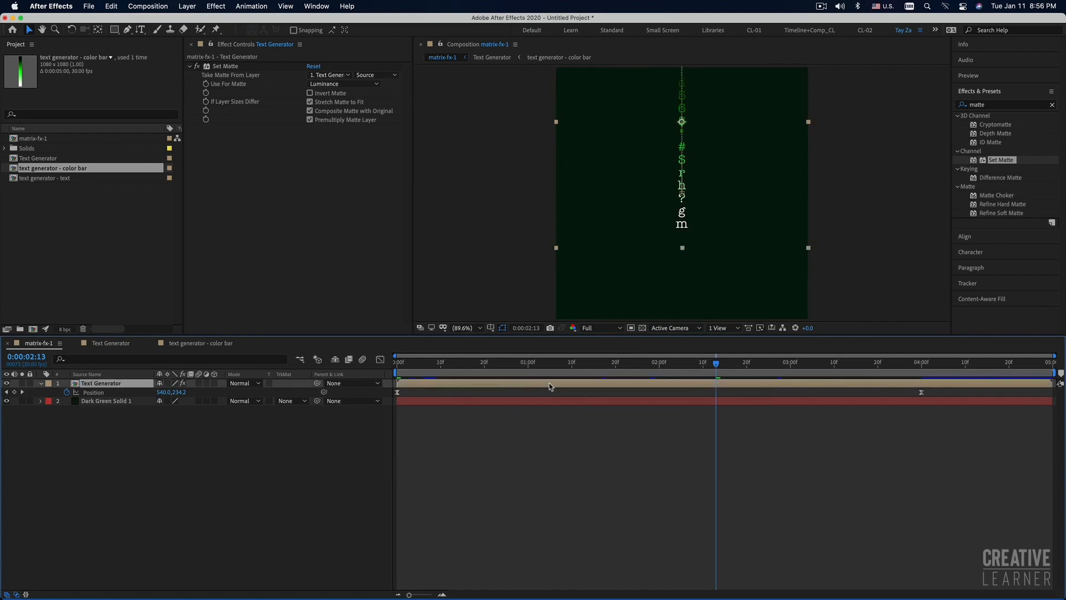
{"action": "right_click", "coordinate": [499, 388]}
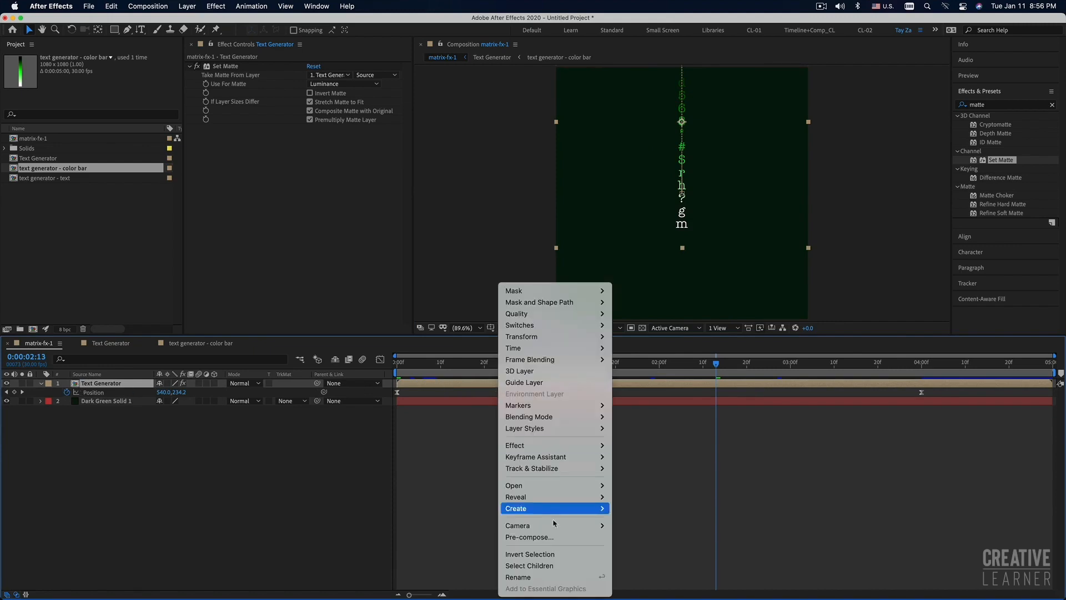
{"action": "left_click", "coordinate": [551, 537]}
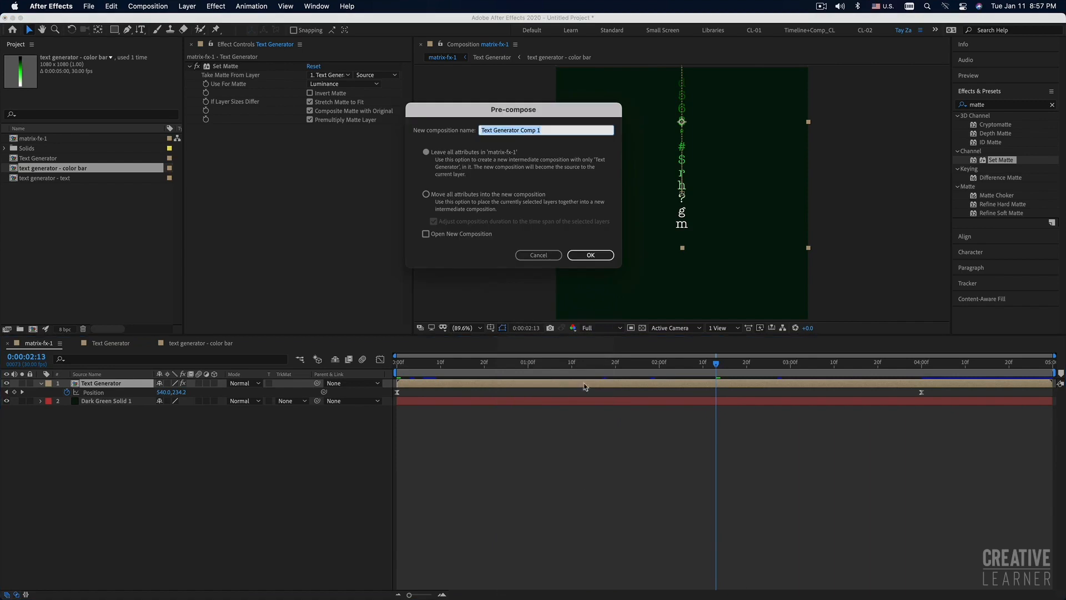
{"action": "left_click", "coordinate": [426, 194]}
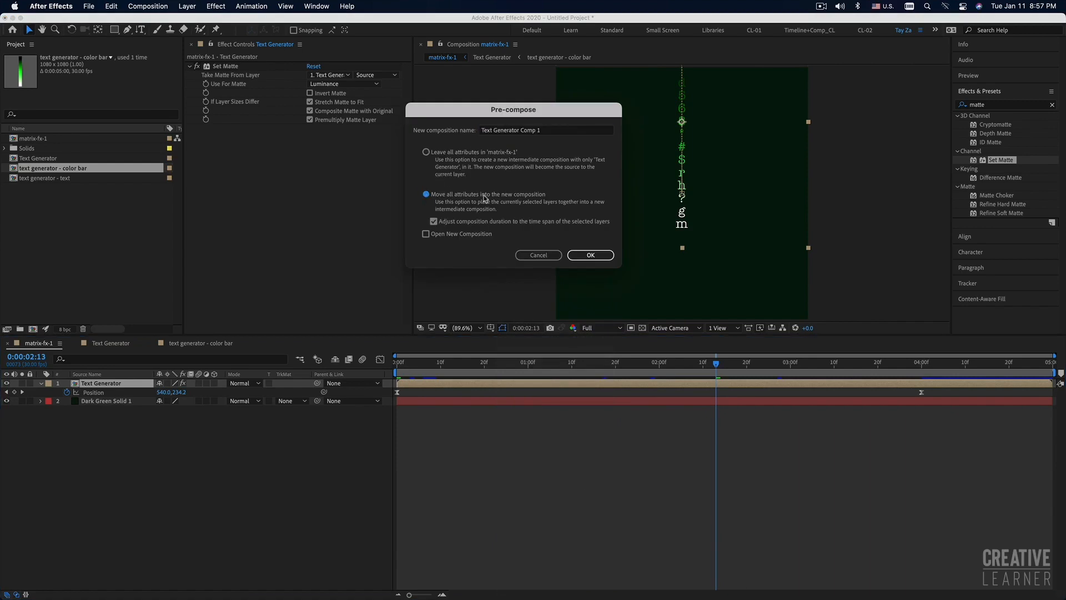
{"action": "left_click", "coordinate": [548, 131]}
{"action": "left_click_drag", "start_coordinate": [548, 132], "coordinate": [469, 135]}
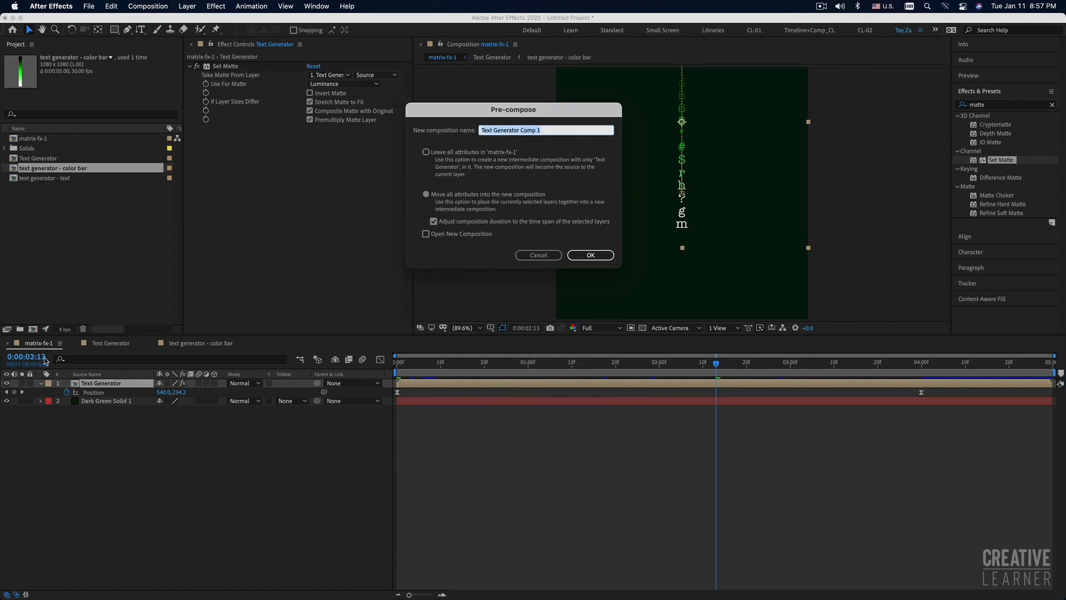
{"action": "type", "text": "m"}
{"action": "left_click", "coordinate": [591, 255]}
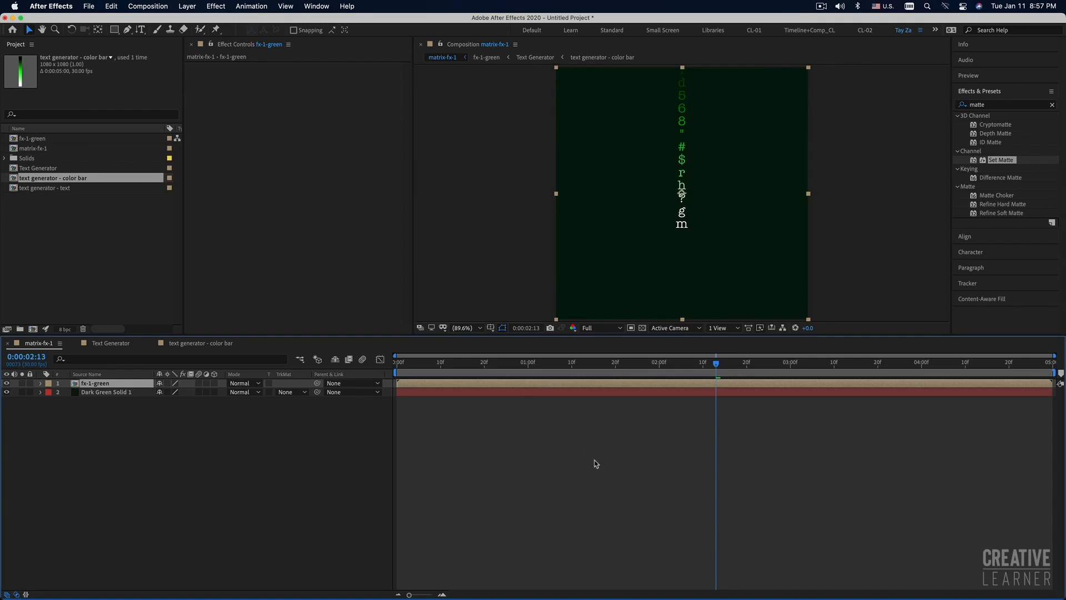
Duplicate the fx-1-green layer, offset the copy to the right and higher than the original, and preview both columns falling
{"action": "key", "text": "super+d"}
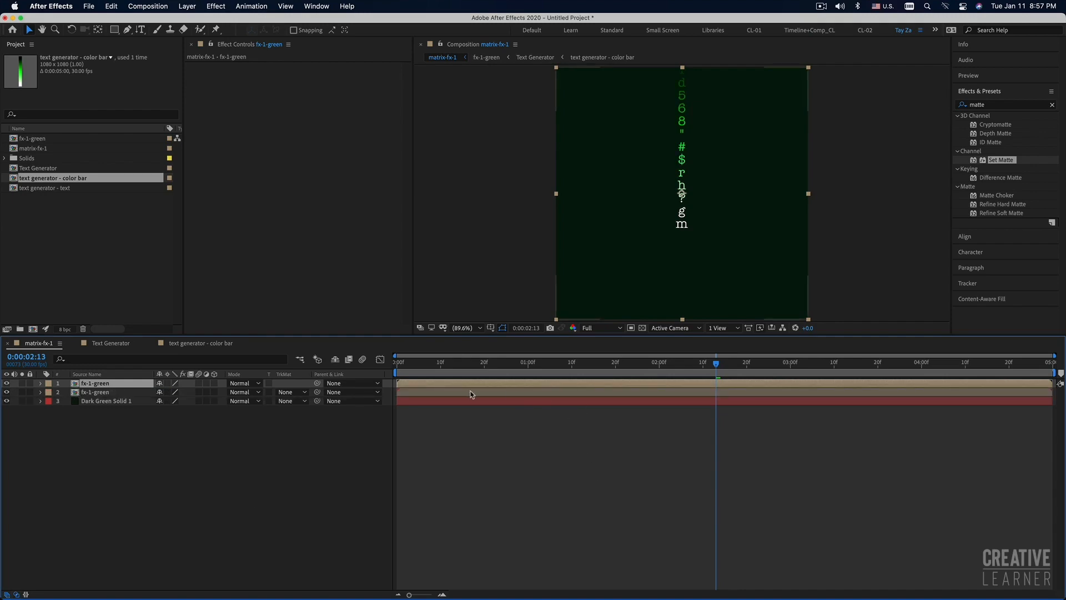
{"action": "left_click_drag", "start_coordinate": [681, 156], "coordinate": [711, 109]}
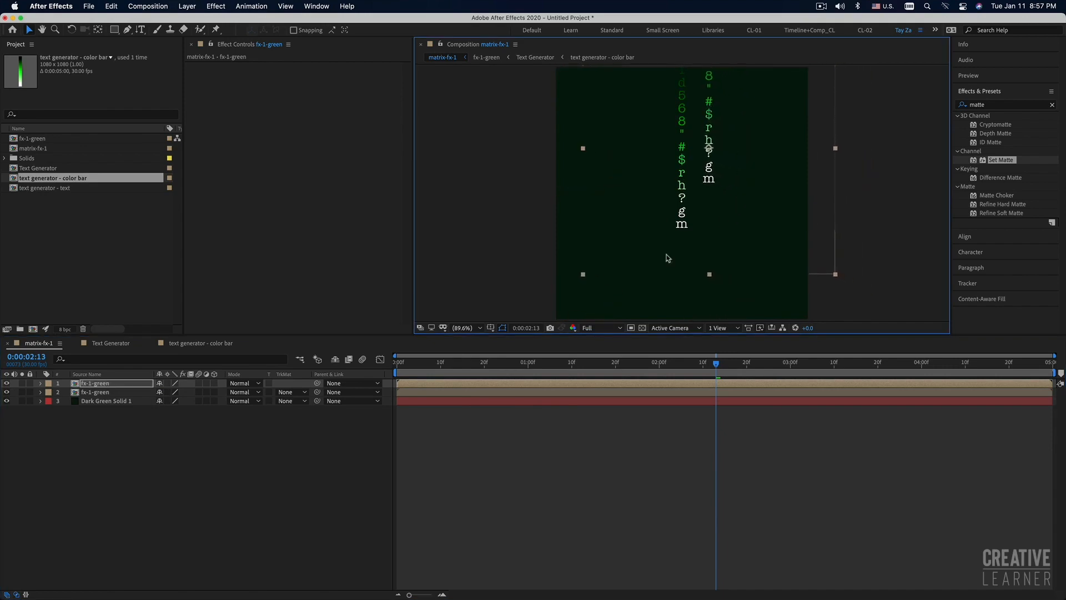
{"action": "left_click_drag", "start_coordinate": [446, 364], "coordinate": [397, 365]}
{"action": "key", "text": "space"}
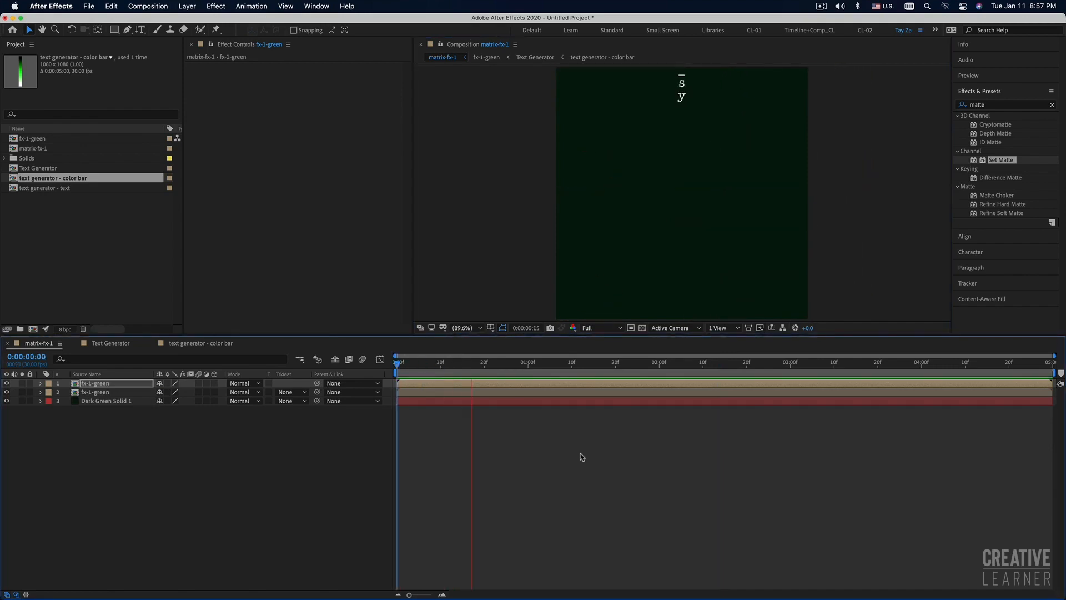
{"action": "key", "text": "space"}
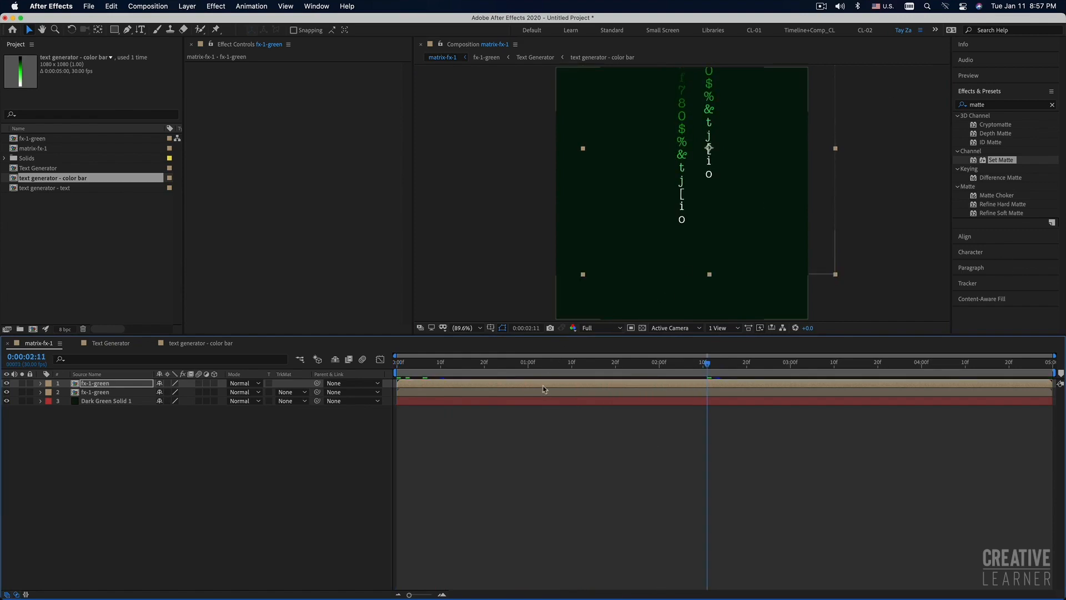
{"action": "left_click", "coordinate": [455, 454]}
{"action": "key", "text": "Home"}
{"action": "key", "text": "space"}
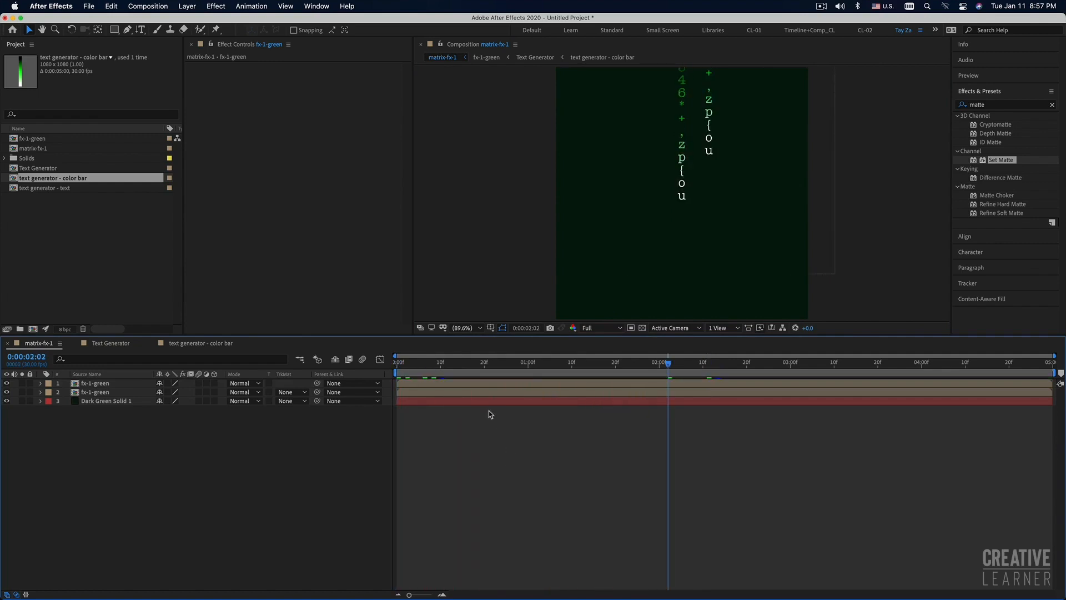
Duplicate the offset fx-1-green layer three more times, spreading the copies rightward at staggered heights to make five columns
{"action": "left_click", "coordinate": [449, 384]}
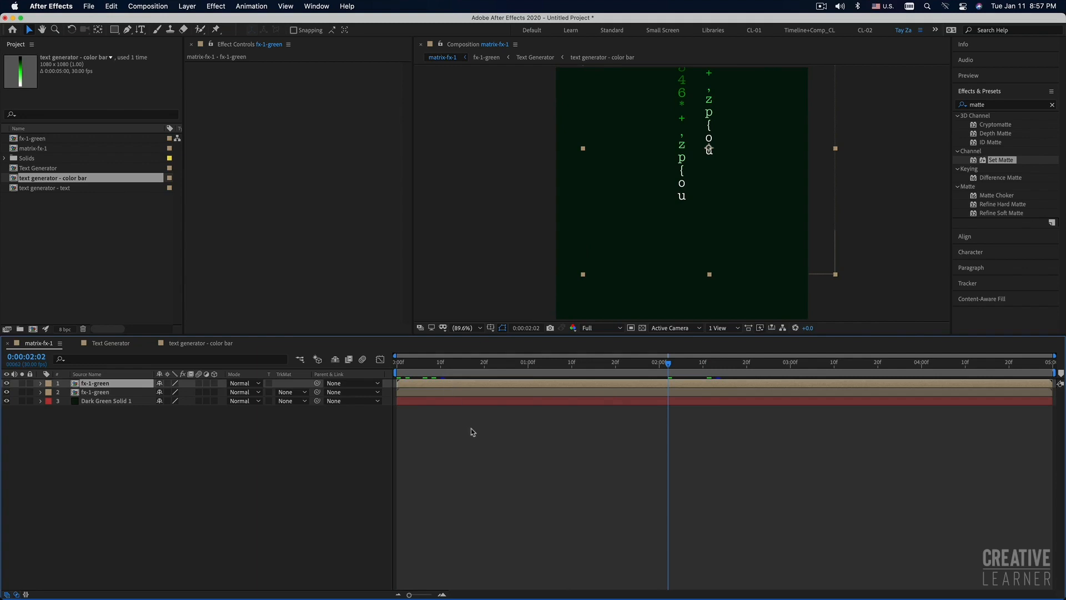
{"action": "key", "text": "super+d"}
{"action": "left_click_drag", "start_coordinate": [723, 191], "coordinate": [803, 149]}
{"action": "key", "text": "super+d"}
{"action": "key", "text": "super+d"}
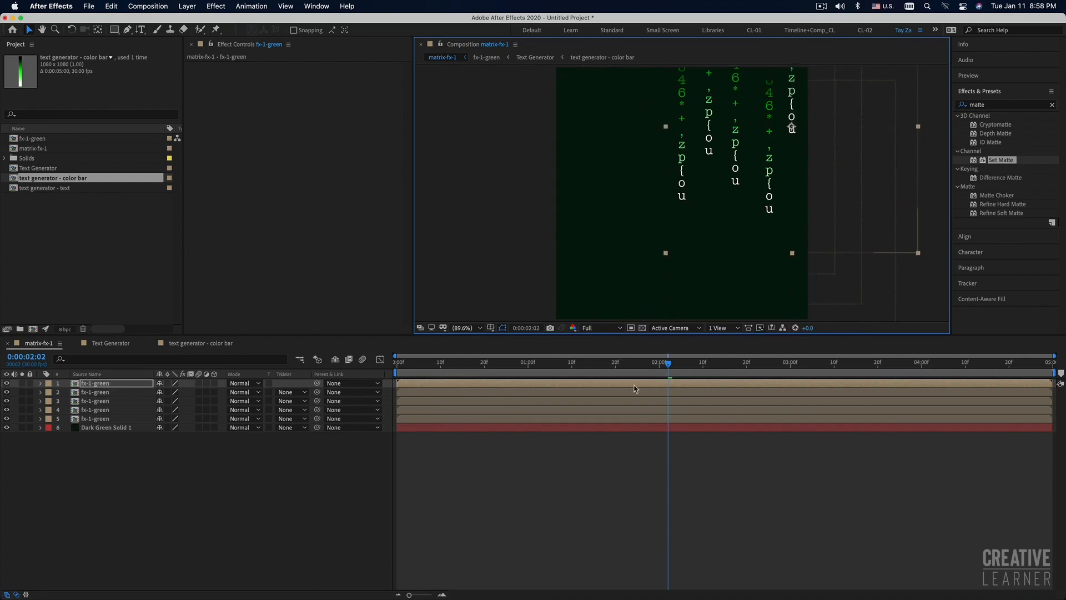
Duplicate all five fx-1-green layers, shift the copies to fill the left half of the frame, and delete the off-frame column
{"action": "left_click", "coordinate": [630, 419], "text": "shift"}
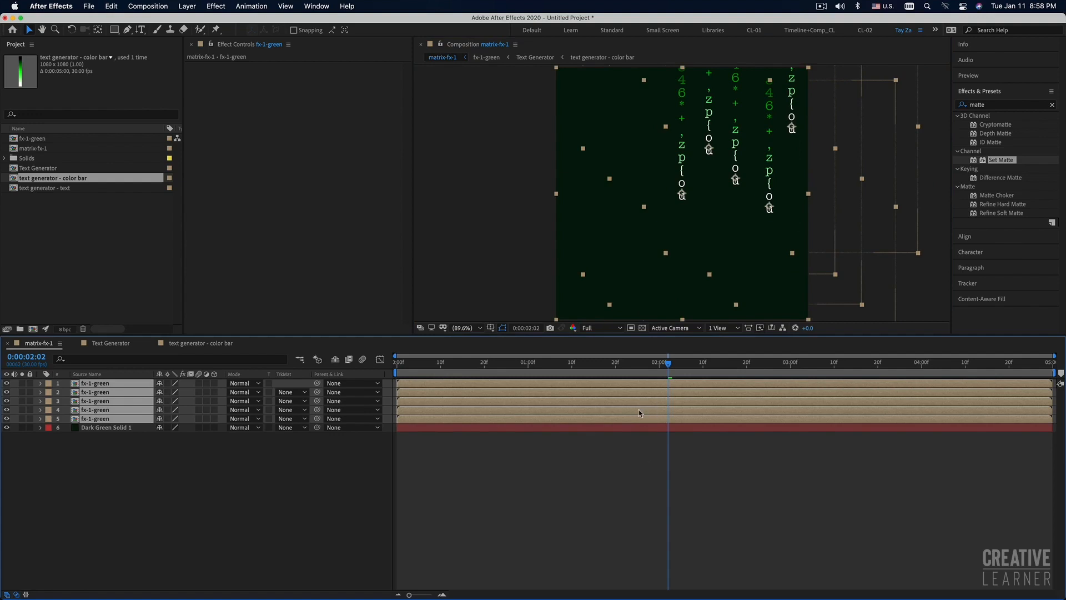
{"action": "key", "text": "super+d"}
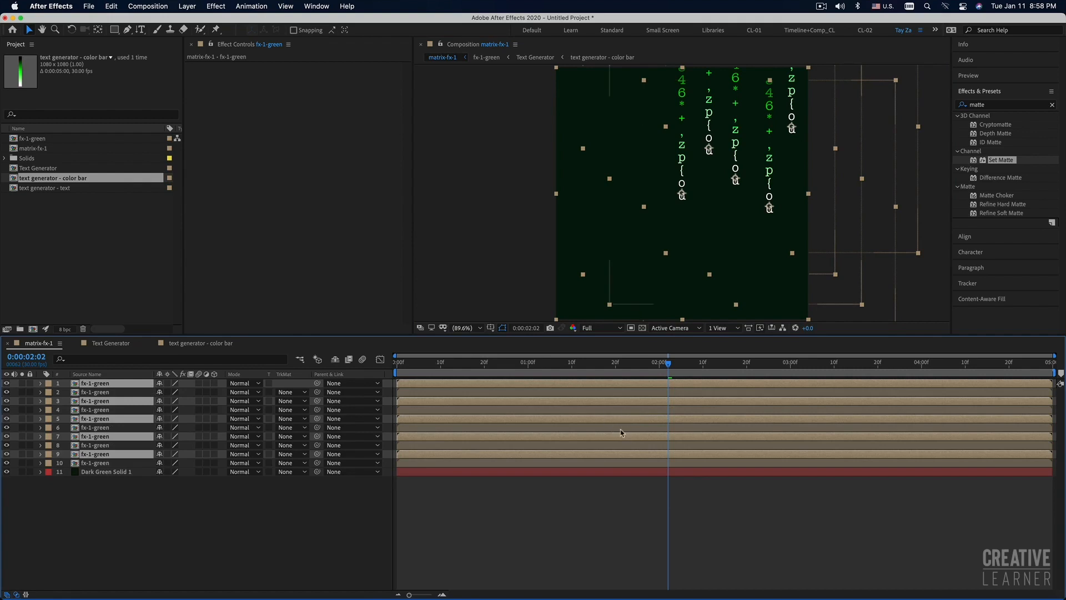
{"action": "left_click_drag", "start_coordinate": [782, 177], "coordinate": [644, 179]}
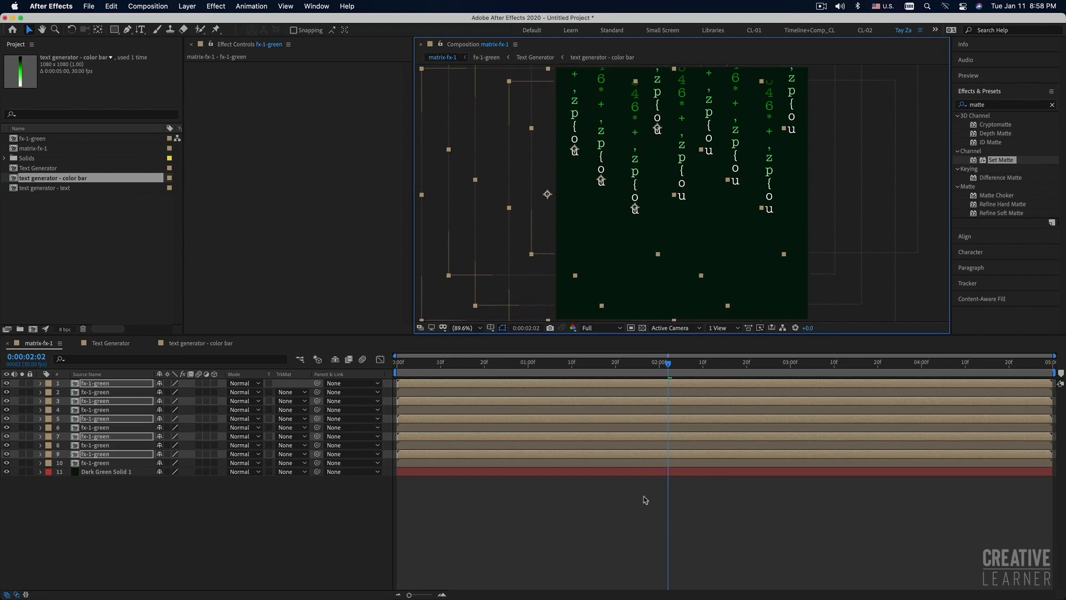
{"action": "left_click", "coordinate": [643, 496]}
{"action": "left_click", "coordinate": [631, 456]}
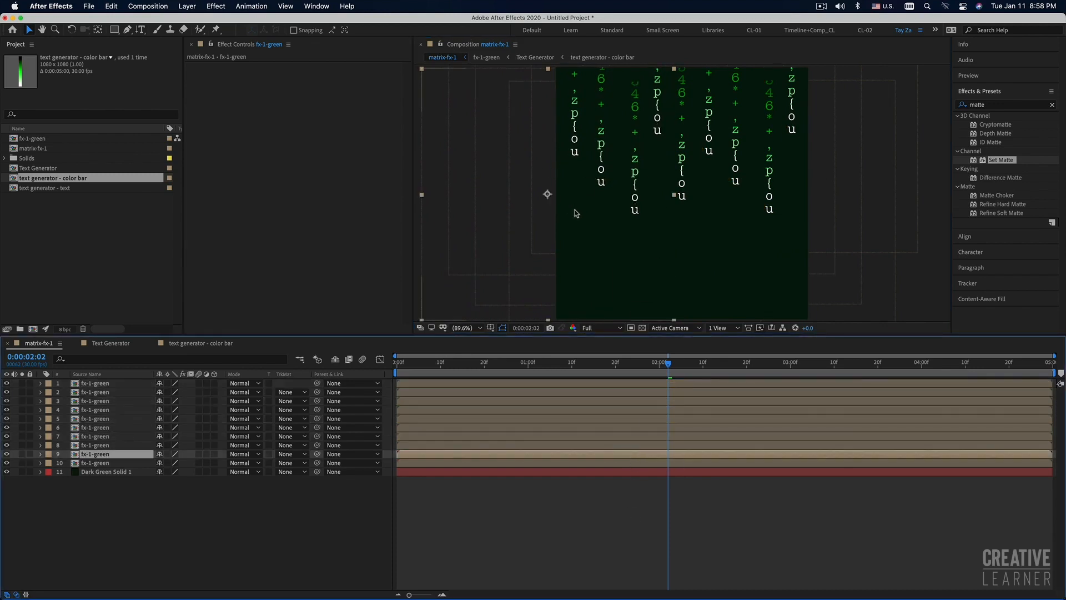
{"action": "key", "text": "Delete"}
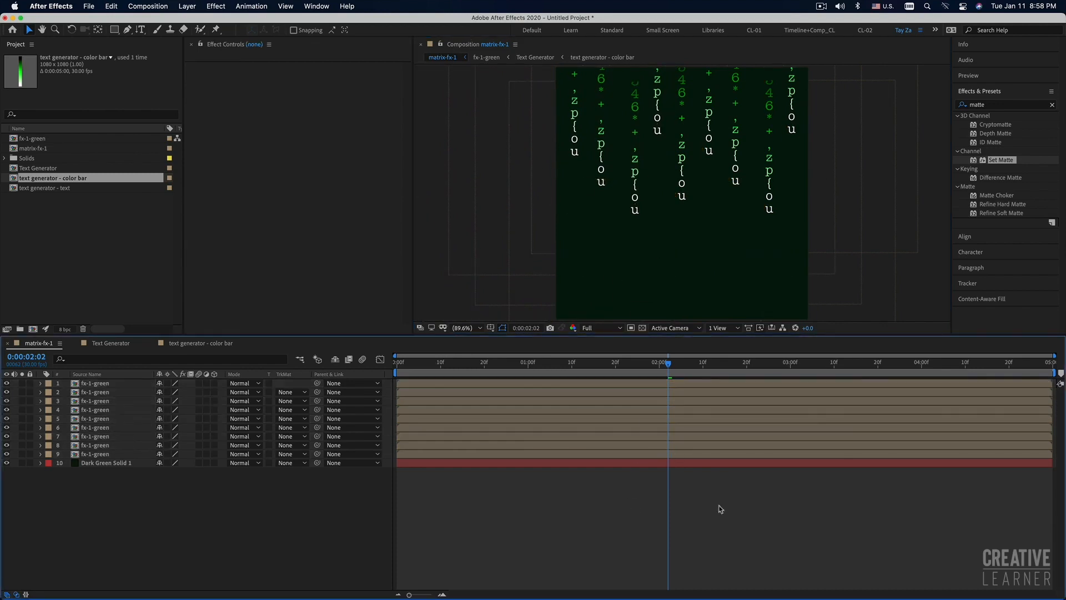
Play back the full set of columns, end the work area at 4 s and preview the trimmed range
{"action": "key", "text": "Home"}
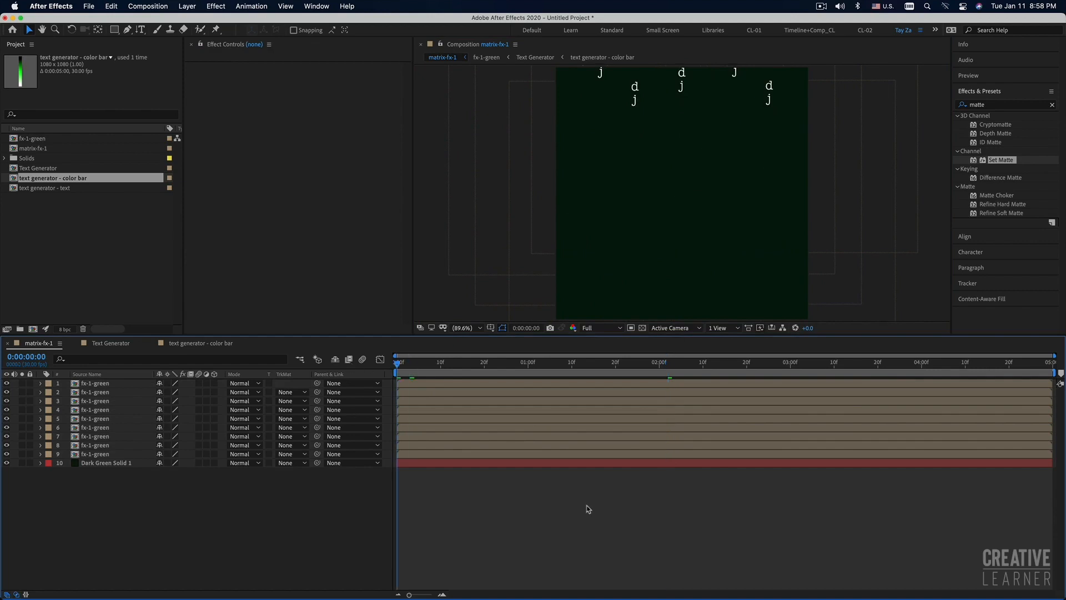
{"action": "key", "text": "space"}
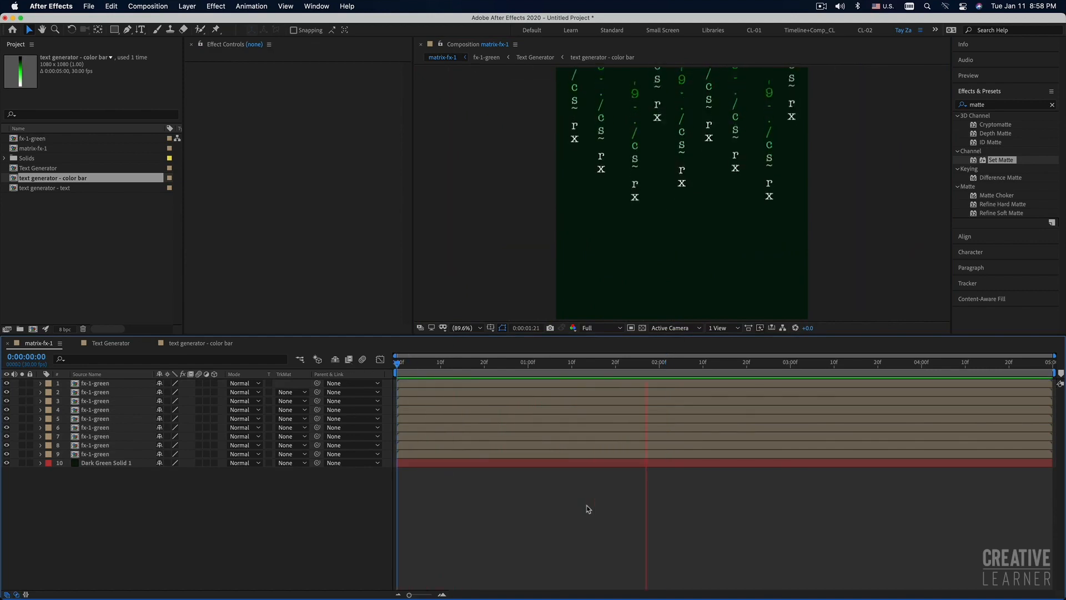
{"action": "key", "text": "space"}
{"action": "left_click_drag", "start_coordinate": [946, 364], "coordinate": [923, 365]}
{"action": "left_click_drag", "start_coordinate": [1056, 373], "coordinate": [925, 374]}
{"action": "key", "text": "space"}
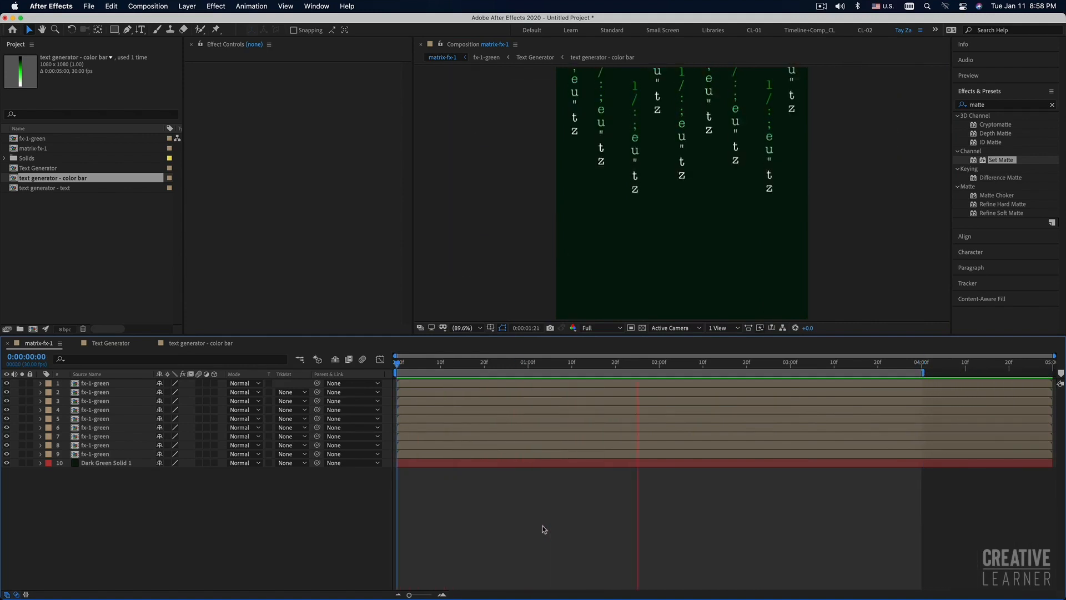
{"action": "key", "text": "space"}
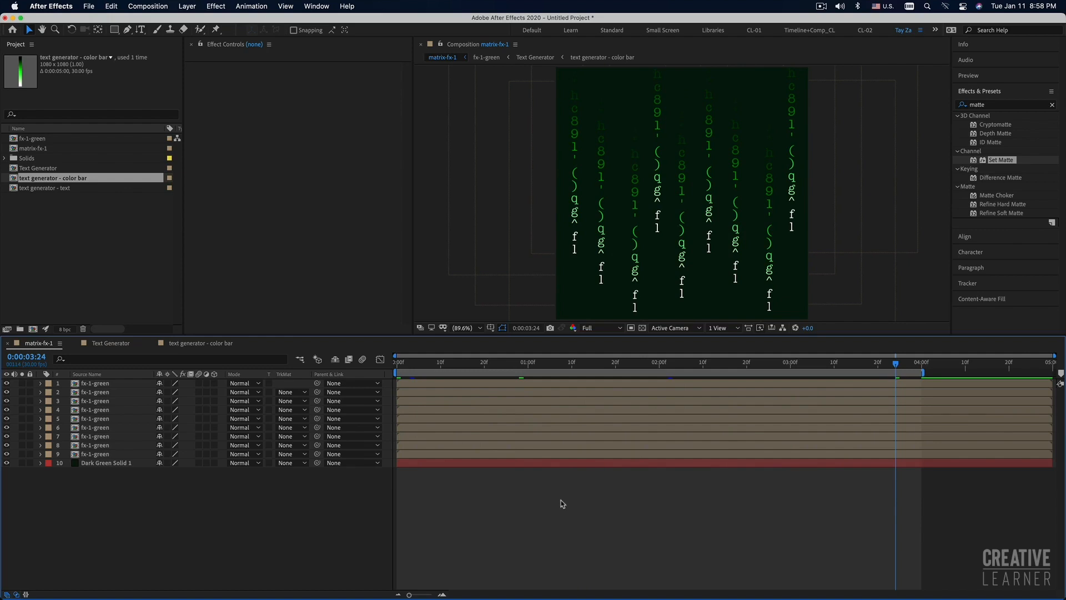
Pre-compose all nine fx-1-green layers into a new composition named green-fx-big
{"action": "left_click", "coordinate": [526, 454]}
{"action": "left_click", "coordinate": [527, 386], "text": "shift"}
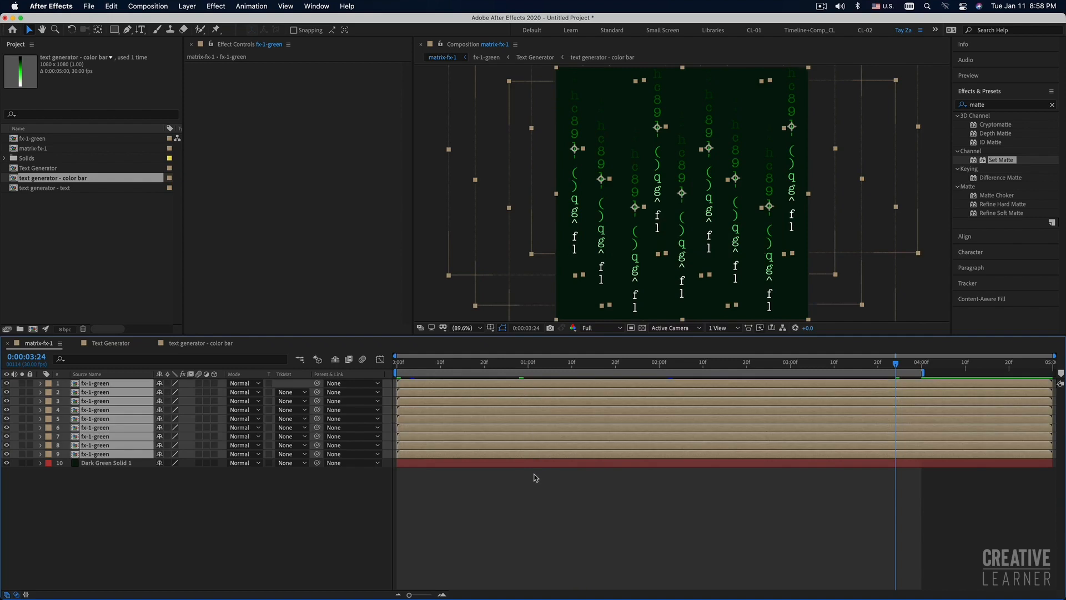
{"action": "right_click", "coordinate": [537, 458]}
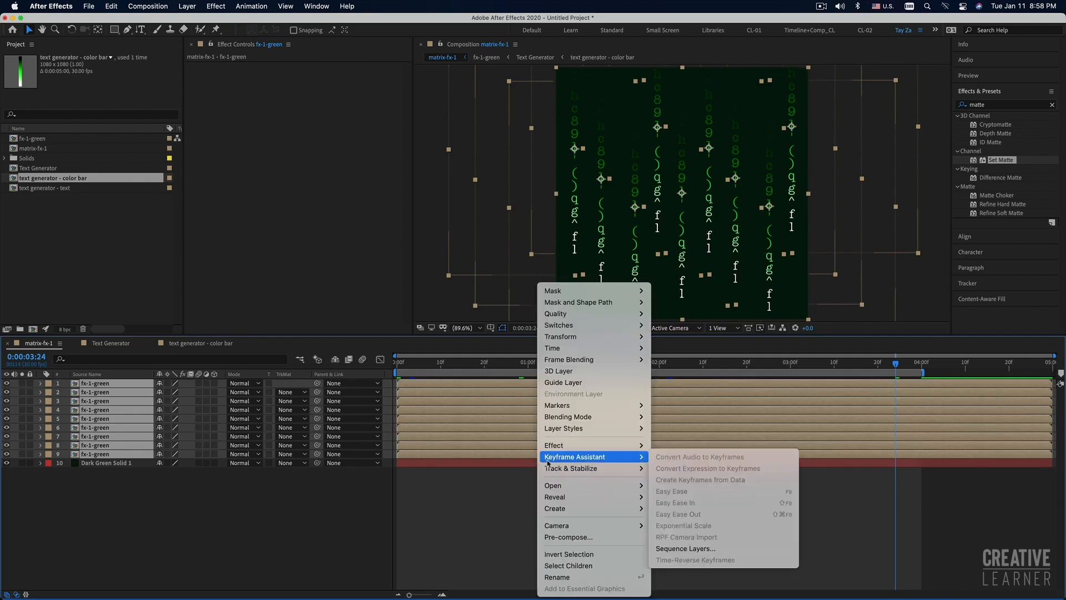
{"action": "left_click", "coordinate": [566, 537]}
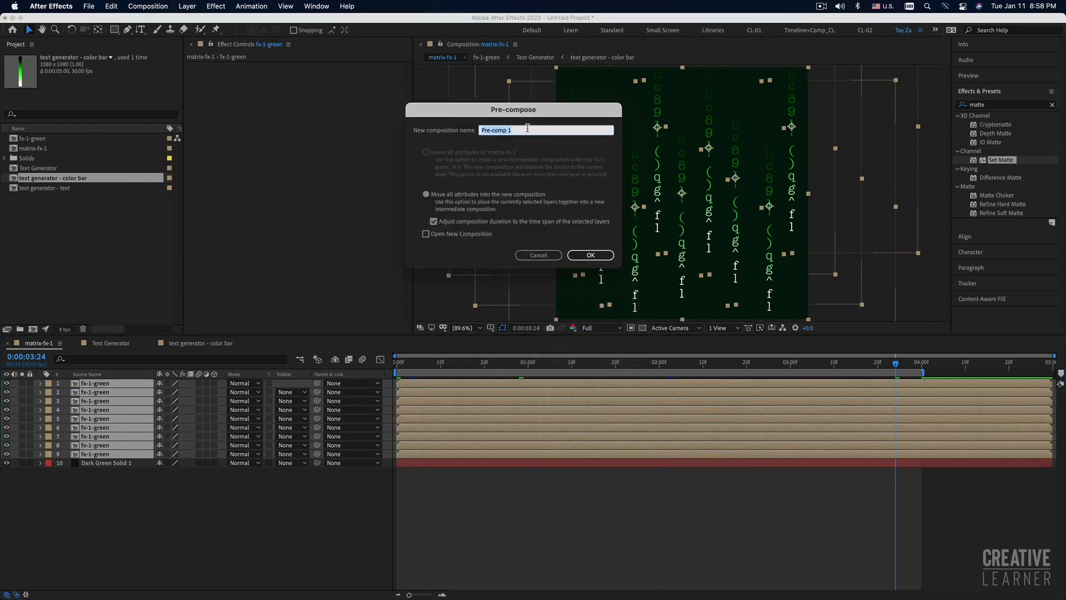
{"action": "type", "text": "green-fx-big"}
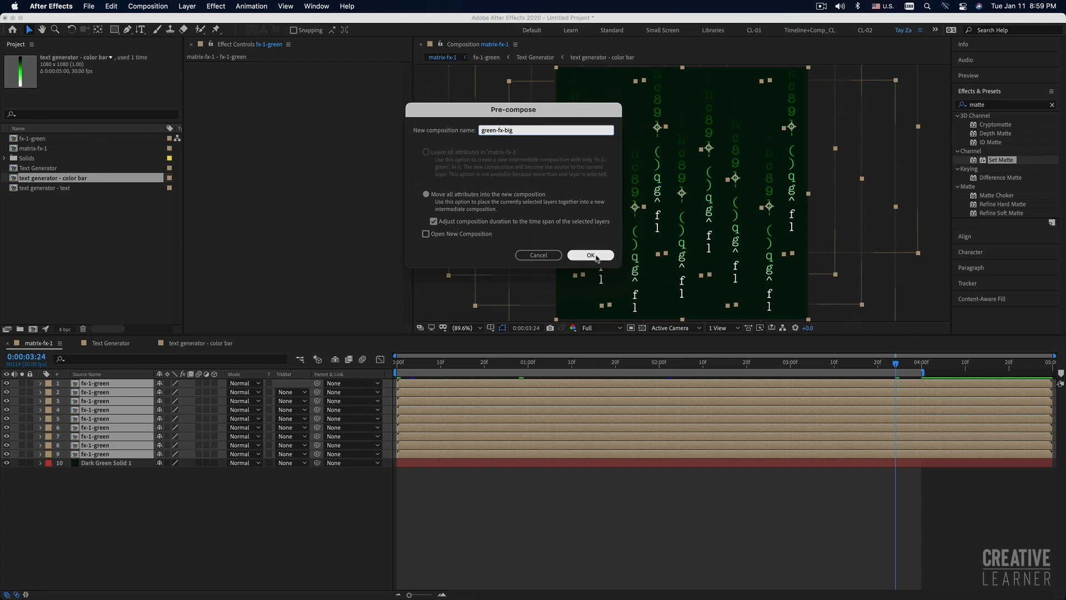
{"action": "left_click", "coordinate": [591, 255]}
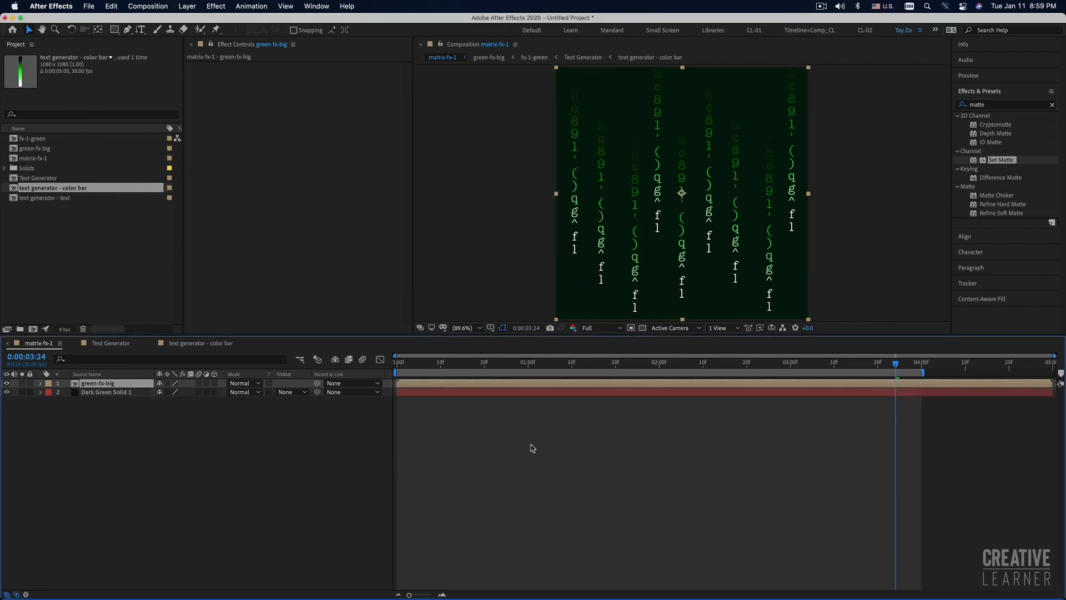
Duplicate the green-fx-big layer and rename the copy green-fx-small
{"action": "key", "text": "super+d"}
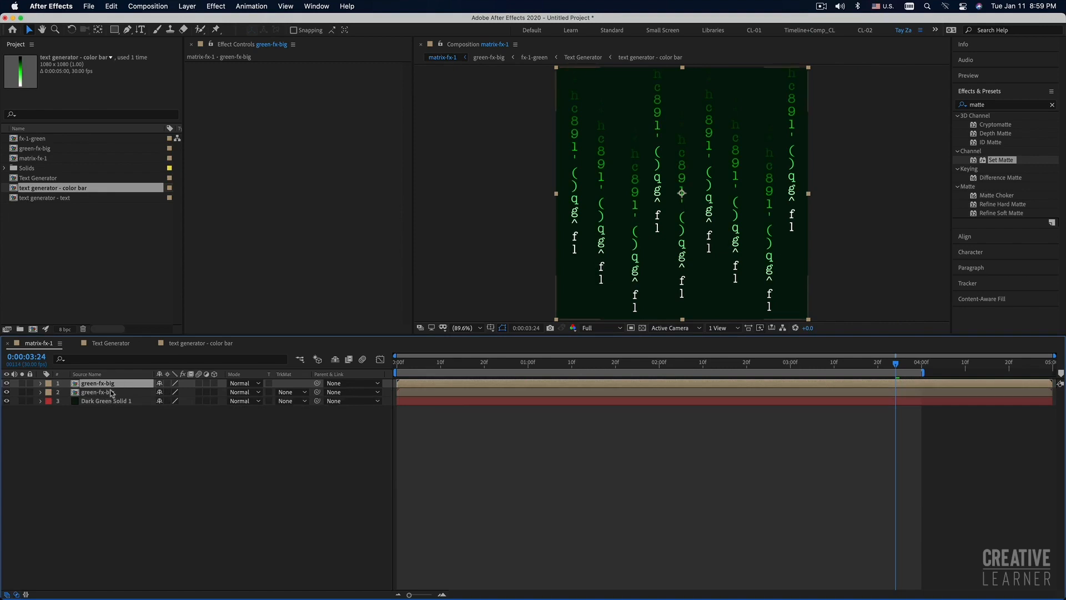
{"action": "key", "text": "Return"}
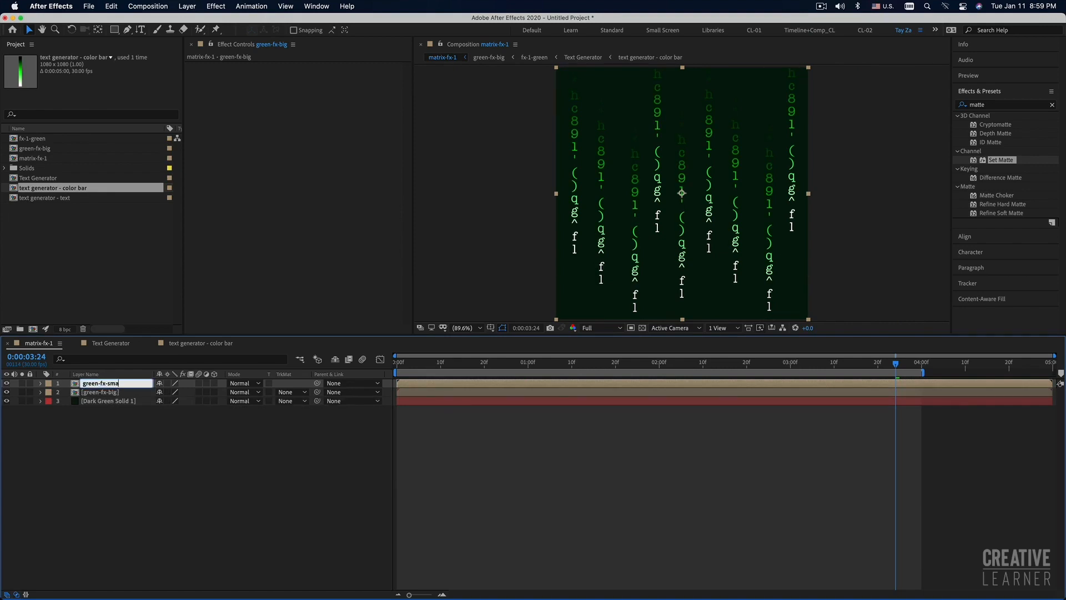
{"action": "key", "text": "Return"}
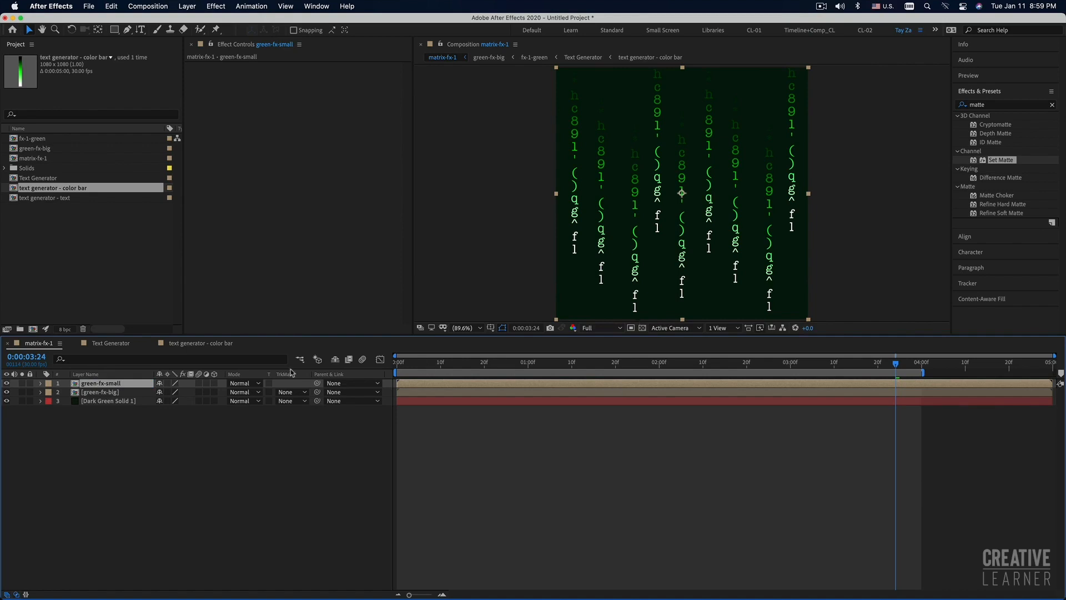
Scale the green-fx-small layer down to 43% and preview it from the start of the timeline
{"action": "key", "text": "s"}
{"action": "left_click_drag", "start_coordinate": [189, 393], "coordinate": [160, 392]}
{"action": "left_click_drag", "start_coordinate": [420, 364], "coordinate": [397, 364]}
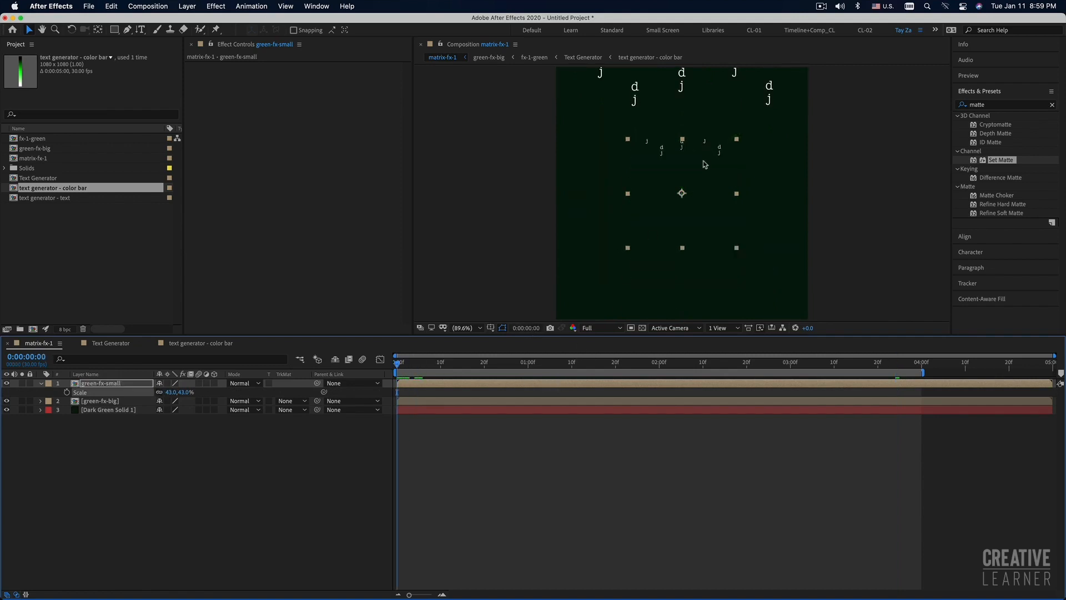
{"action": "key", "text": "space"}
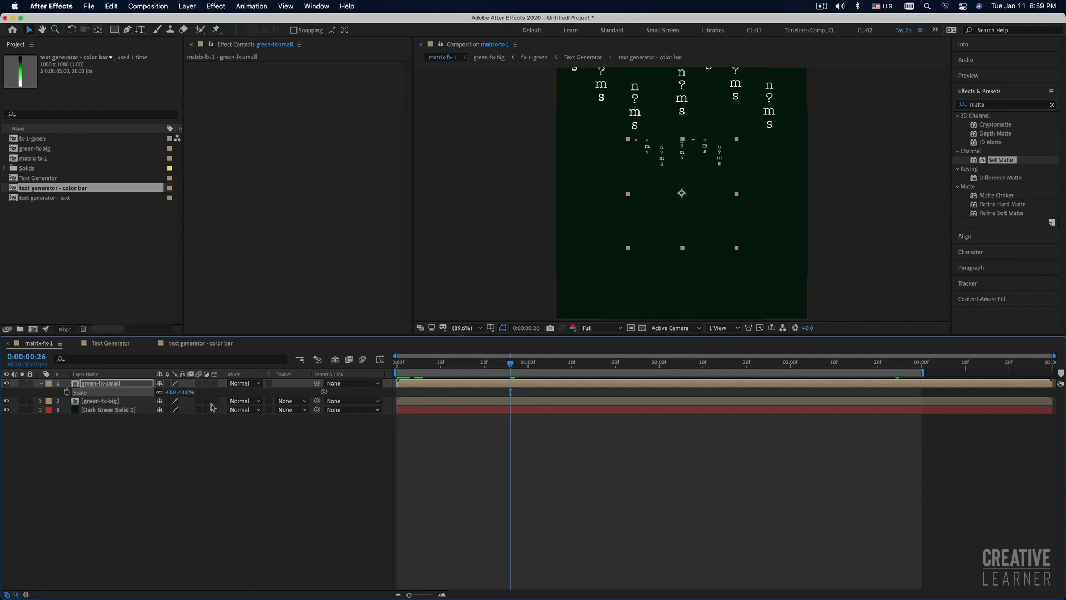
Turn on Collapse Transformations for green-fx-small so its off-frame columns are included, and preview the animation
{"action": "left_click", "coordinate": [450, 386]}
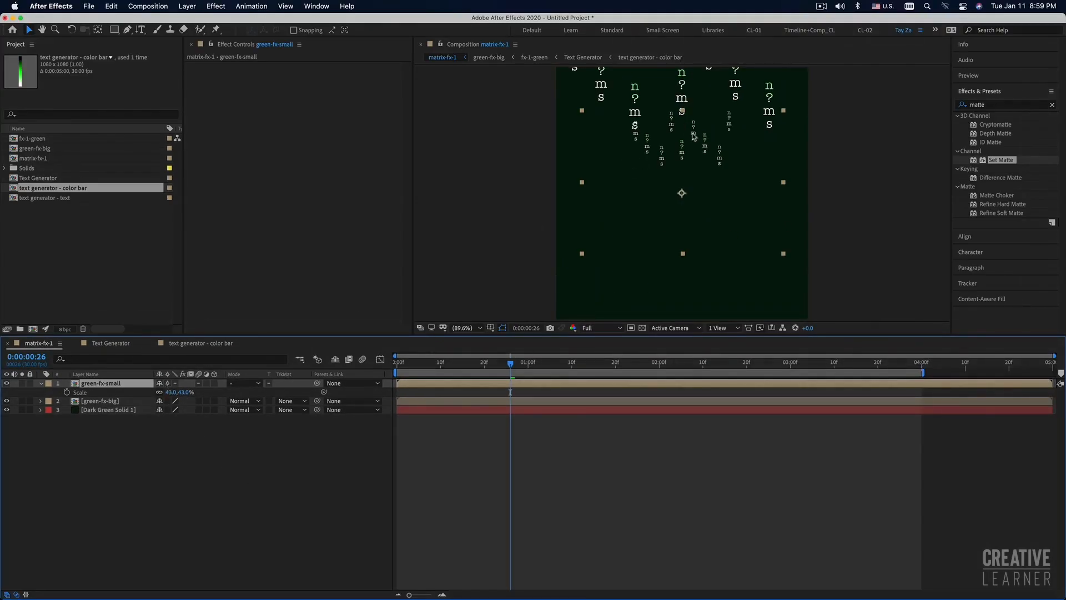
{"action": "key", "text": "space"}
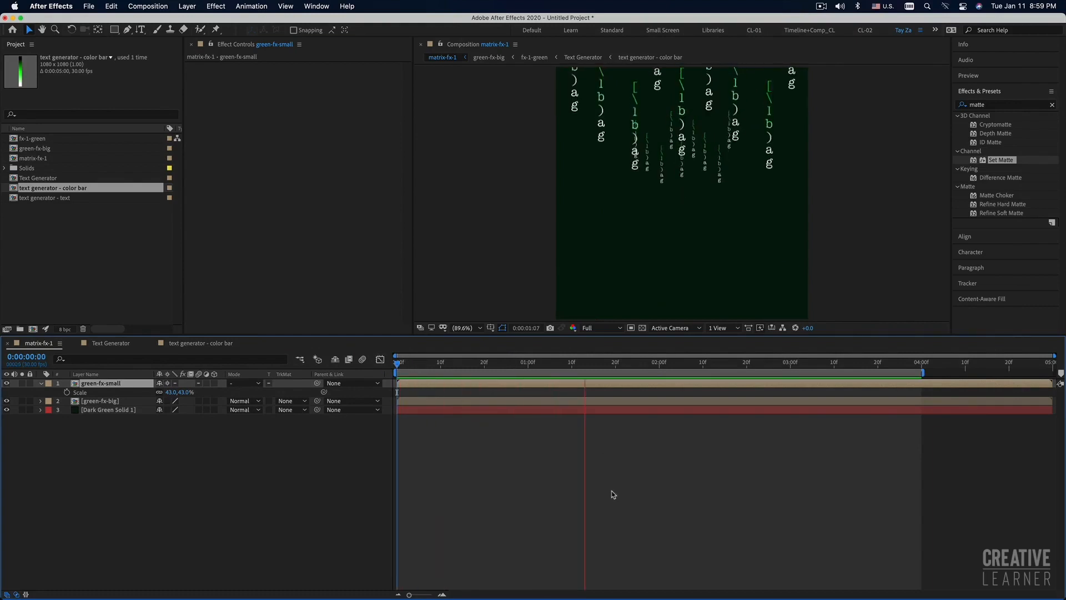
{"action": "key", "text": "space"}
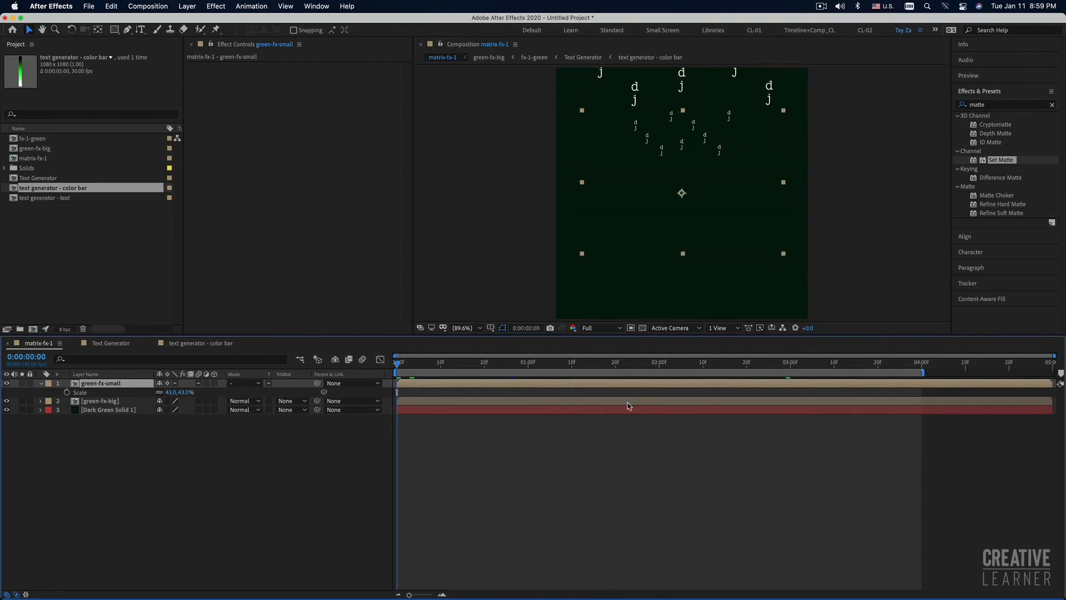
Move green-fx-small to the right side and duplicate it twice, placing one copy at the middle left and one at the lower right
{"action": "left_click_drag", "start_coordinate": [709, 153], "coordinate": [709, 188]}
{"action": "left_click_drag", "start_coordinate": [397, 368], "coordinate": [546, 370]}
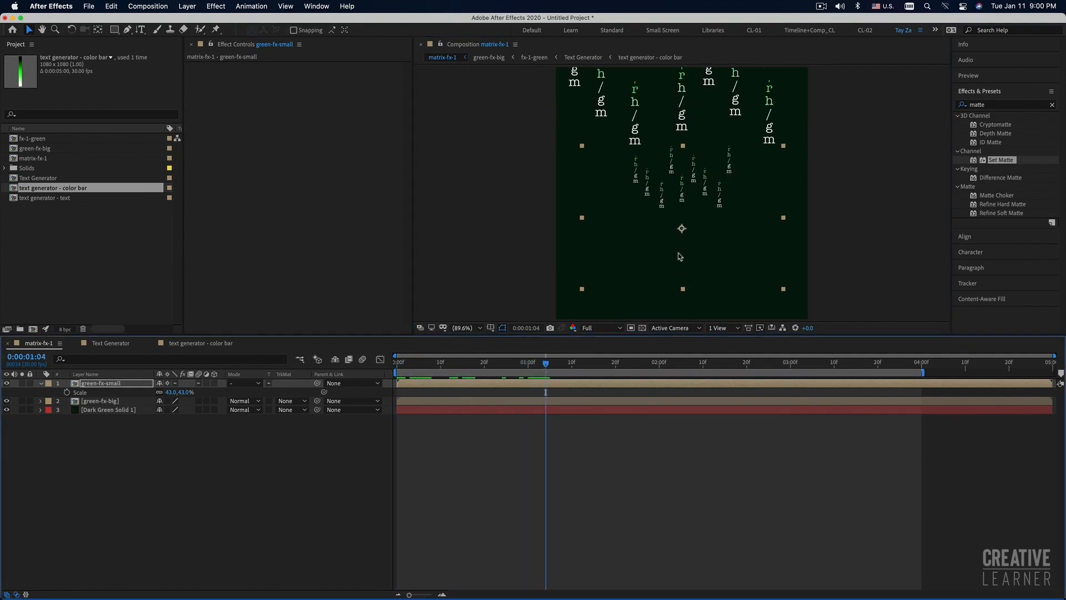
{"action": "left_click_drag", "start_coordinate": [704, 198], "coordinate": [767, 293]}
{"action": "key", "text": "ctrl+d"}
{"action": "key", "text": "super+d"}
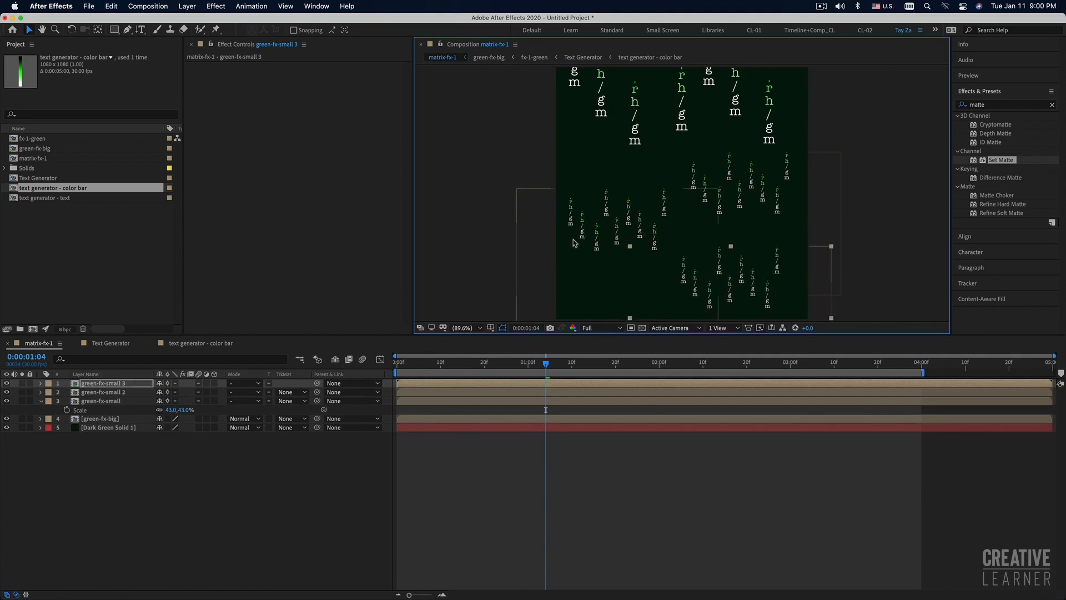
Set the opacity of green-fx-small 3 to 50% and of green-fx-small 2 to 75%
{"action": "key", "text": "t"}
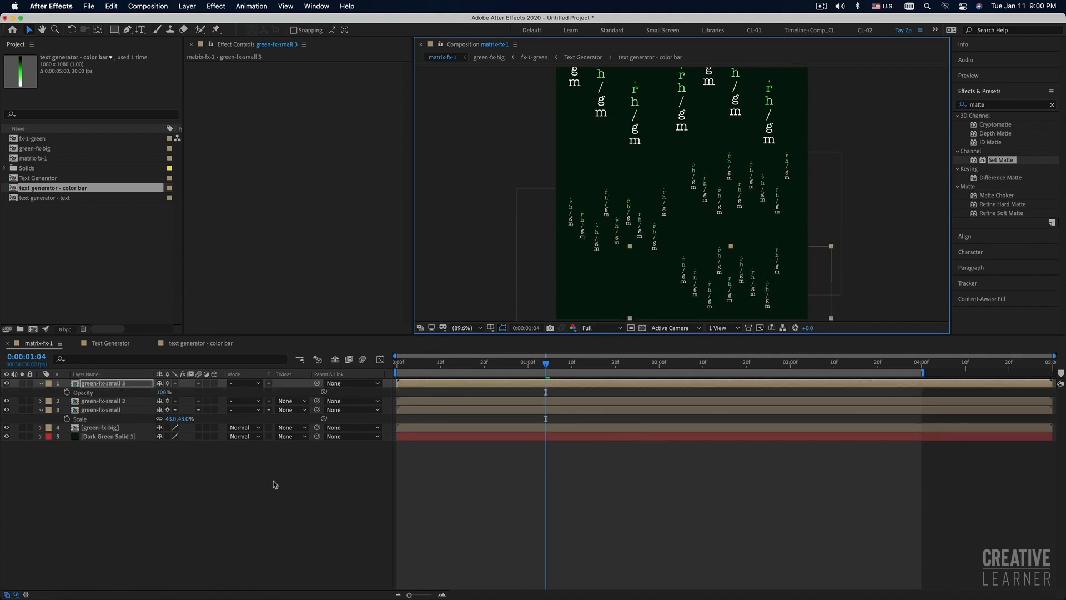
{"action": "left_click", "coordinate": [165, 392]}
{"action": "type", "text": "50"}
{"action": "key", "text": "Return"}
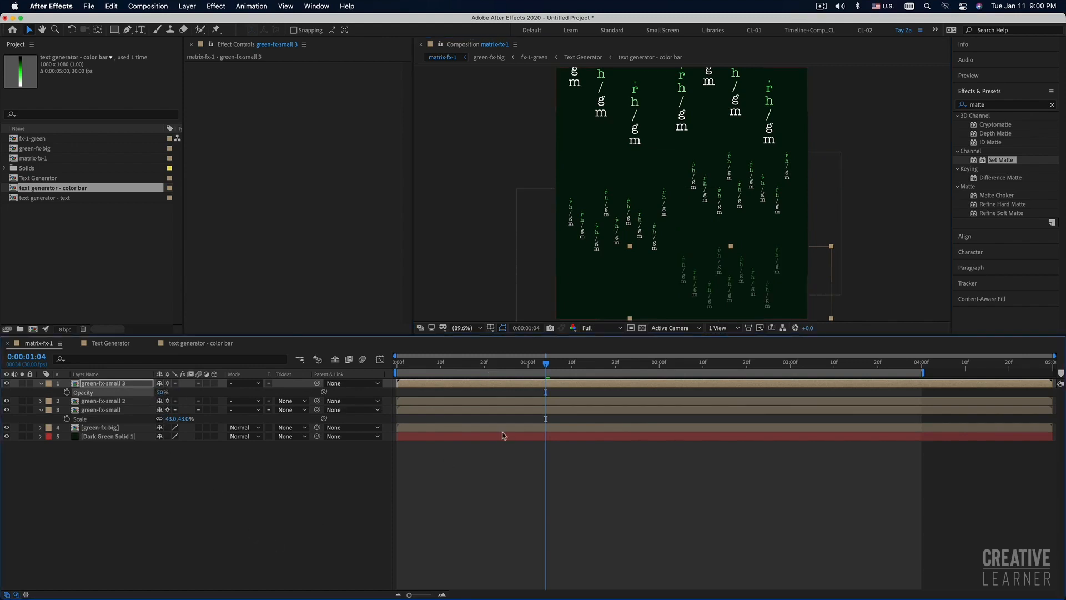
{"action": "left_click", "coordinate": [507, 401]}
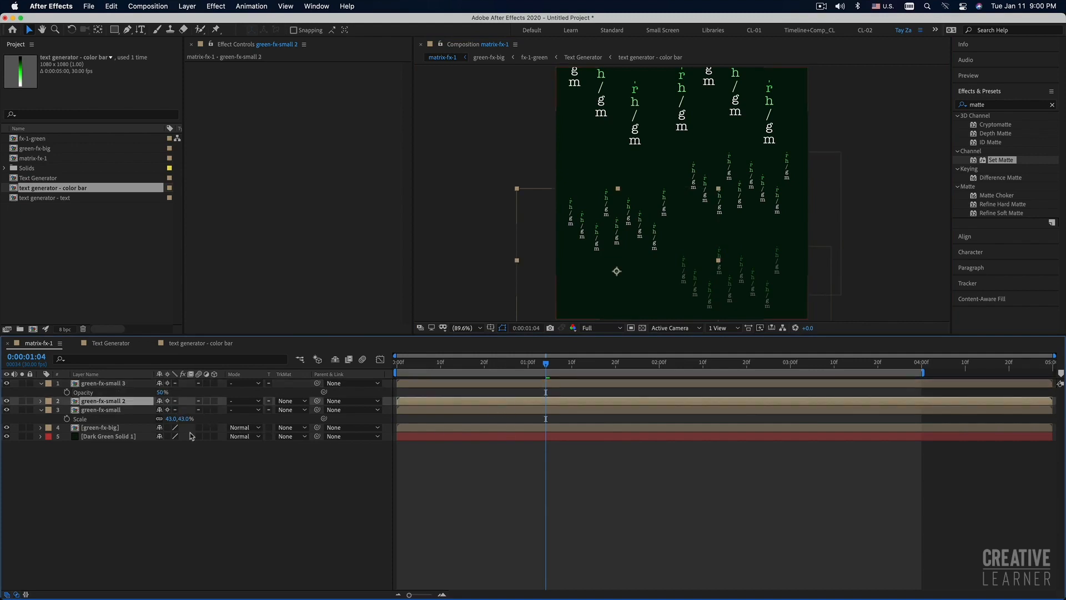
{"action": "key", "text": "t"}
{"action": "left_click", "coordinate": [165, 410]}
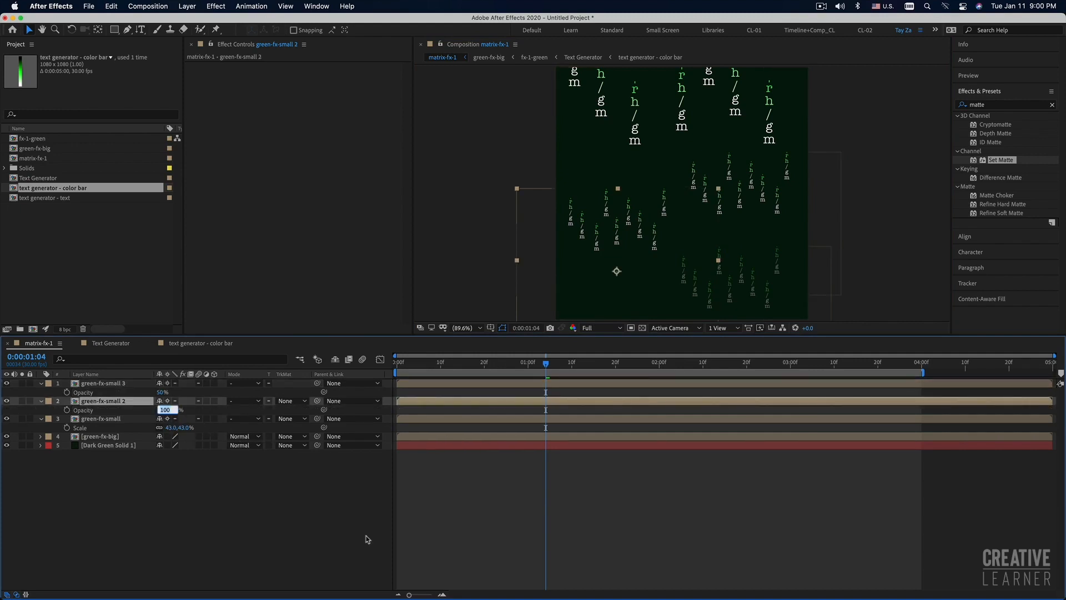
{"action": "key", "text": "Return"}
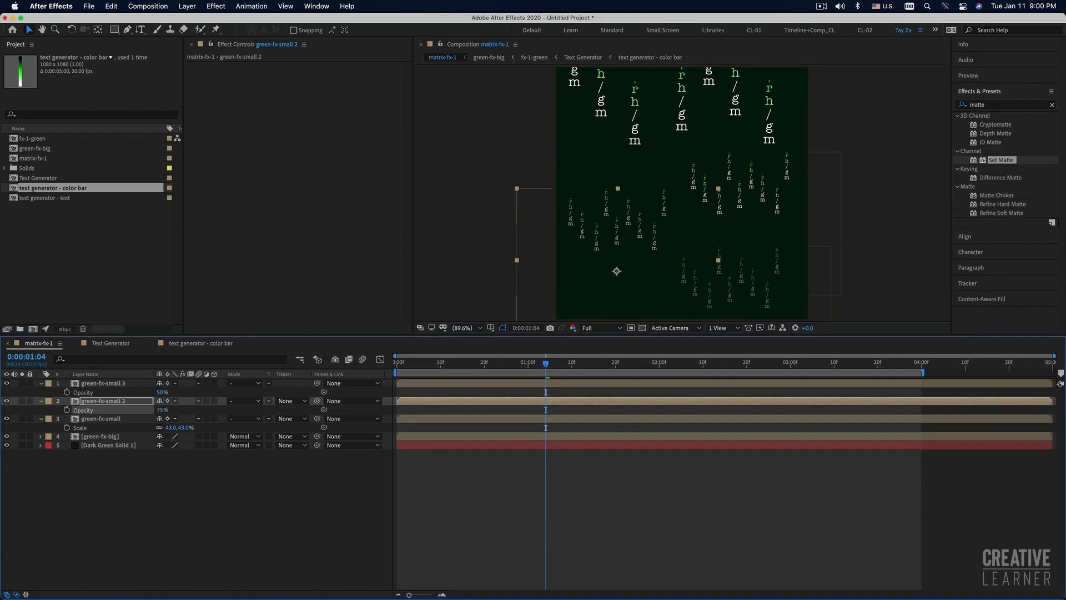
Set the original green-fx-small layer's opacity to 90% and its scale to 53%
{"action": "left_click", "coordinate": [101, 421]}
{"action": "key", "text": "t"}
{"action": "left_click", "coordinate": [165, 428]}
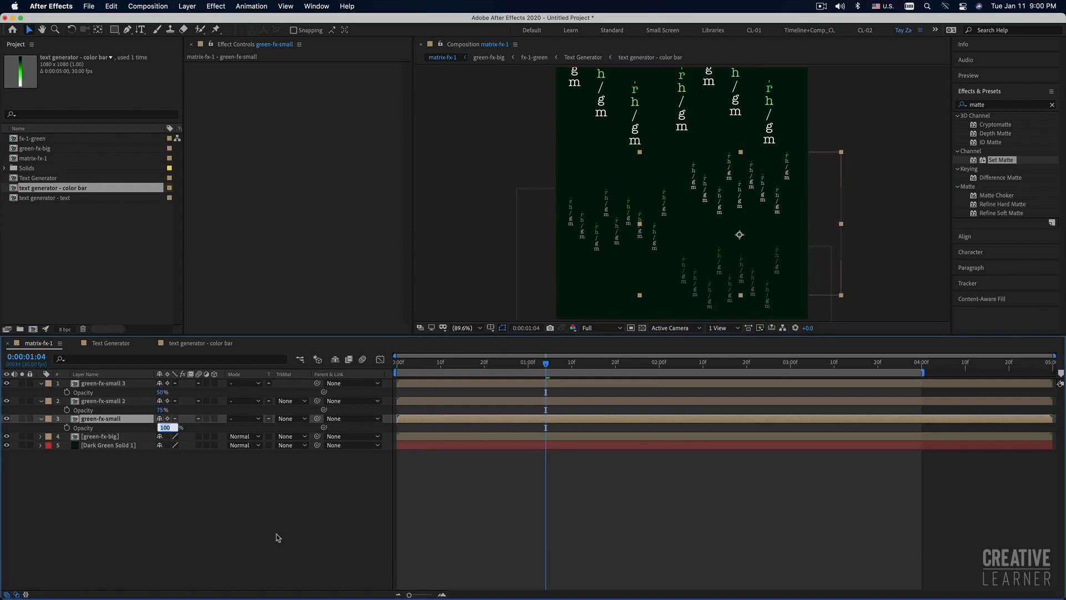
{"action": "type", "text": "90"}
{"action": "key", "text": "Return"}
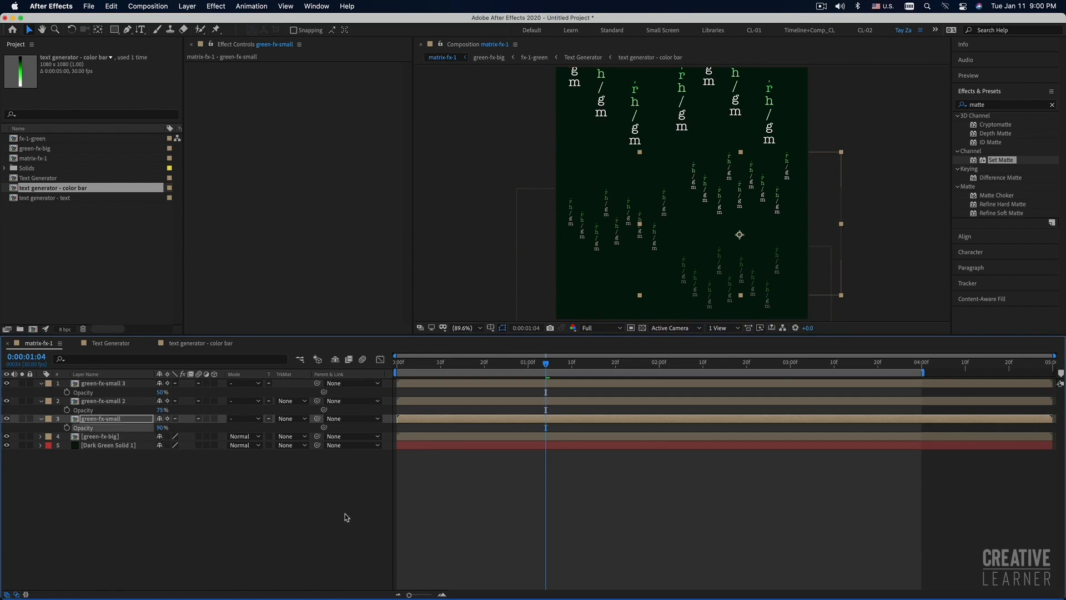
{"action": "key", "text": "s"}
{"action": "left_click", "coordinate": [184, 427]}
{"action": "type", "text": "62"}
{"action": "key", "text": "Return"}
{"action": "left_click_drag", "start_coordinate": [192, 427], "coordinate": [188, 428]}
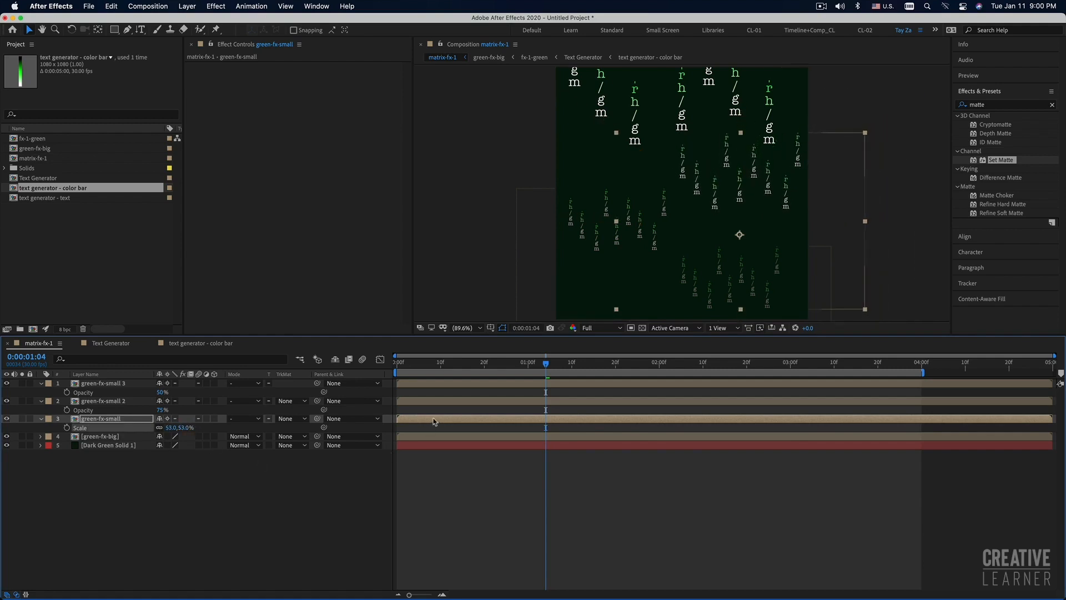
Play the composition from the start to check the layered big and small columns
{"action": "key", "text": "Home"}
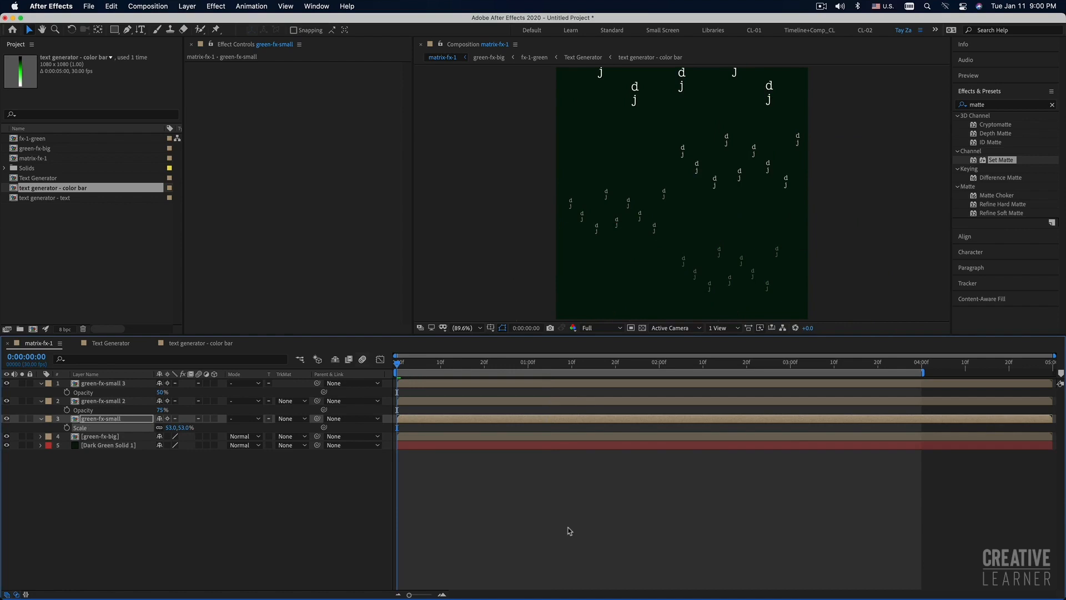
{"action": "key", "text": "space"}
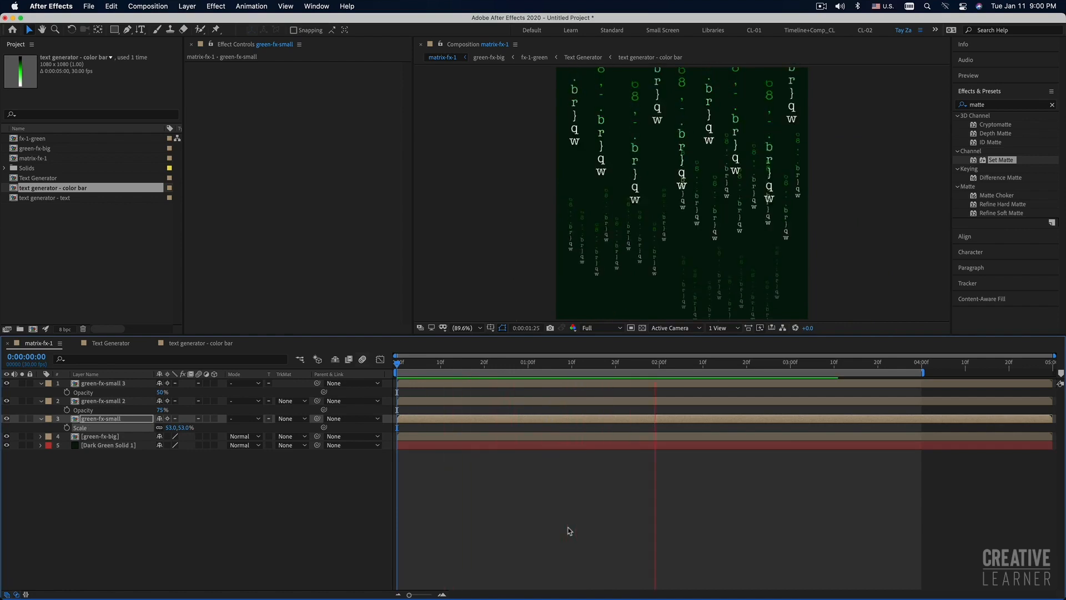
{"action": "key", "text": "space"}
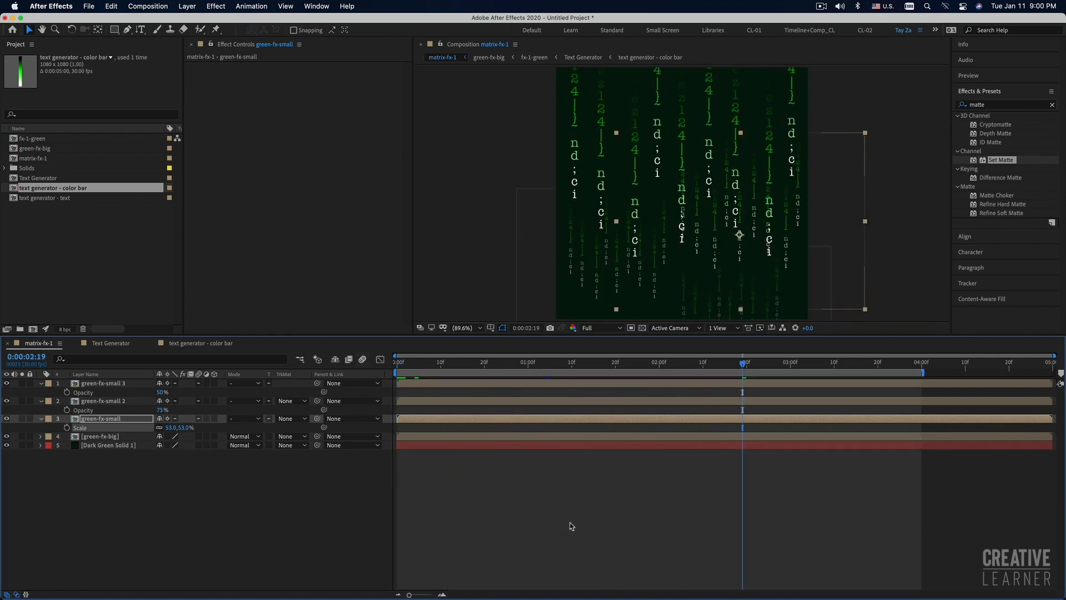
{"action": "left_click", "coordinate": [572, 510]}
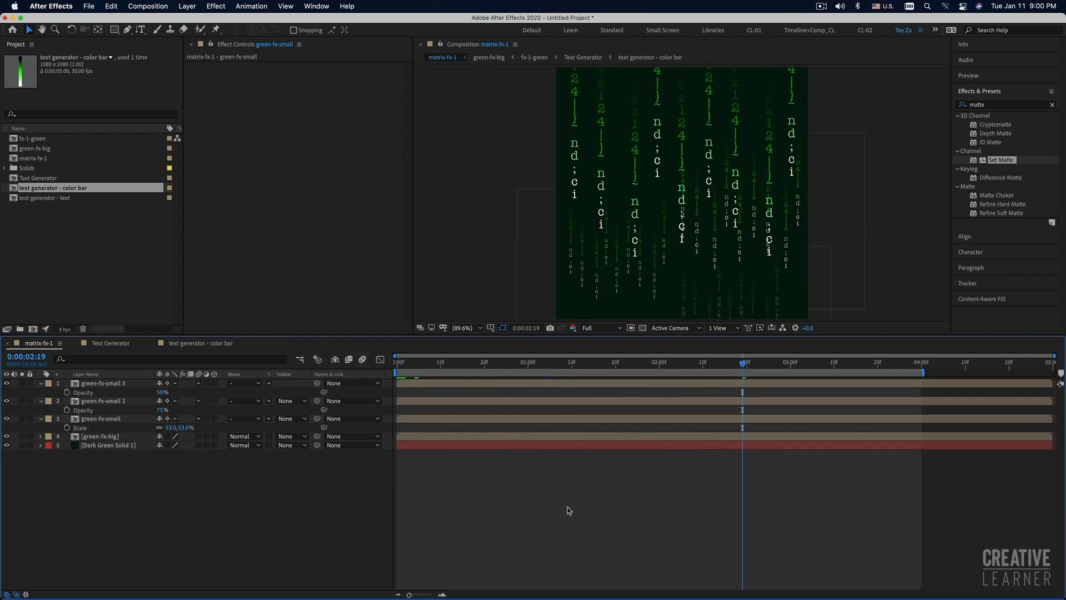
Pre-compose green-fx-big and the three green-fx-small layers into a new composition named fx-green-glow
{"action": "left_click", "coordinate": [481, 439]}
{"action": "left_click", "coordinate": [475, 385], "text": "shift"}
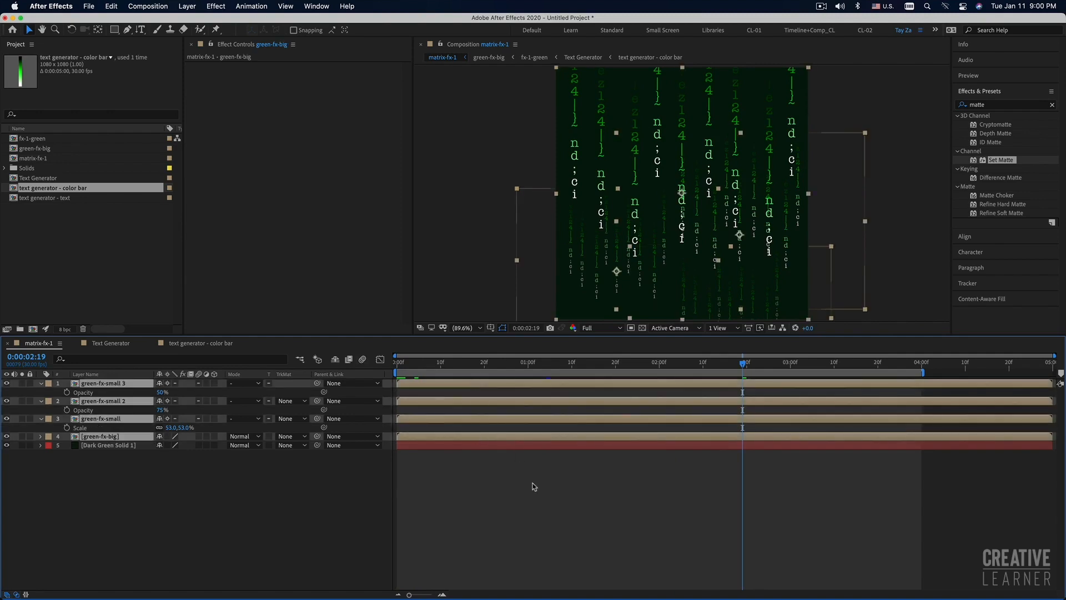
{"action": "right_click", "coordinate": [500, 440]}
{"action": "left_click", "coordinate": [525, 537]}
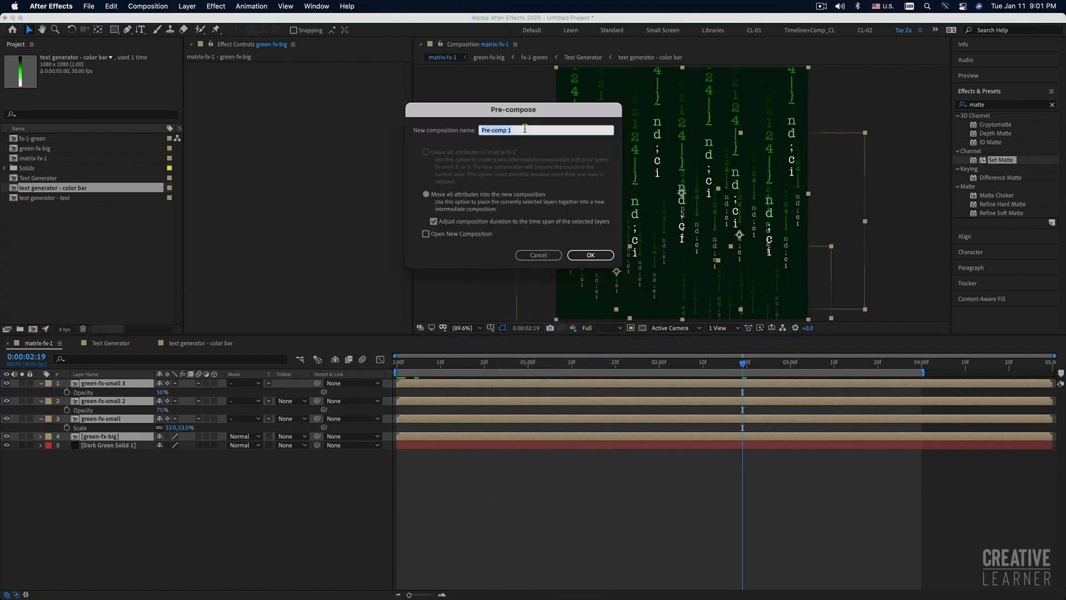
{"action": "type", "text": "fx-green-glow"}
{"action": "left_click", "coordinate": [591, 256]}
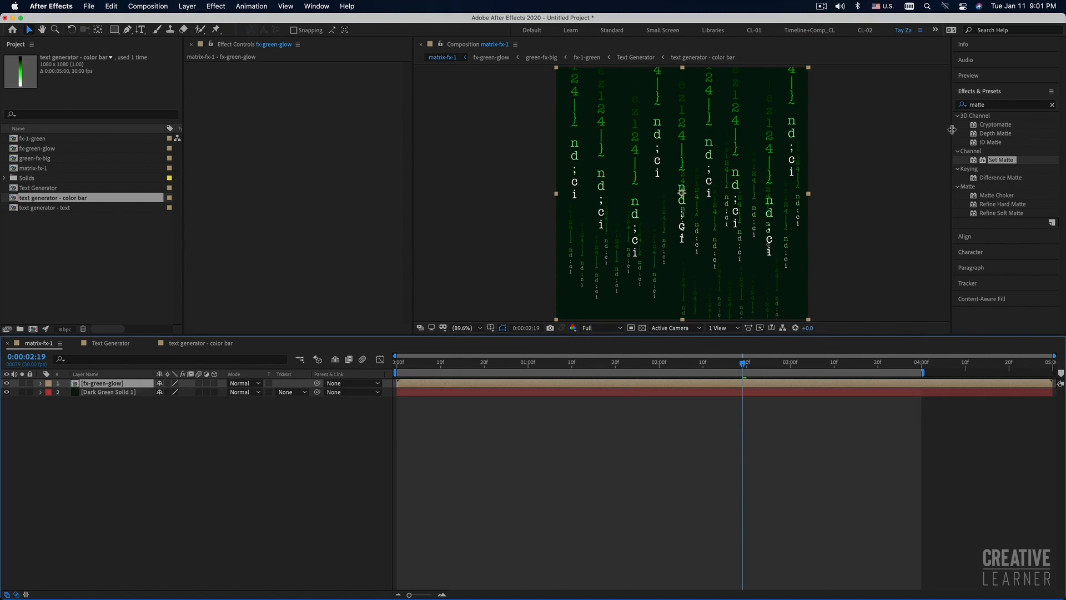
Find the Stylize Glow effect and apply it to the fx-green-glow layer
{"action": "left_click", "coordinate": [1028, 103]}
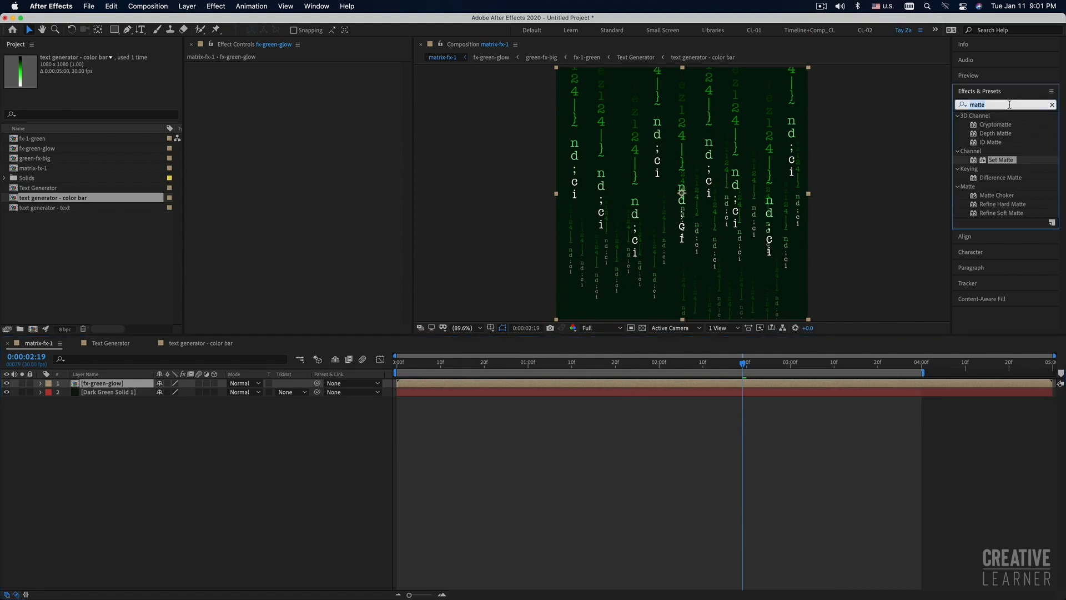
{"action": "type", "text": "glow"}
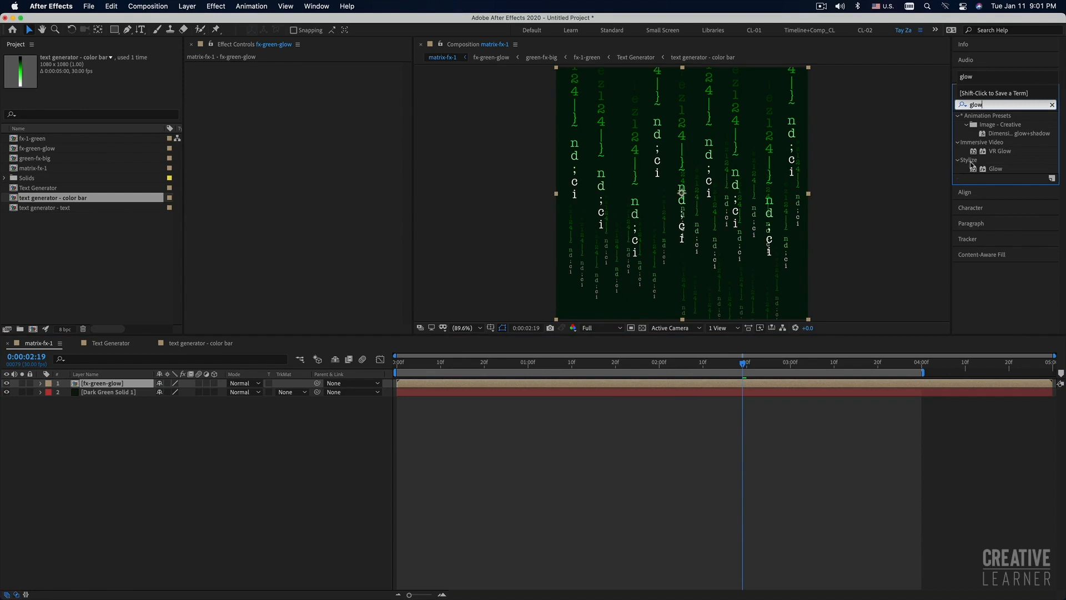
{"action": "left_click", "coordinate": [216, 6]}
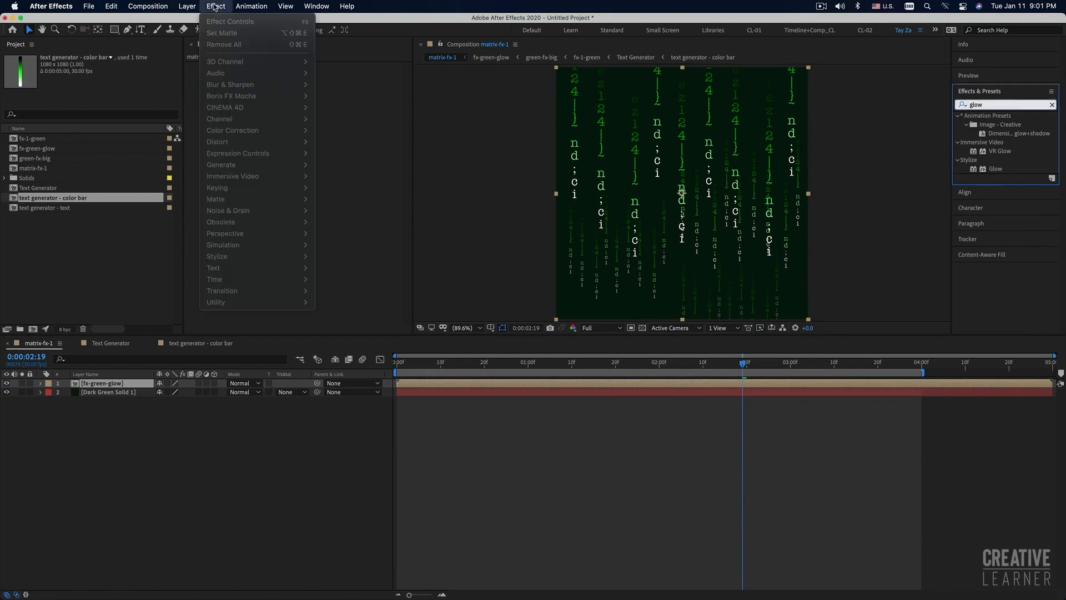
{"action": "left_click", "coordinate": [992, 107]}
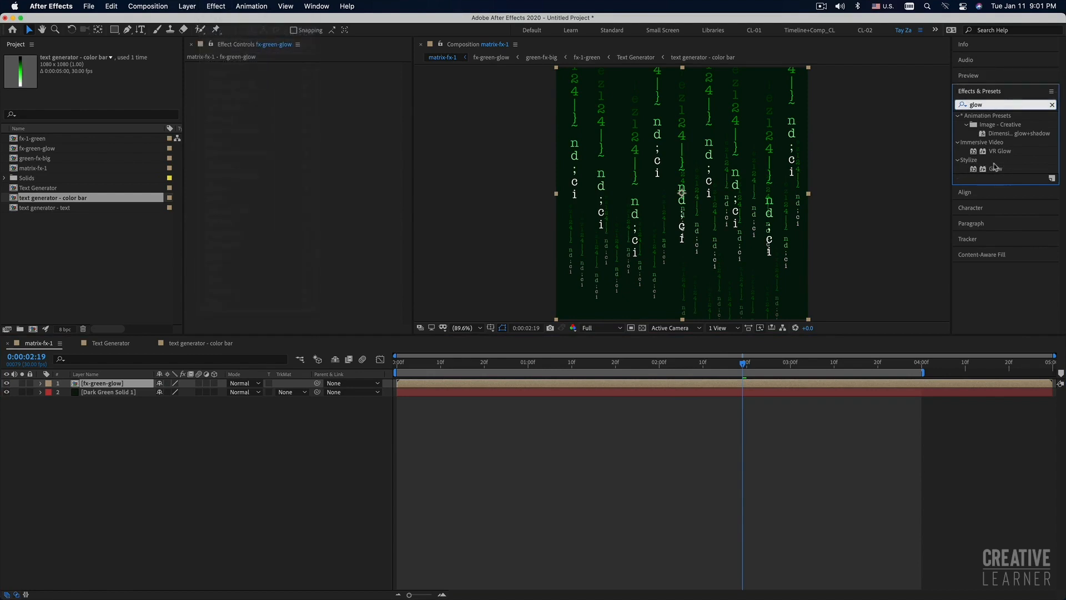
{"action": "left_click", "coordinate": [997, 169]}
{"action": "double_click", "coordinate": [996, 169]}
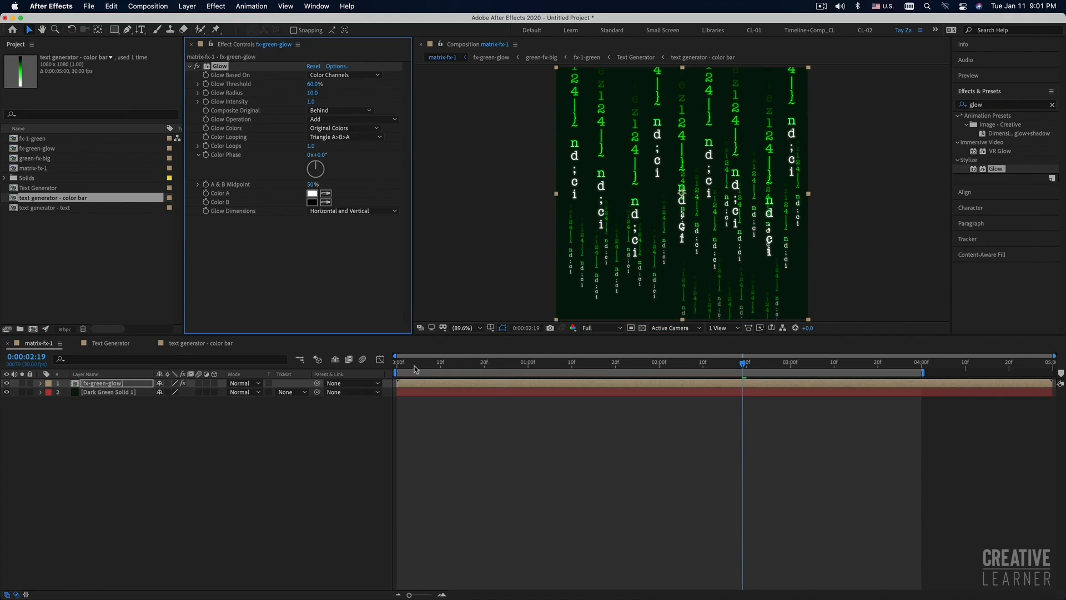
Play matrix-fx-1 from the start to check the Glow effect on the falling text columns
{"action": "key", "text": "space"}
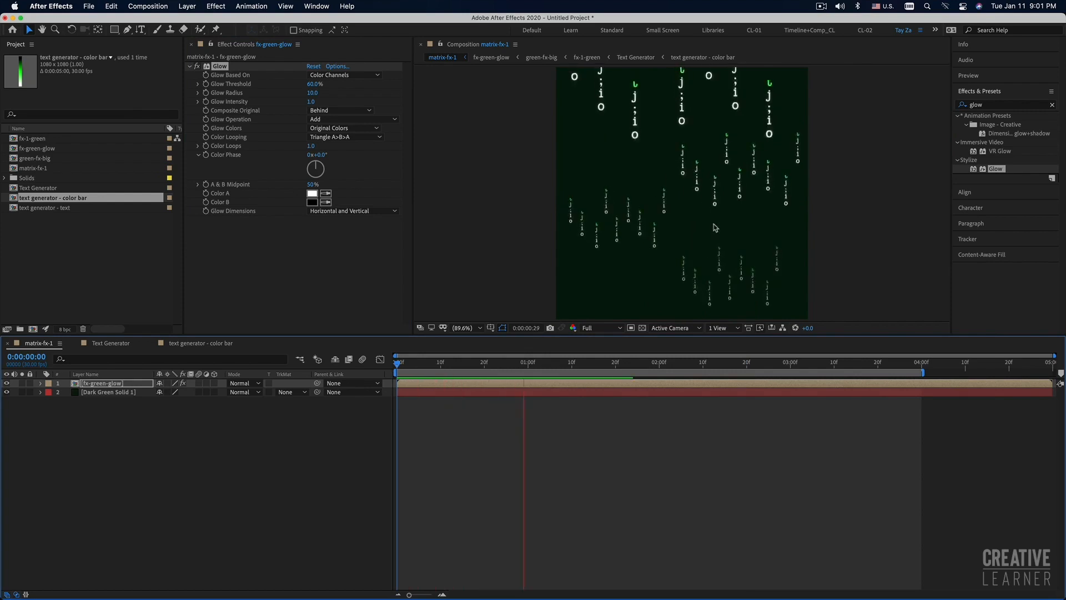
{"action": "key", "text": "space"}
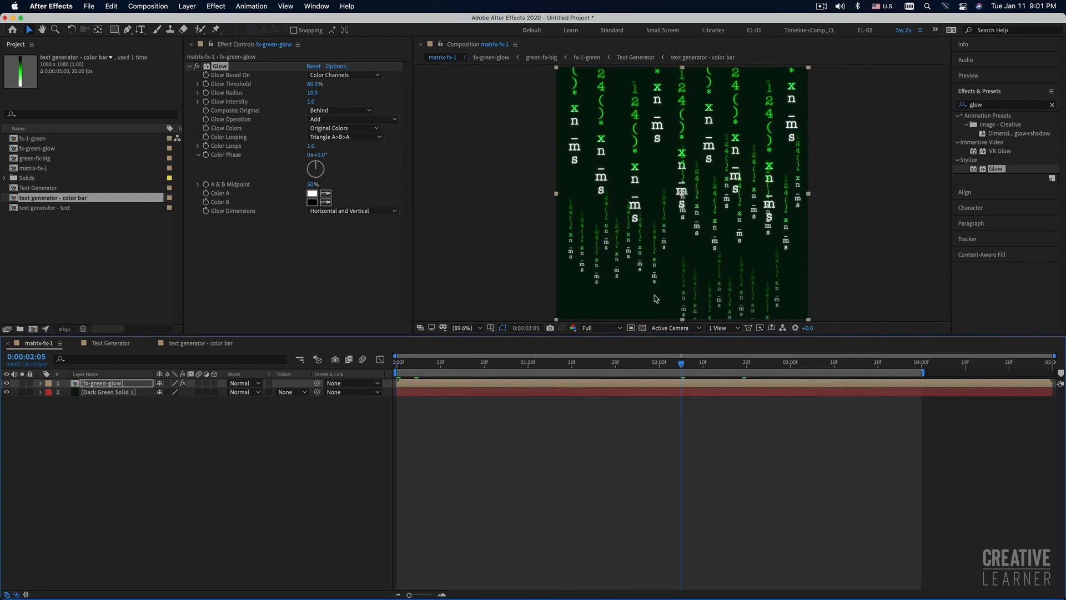
{"action": "key", "text": "space"}
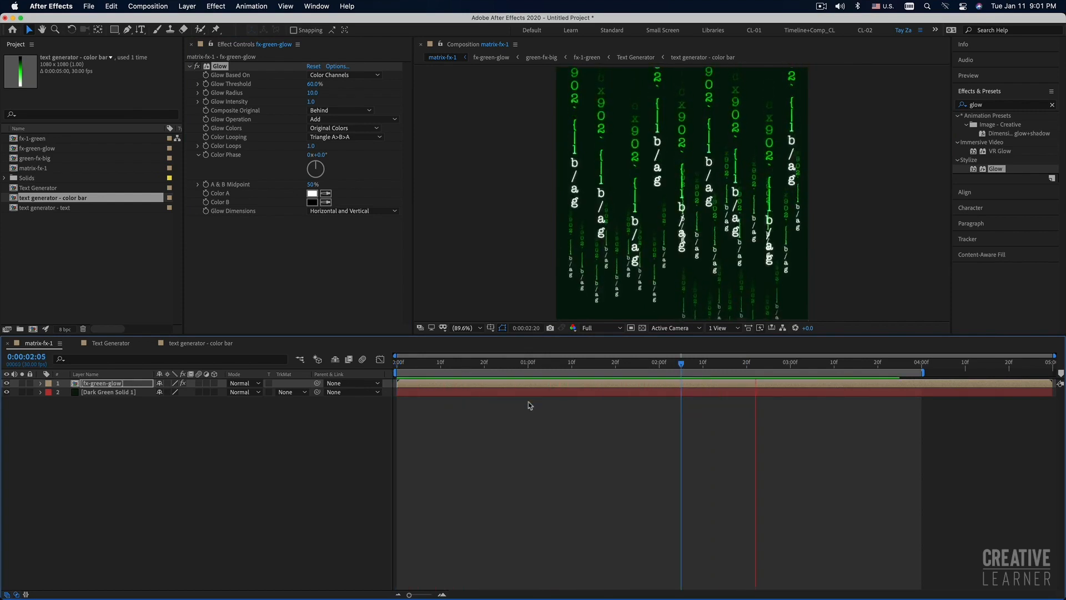
{"action": "key", "text": "space"}
{"action": "left_click", "coordinate": [511, 387]}
{"action": "left_click_drag", "start_coordinate": [447, 365], "coordinate": [397, 365]}
{"action": "key", "text": "space"}
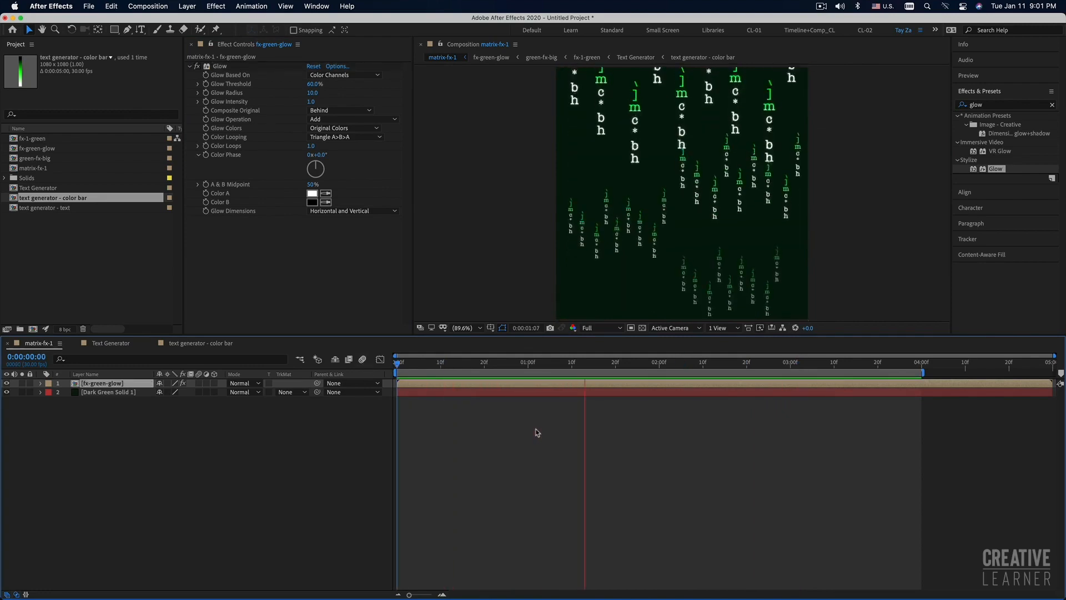
{"action": "key", "text": "space"}
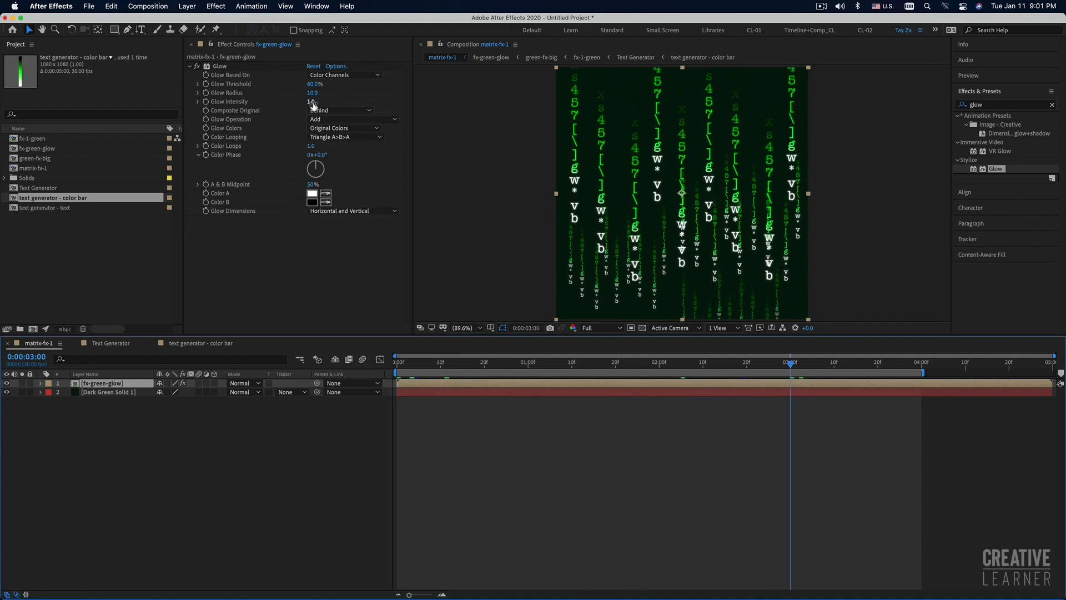
Set the Glow effect's radius to 10 and intensity to 1.3, and duplicate the effect on the fx-green-glow layer
{"action": "left_click_drag", "start_coordinate": [313, 96], "coordinate": [321, 94]}
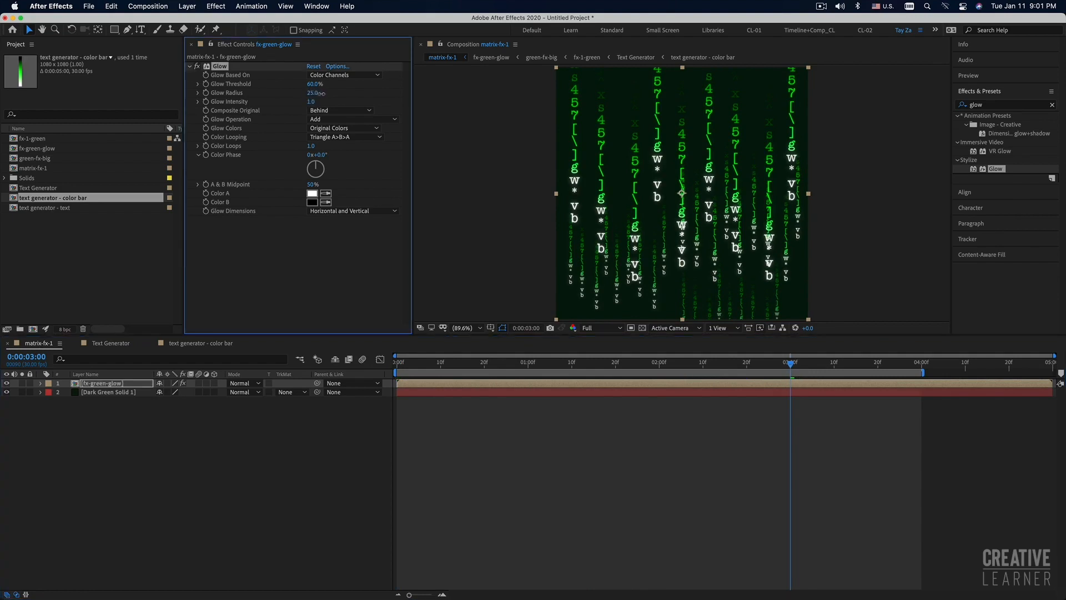
{"action": "left_click_drag", "start_coordinate": [336, 94], "coordinate": [310, 93]}
{"action": "key", "text": "super+d"}
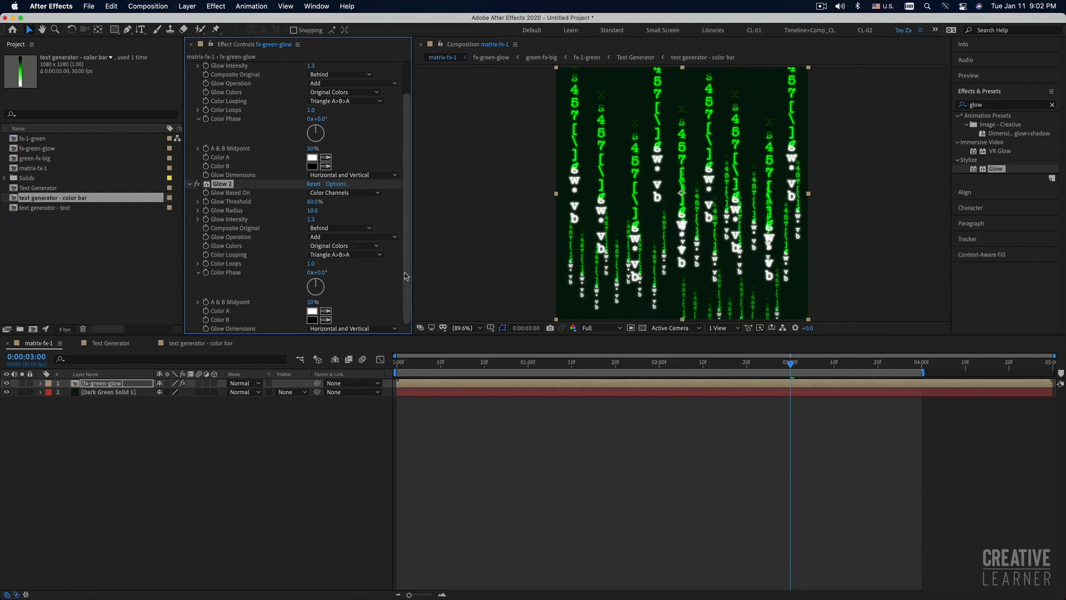
Set Glow 2's dimensions to Vertical and its radius to 61
{"action": "left_click", "coordinate": [338, 329]}
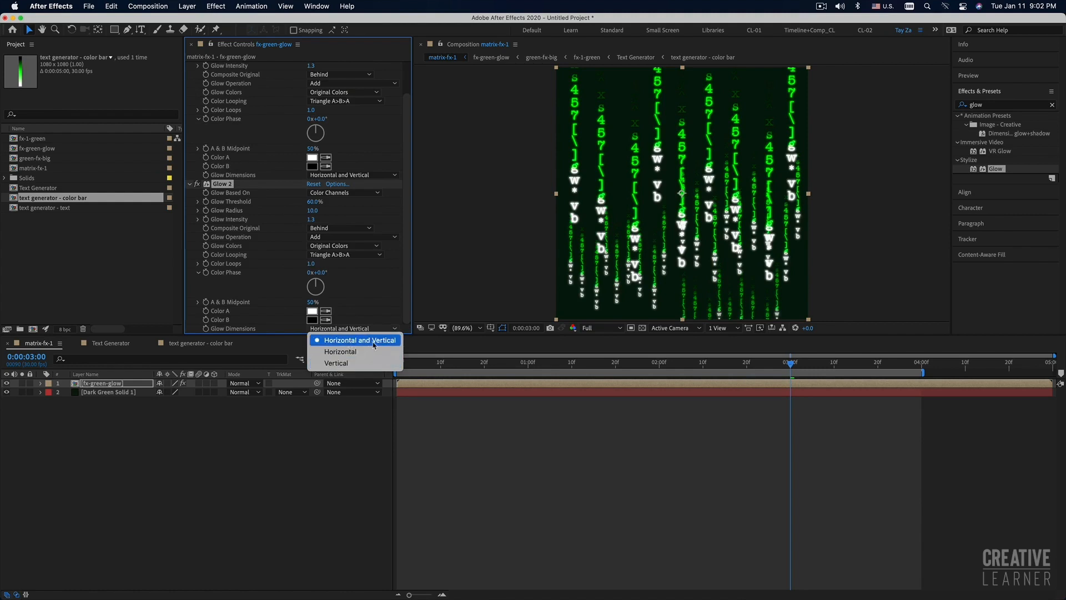
{"action": "left_click", "coordinate": [344, 364]}
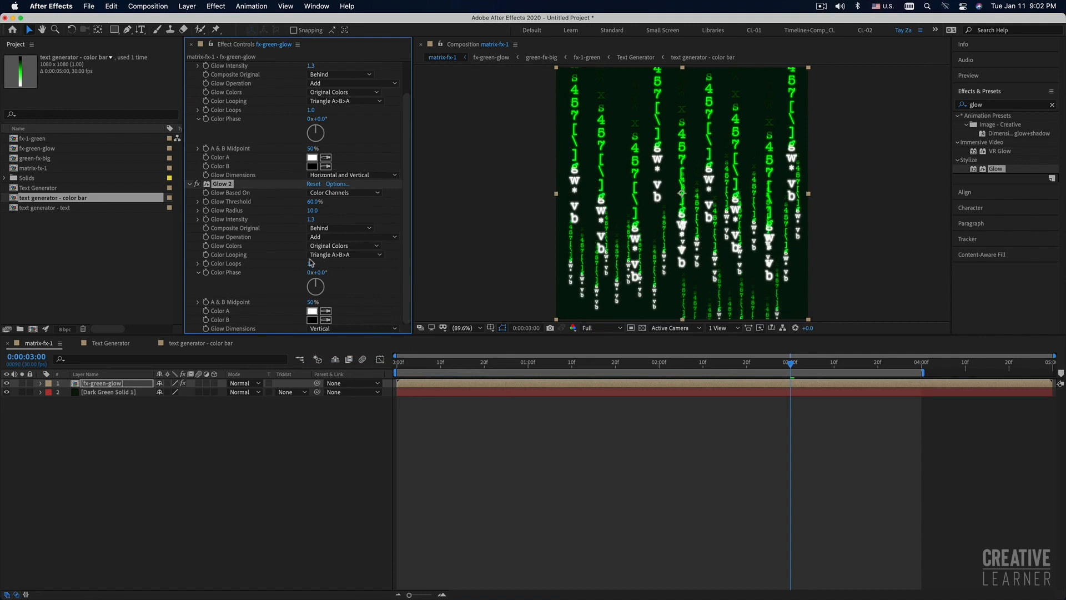
{"action": "left_click_drag", "start_coordinate": [312, 212], "coordinate": [334, 212]}
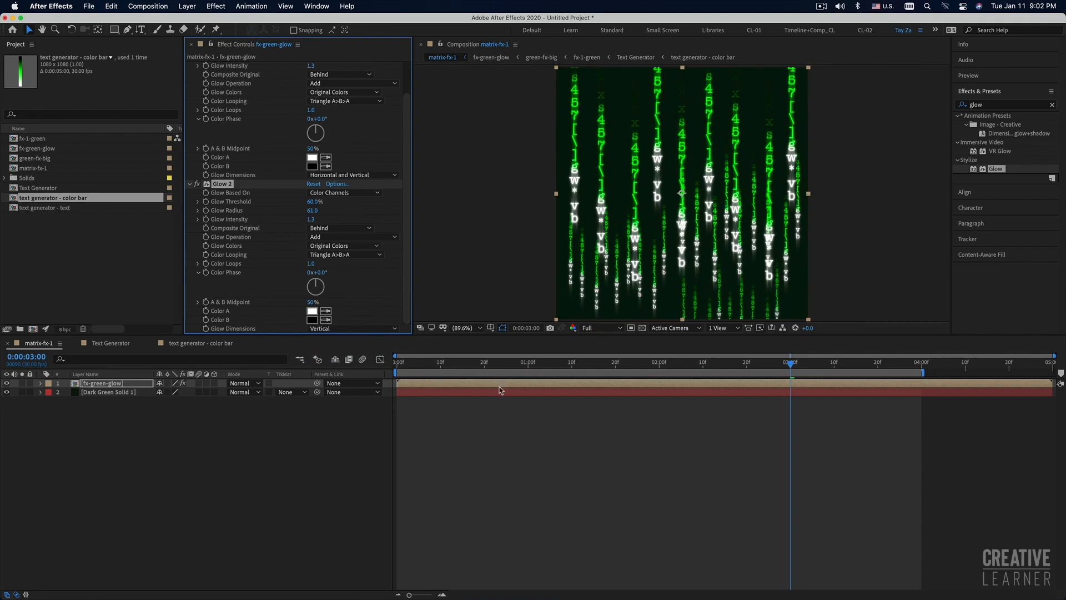
Play the composition from the start and compare the text columns with Glow 2 disabled and enabled
{"action": "left_click_drag", "start_coordinate": [419, 365], "coordinate": [397, 365]}
{"action": "key", "text": "space"}
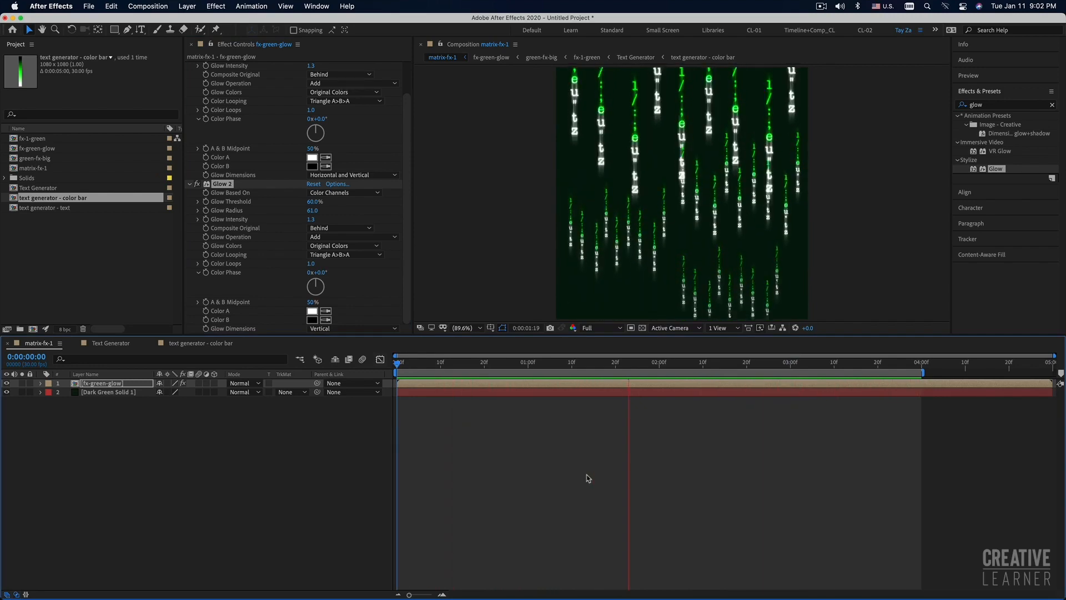
{"action": "key", "text": "space"}
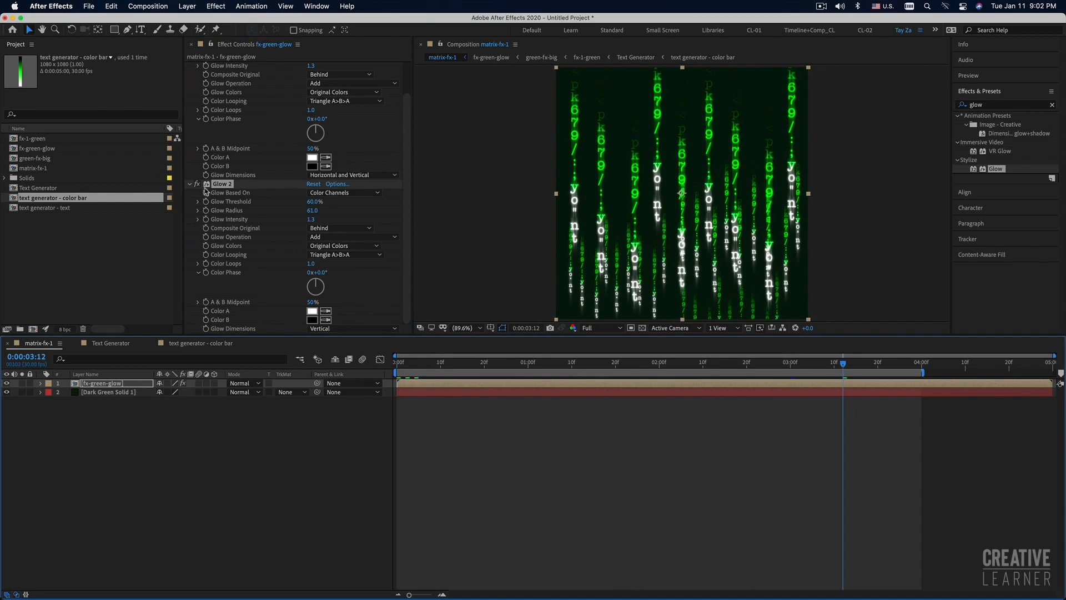
{"action": "left_click", "coordinate": [198, 183]}
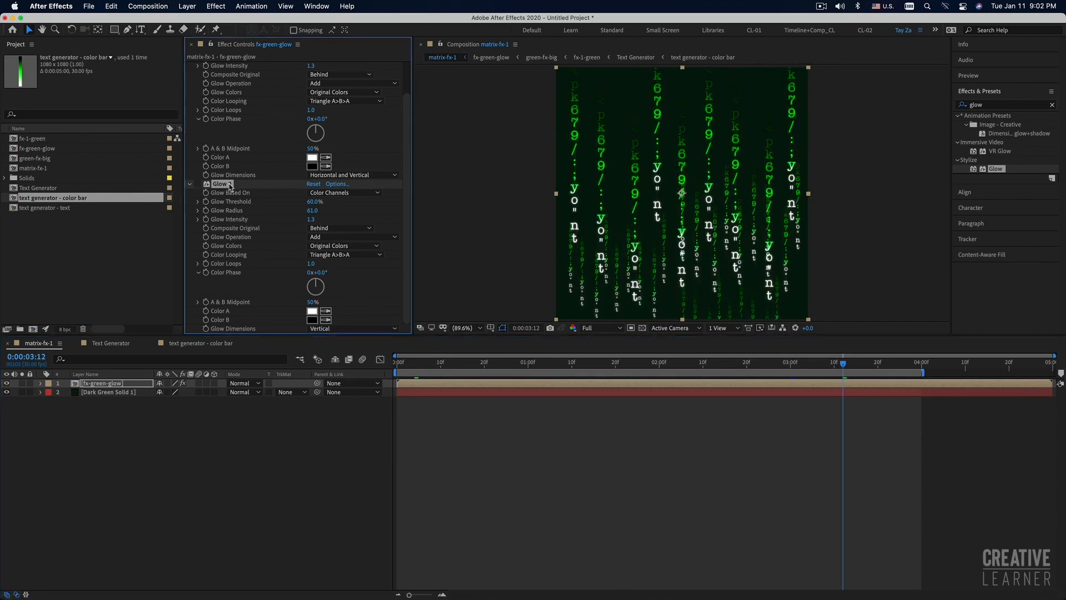
{"action": "left_click", "coordinate": [197, 184]}
{"action": "key", "text": "space"}
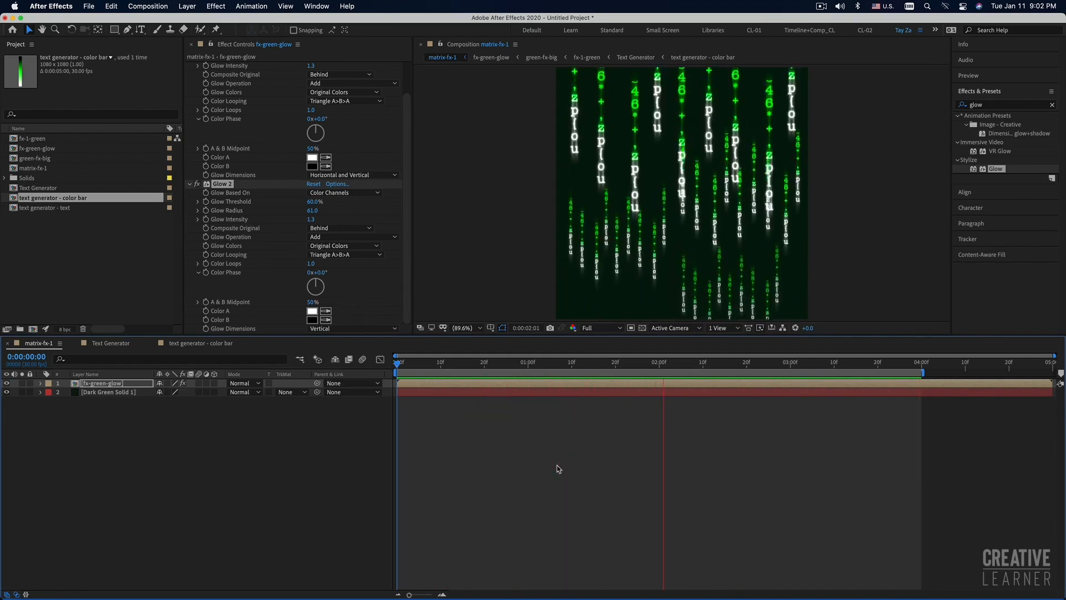
{"action": "key", "text": "space"}
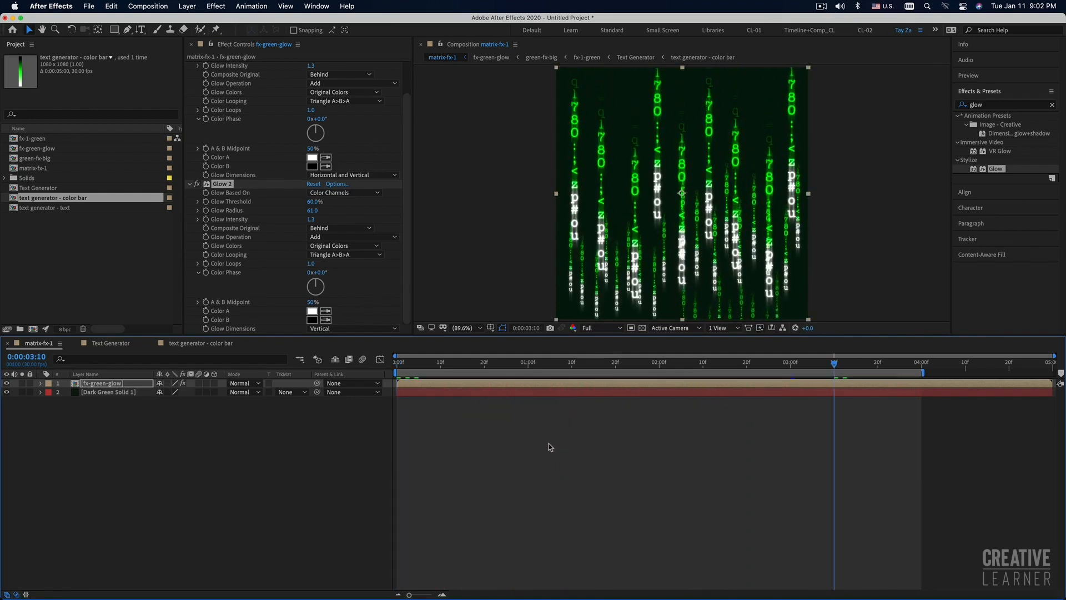
Open the text generator - color bar composition and change the Color Bar gradient's middle color stop to magenta FF00B8
{"action": "left_click", "coordinate": [503, 385]}
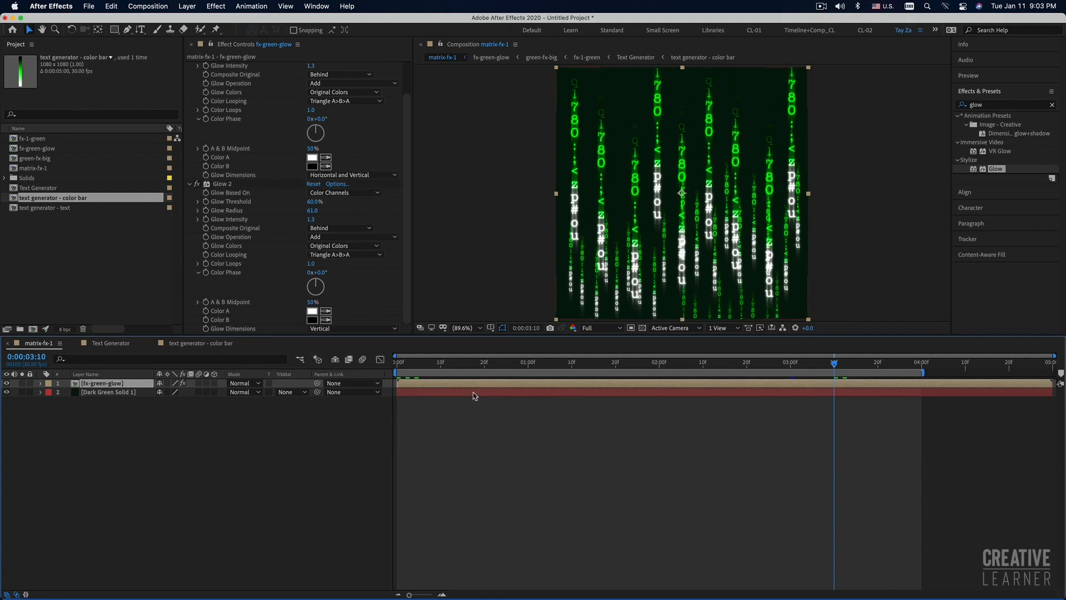
{"action": "left_click", "coordinate": [67, 276]}
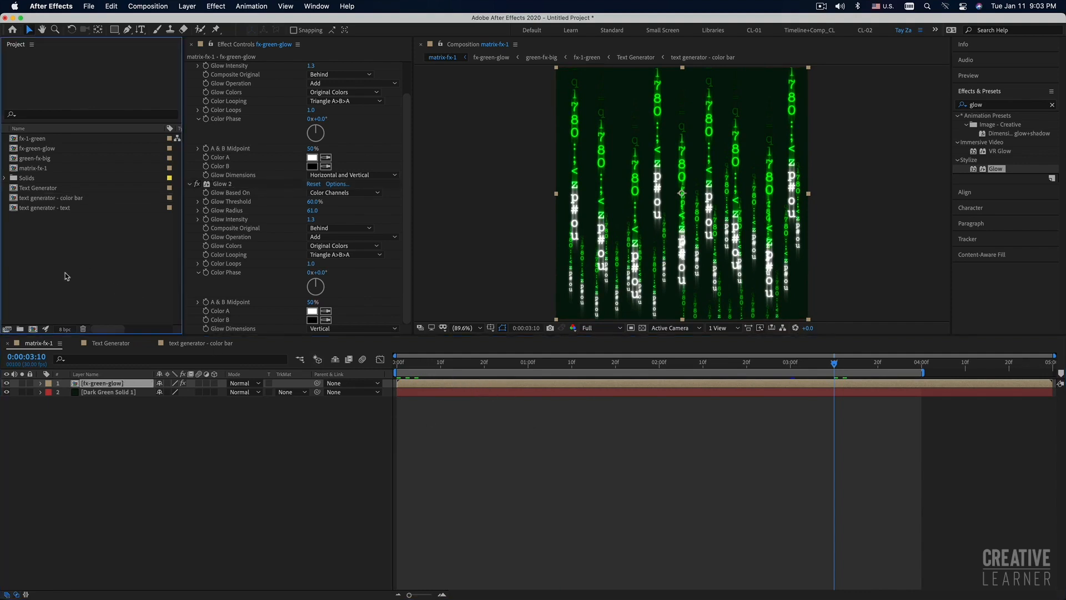
{"action": "left_click", "coordinate": [35, 150]}
{"action": "left_click", "coordinate": [32, 158]}
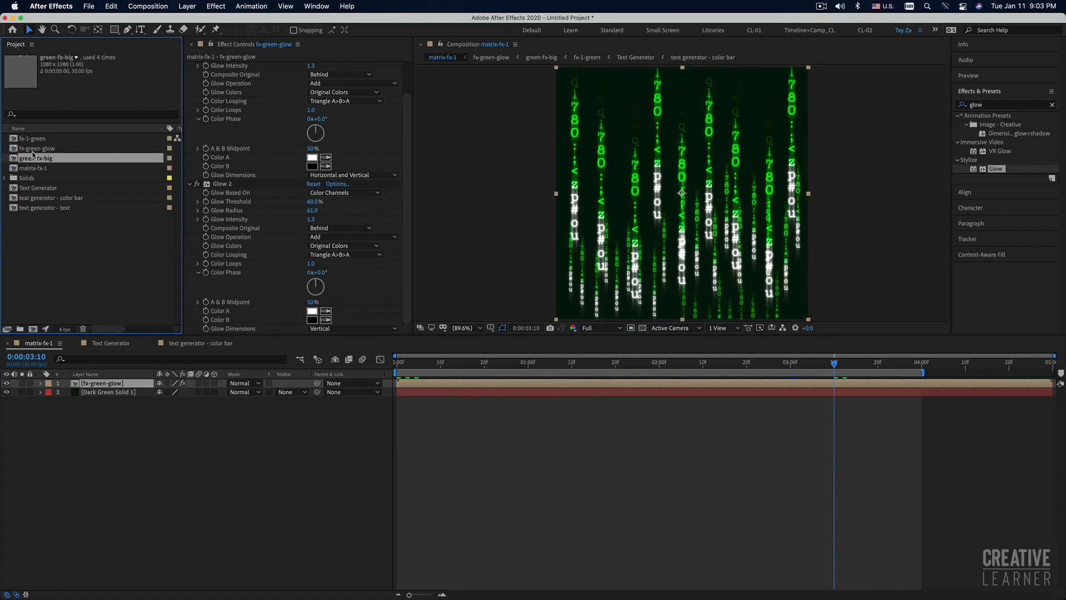
{"action": "left_click", "coordinate": [50, 199]}
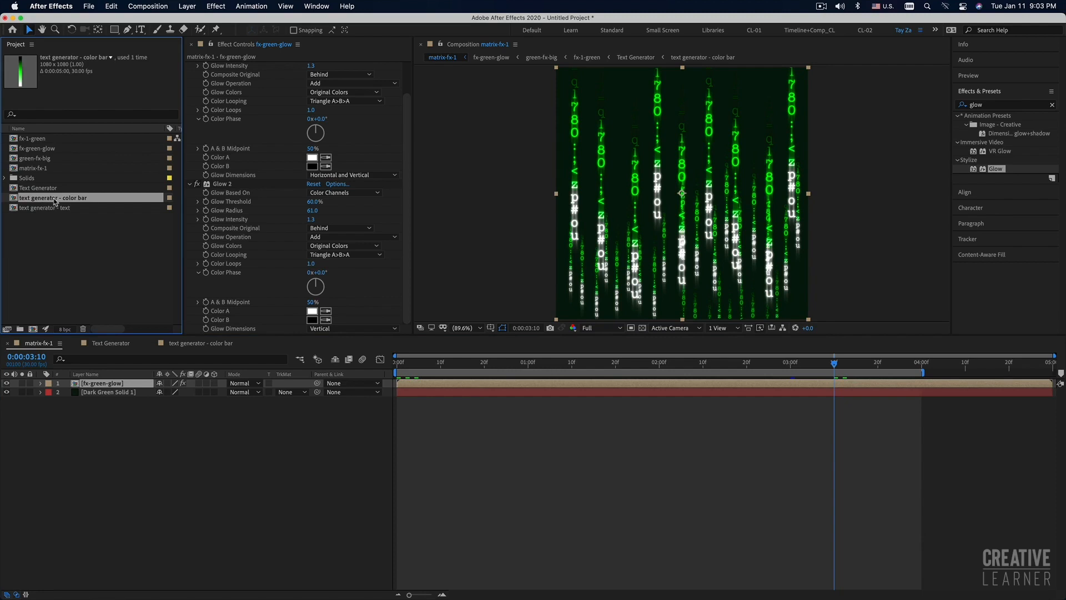
{"action": "double_click", "coordinate": [54, 199]}
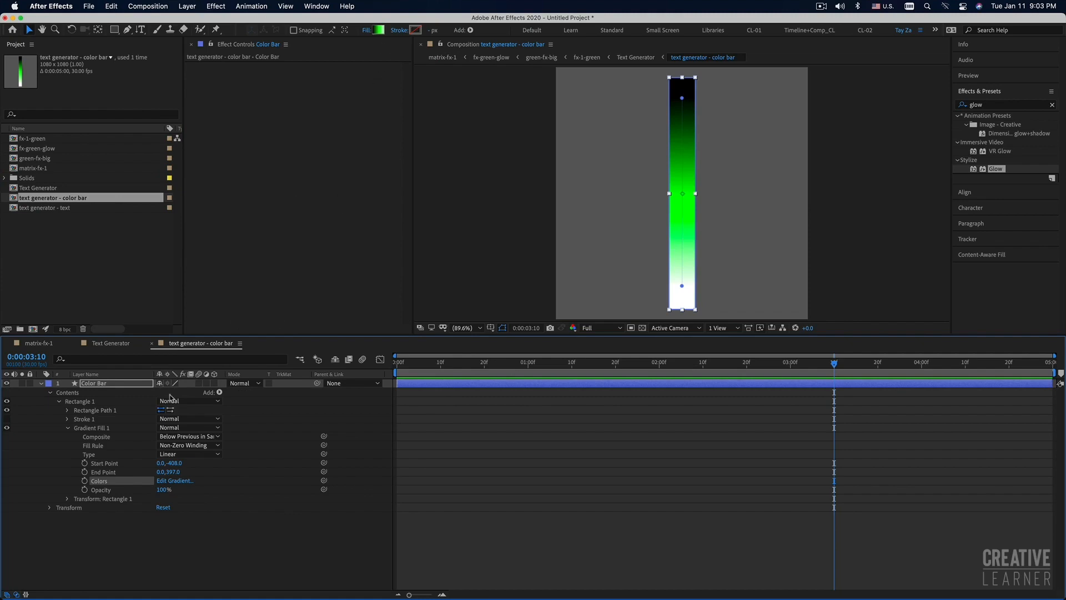
{"action": "left_click", "coordinate": [183, 481]}
{"action": "left_click", "coordinate": [397, 127]}
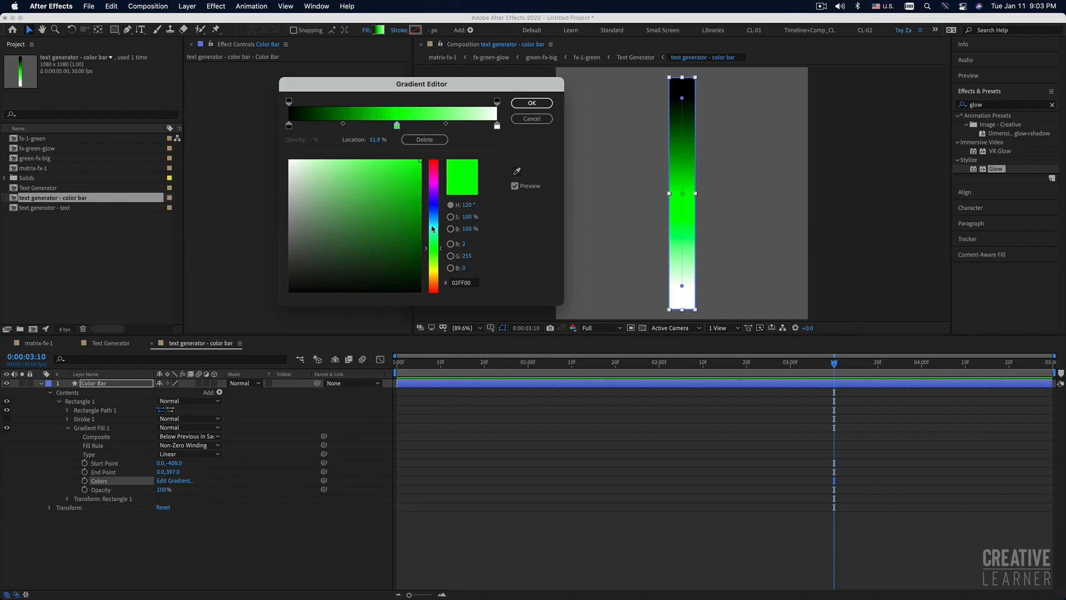
{"action": "left_click_drag", "start_coordinate": [436, 186], "coordinate": [436, 179]}
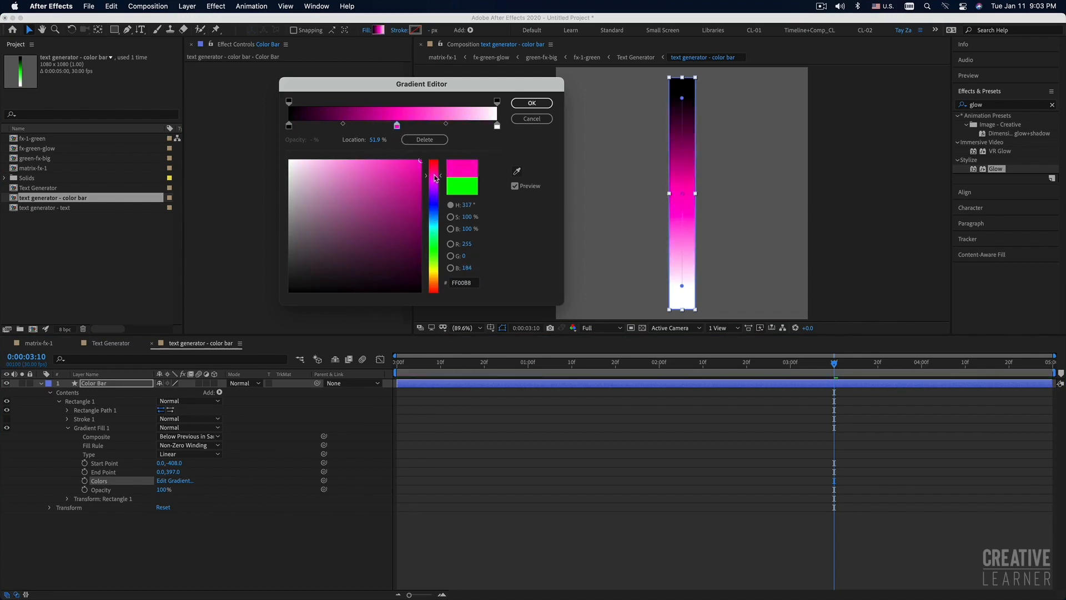
{"action": "left_click", "coordinate": [522, 104]}
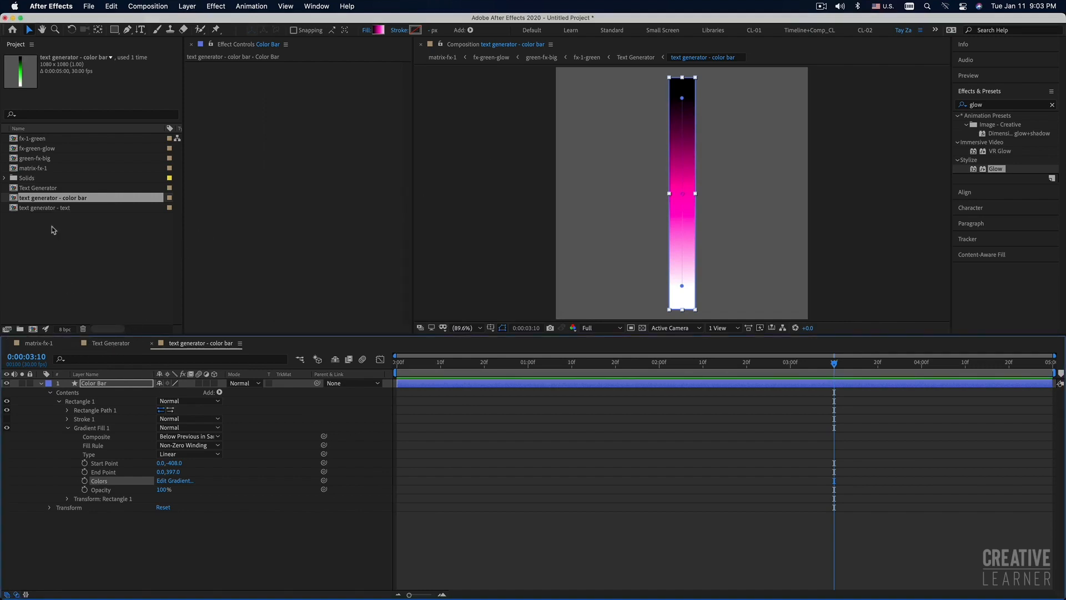
In matrix-fx-1, recolor the dark green background solid to dark magenta 190A16
{"action": "left_click", "coordinate": [45, 343]}
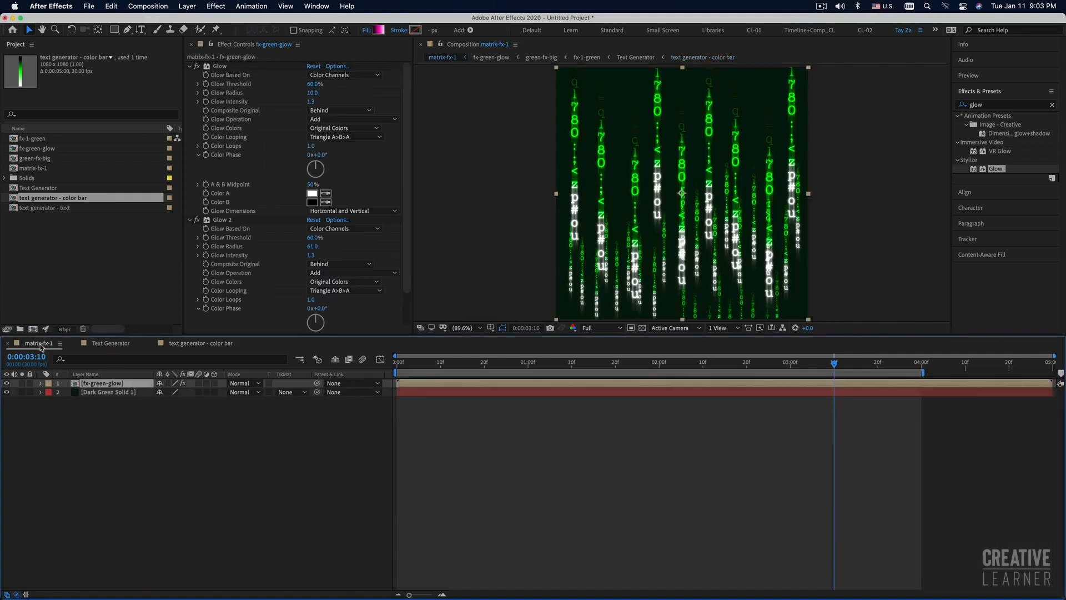
{"action": "left_click", "coordinate": [418, 393]}
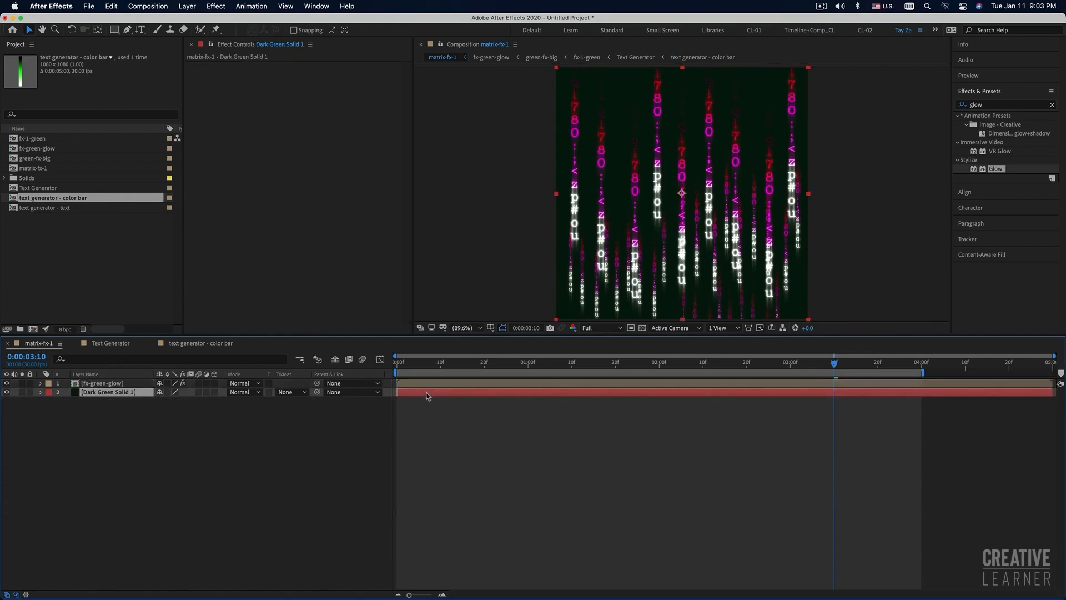
{"action": "key", "text": "ctrl+shift+y"}
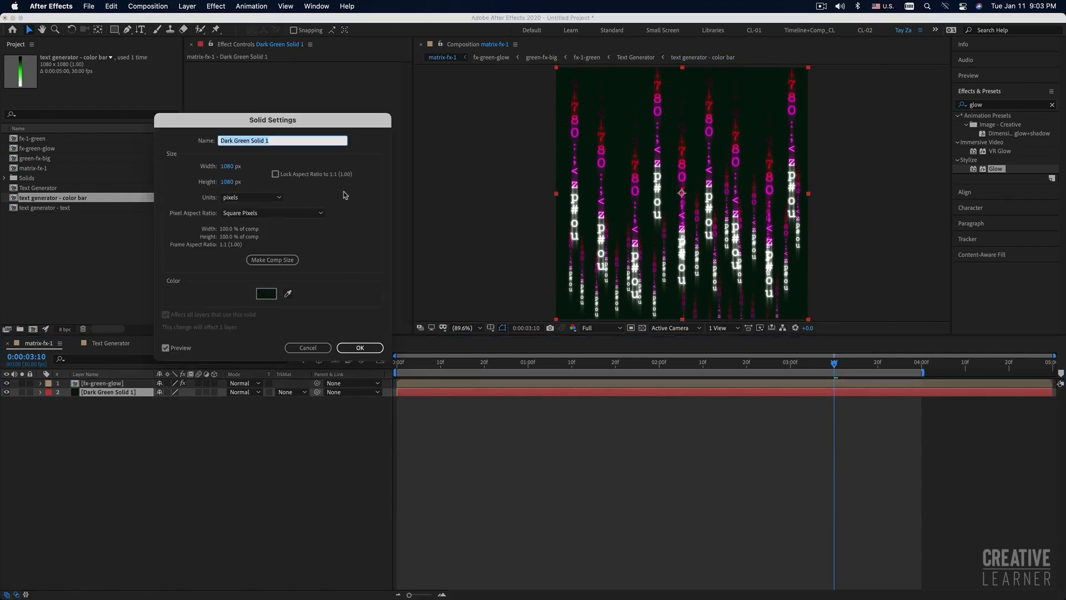
{"action": "left_click", "coordinate": [266, 294]}
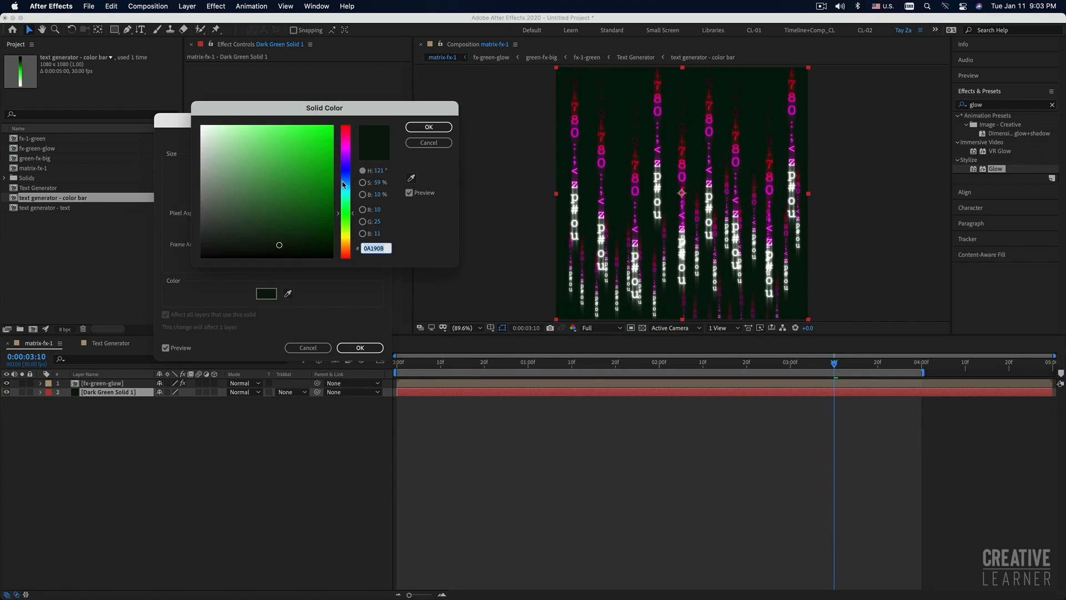
{"action": "left_click", "coordinate": [346, 150]}
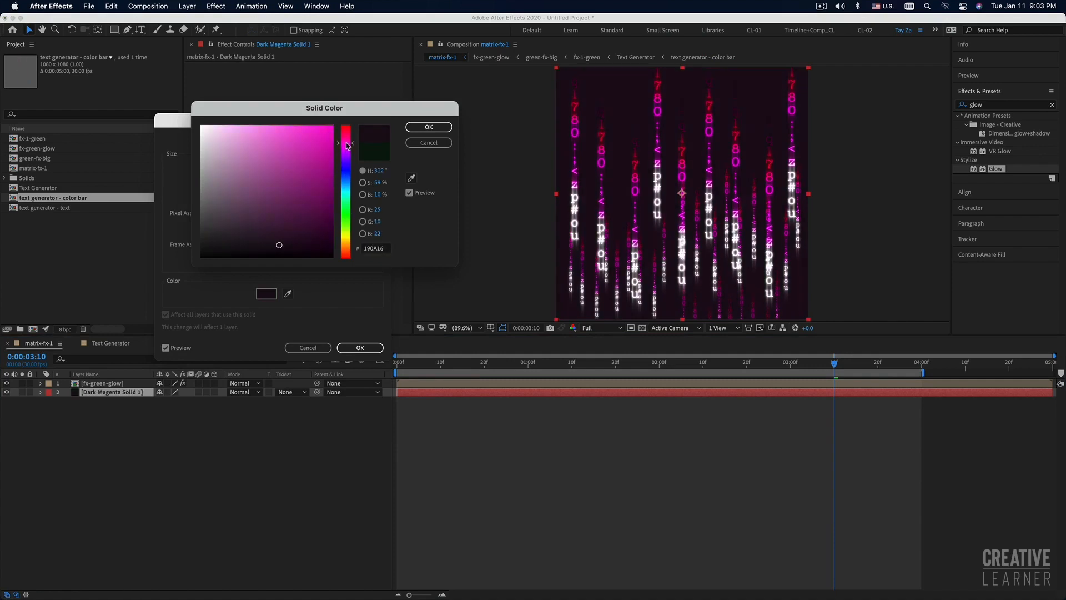
{"action": "left_click", "coordinate": [425, 127]}
{"action": "left_click", "coordinate": [342, 347]}
Play matrix-fx-1 from the start to review the magenta version of the effect
{"action": "key", "text": "Home"}
{"action": "key", "text": "space"}
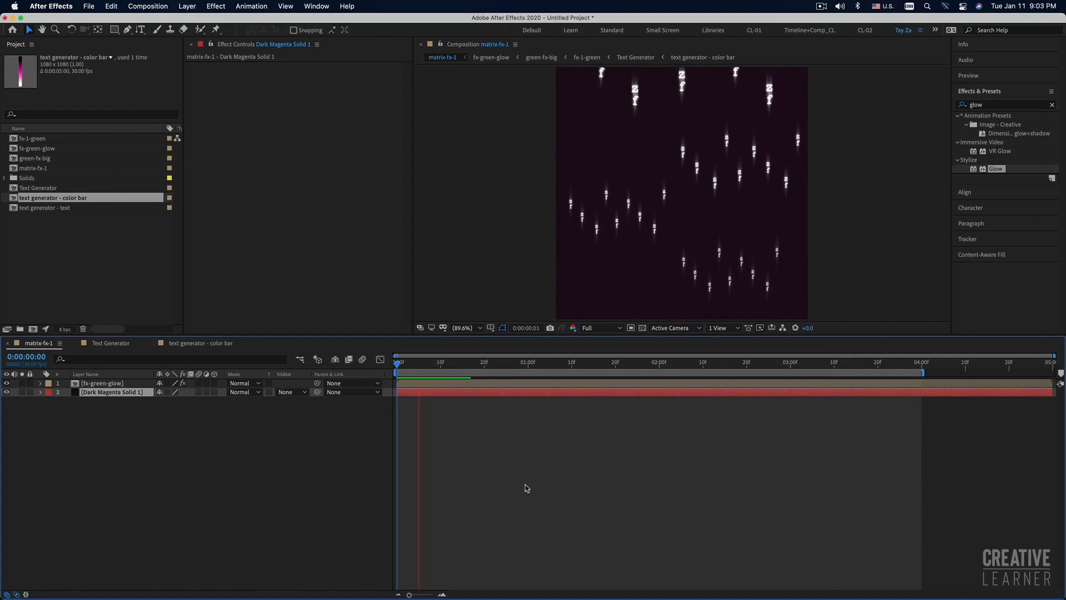
{"action": "key", "text": "space"}
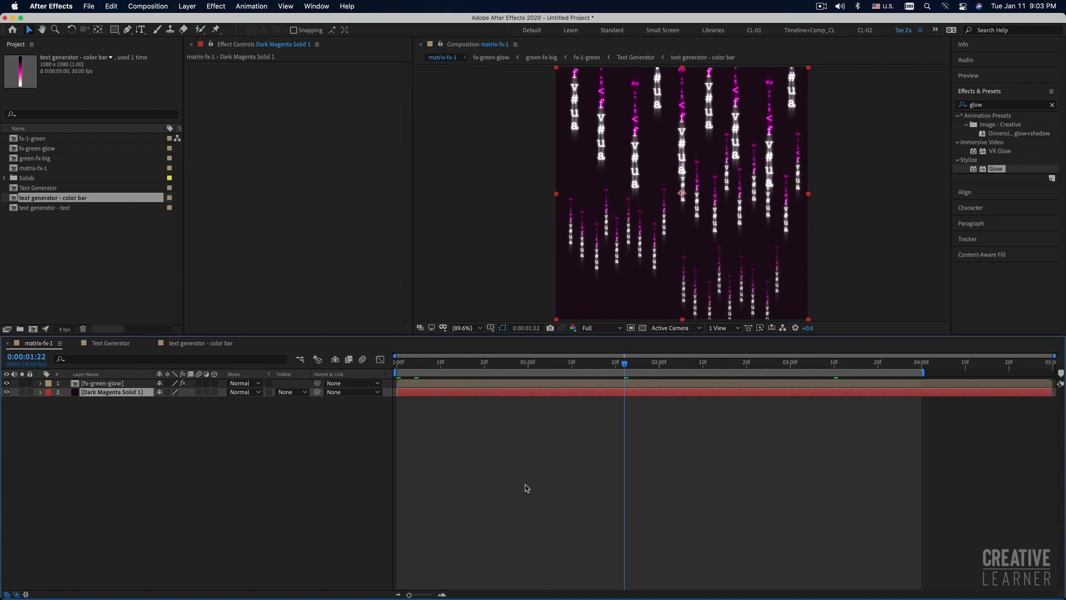
{"action": "key", "text": "space"}
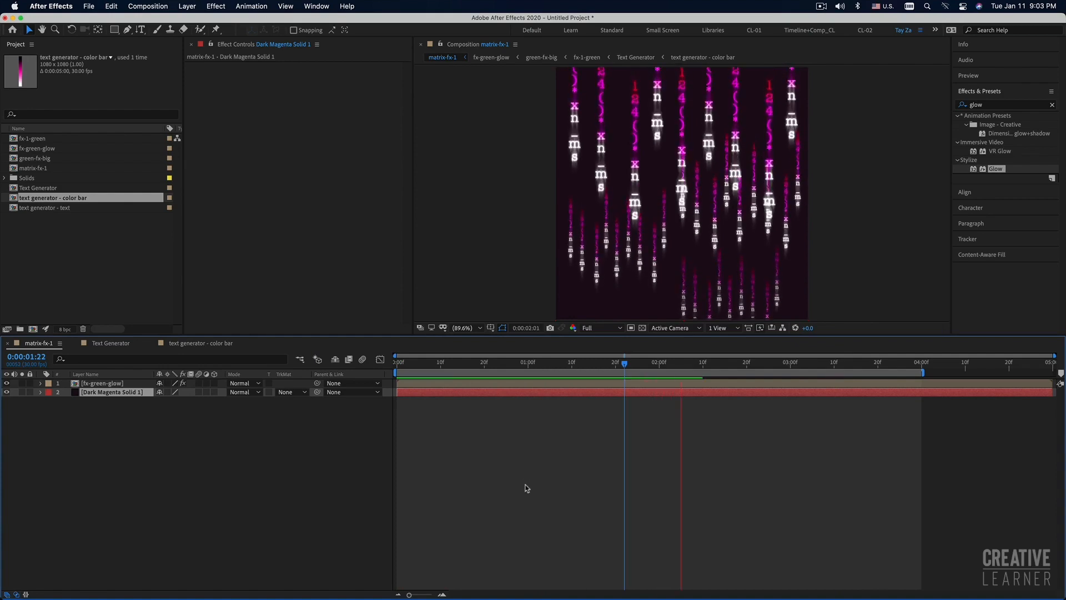
{"action": "key", "text": "space"}
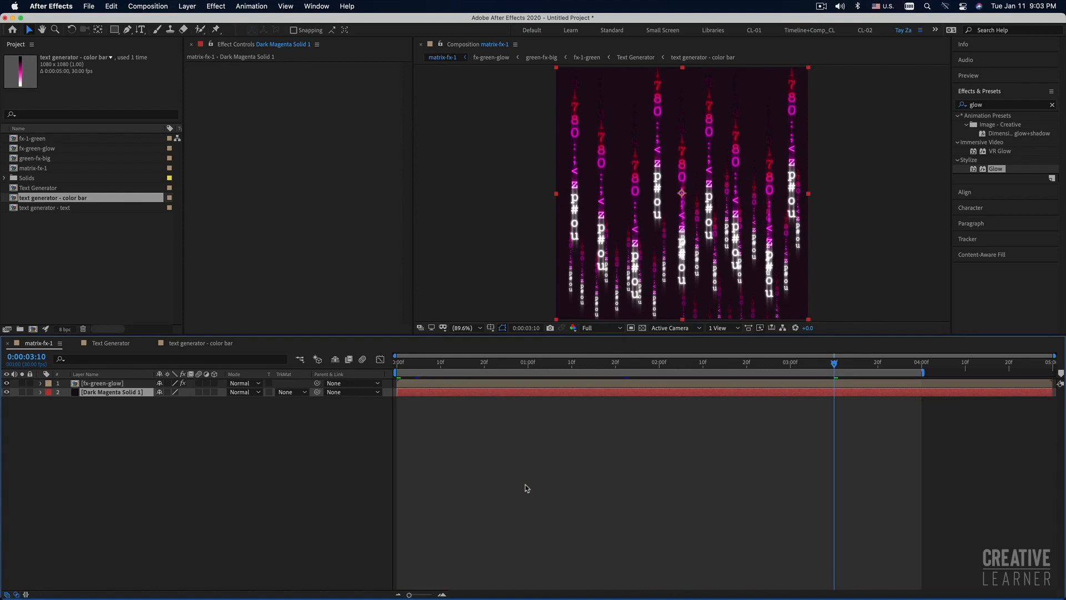
{"action": "key", "text": "space"}
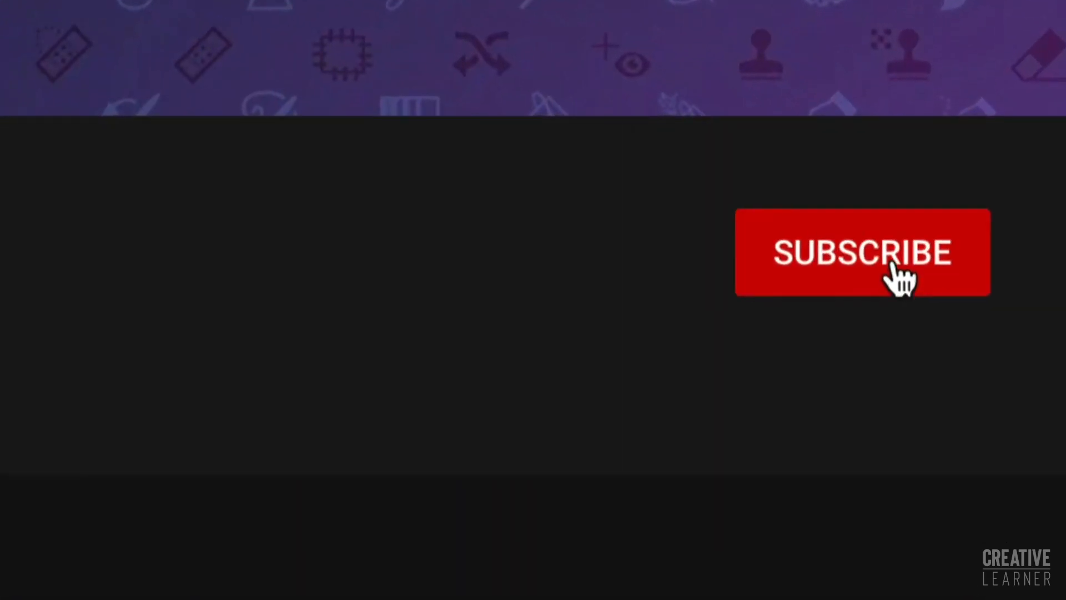
Switch to YouTube, subscribe to the Creative Learner channel and set its notifications to All
{"action": "left_click", "coordinate": [895, 260]}
{"action": "left_click", "coordinate": [955, 262]}
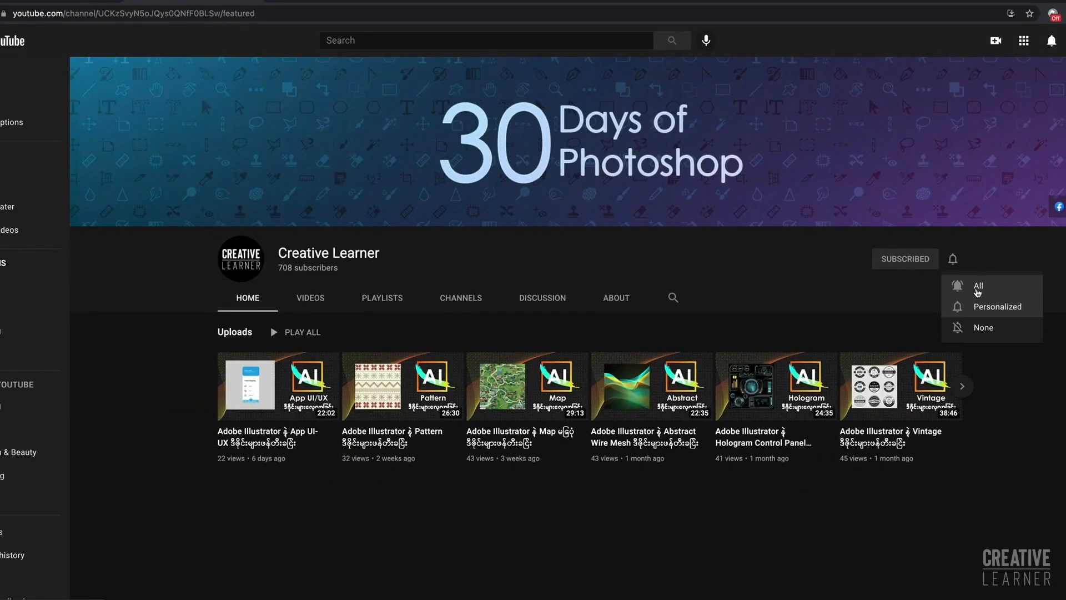
{"action": "left_click", "coordinate": [978, 293]}
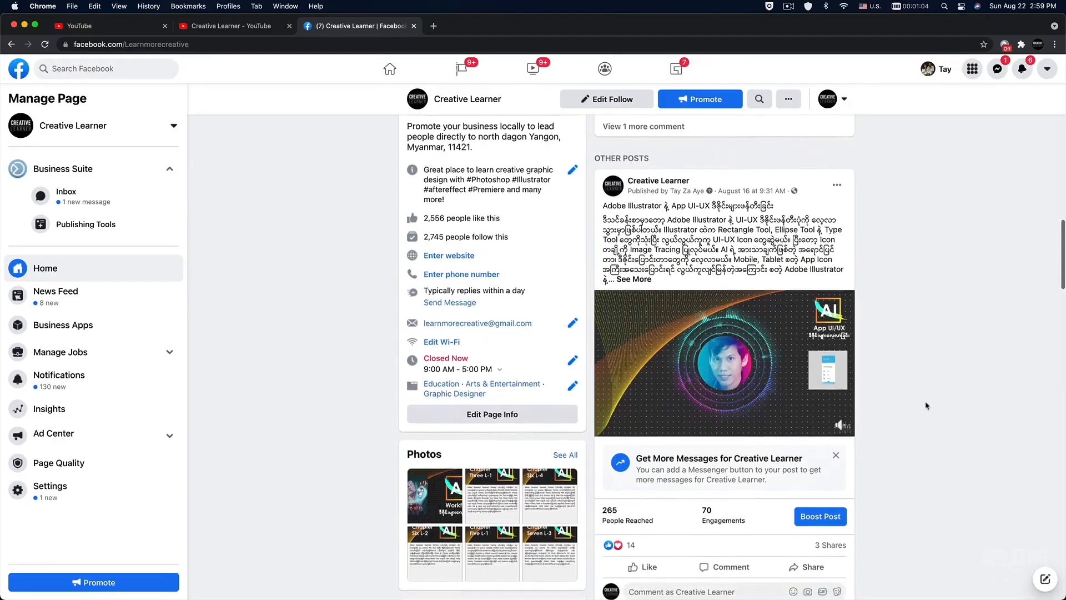
On the Creative Learner Facebook page, show the reaction choices for the Adobe Illustrator App UI-UX post
{"action": "scroll", "coordinate": [756, 333], "scroll_direction": "down", "scroll_amount": 1}
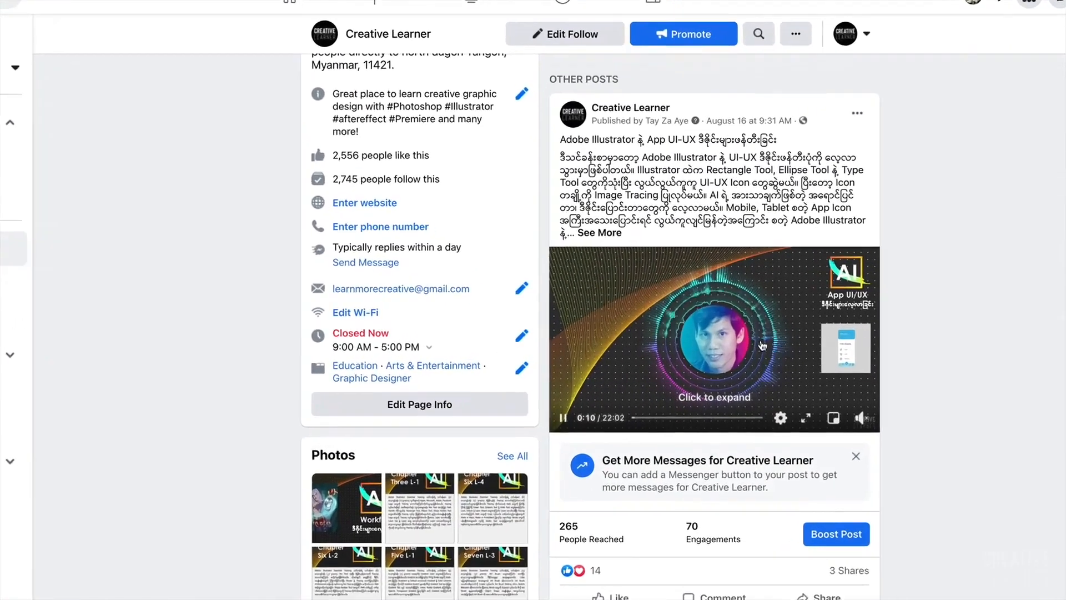
{"action": "scroll", "coordinate": [623, 311], "scroll_direction": "down", "scroll_amount": 5}
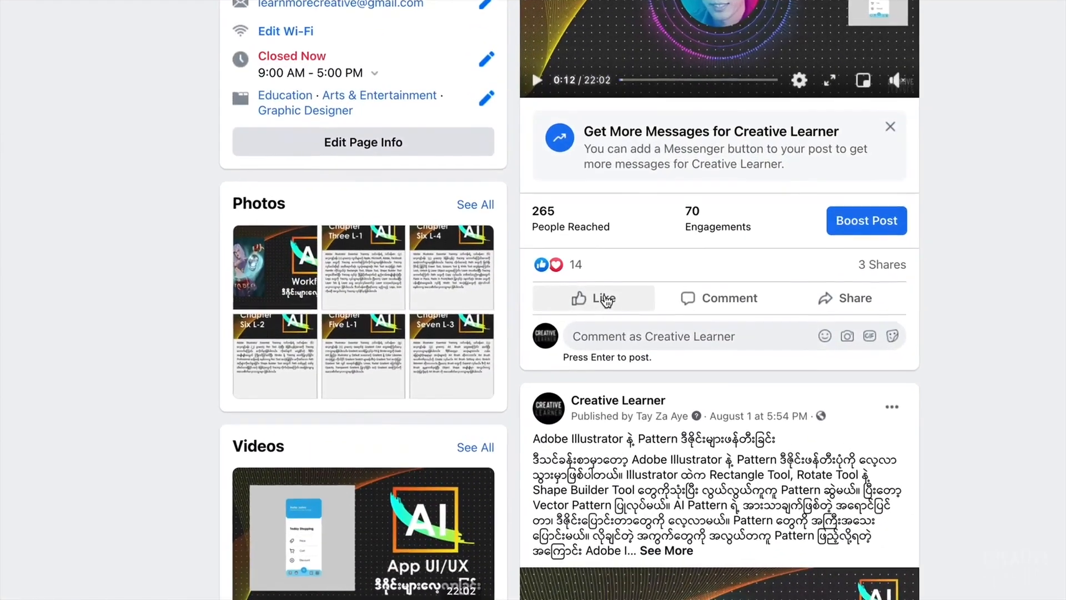
{"action": "mouse_move", "coordinate": [591, 299]}
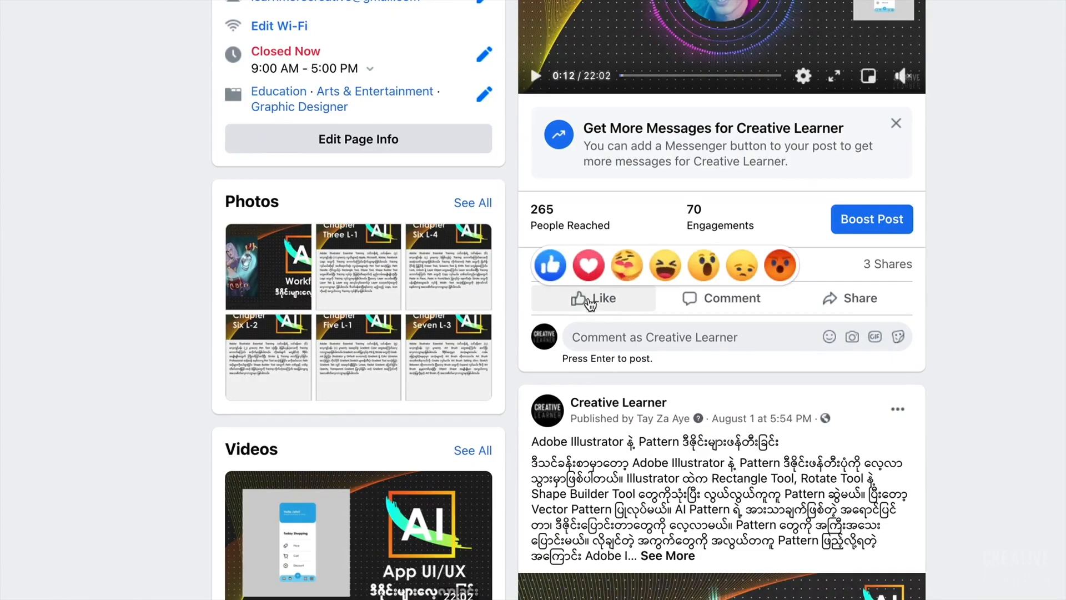